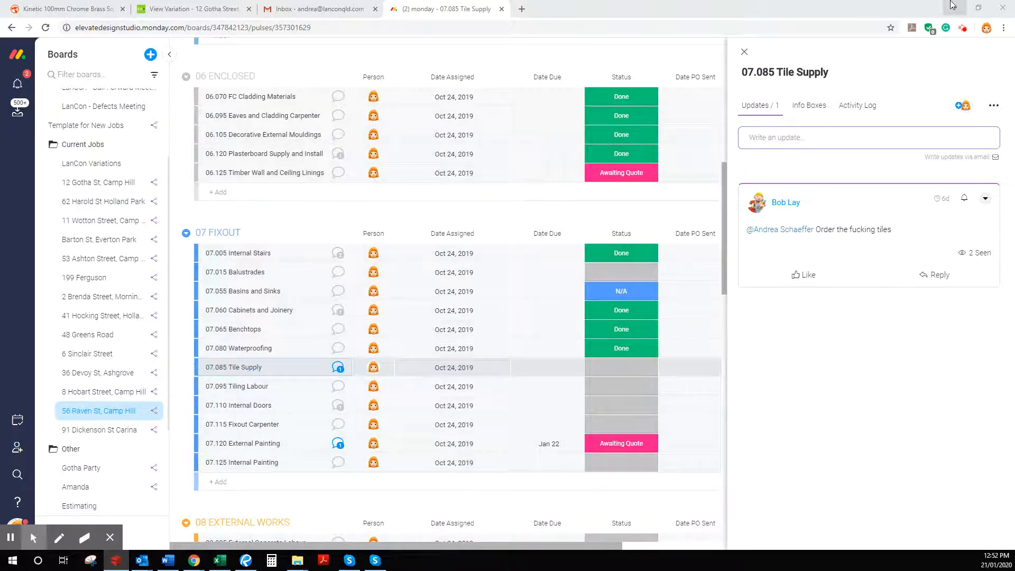
Switch from the browser to Excel and bring up the Full Calculator workbook.
click(954, 7)
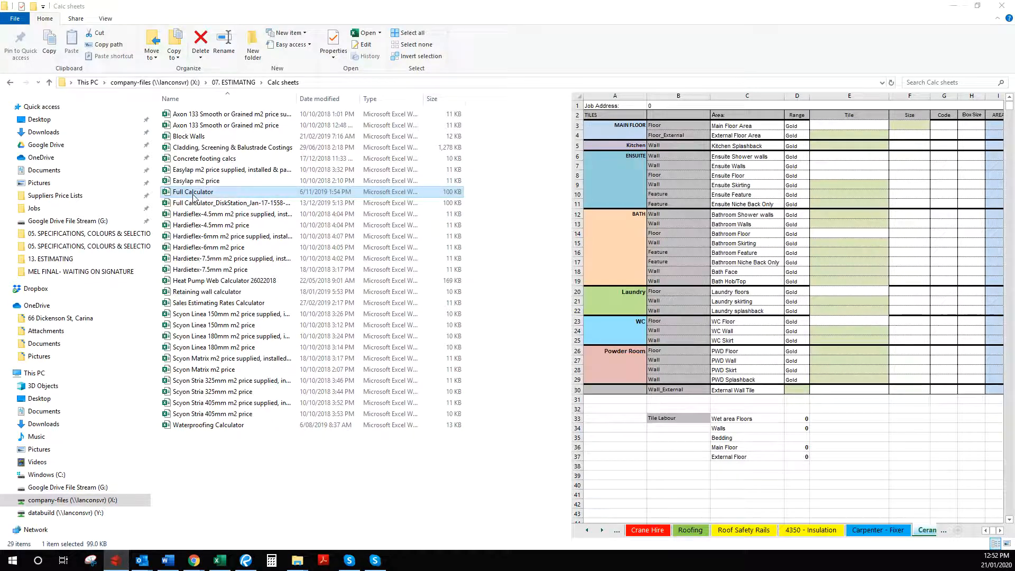
click(220, 560)
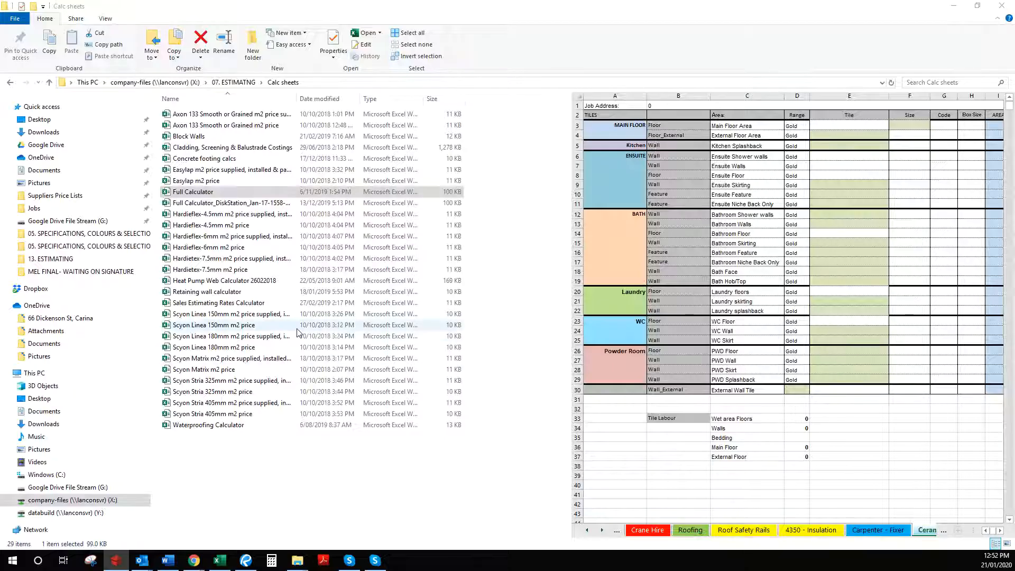
click(954, 8)
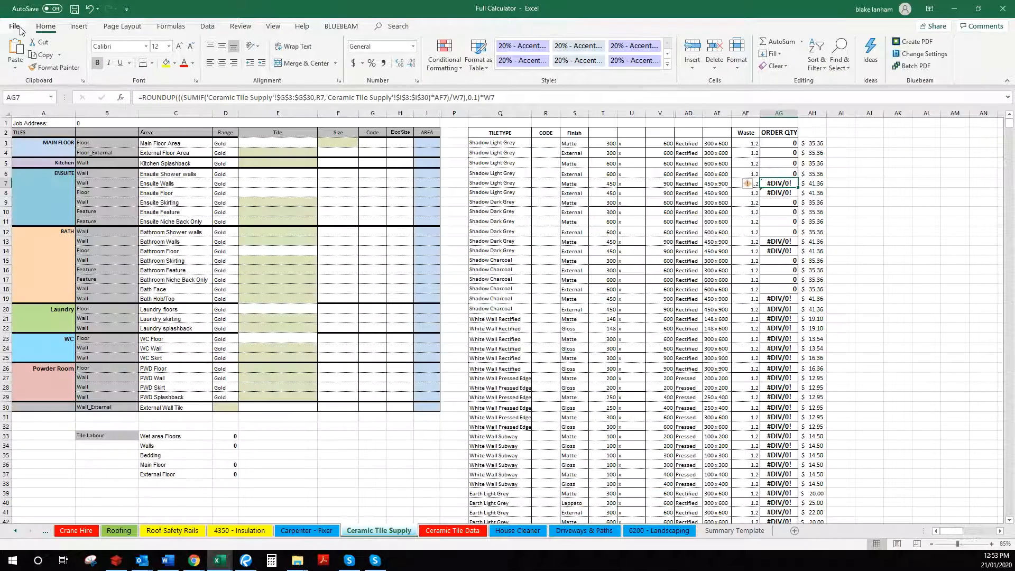
Start saving a copy of the workbook into the 56RAV job's PE folder under 03. CONSTRUCTION, 1. CURRENT JOBS, 09. ORDERS PROFILE (Quotes & PO).
click(19, 28)
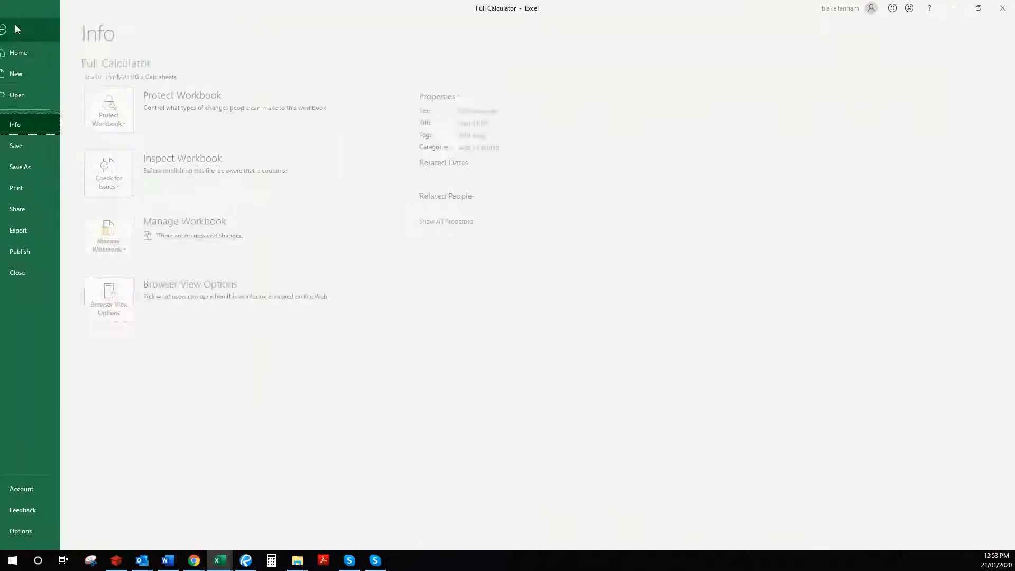
click(42, 174)
click(140, 246)
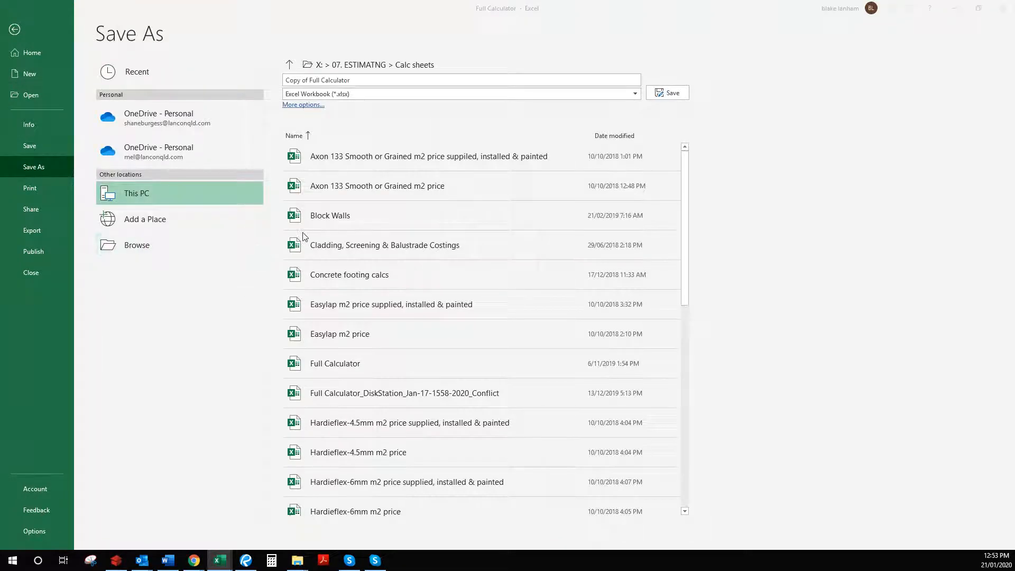
click(112, 291)
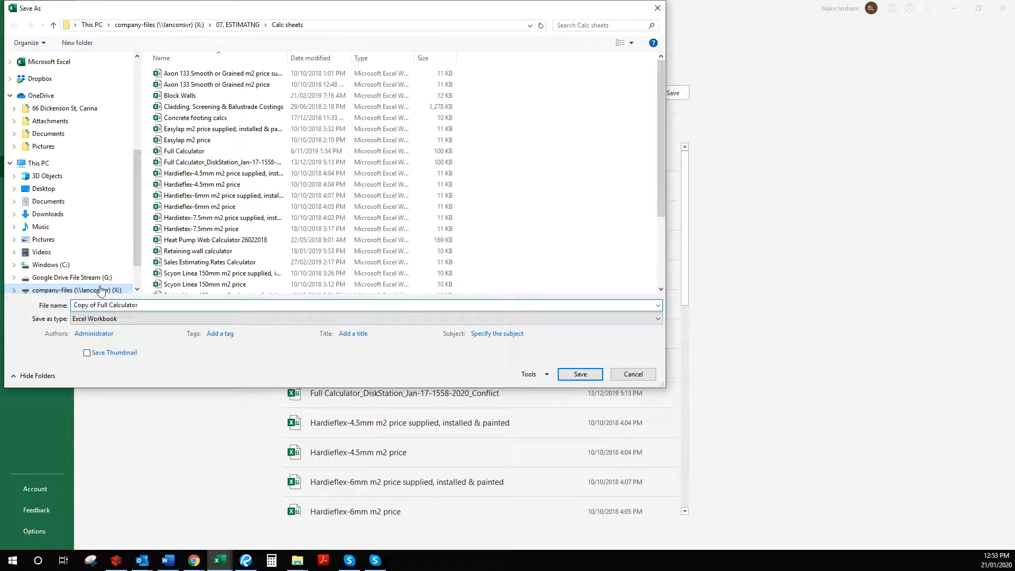
double_click(205, 120)
double_click(208, 75)
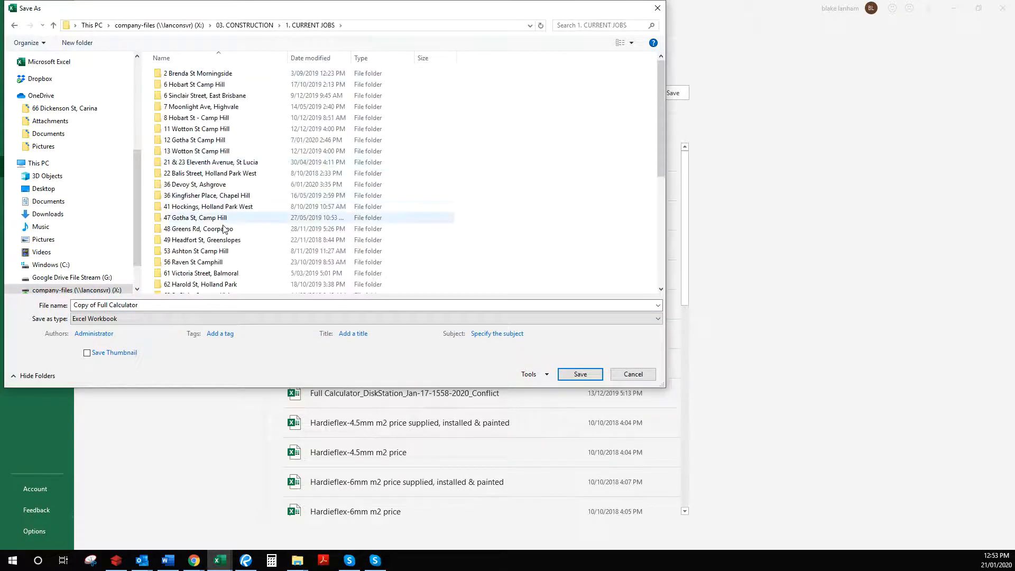
double_click(218, 262)
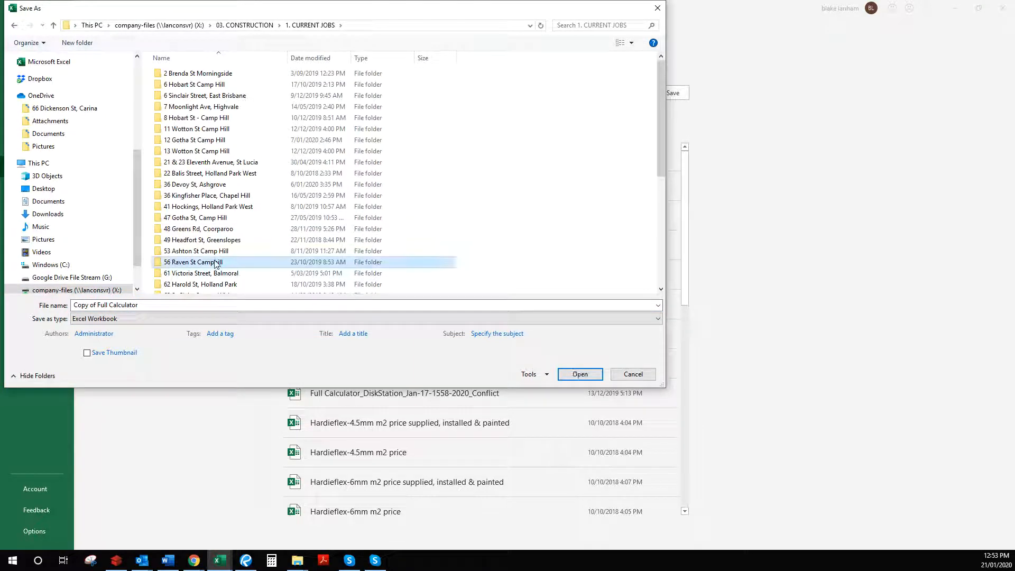
double_click(252, 177)
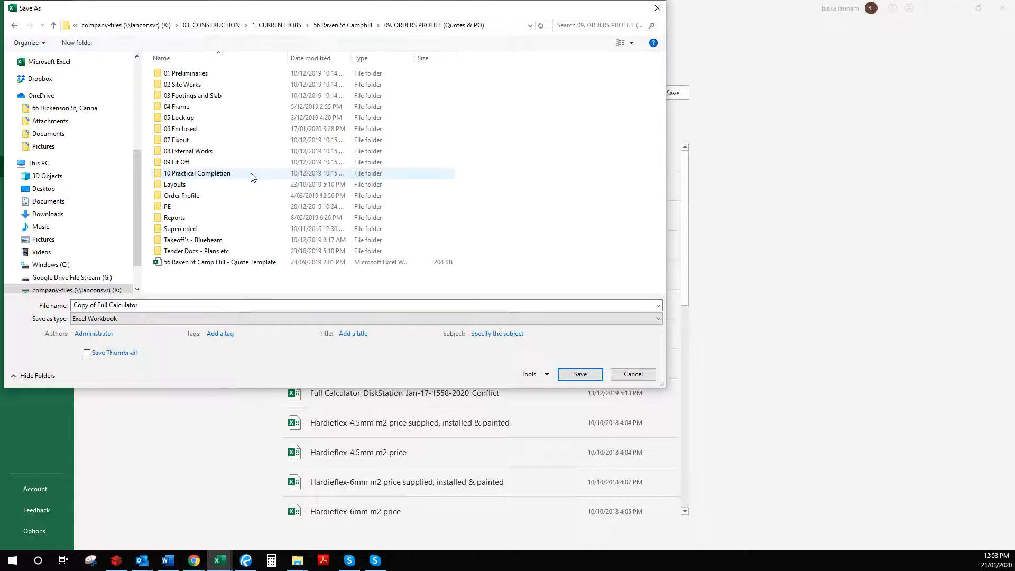
double_click(206, 207)
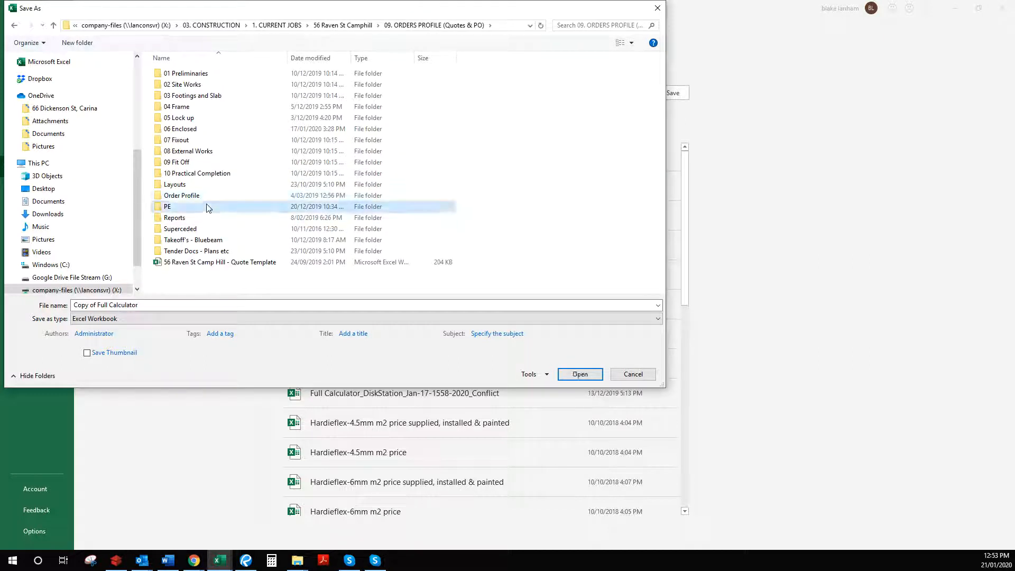
Name the workbook copy "Full Calculator - 56RAV" and save it as an Excel Workbook.
click(90, 306)
click(98, 306)
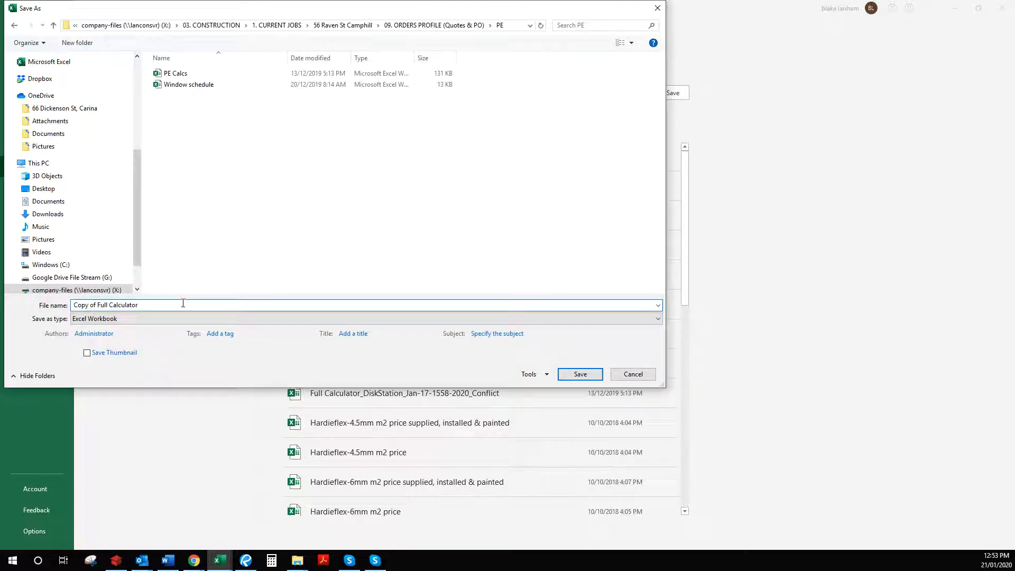
key(BackSpace)
key(BackSpace)
key(BackSpace)
key(BackSpace)
key(BackSpace)
key(BackSpace)
key(BackSpace)
key(BackSpace)
click(576, 375)
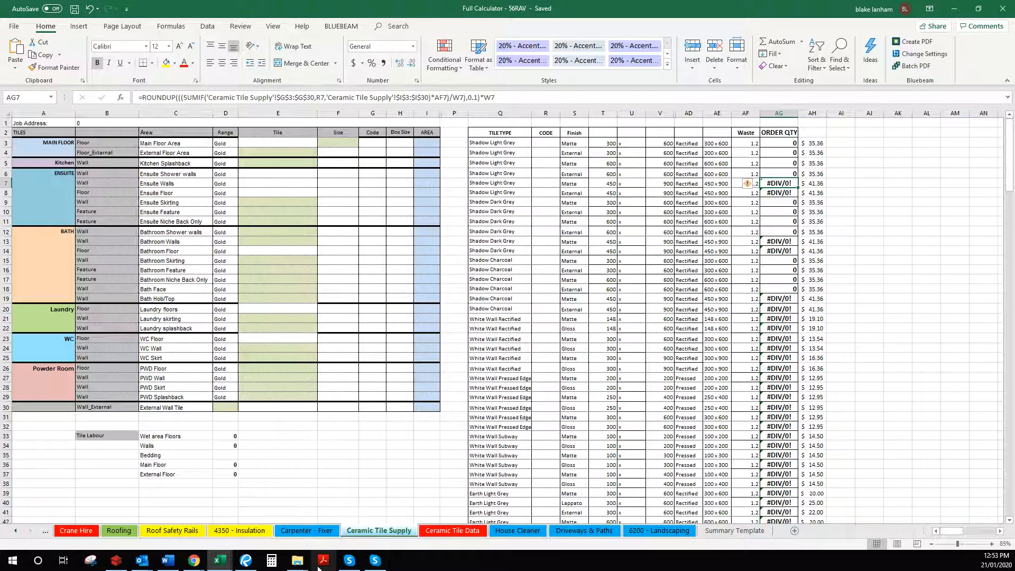
Locate the 08 TILE LAYOUT - 56RAV - CC PDF in the job's specifications folder and return to the calculator.
click(244, 510)
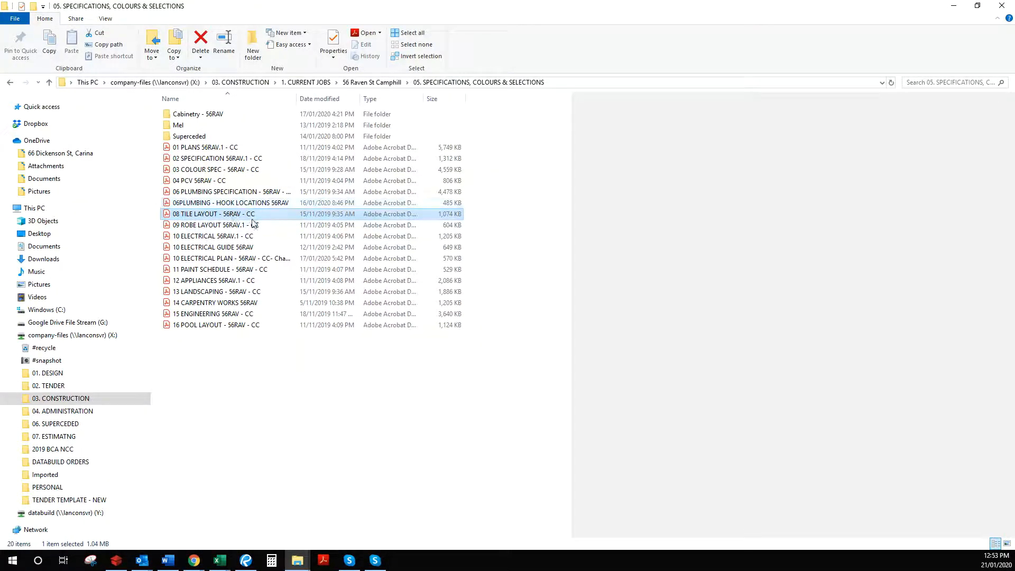
click(950, 6)
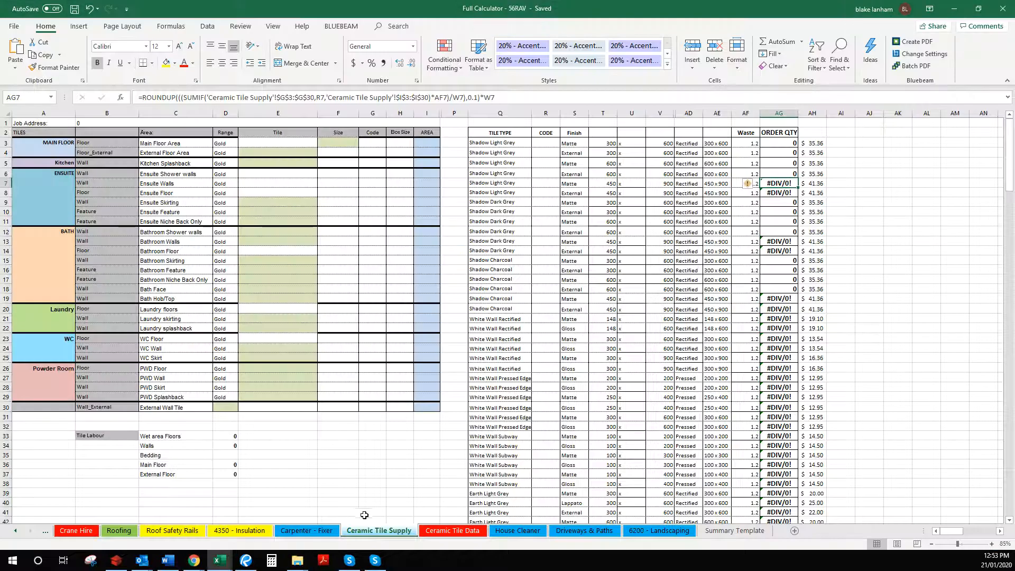
Enter the label "Green -" in cell F33 of the Ceramic Tile Supply sheet and the value 1.1 in G33.
click(315, 446)
click(339, 437)
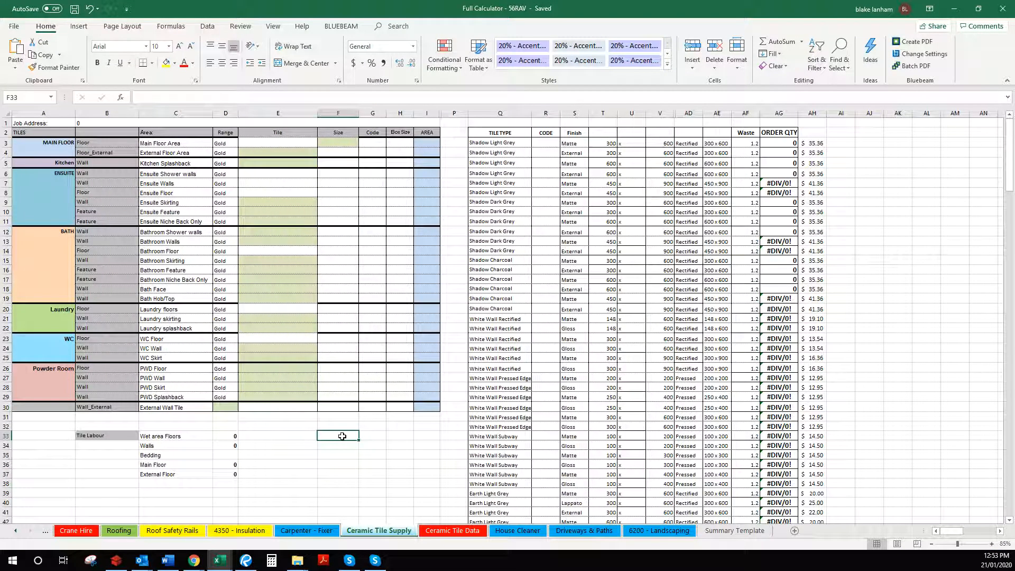
text(Green -)
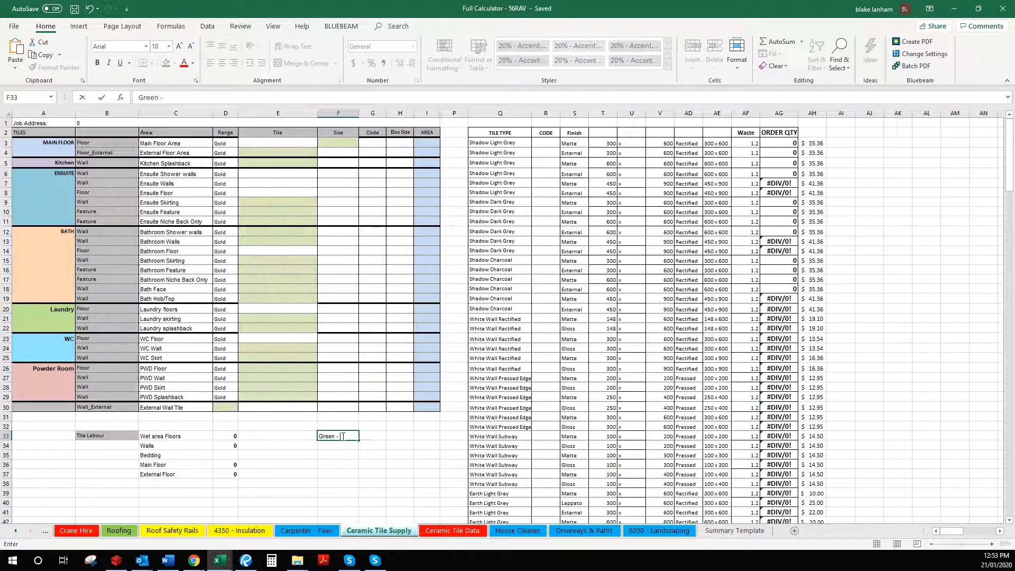
click(378, 443)
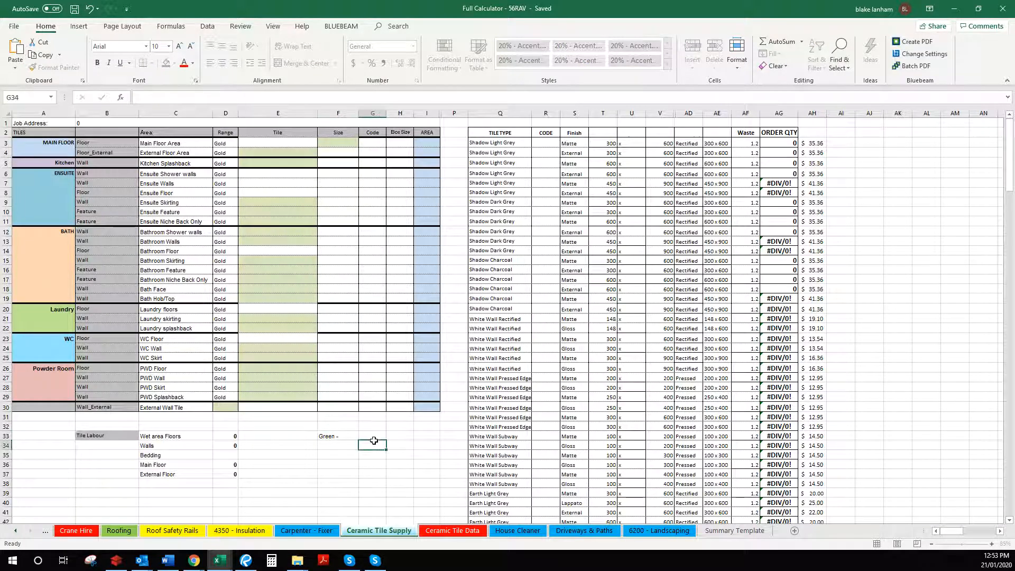
click(374, 433)
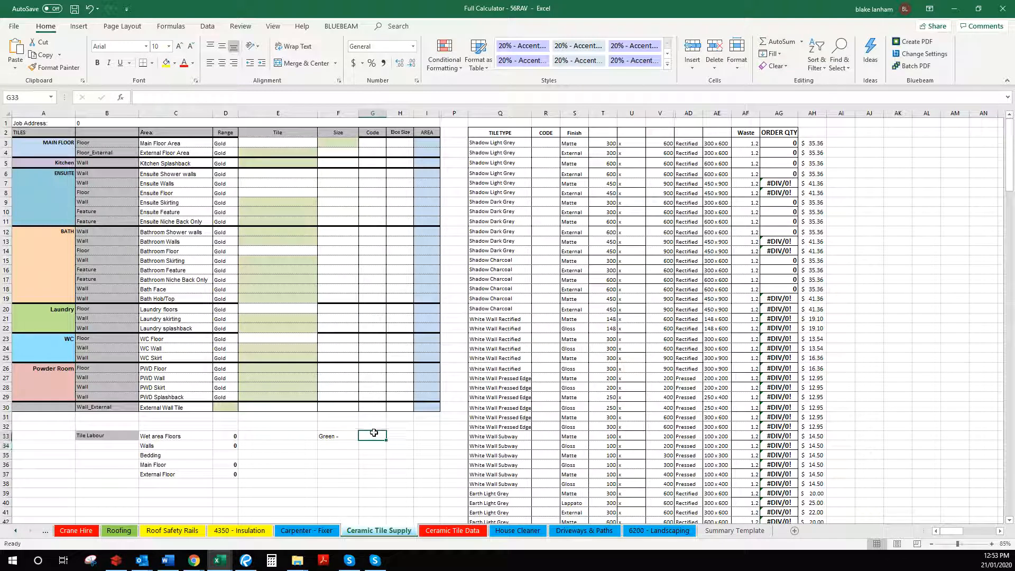
text(1.1)
key(Return)
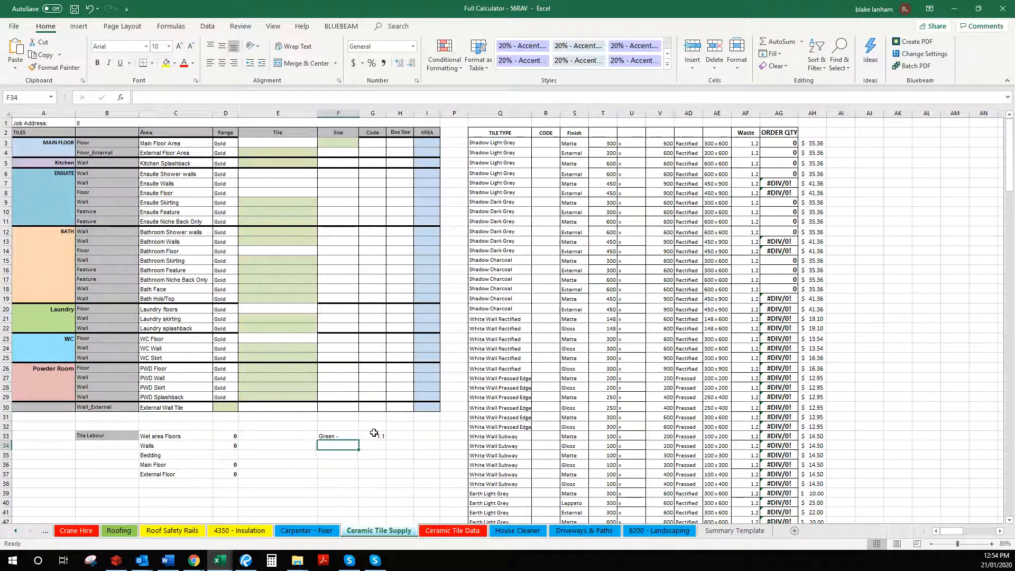
Enter the label "Blue" in cell F34 and the value 0.7 in G34.
text(B)
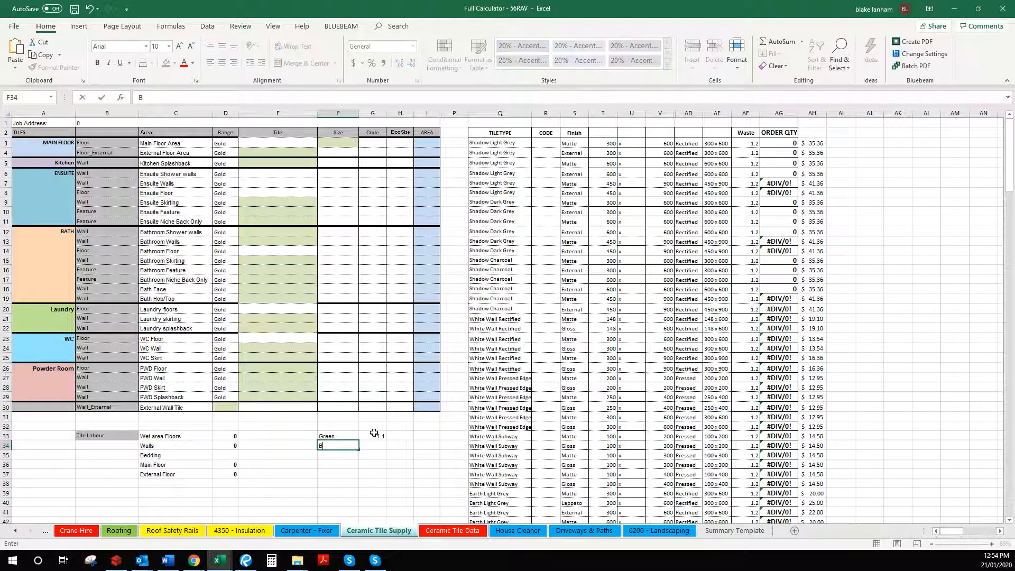
text(lue)
key(Tab)
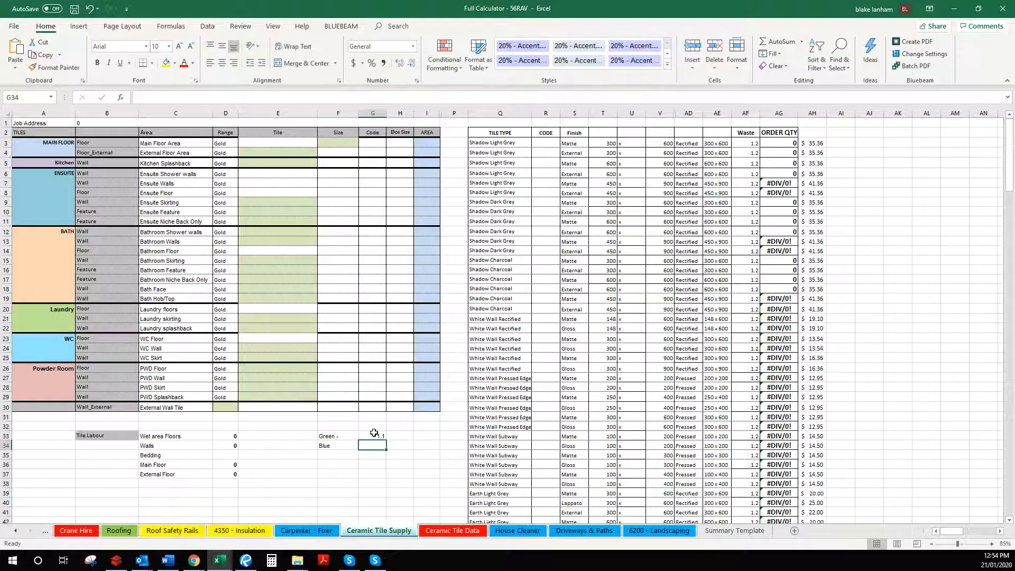
text(.7)
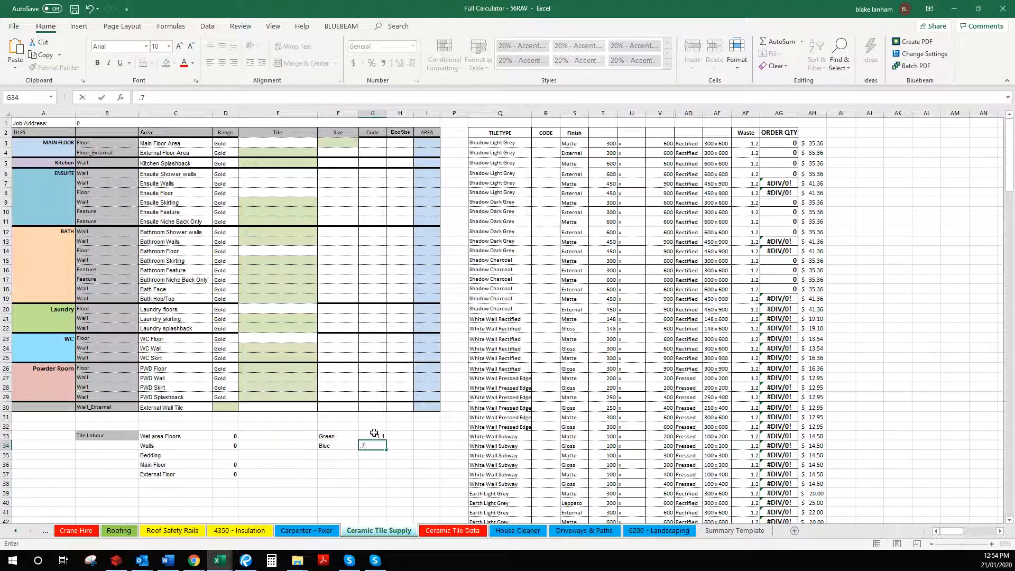
key(Return)
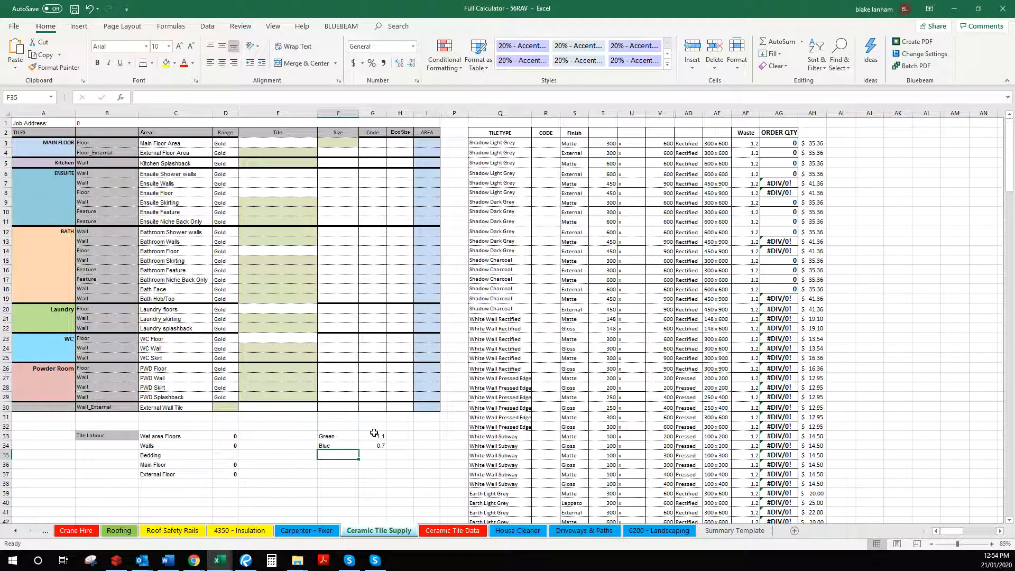
Switch to Bluebeam Revu and examine the level heights on the north elevation, page 9 of the 56RAV PE Cladding plans.
click(954, 9)
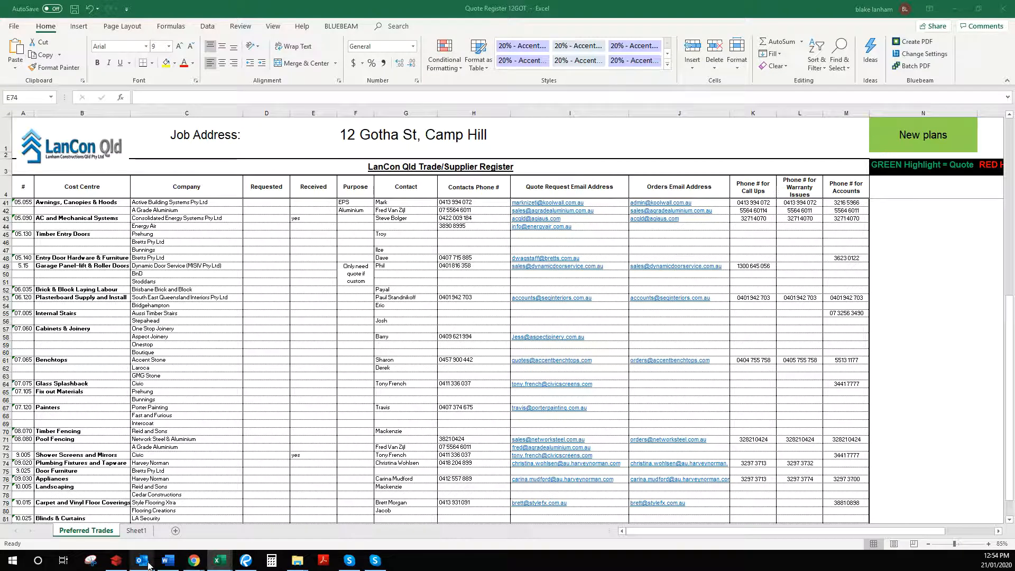
click(245, 561)
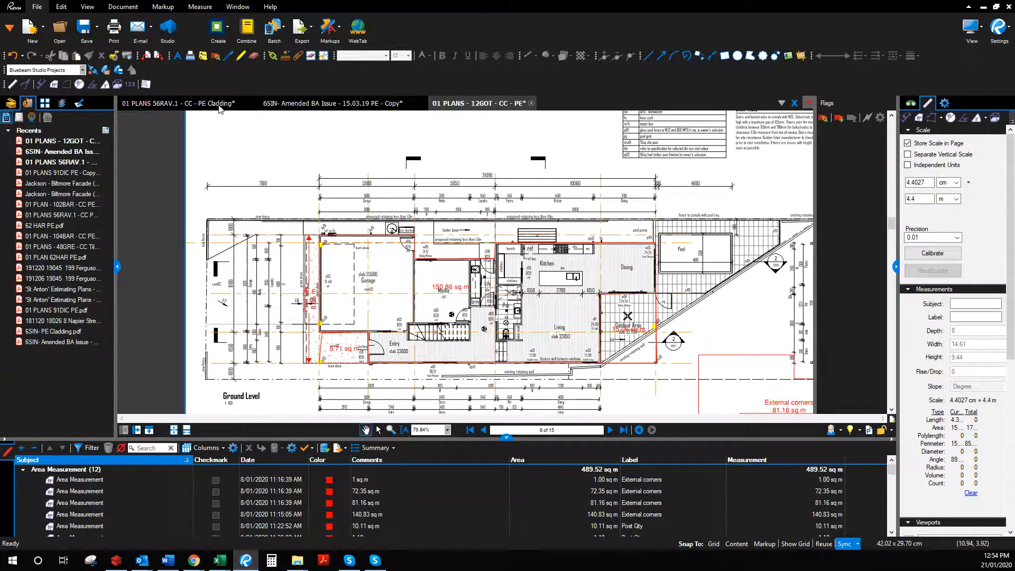
click(187, 105)
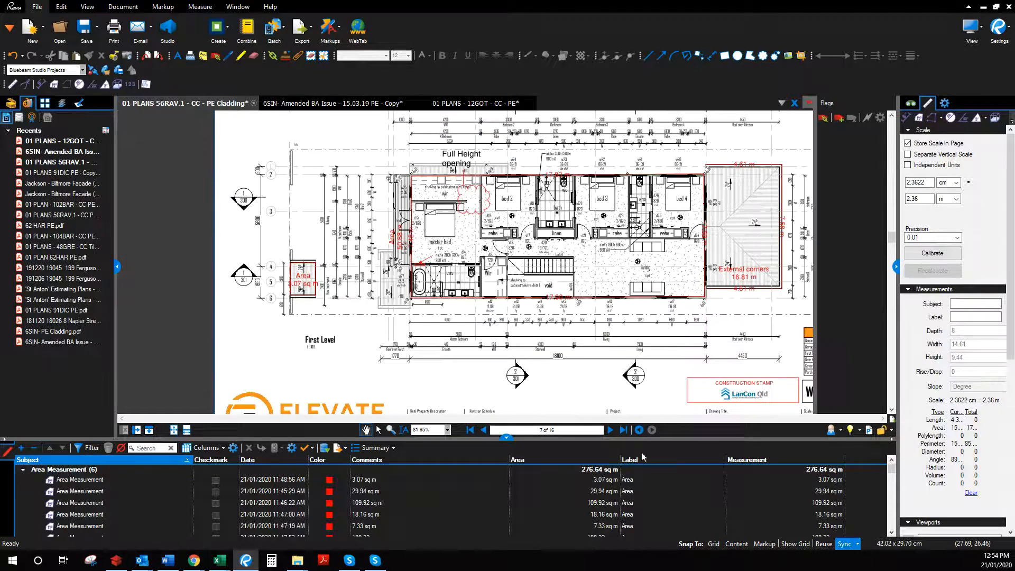
click(609, 431)
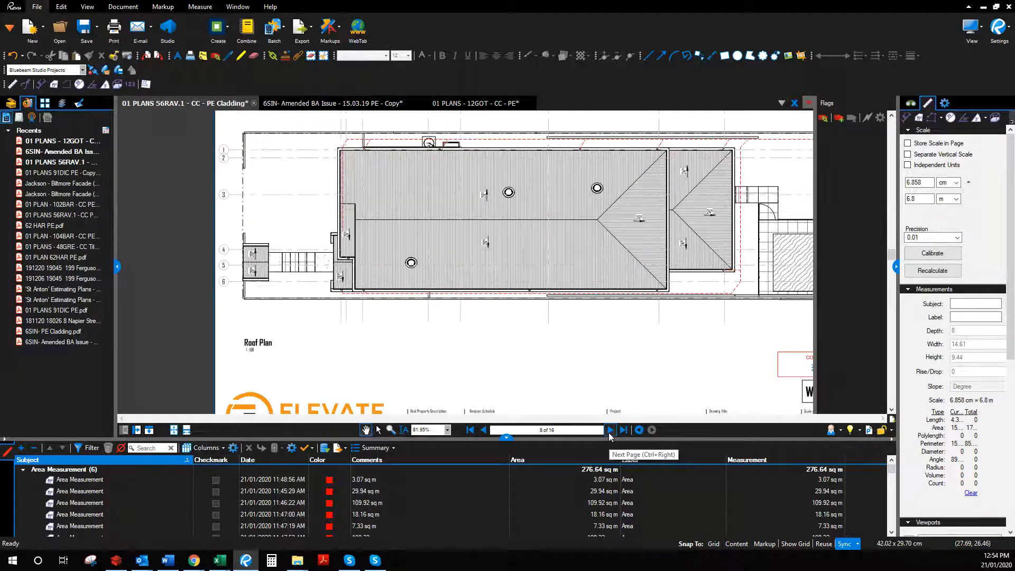
click(610, 431)
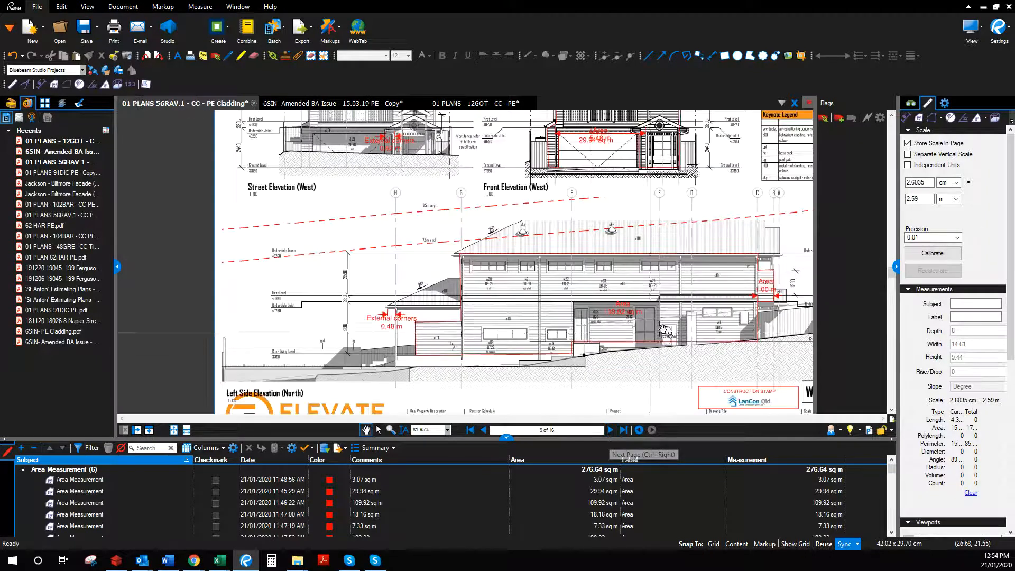
scroll(634, 337, up, 4)
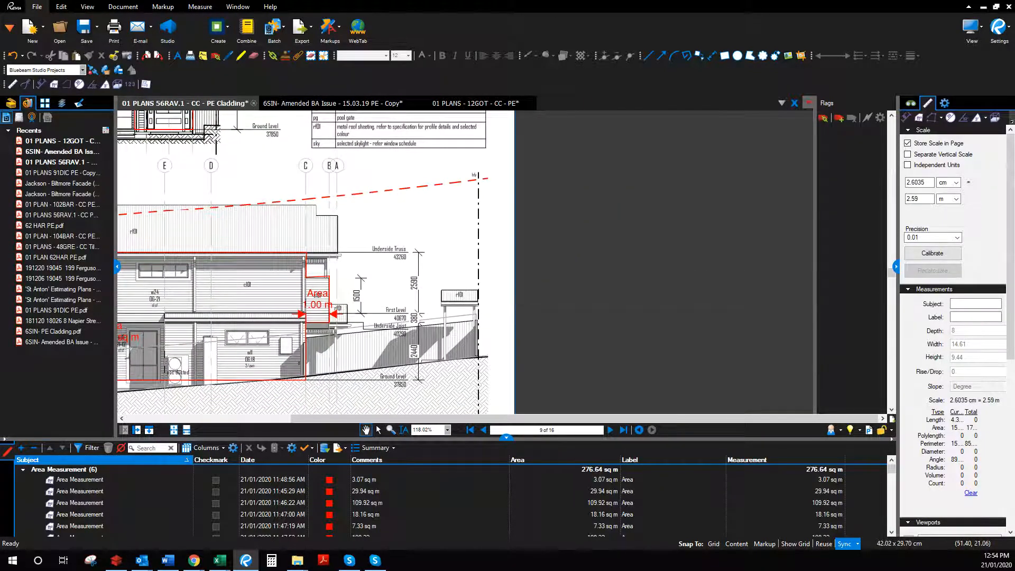
Return to the Full Calculator - 56RAV workbook in Excel and record "Red" in F35 with 2.59 in G35.
key(alt+Tab)
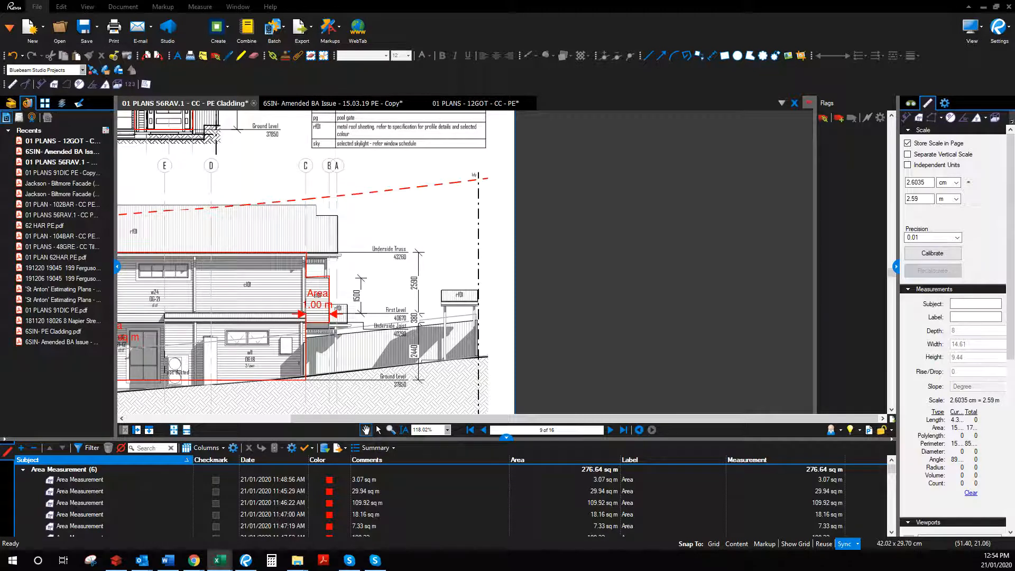
click(220, 560)
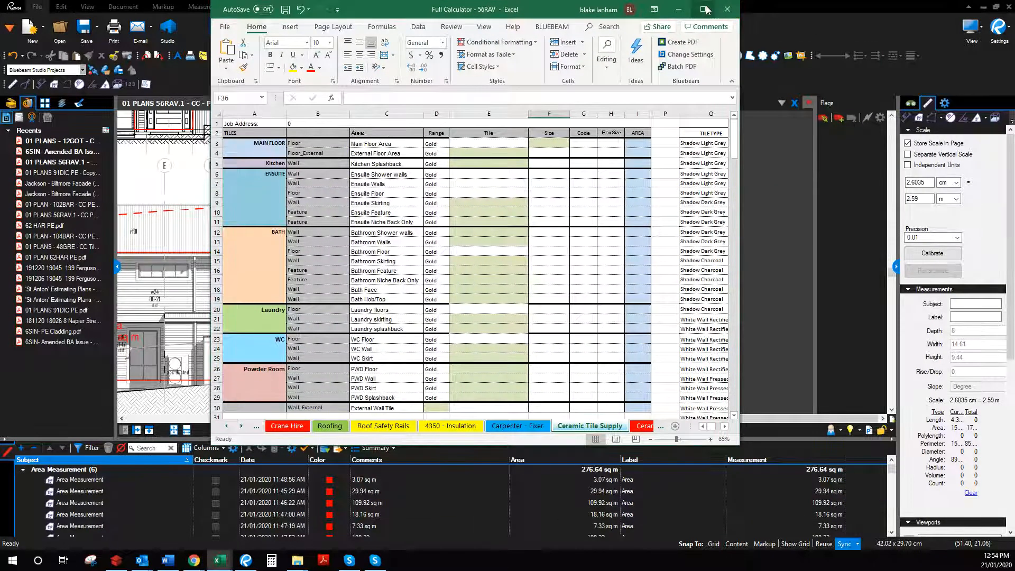
click(705, 9)
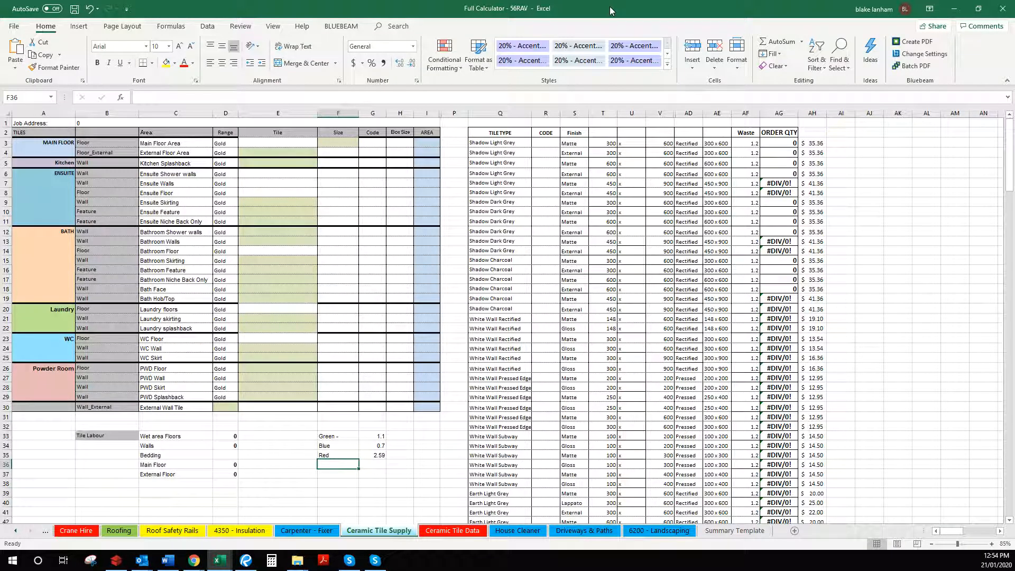
Move the calculator workbook's window onto the second monitor and return to the 56RAV plans in Bluebeam Revu.
drag(610, 10, 1014, 11)
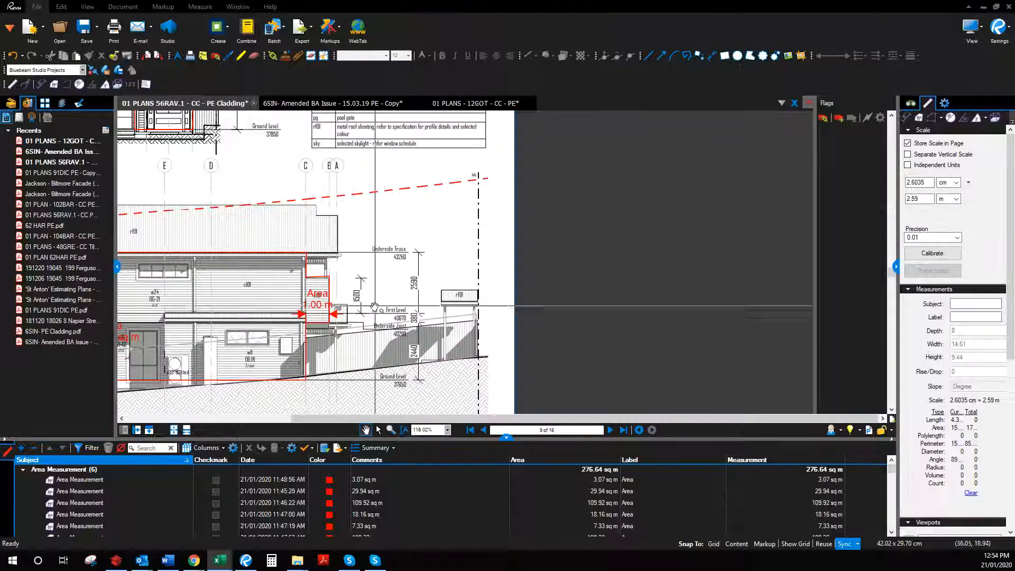
click(487, 434)
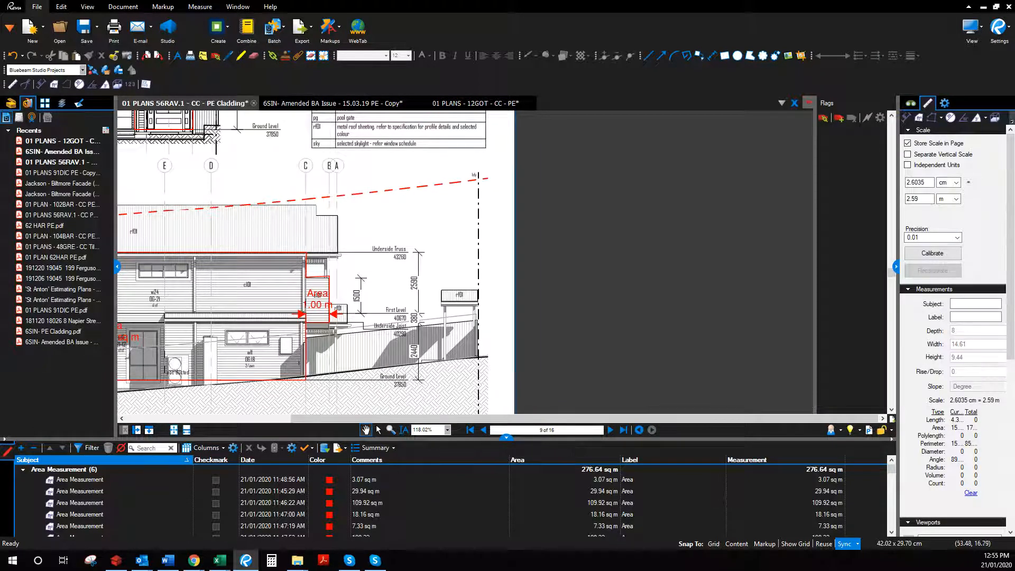
mouse_move(243, 568)
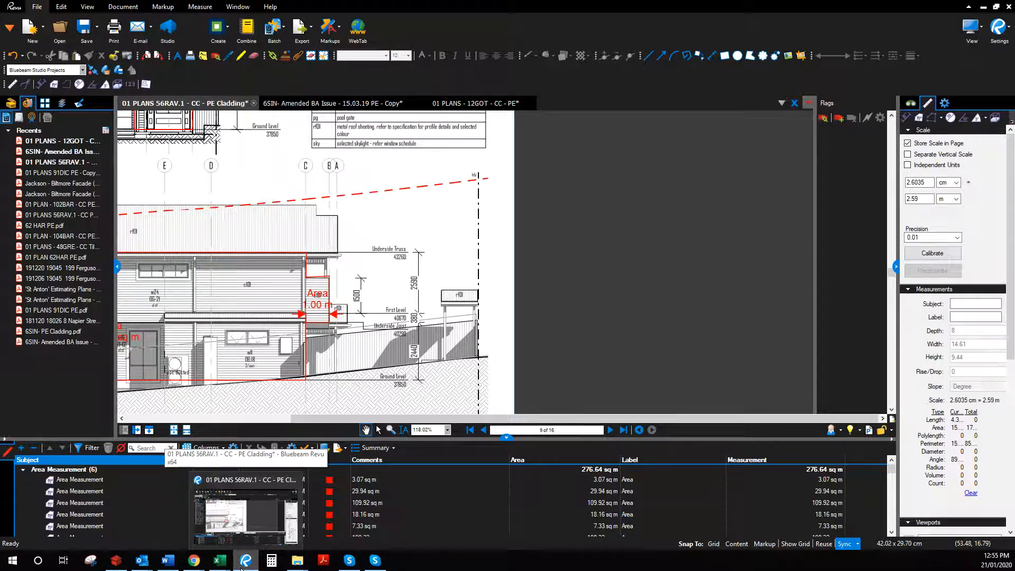
Go back to the ground floor plan on page 6 and examine the laundry, powder room and kitchen areas closely.
click(483, 430)
click(483, 430)
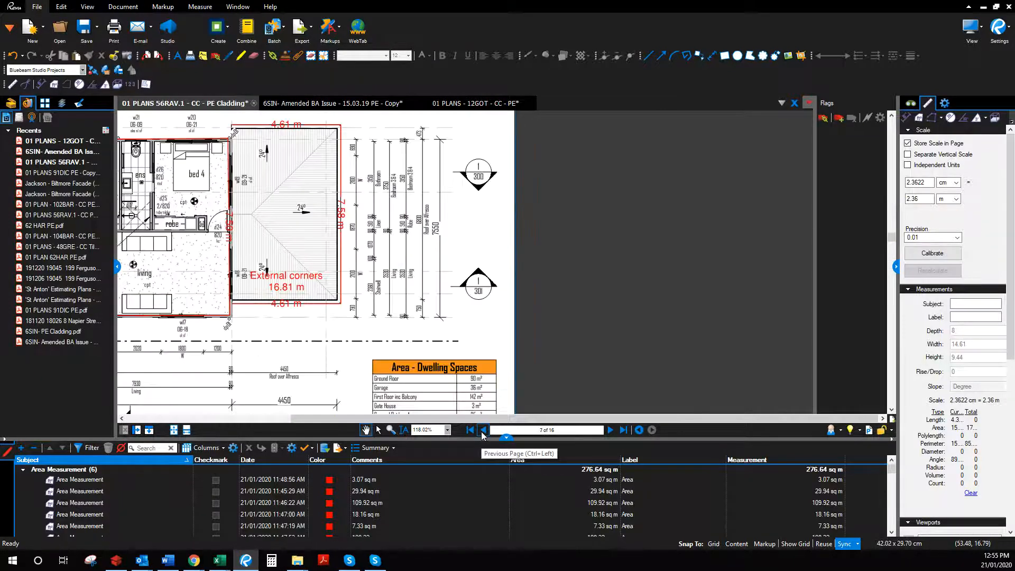
click(483, 430)
drag(331, 285, 632, 252)
scroll(461, 295, down, 3)
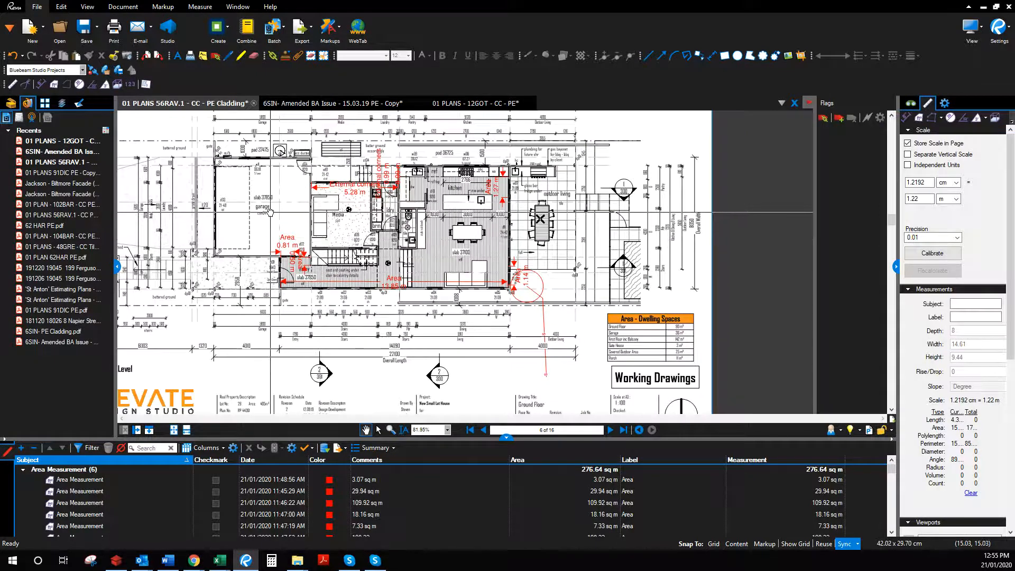
scroll(368, 264, up, 5)
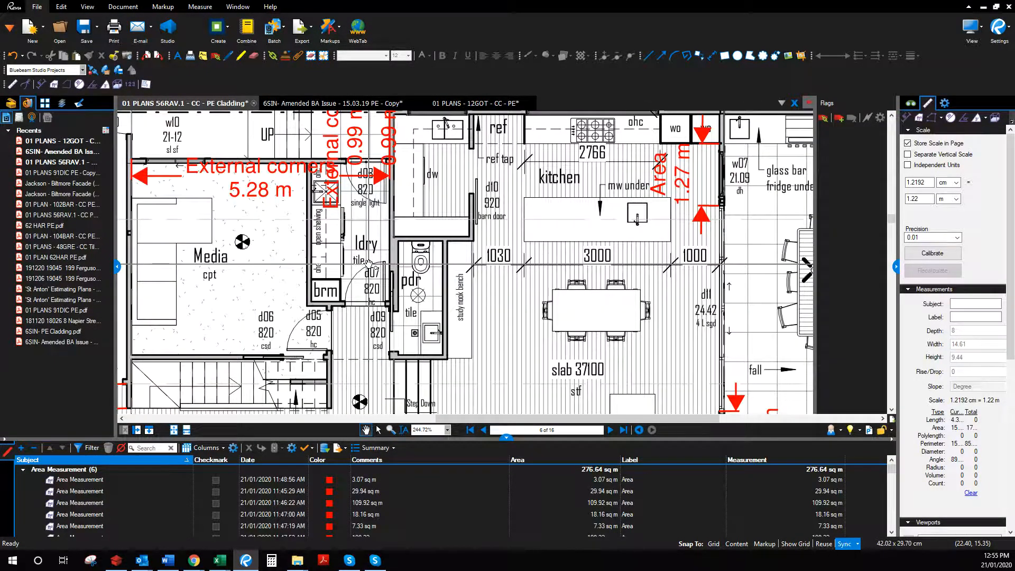
scroll(368, 264, up, 3)
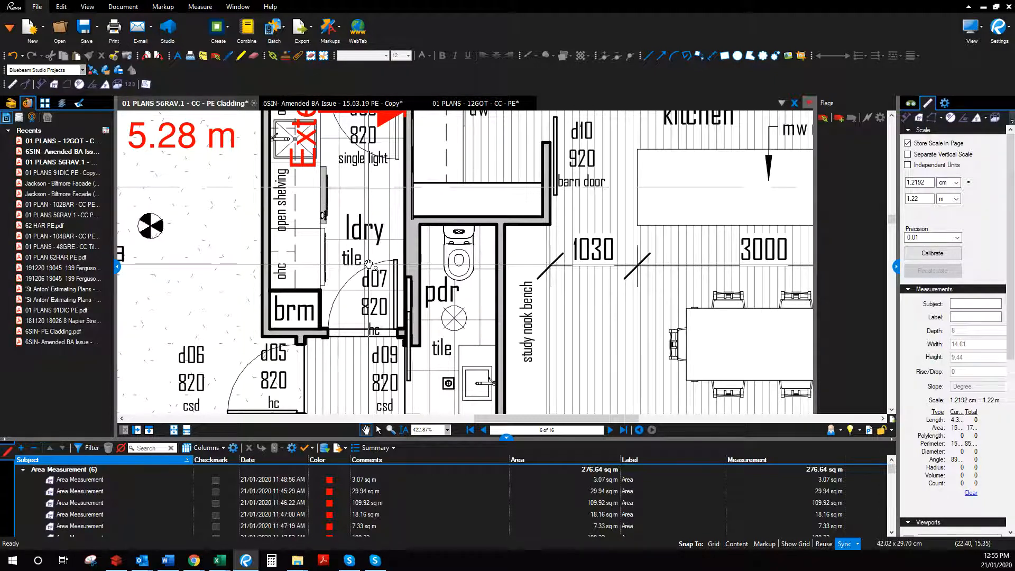
scroll(562, 347, down, 1)
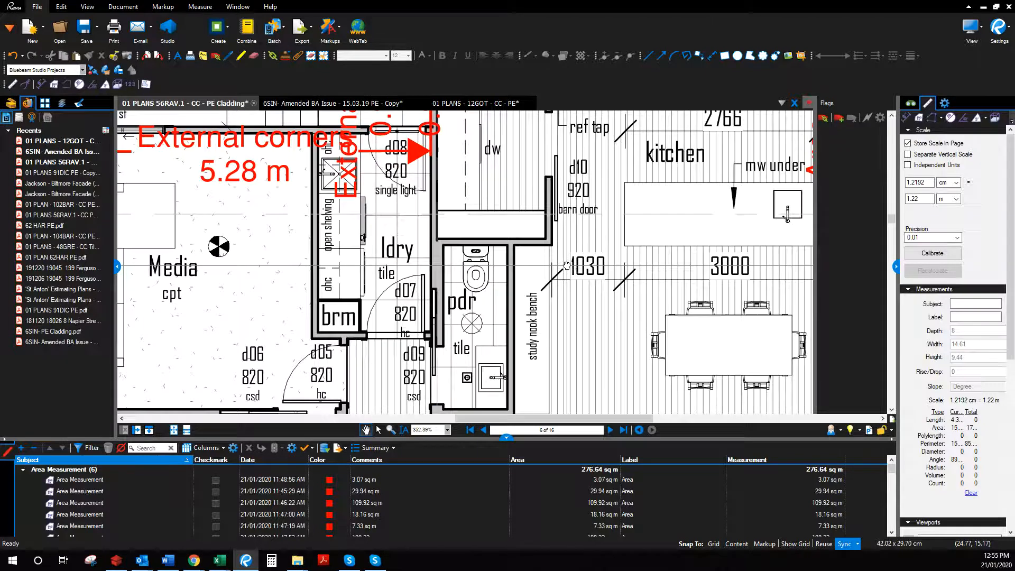
drag(514, 354, 547, 415)
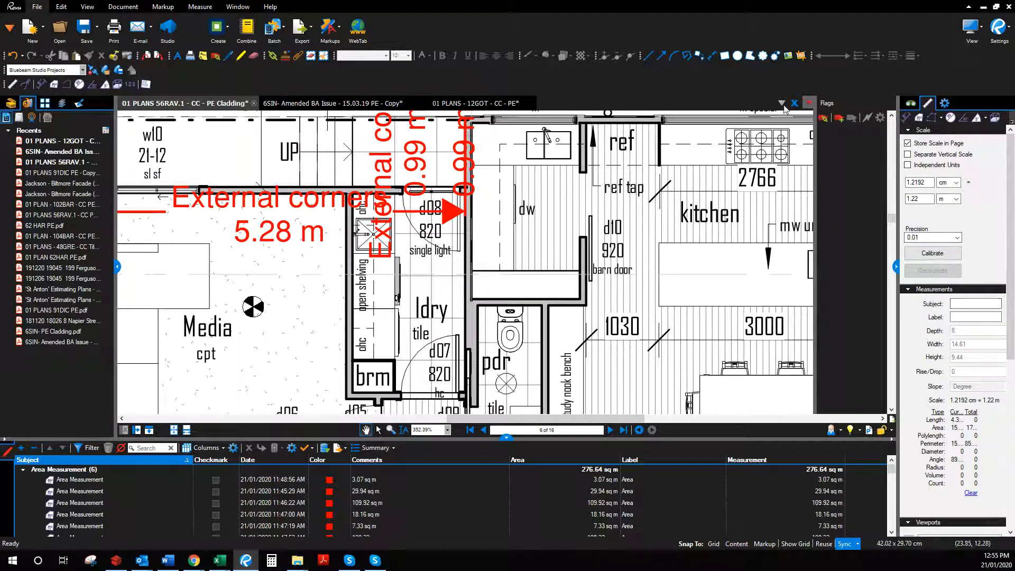
Measure the laundry splashback's length along the bench wall down to the brm cupboard, using blue for the line and text.
click(906, 118)
click(535, 58)
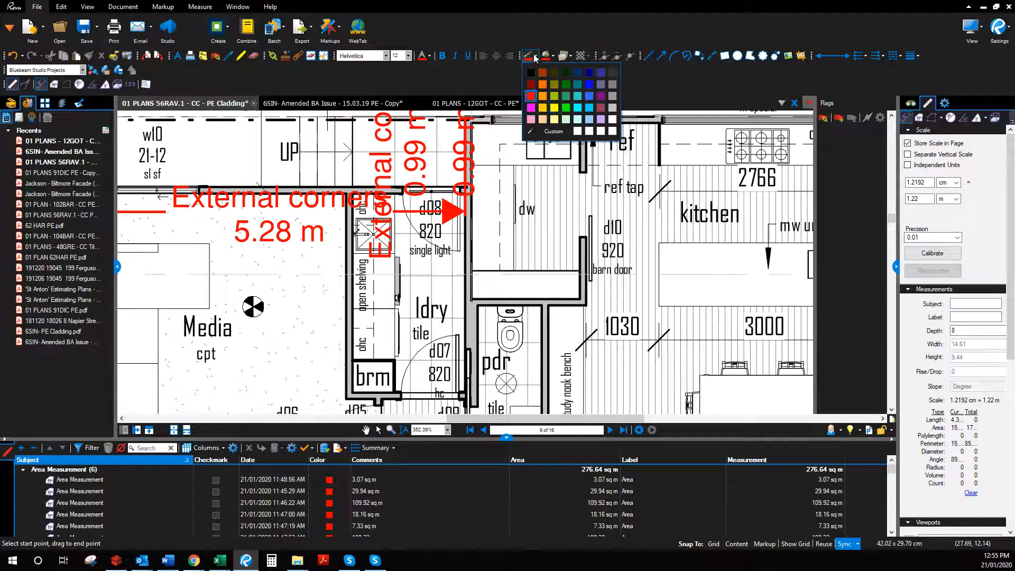
click(589, 95)
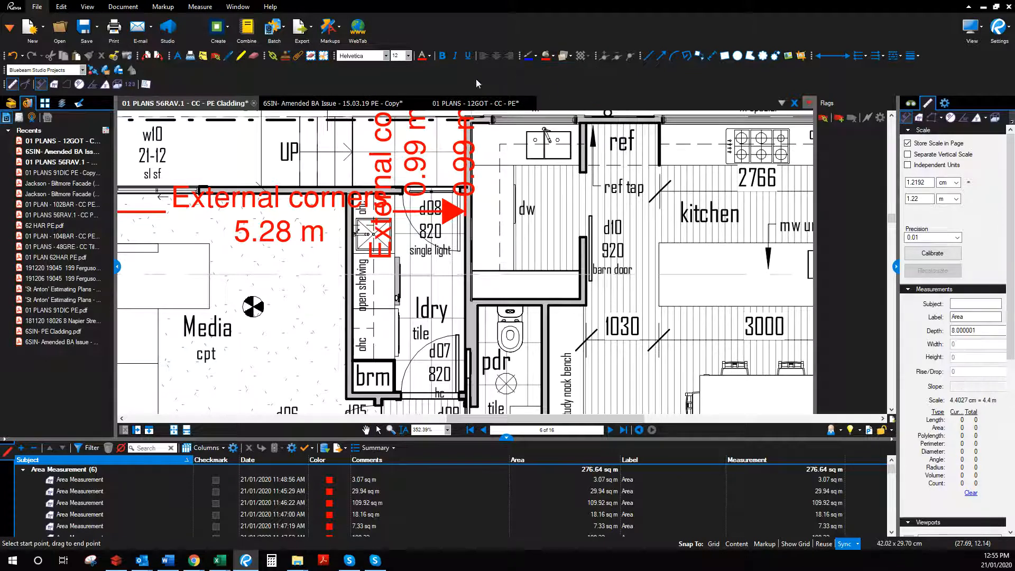
click(430, 56)
click(480, 96)
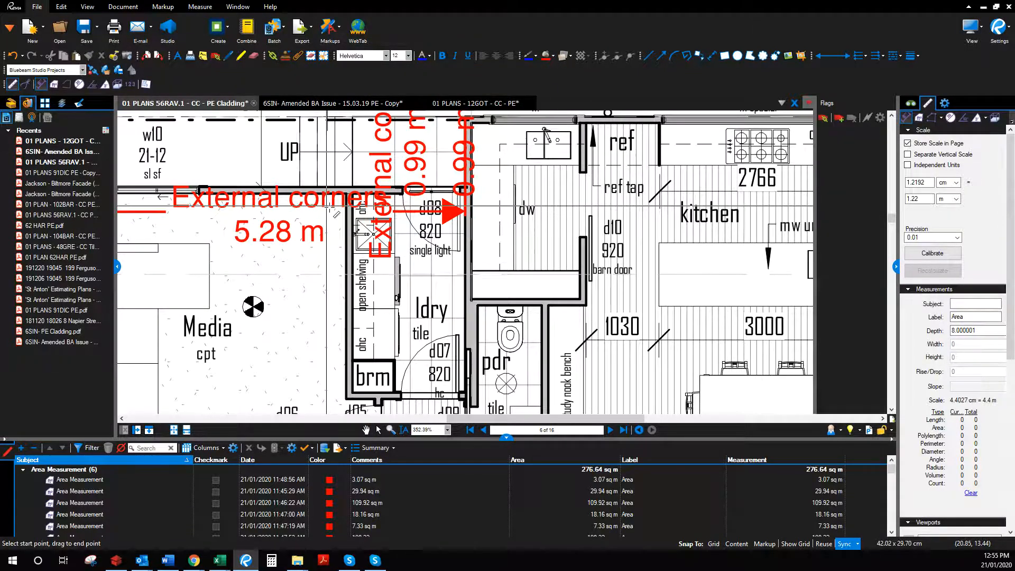
click(354, 194)
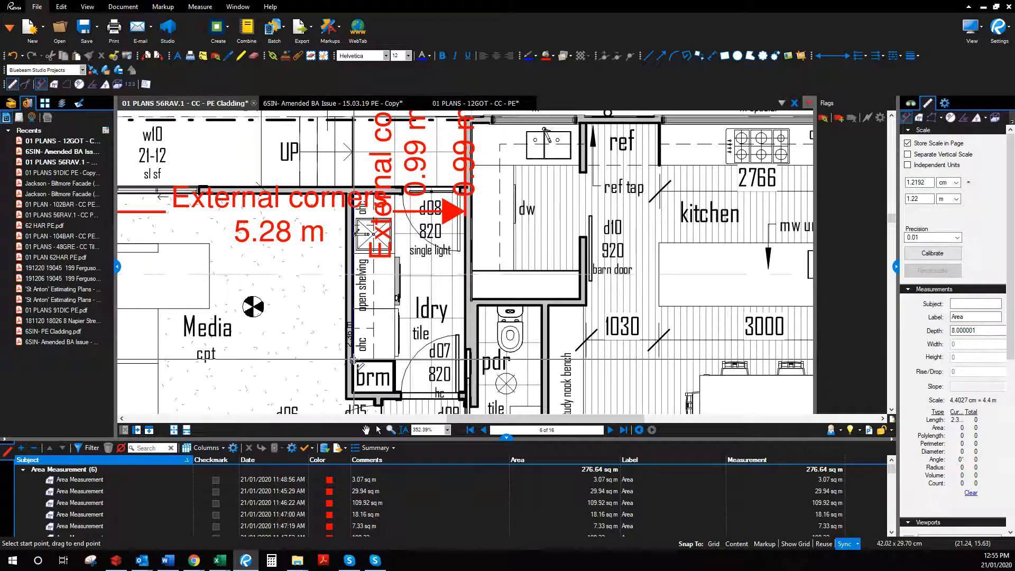
click(353, 361)
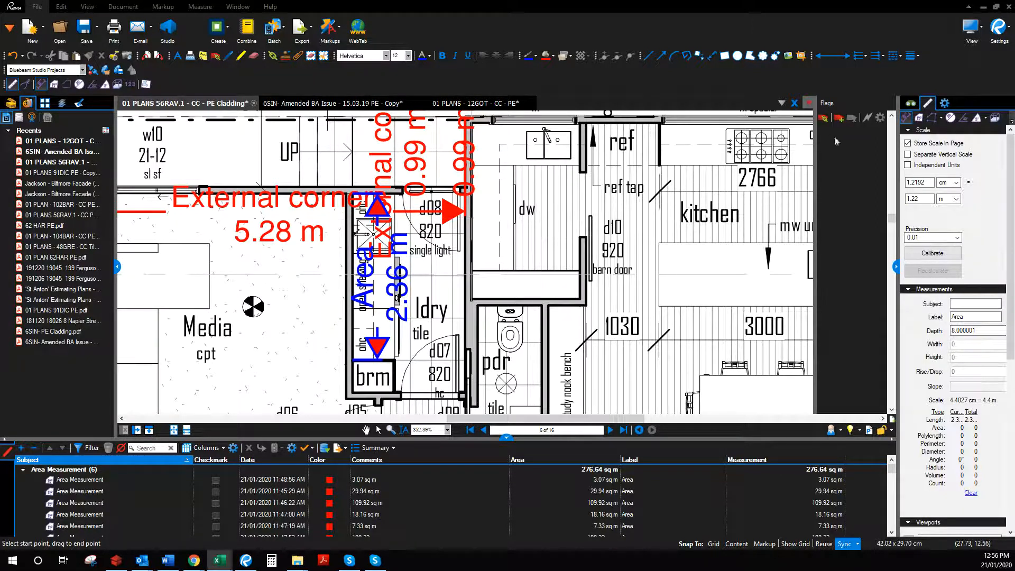
Take a blue polylength measurement along the sink and dishwasher bench walls beside the kitchen, ending at the bench's far end.
click(932, 119)
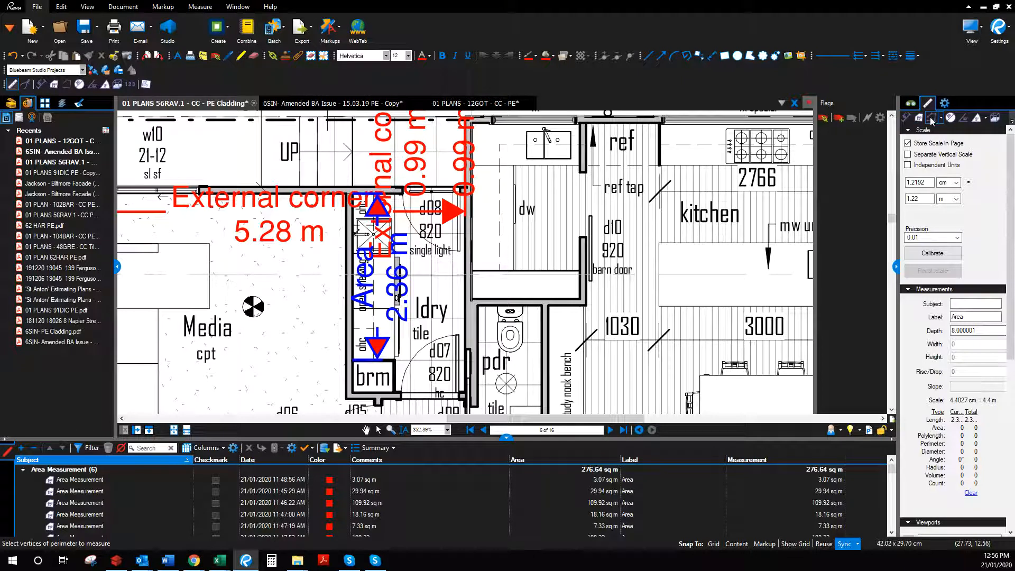
click(530, 55)
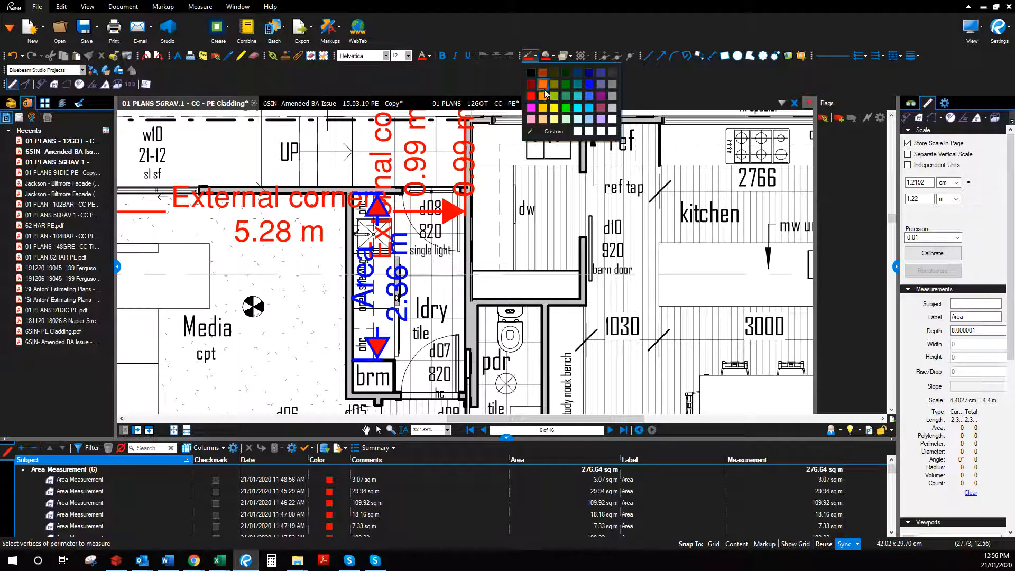
click(579, 91)
click(429, 56)
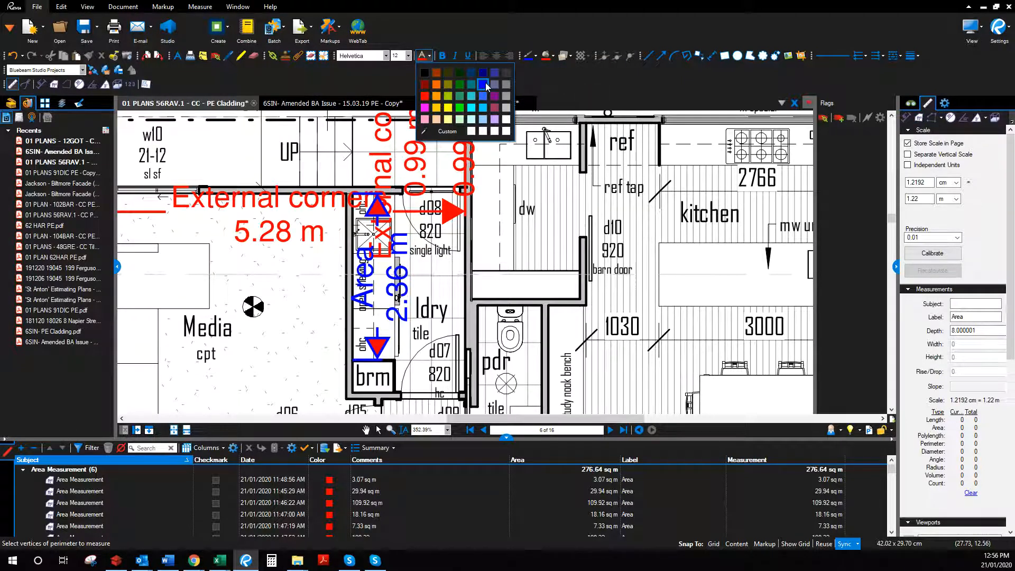
click(481, 85)
click(580, 122)
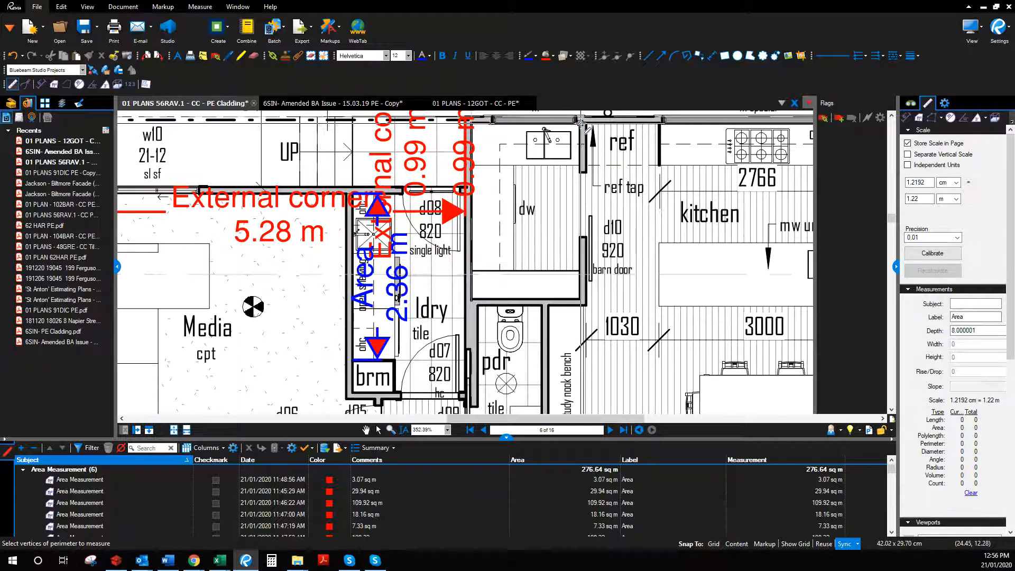
click(471, 122)
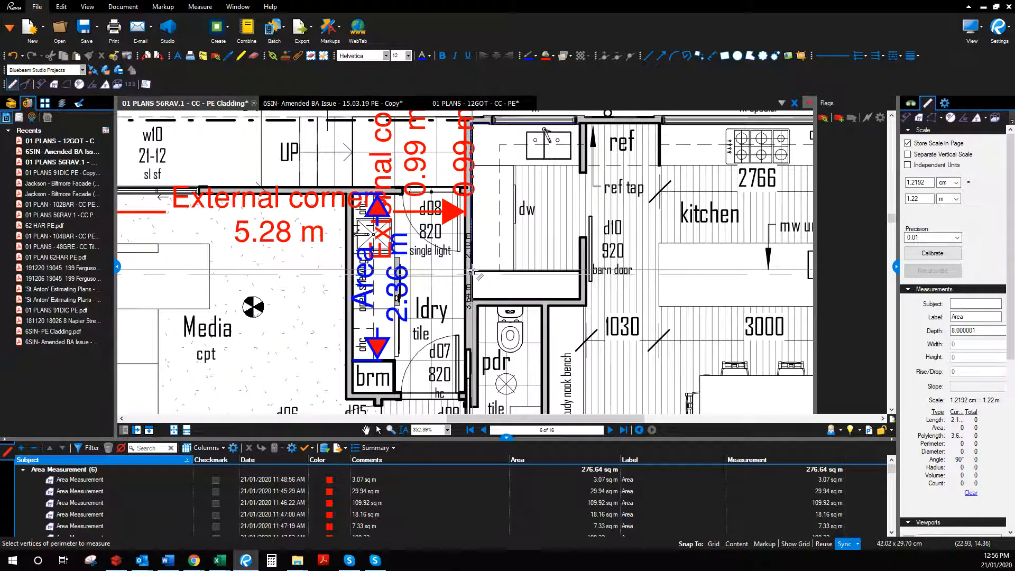
double_click(472, 271)
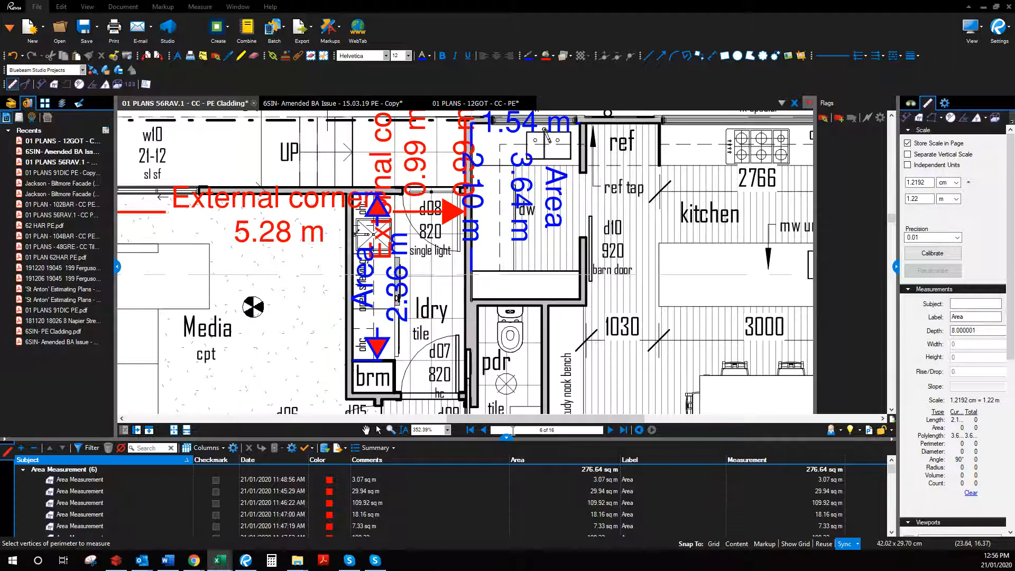
Take a green polylength measurement around the powder room's inner walls, leaving out the doorway, and select the finished markup.
click(368, 429)
drag(626, 394, 601, 283)
click(931, 117)
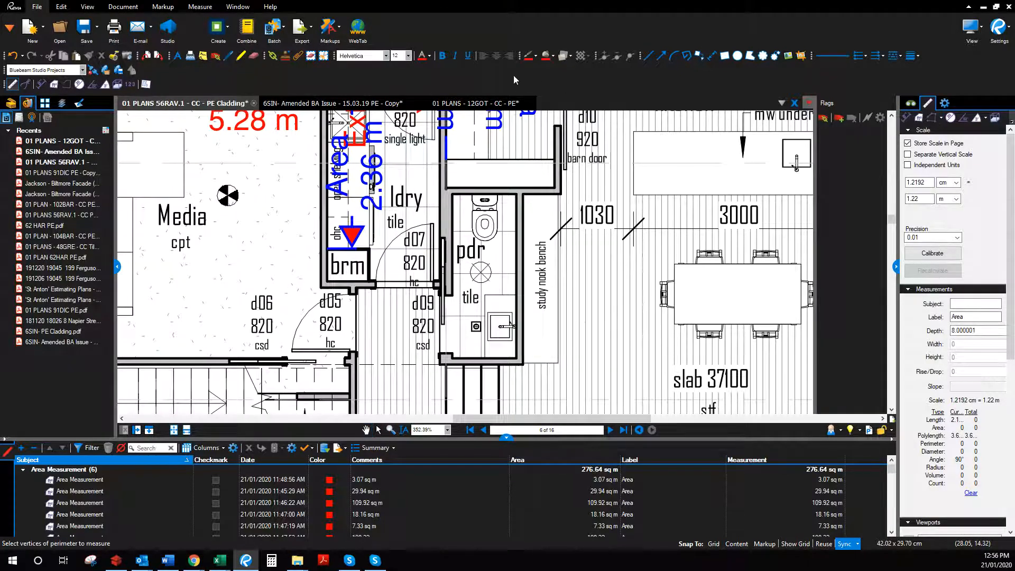
click(535, 56)
click(554, 73)
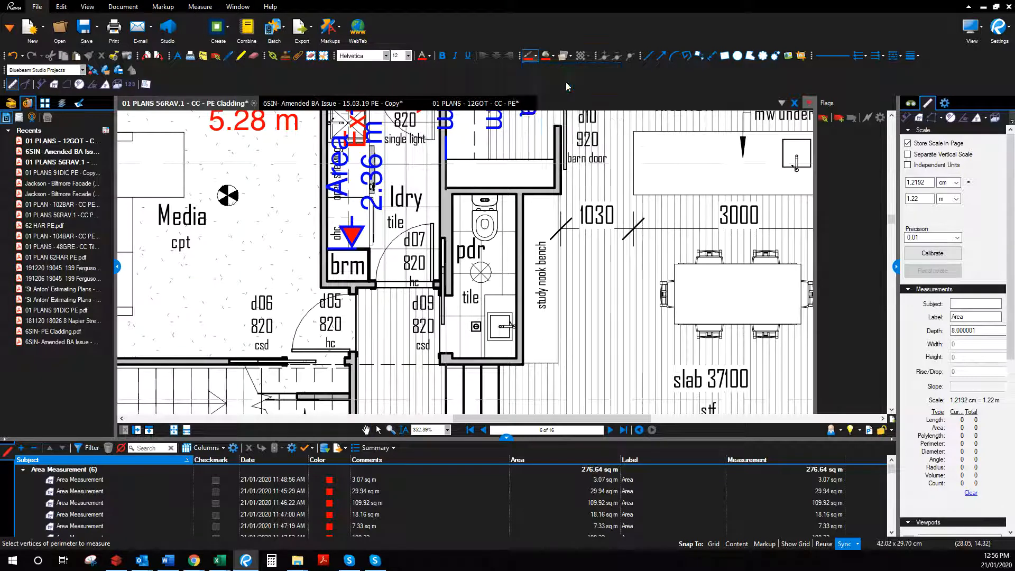
click(429, 55)
click(461, 85)
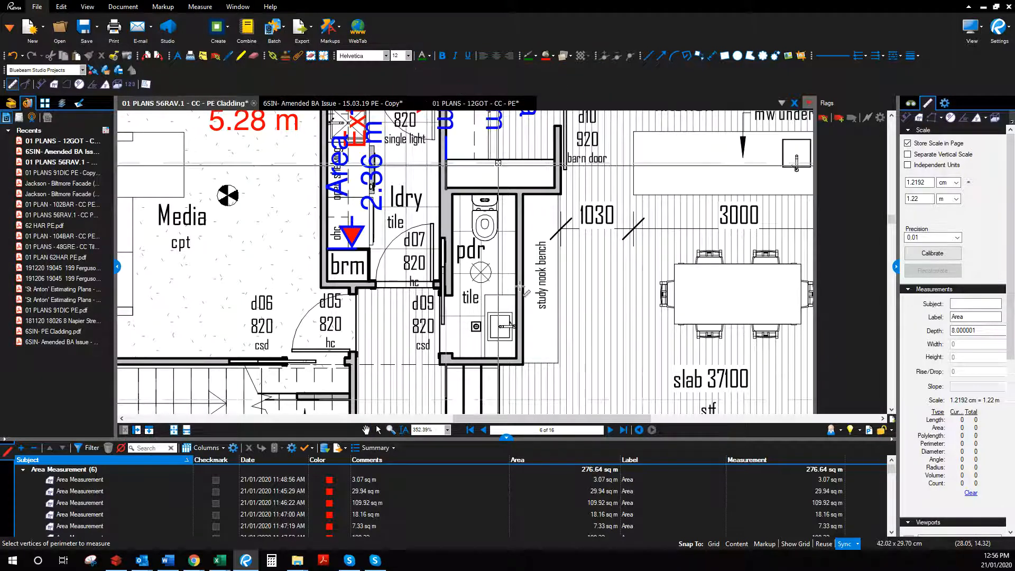
click(452, 359)
click(514, 363)
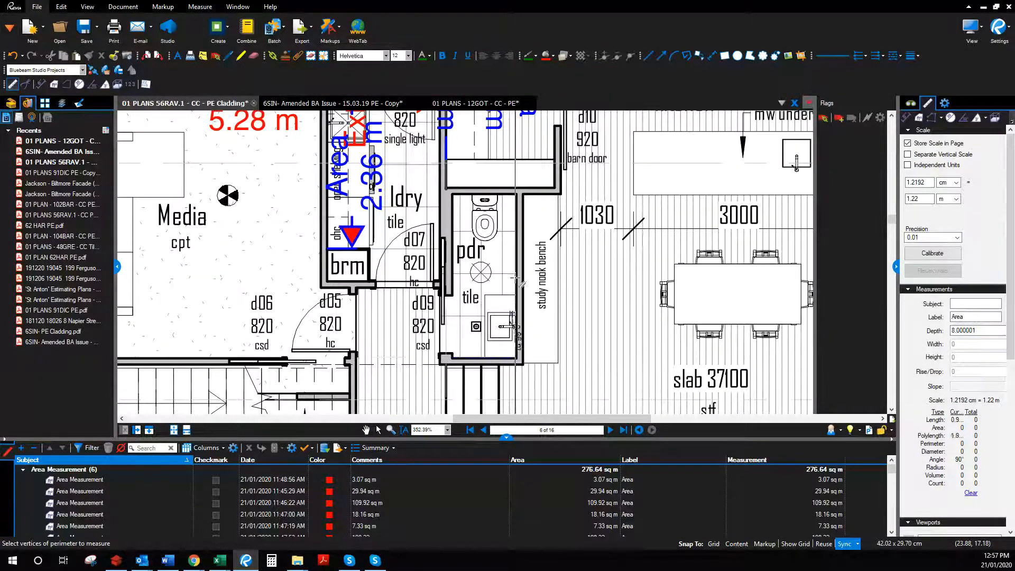
click(516, 195)
click(452, 195)
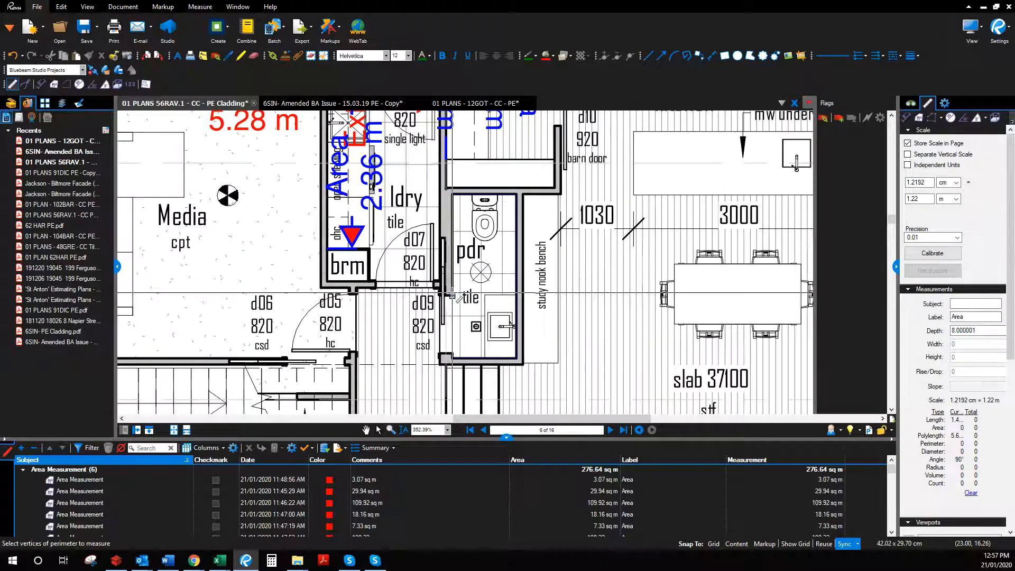
double_click(454, 297)
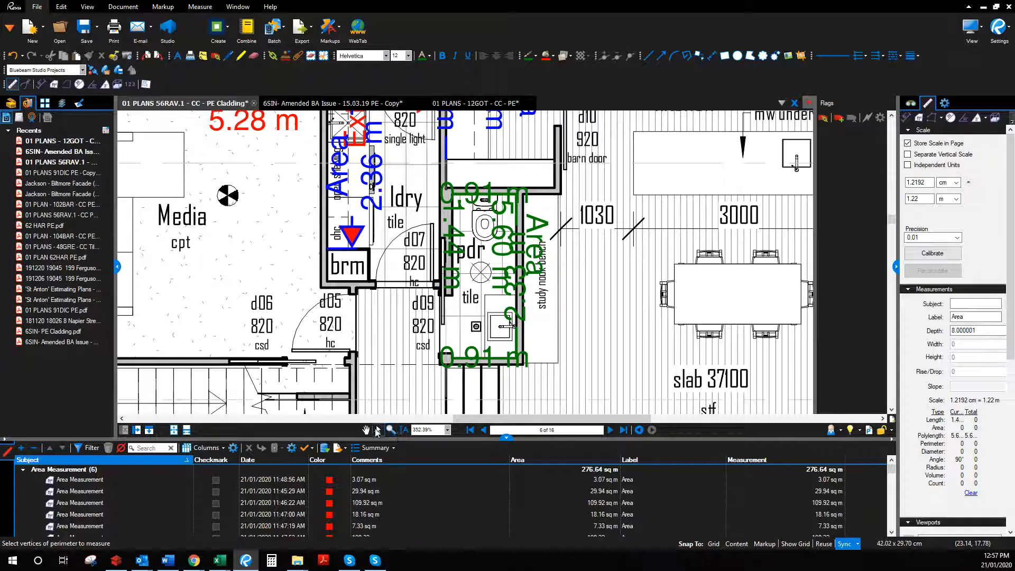
key(Escape)
click(503, 360)
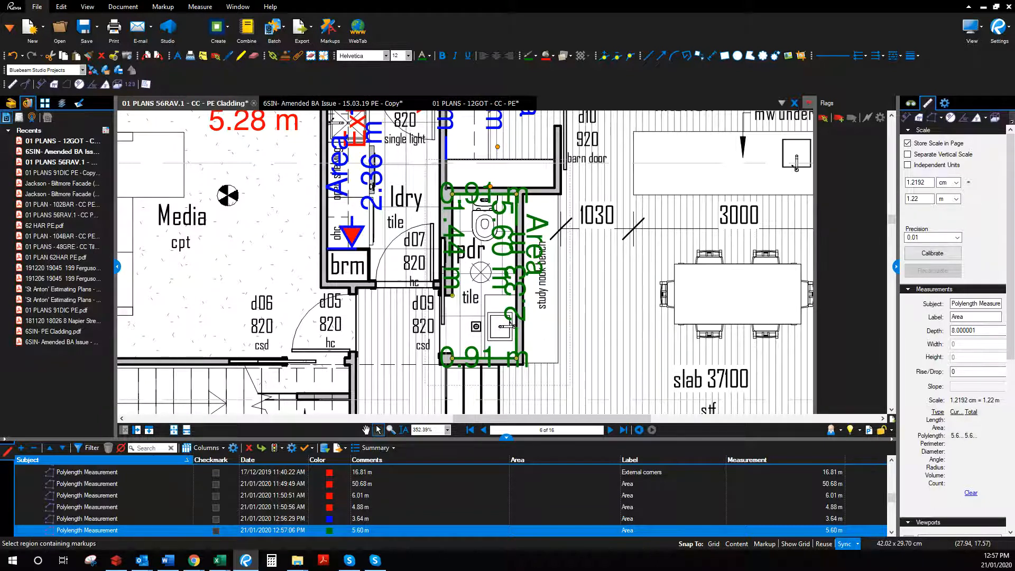
Switch to the Full Calculator - 56RAV workbook in Excel, show it full size and inspect the Kitchen Splashback area formula.
key(alt+Tab)
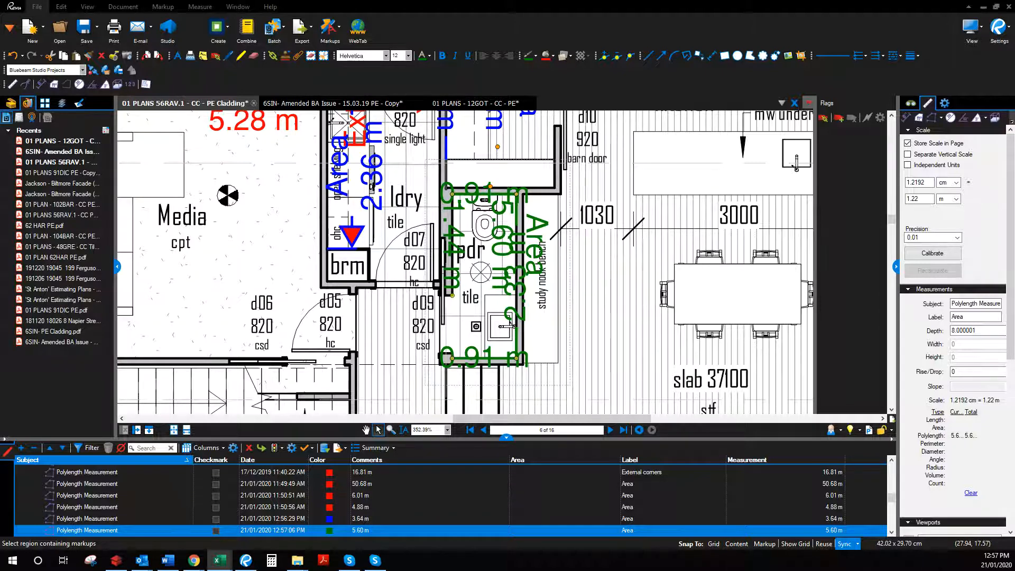
drag(869, 132, 461, 67)
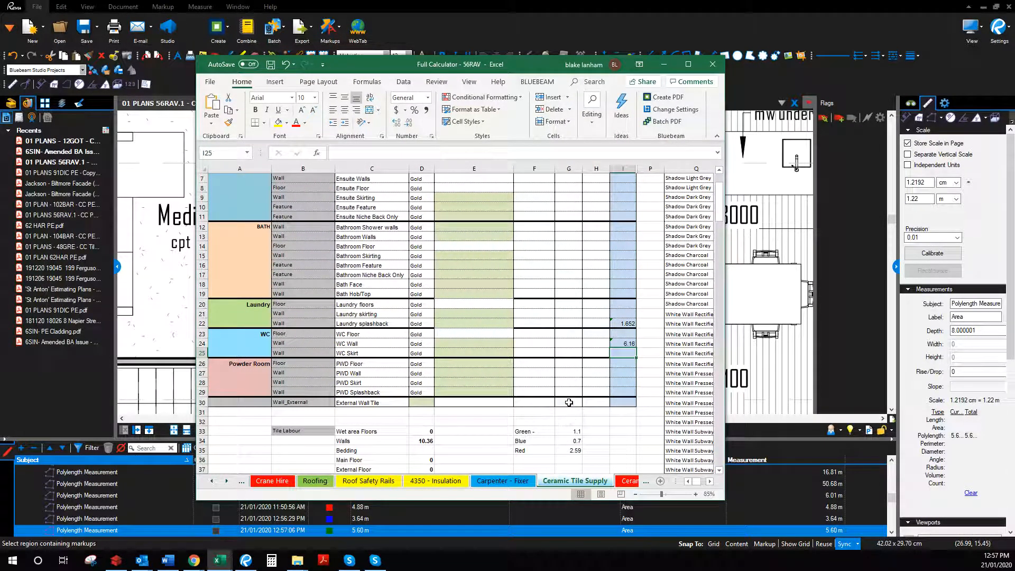
click(688, 64)
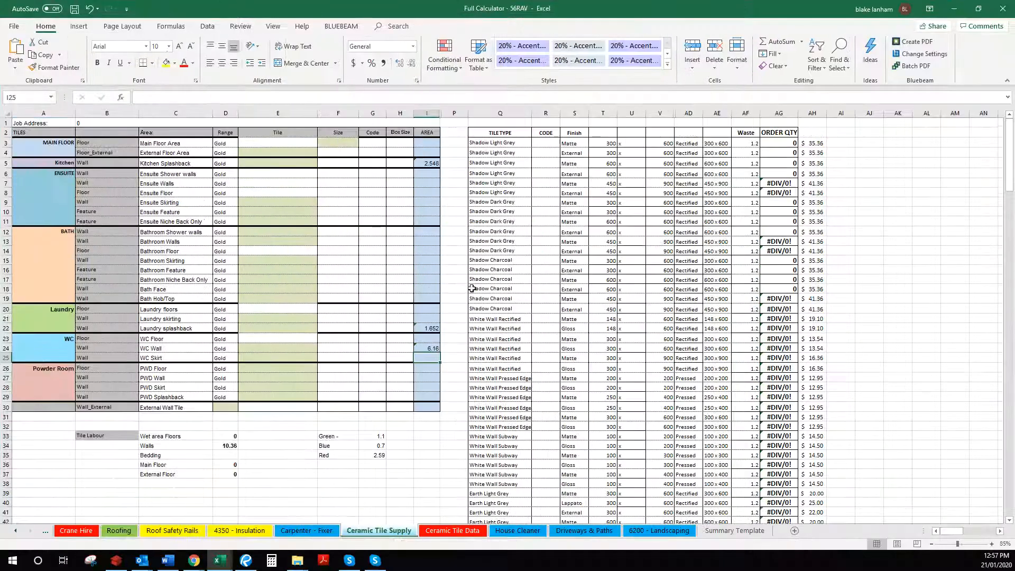
click(426, 164)
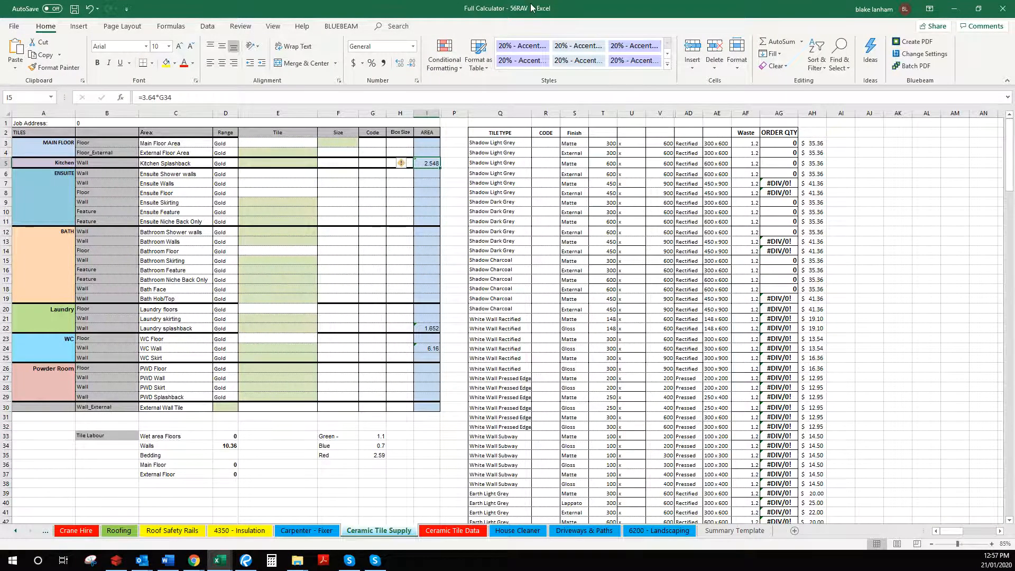
Switch back to the plans in Revu and start a polylength measurement at the outdoor living bench with turquoise line and text.
key(alt+Tab)
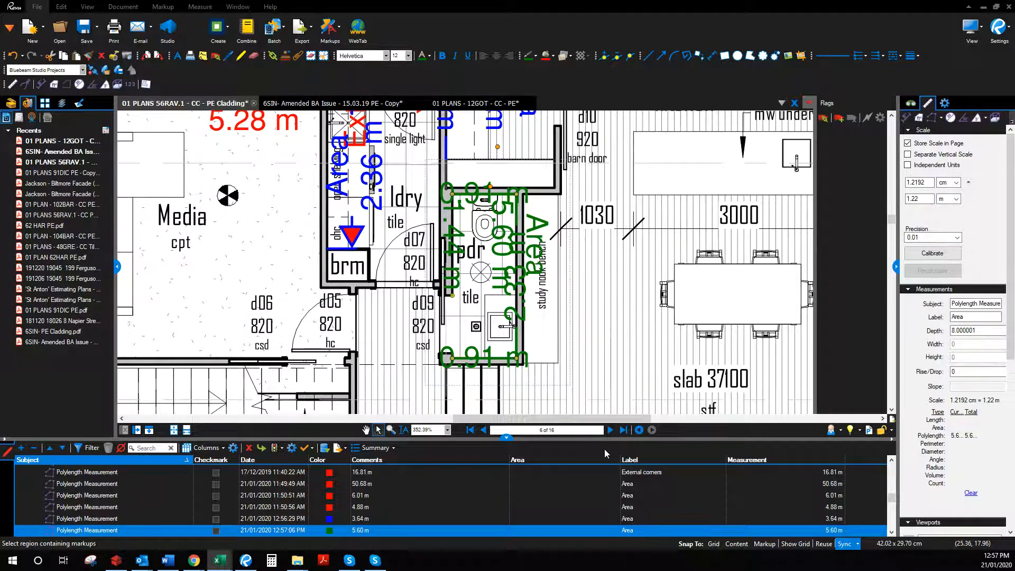
click(366, 431)
mouse_move(610, 271)
mouse_down()
mouse_move(496, 321)
mouse_move(301, 363)
mouse_up()
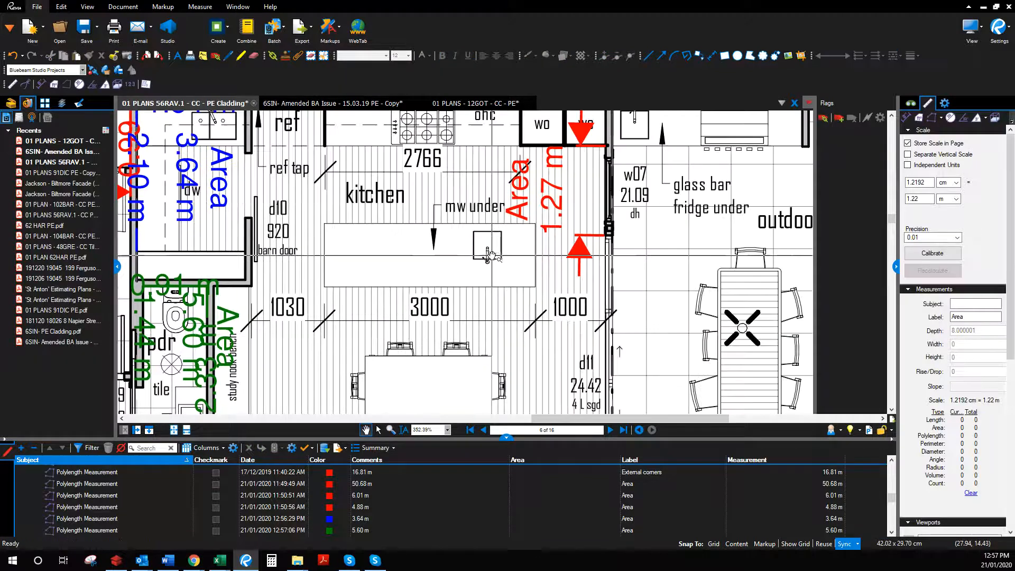
drag(735, 203, 610, 300)
scroll(537, 344, up, 2)
click(931, 118)
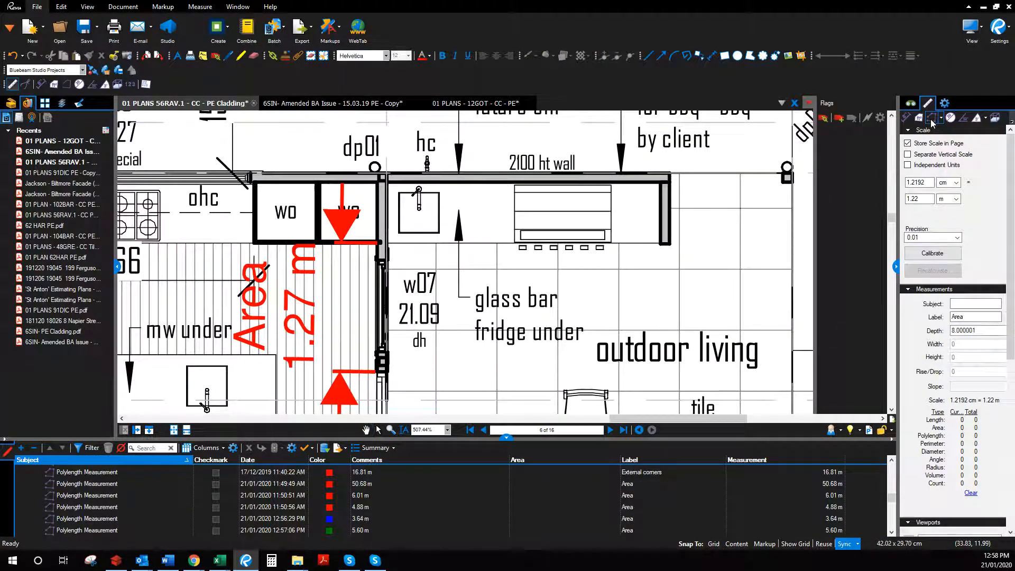
click(536, 57)
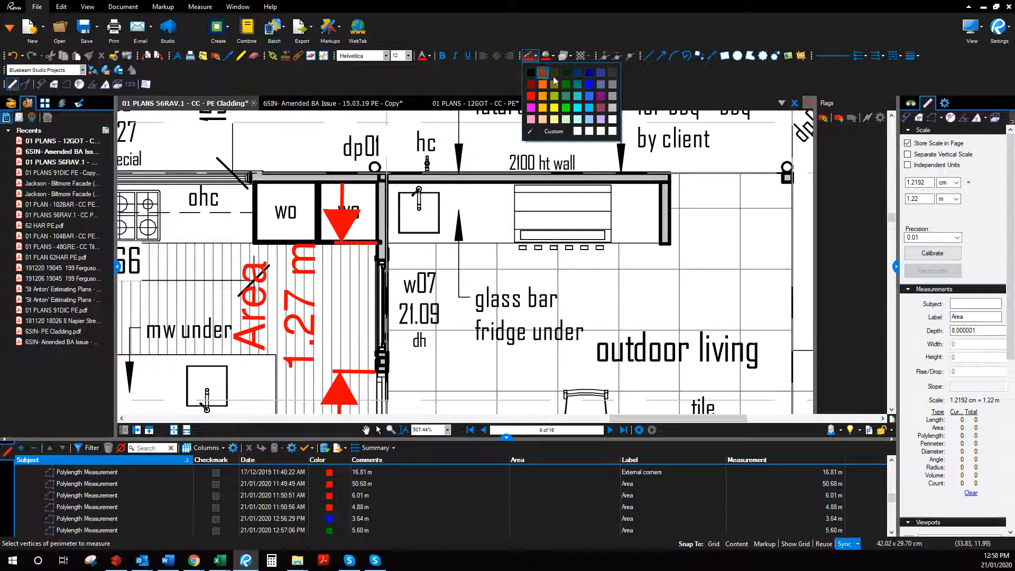
click(577, 97)
click(429, 55)
click(477, 98)
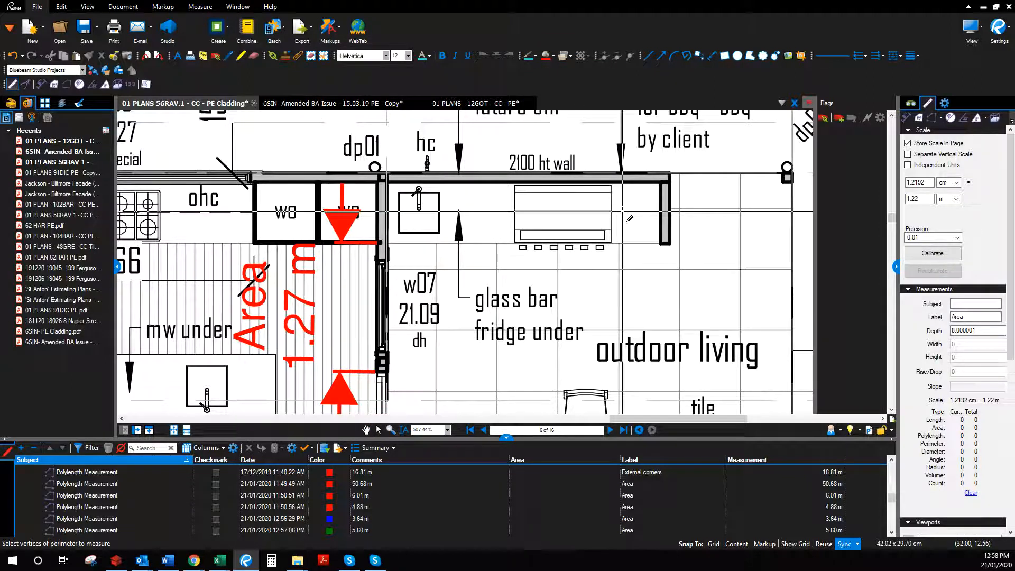
Measure the outdoor living bench's short end wall and the 2100 ht wall behind the barbecue and sink, ending at the house wall.
click(665, 244)
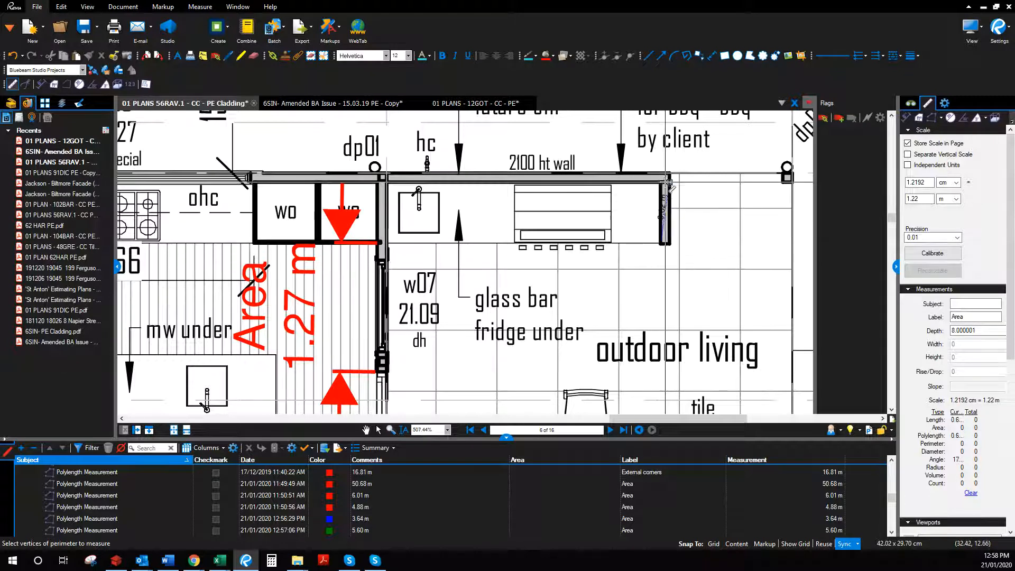
click(668, 179)
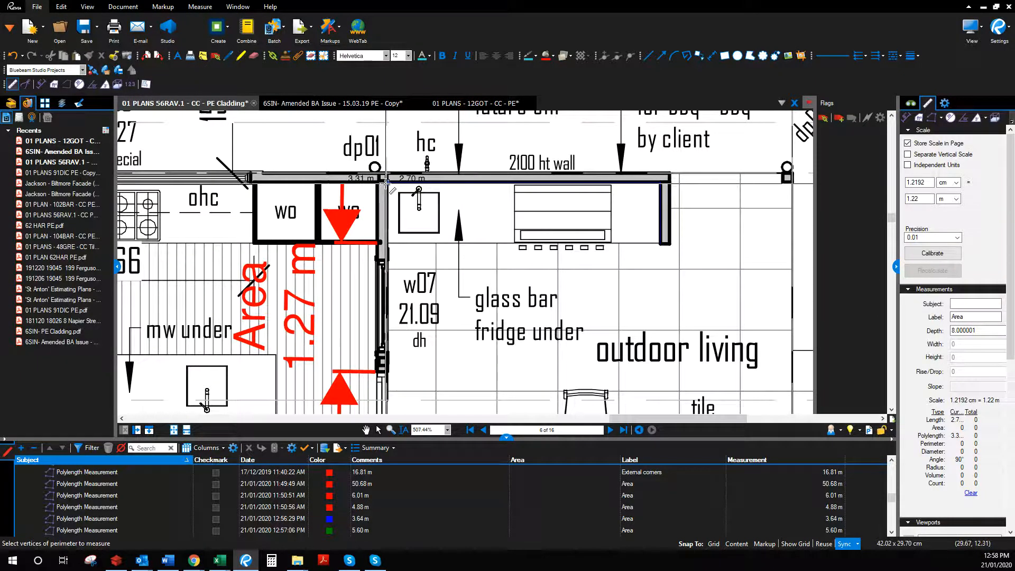
double_click(388, 183)
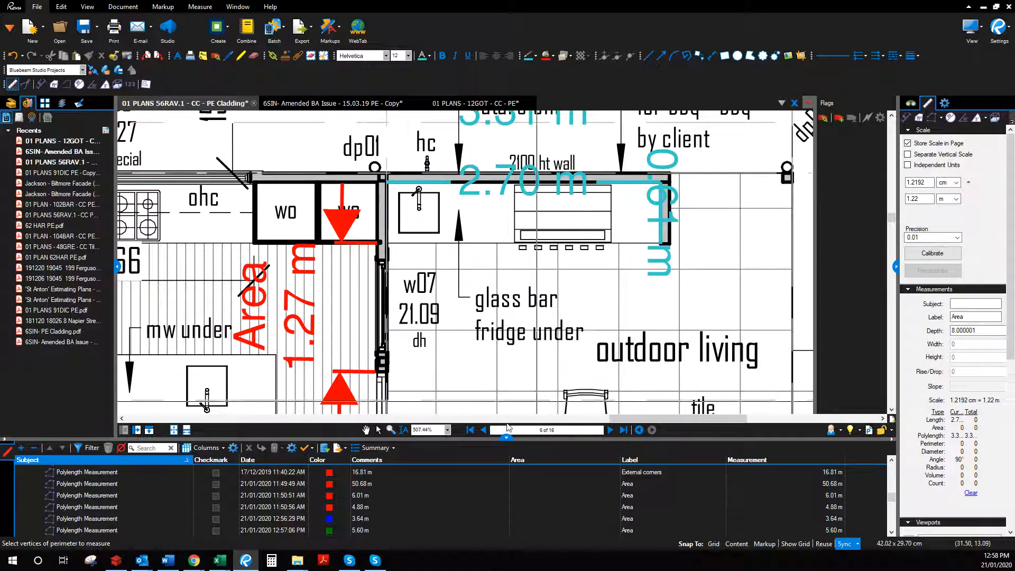
click(366, 430)
drag(490, 277, 486, 343)
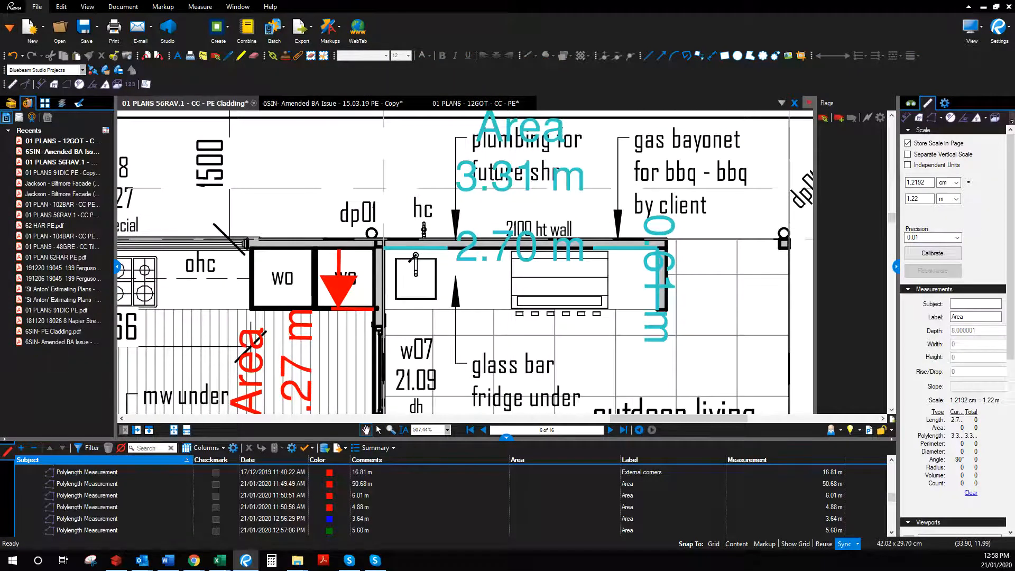
click(220, 560)
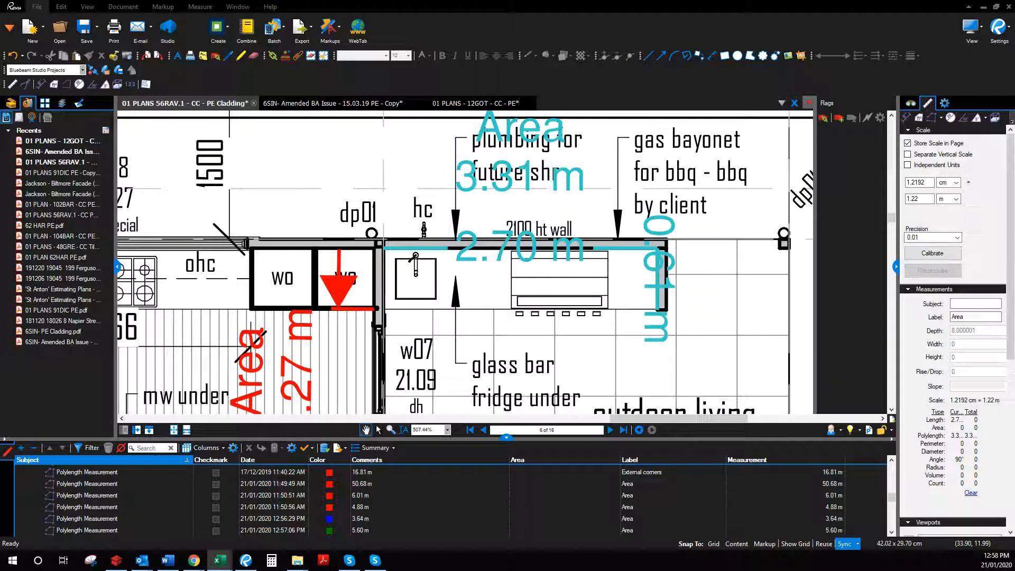
Advance the 56RAV plans from the ground floor to the first-level plan on page 7.
scroll(464, 394, down, 2)
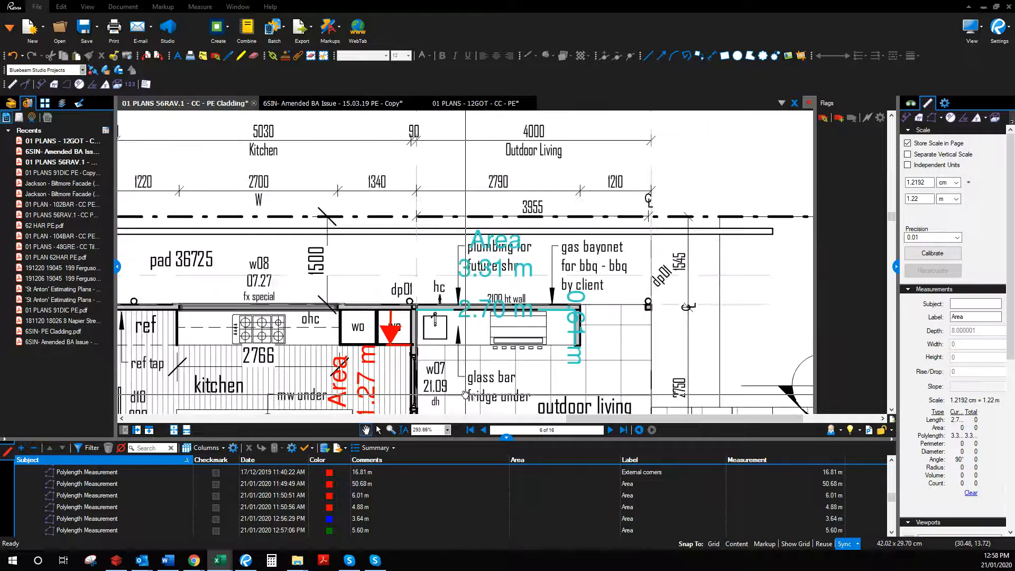
click(465, 395)
scroll(465, 394, down, 3)
drag(465, 393, 507, 240)
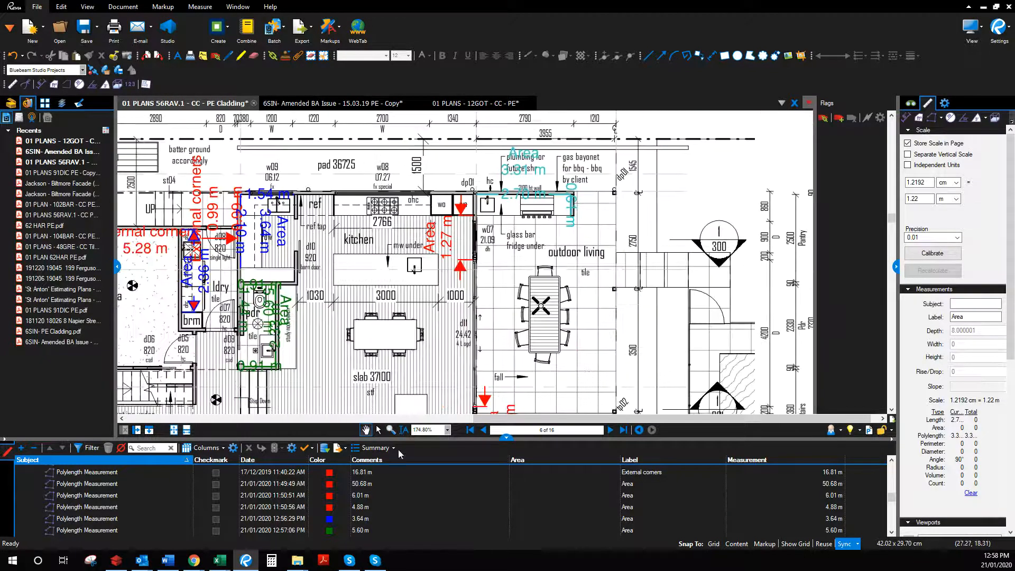
click(610, 430)
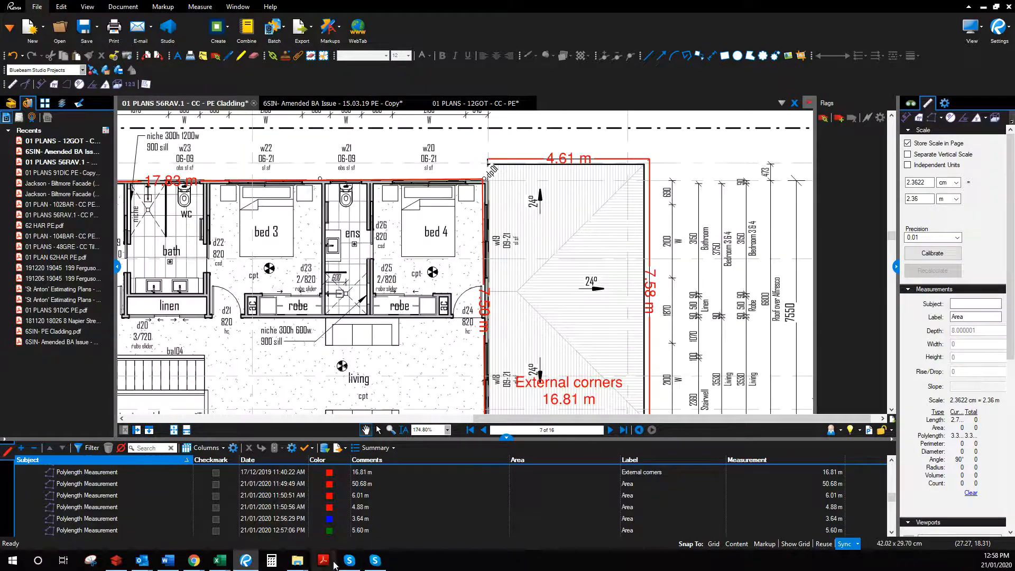
Open 08 TILE LAYOUT - 56RAV - CC from the specifications folder, examine the first-level tile heights on page 2, and return to the plans.
mouse_move(297, 560)
click(260, 521)
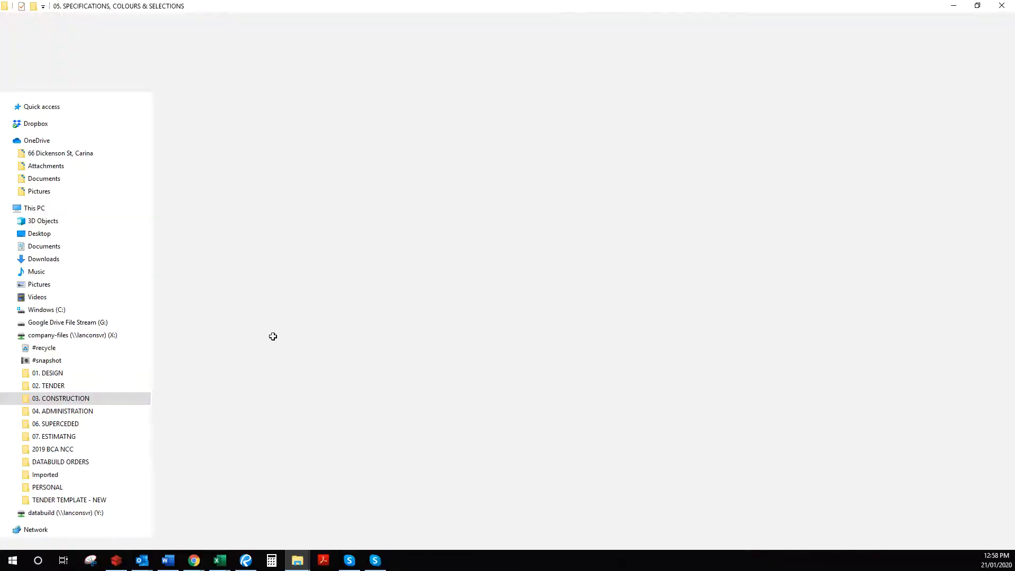
key(F2)
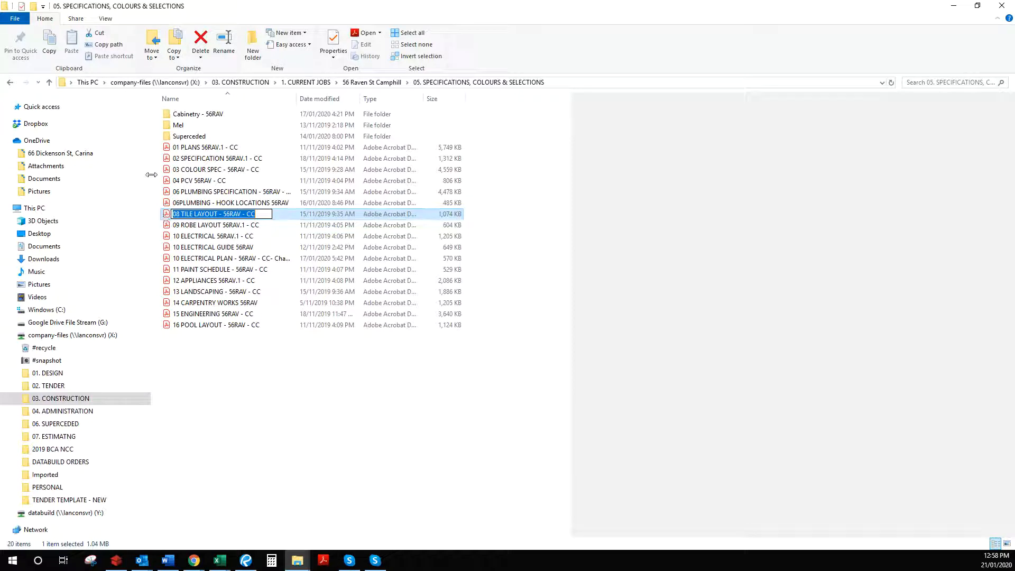
click(166, 217)
double_click(166, 216)
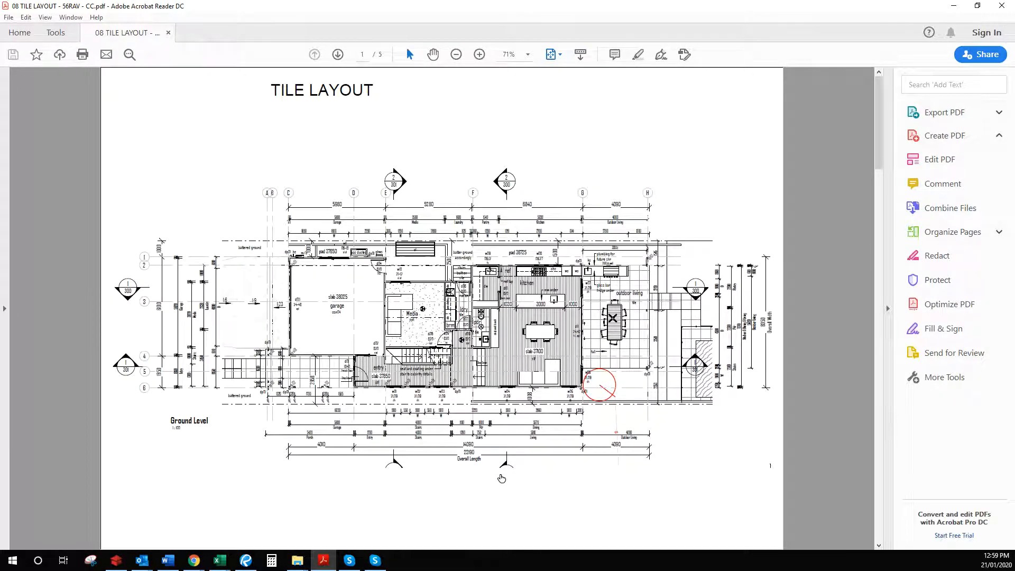
scroll(501, 479, down, 3)
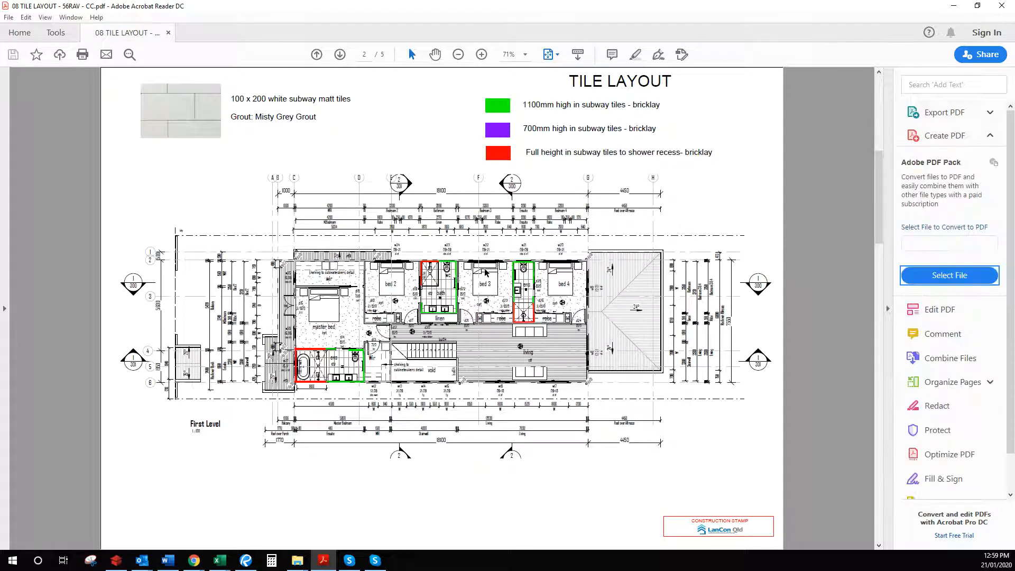
click(1002, 6)
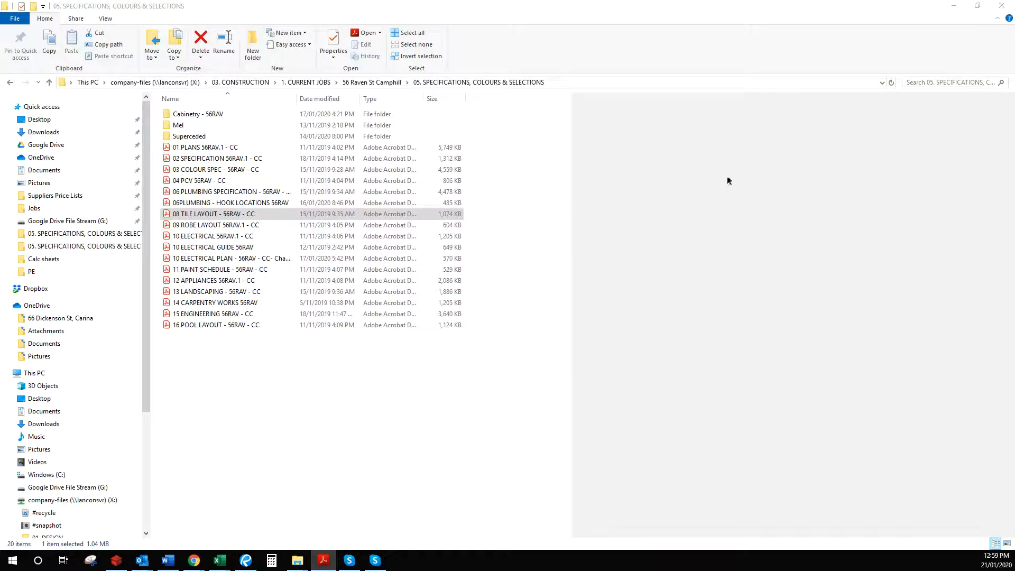
click(953, 5)
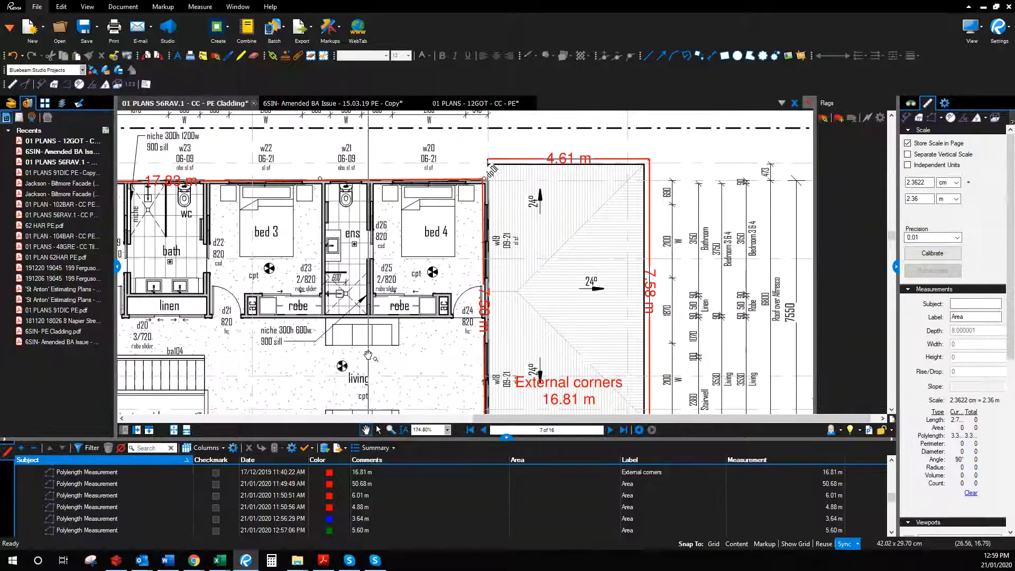
Take a red polylength measurement around the three walls of the master ensuite's bath and shower area.
drag(386, 347, 598, 274)
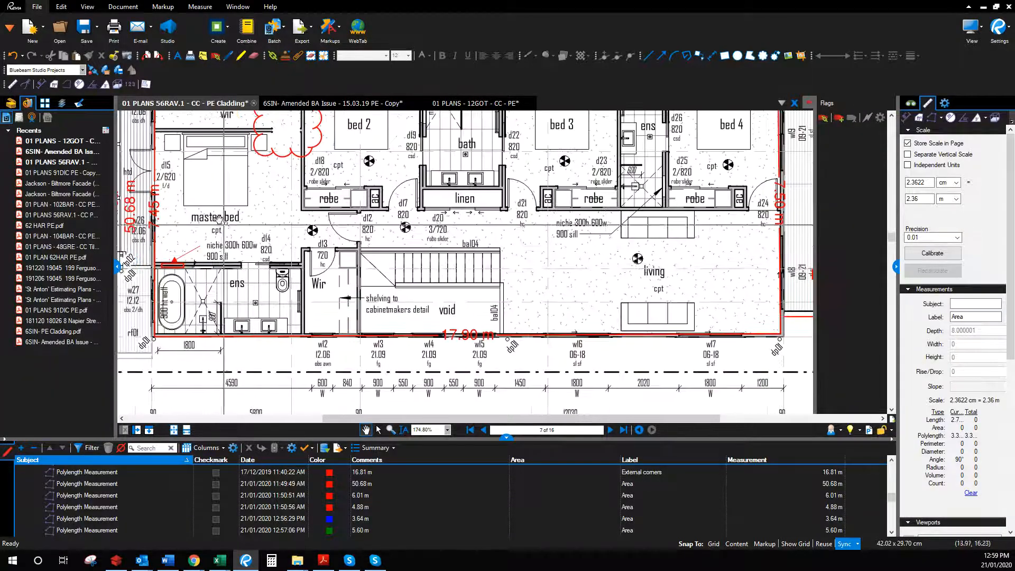
drag(233, 219, 303, 163)
scroll(264, 312, up, 3)
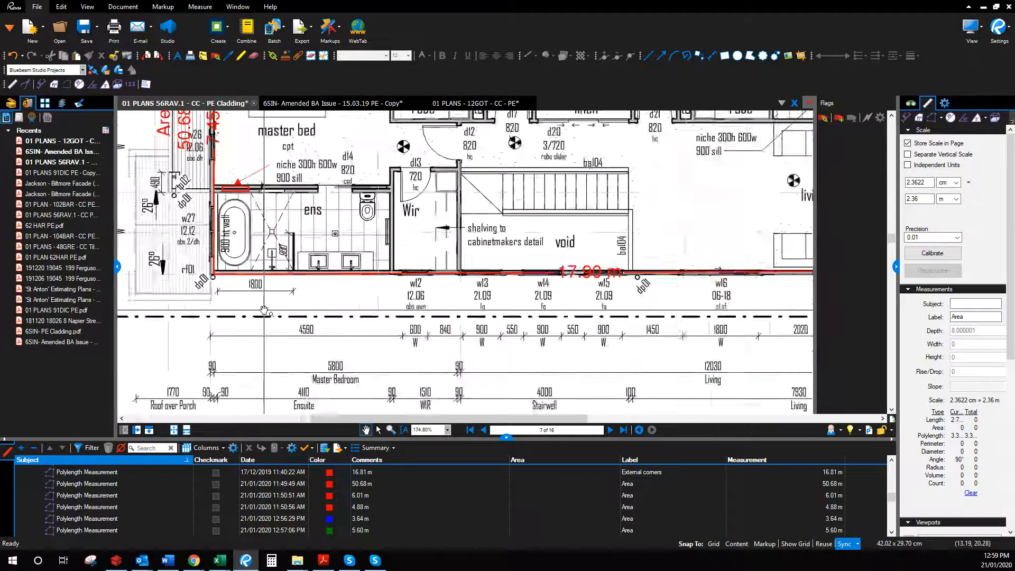
click(932, 120)
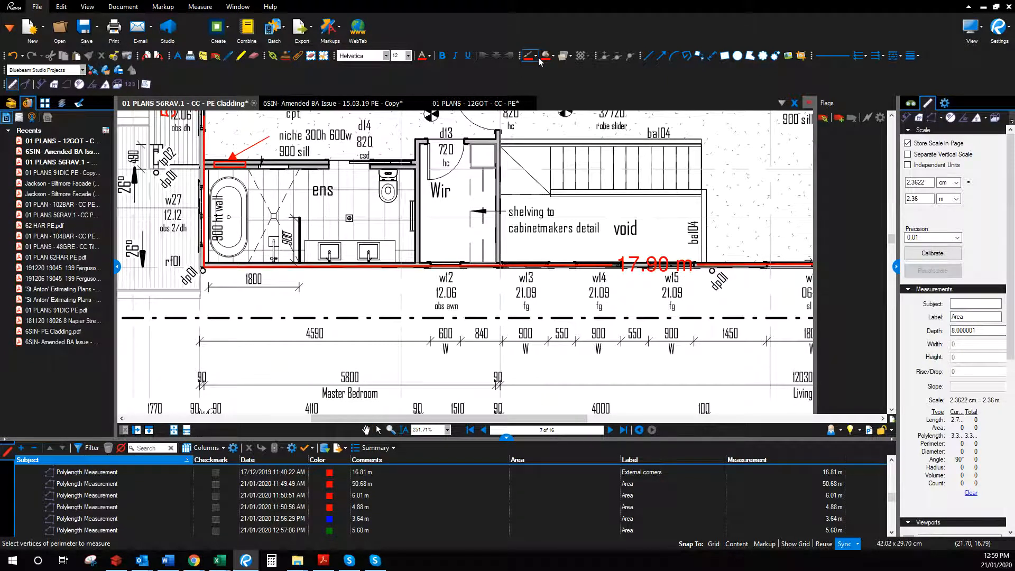
click(300, 168)
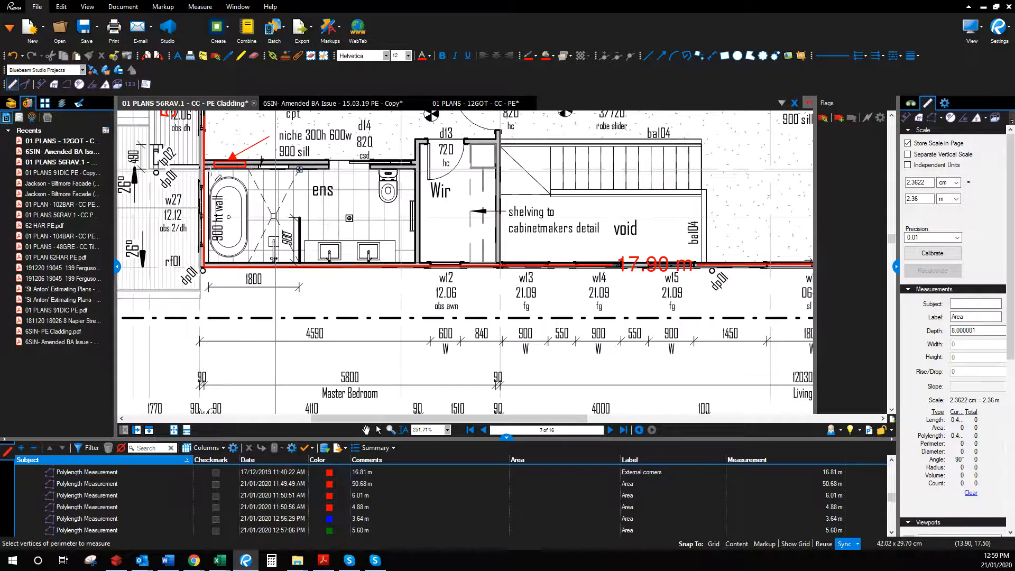
click(204, 169)
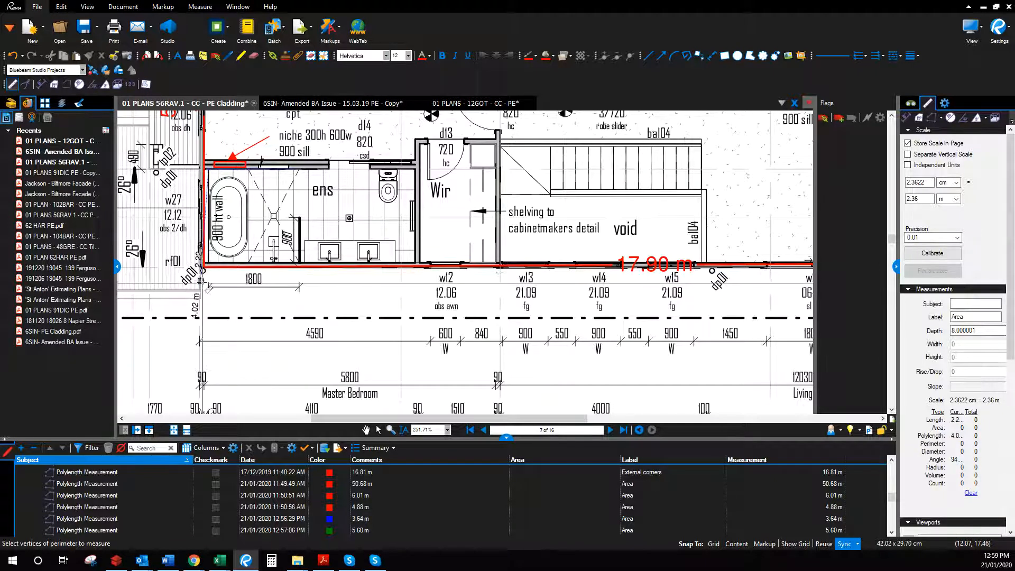
click(204, 264)
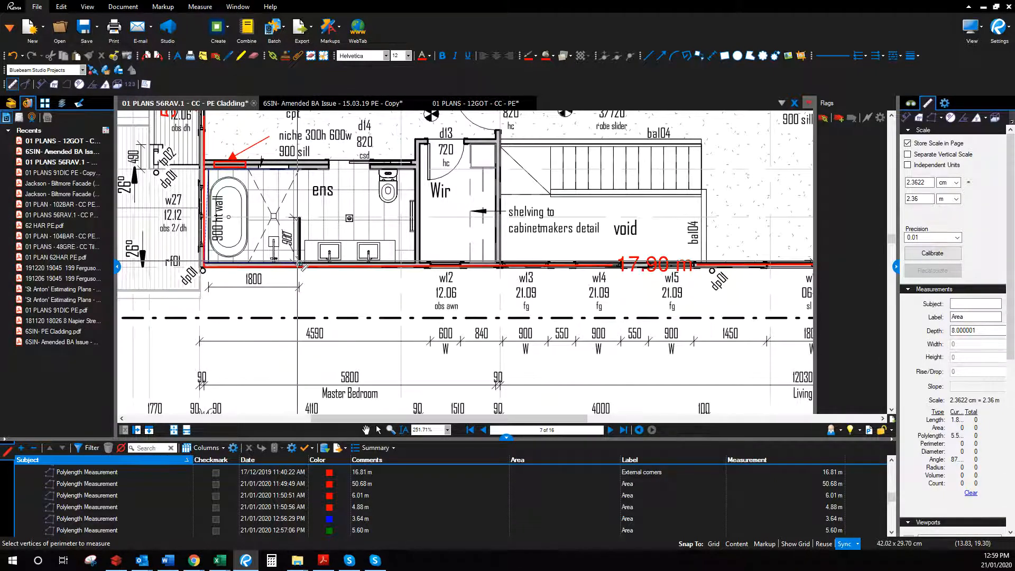
double_click(298, 265)
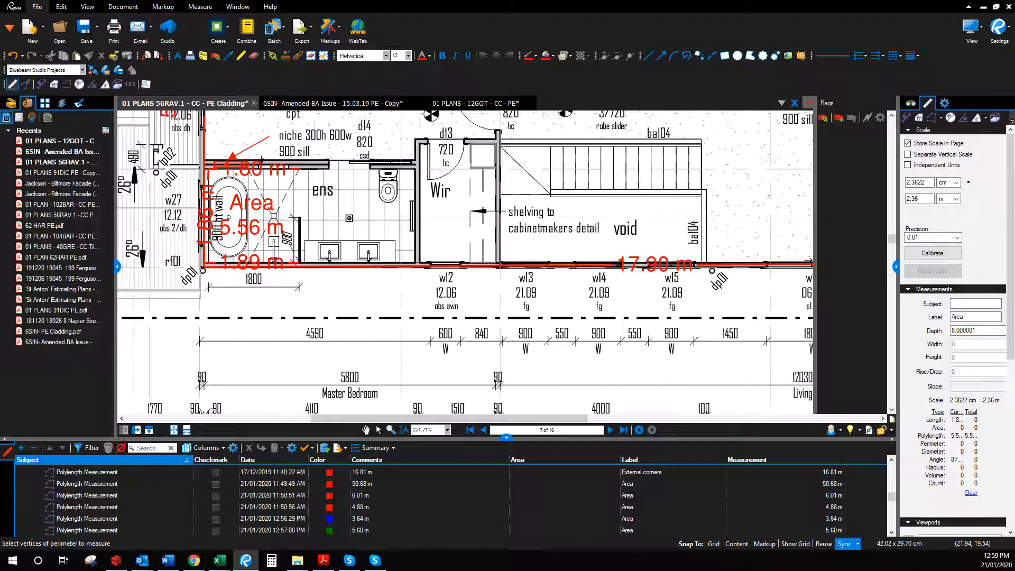
key(alt+Tab)
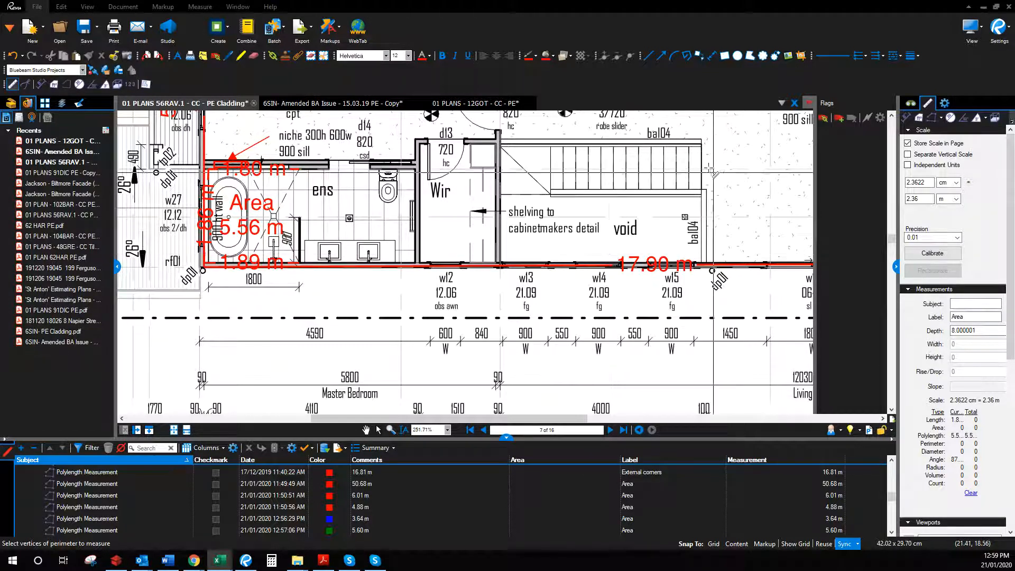
Take a green polylength measurement around the master ensuite's remaining walls, past the toilet and vanity to the shower edge, with matching green text.
click(536, 55)
click(568, 88)
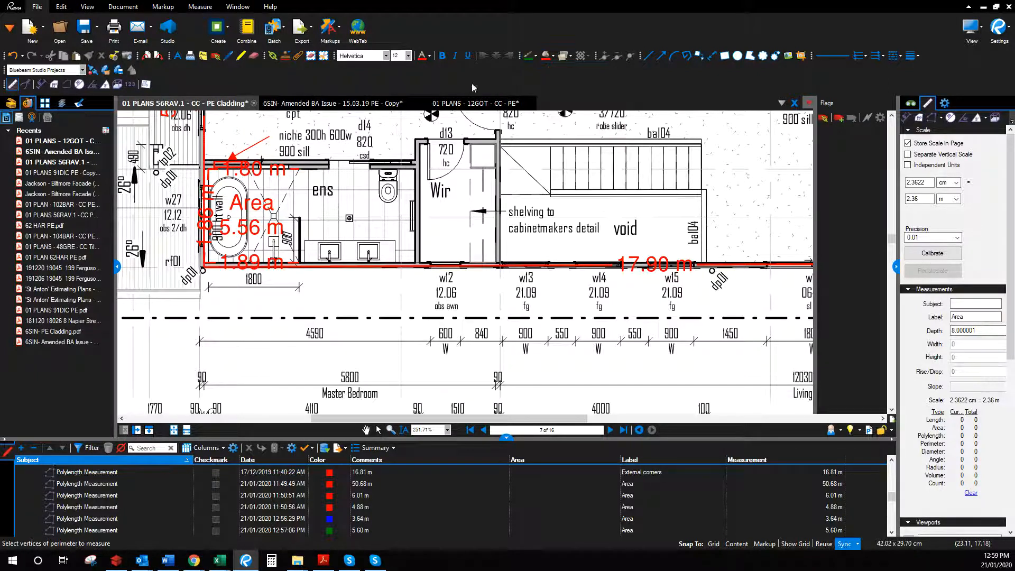
click(429, 56)
click(459, 88)
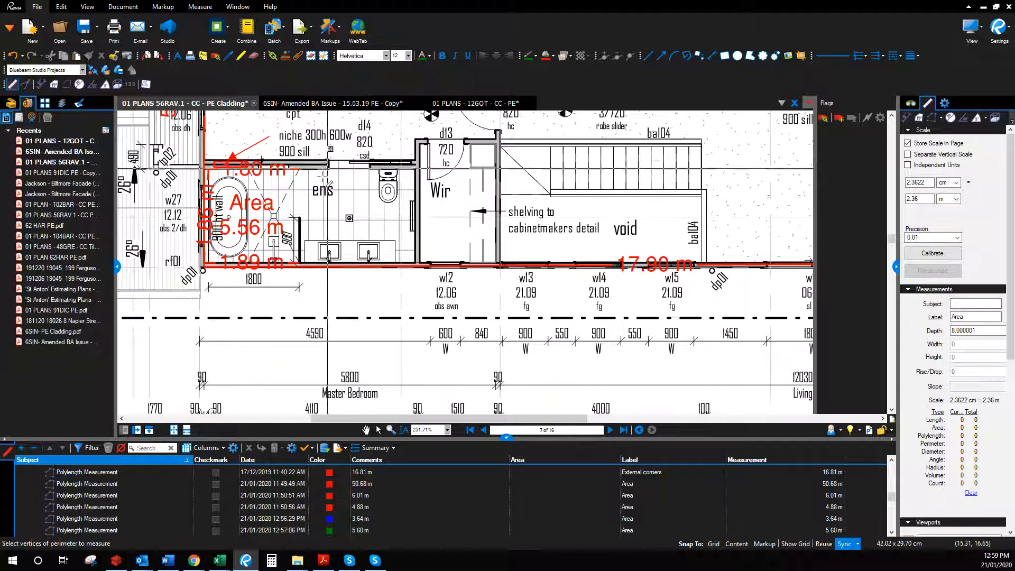
click(298, 171)
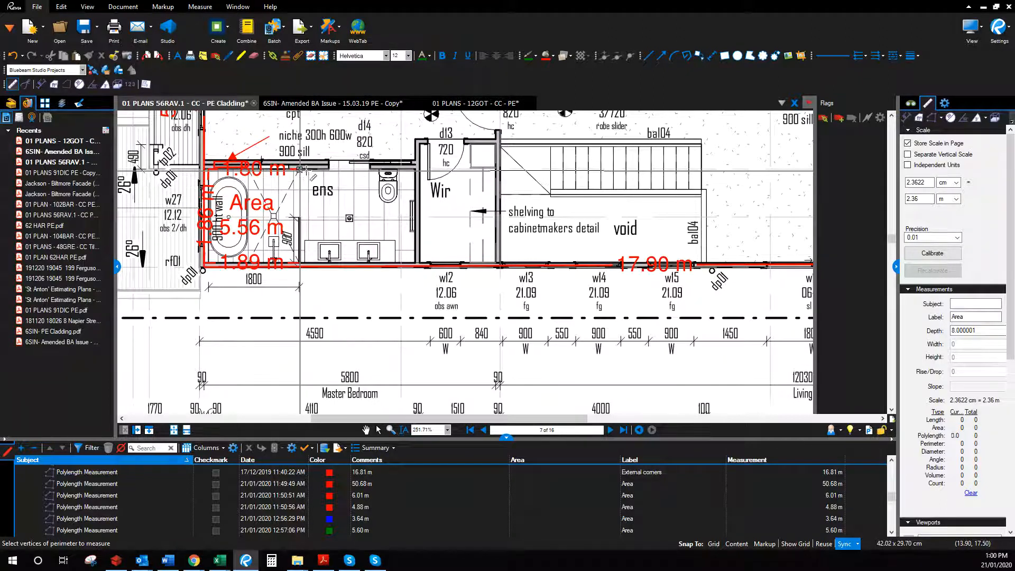
click(416, 170)
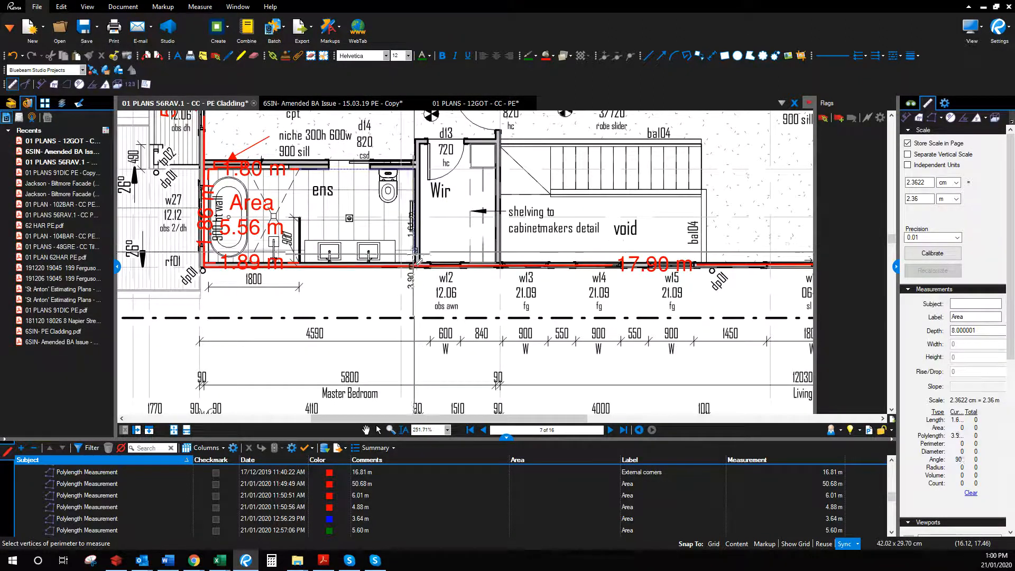
click(415, 263)
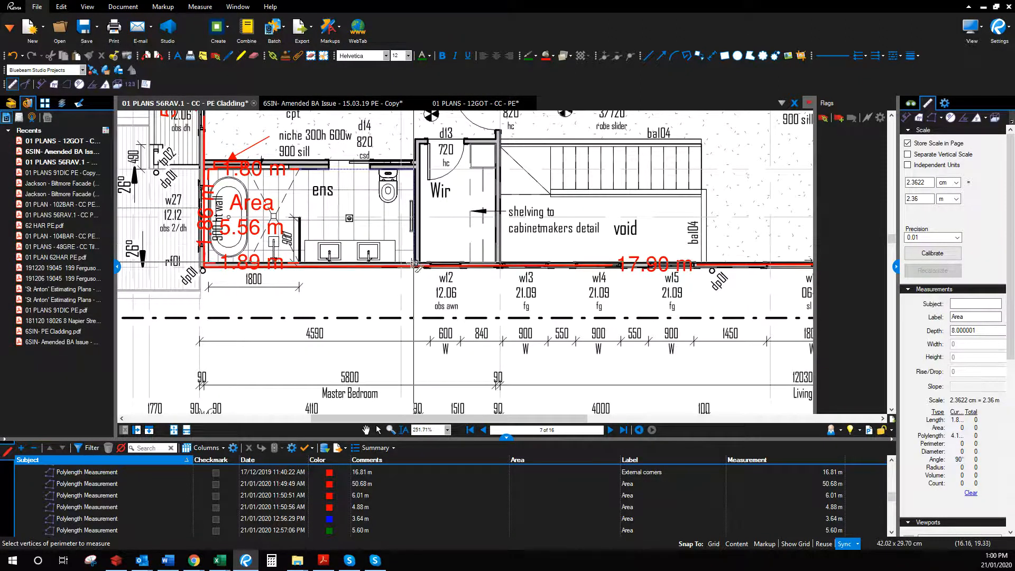
double_click(303, 263)
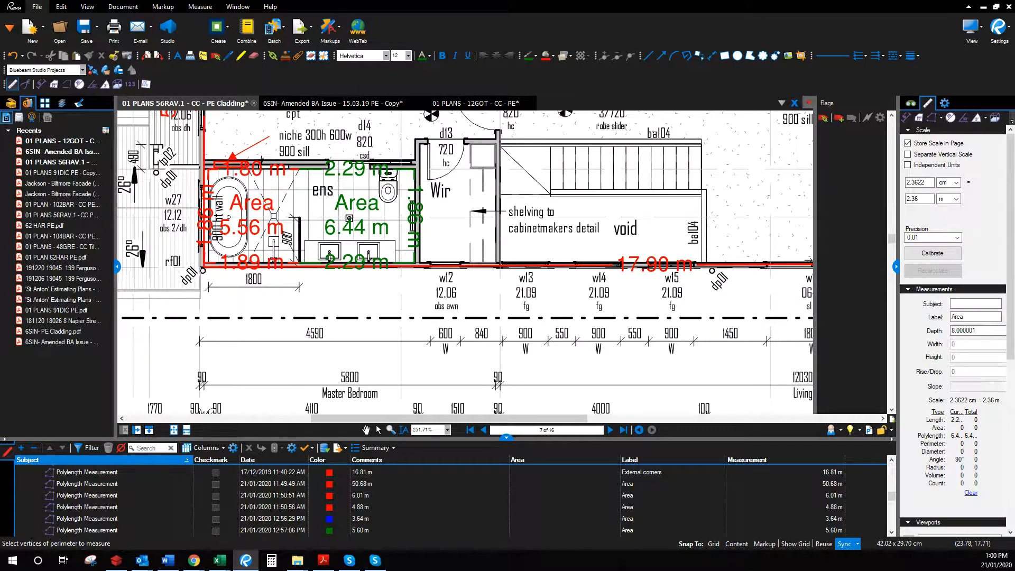
click(220, 560)
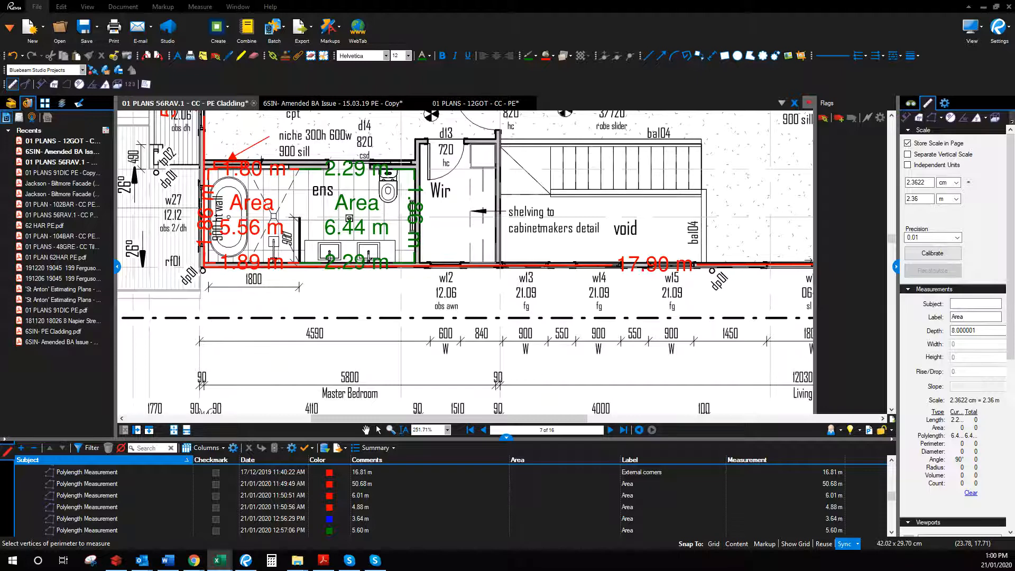
scroll(597, 294, down, 2)
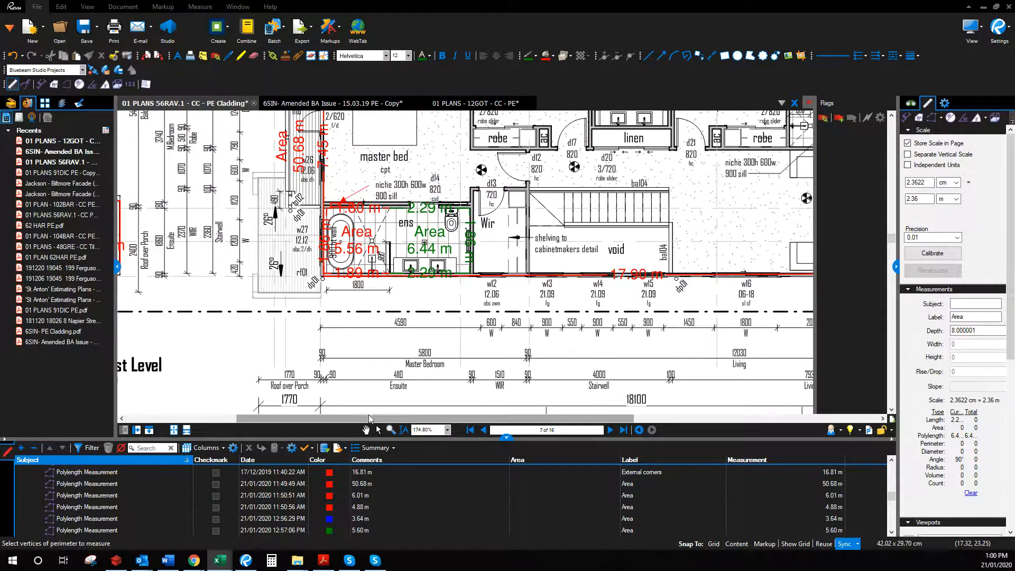
Take a red polylength measurement around the three walls of the first-level bathroom's shower, select it, and switch to the Full Calculator workbook.
click(367, 429)
drag(605, 151, 547, 380)
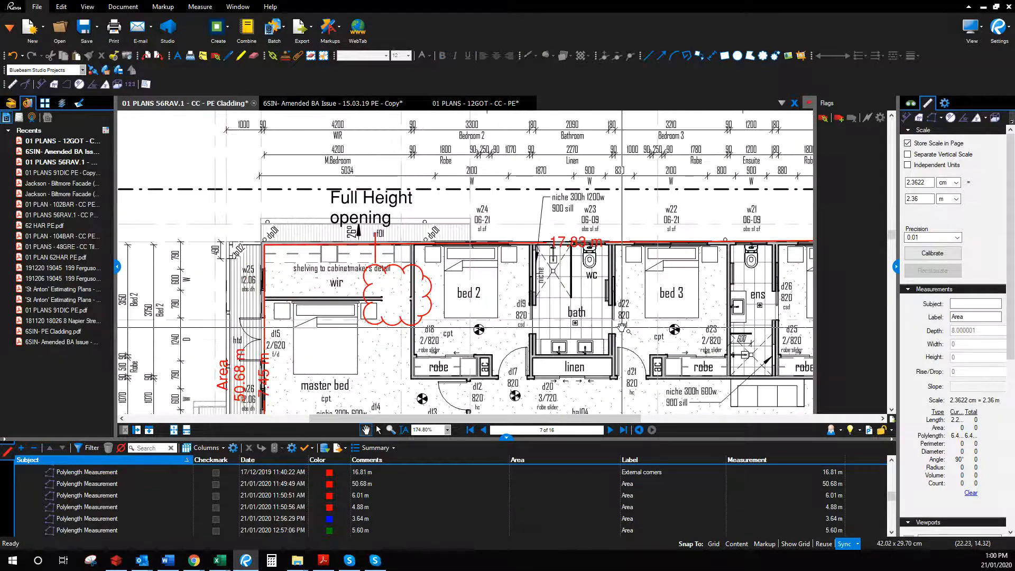
scroll(602, 329, up, 2)
drag(562, 338, 558, 296)
scroll(558, 296, up, 2)
scroll(539, 276, down, 1)
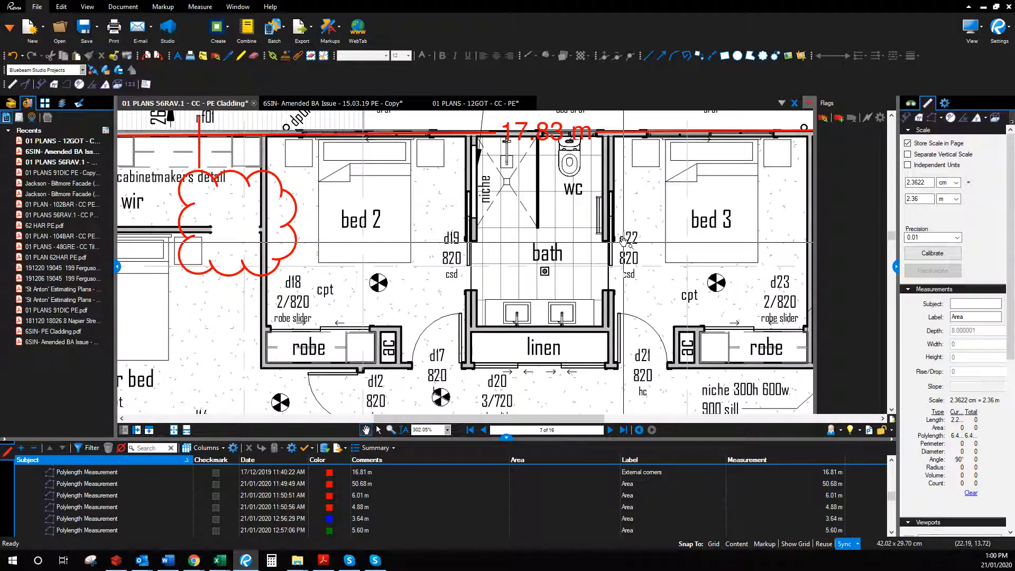
click(932, 117)
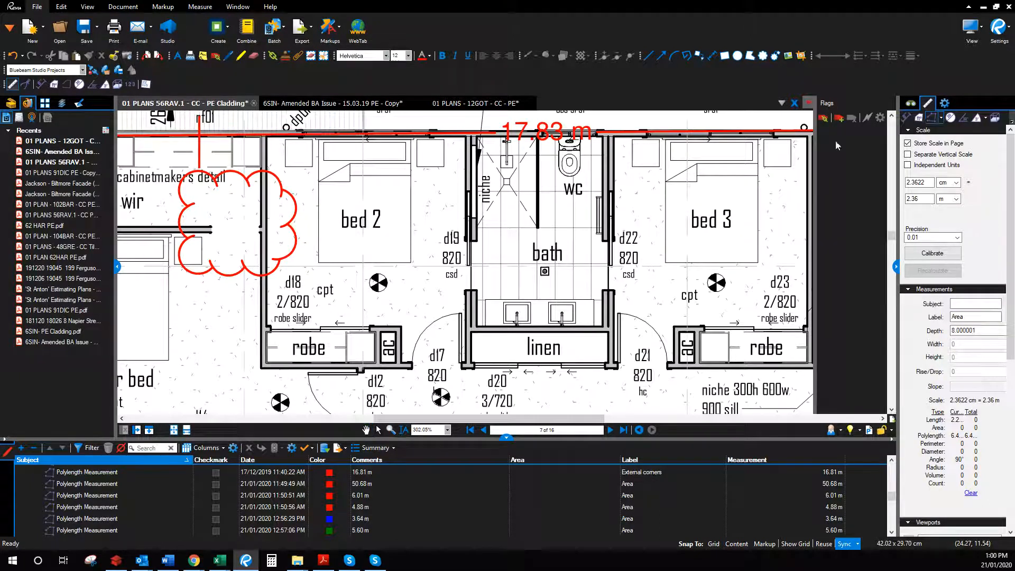
click(538, 138)
click(478, 136)
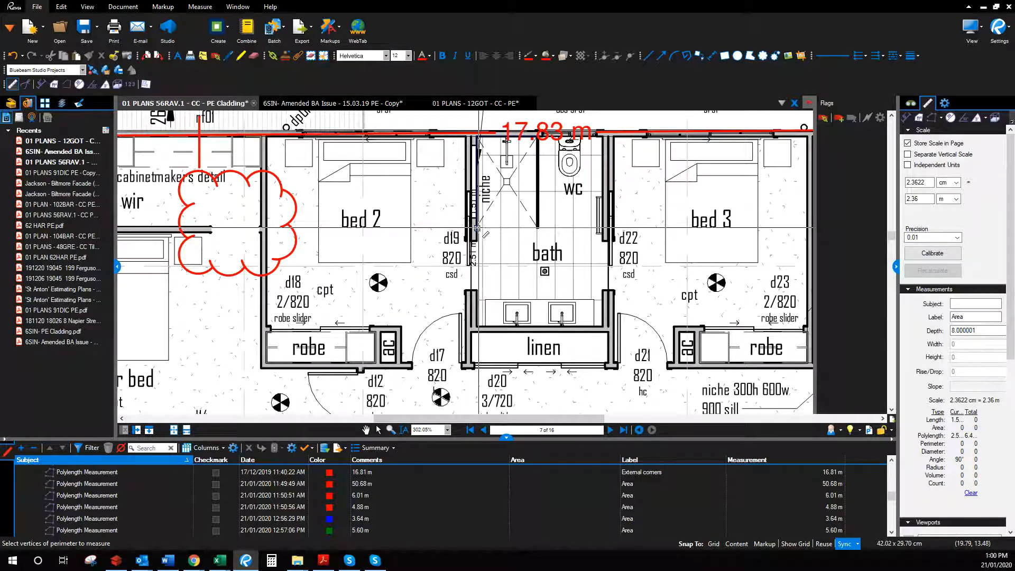
double_click(477, 229)
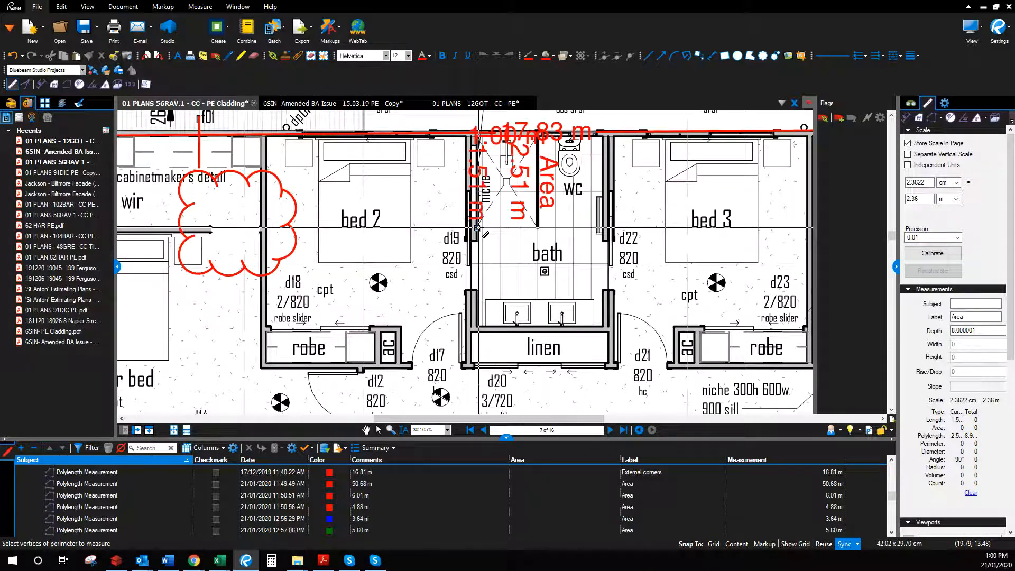
click(378, 429)
click(479, 209)
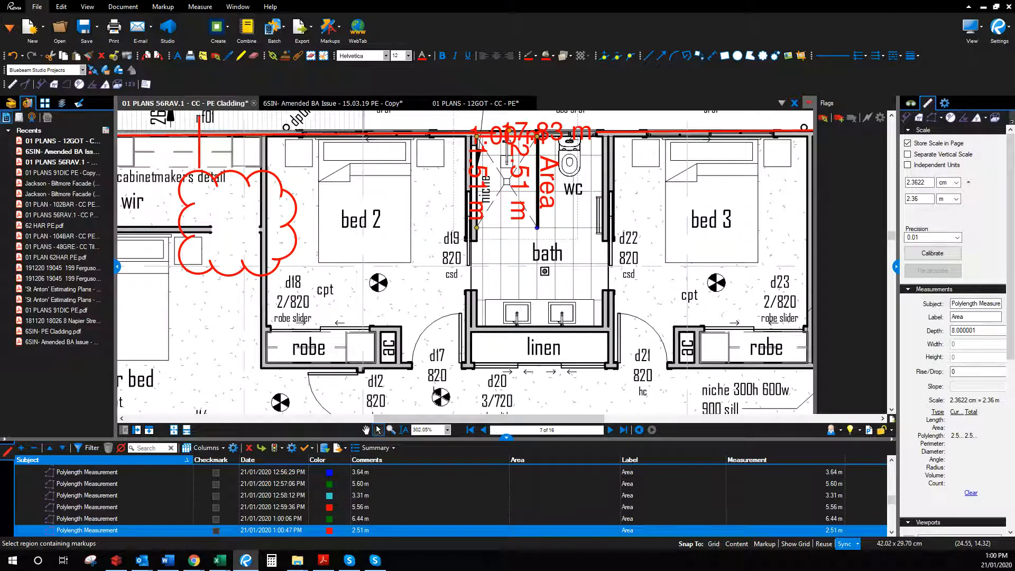
key(alt+Tab)
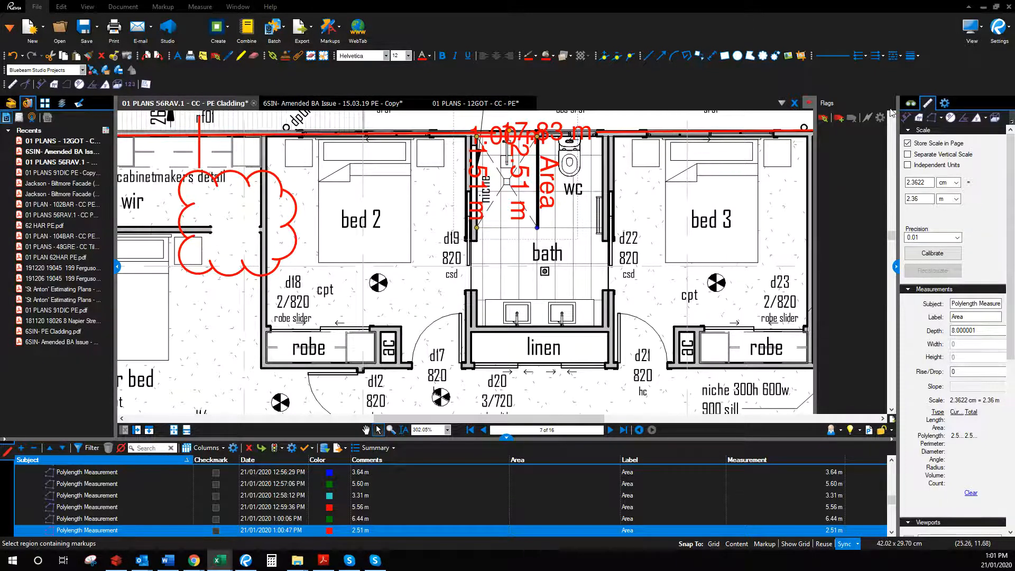
Take a teal-green polylength measurement around the bathroom's remaining walls, past the WC and vanity to the shower edge, with matching text colour.
click(929, 120)
click(536, 55)
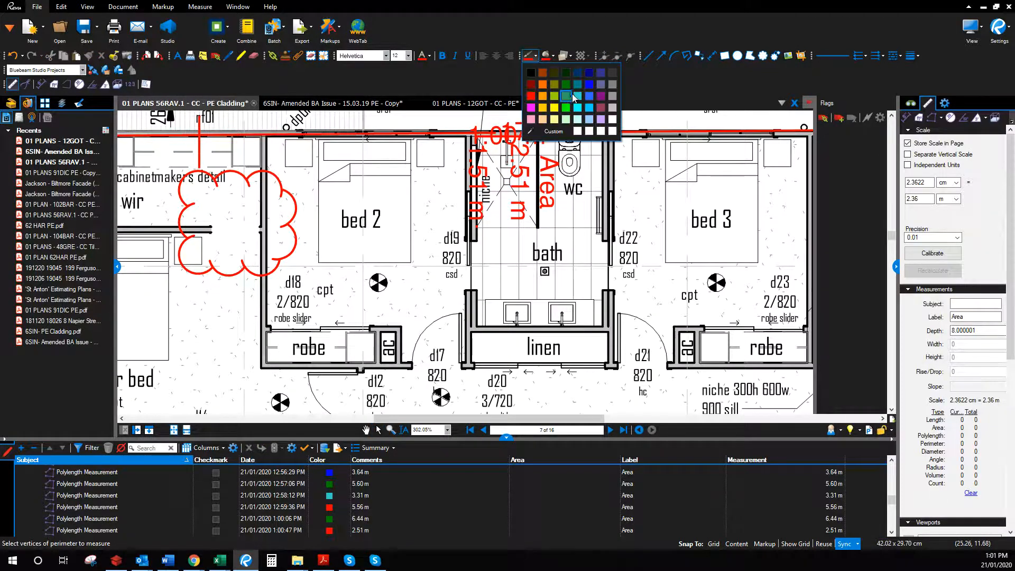
click(567, 94)
click(429, 55)
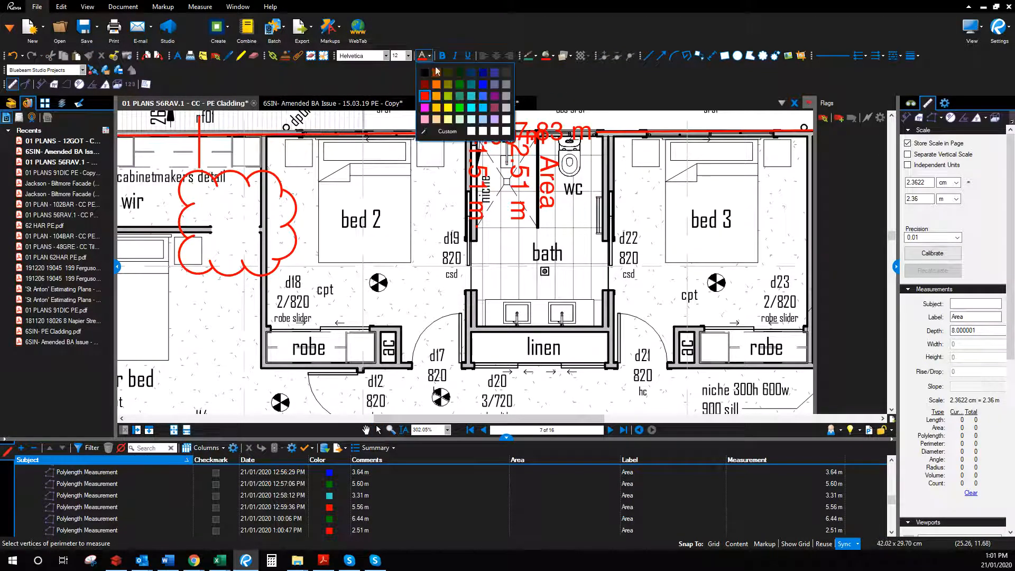
click(458, 96)
click(538, 136)
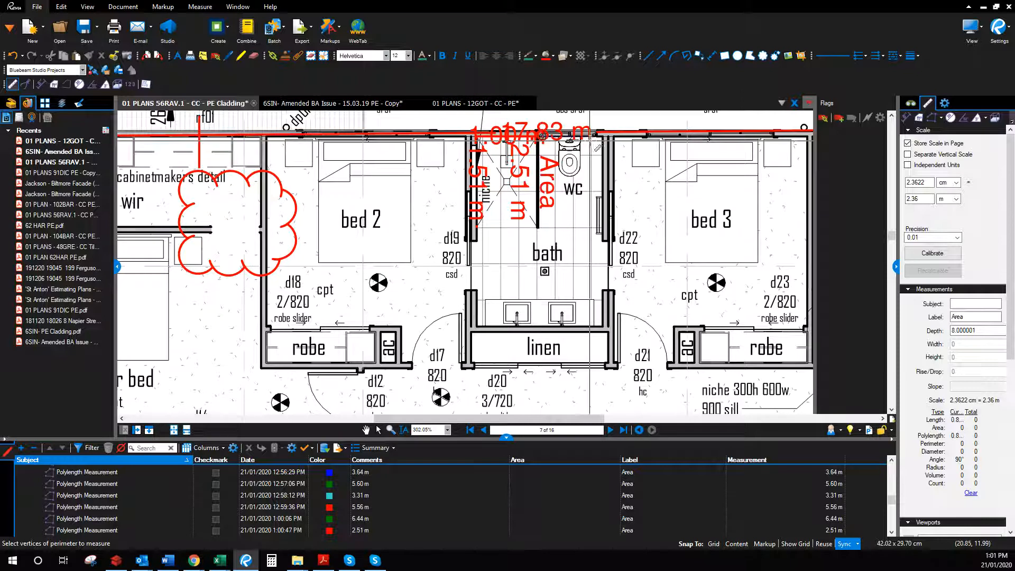
click(605, 136)
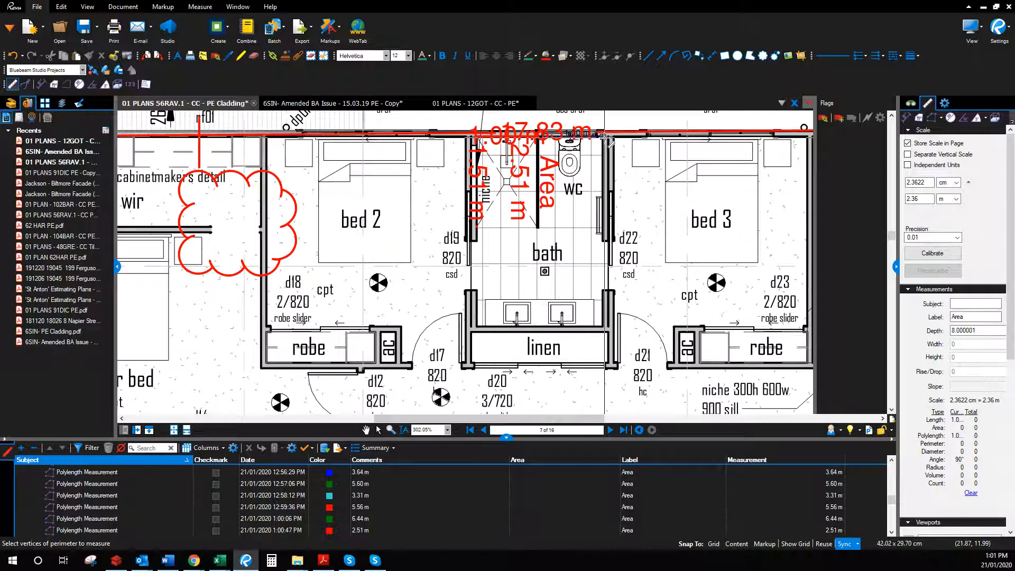
click(608, 322)
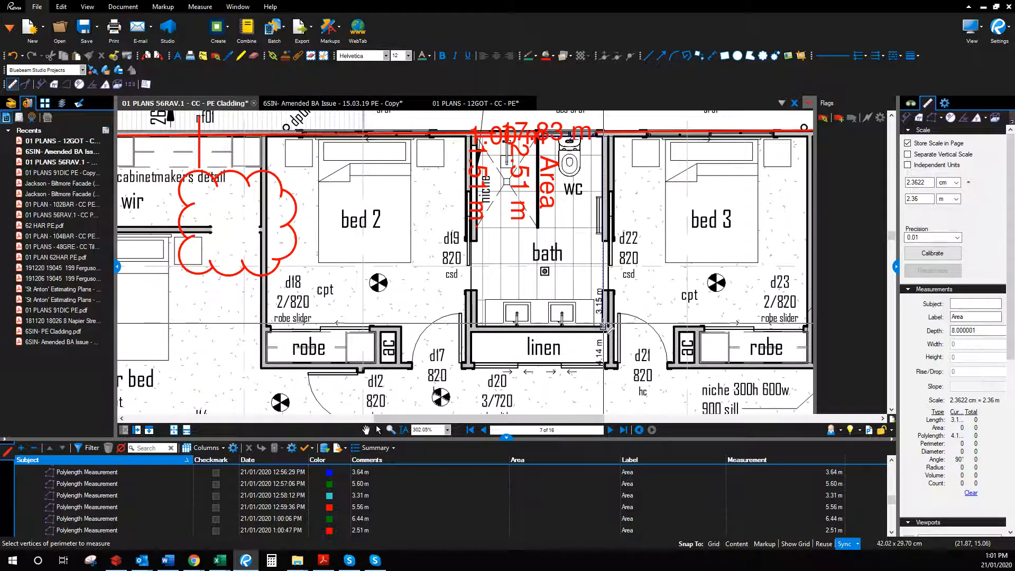
click(476, 327)
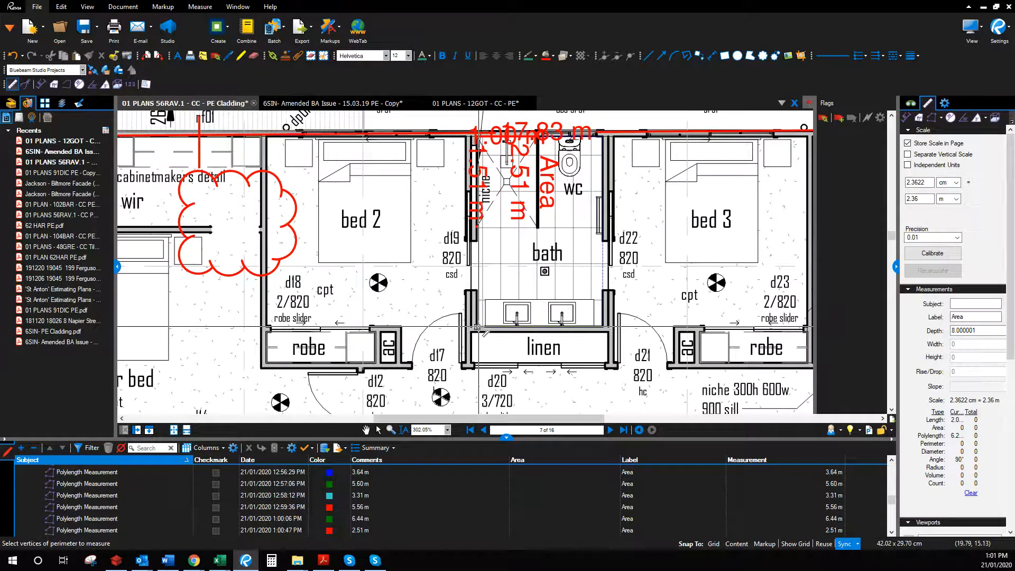
double_click(476, 222)
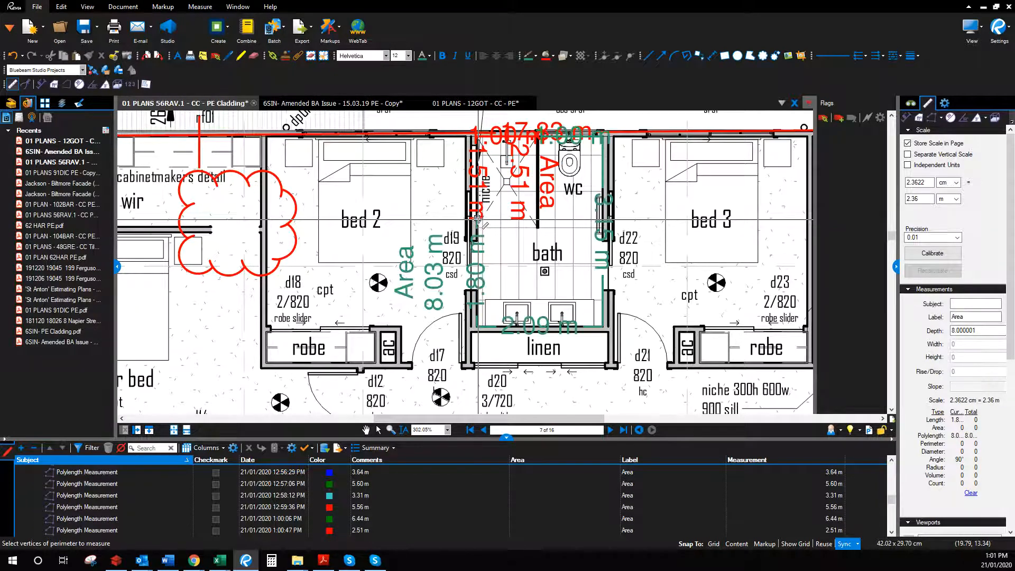
In the Full Calculator workbook, enter =(8.03-1.64)*G33 as the Bathroom Walls area using the green tile height, and return to the plans.
click(219, 561)
drag(880, 78, 721, 85)
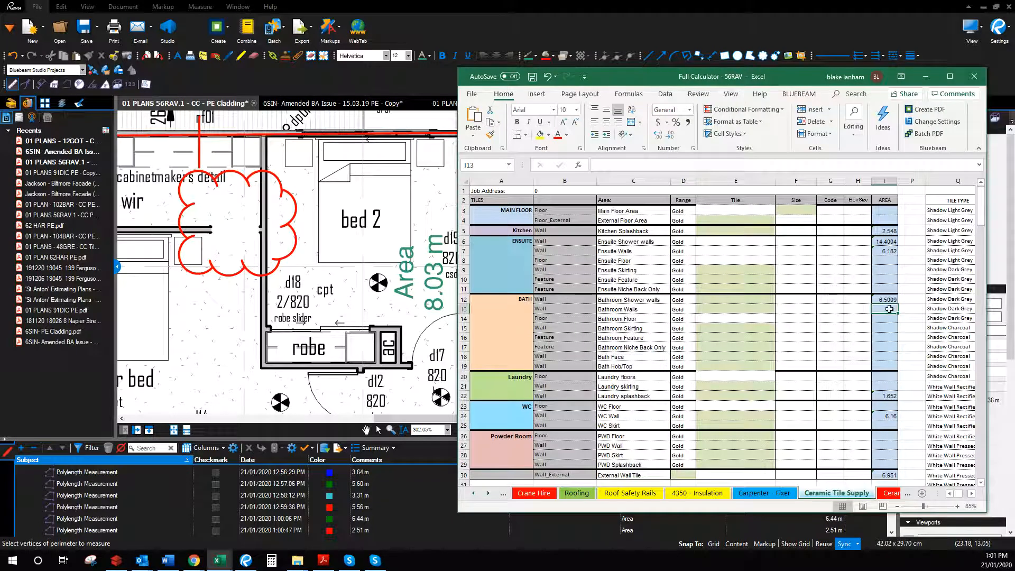
text(=)
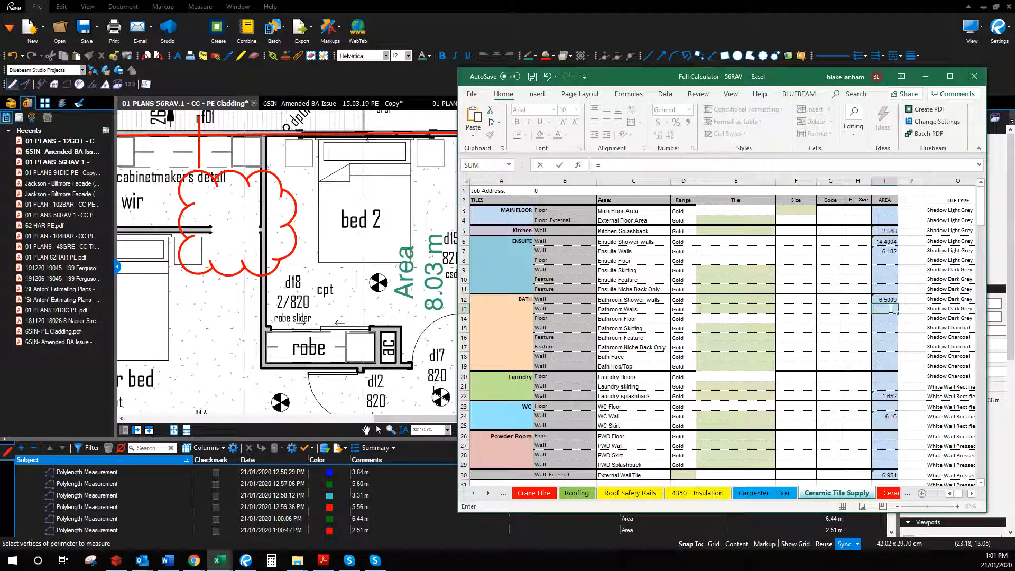
text((8.03-1)
text(.64)*)
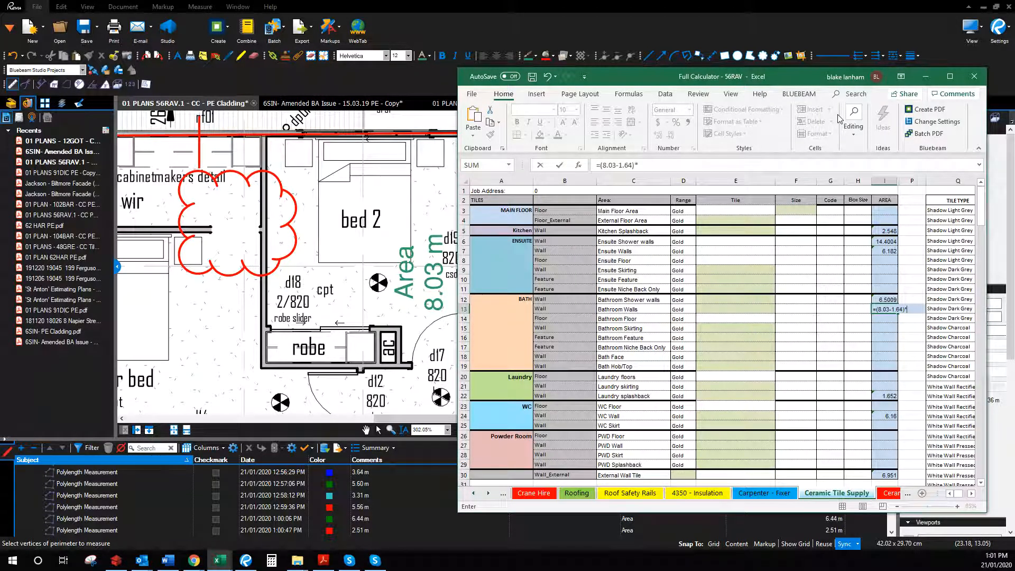
click(926, 76)
drag(1014, 68, 722, 59)
scroll(830, 342, down, 4)
click(749, 365)
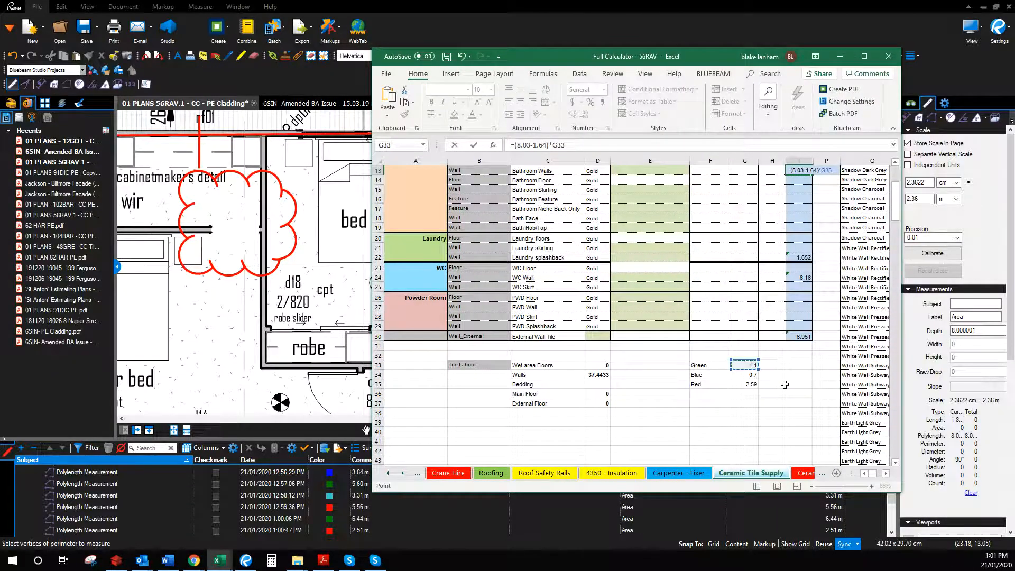
key(Return)
drag(725, 57, 1014, 58)
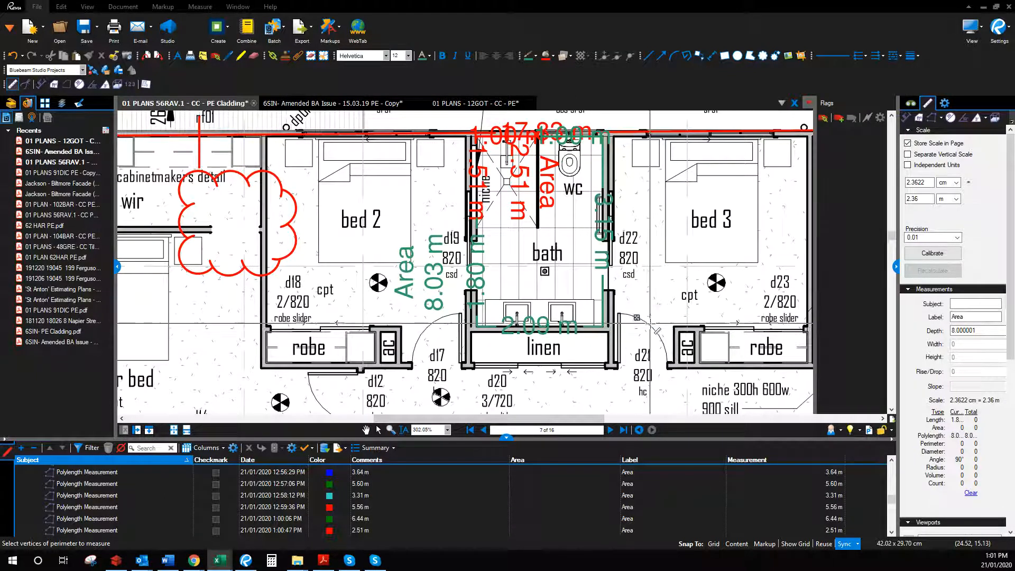
Take a red polylength measurement around the shower walls of the ensuite between bed 3 and bed 4, and switch to the Full Calculator workbook.
click(365, 431)
drag(714, 302, 373, 300)
scroll(517, 279, up, 2)
scroll(509, 246, down, 1)
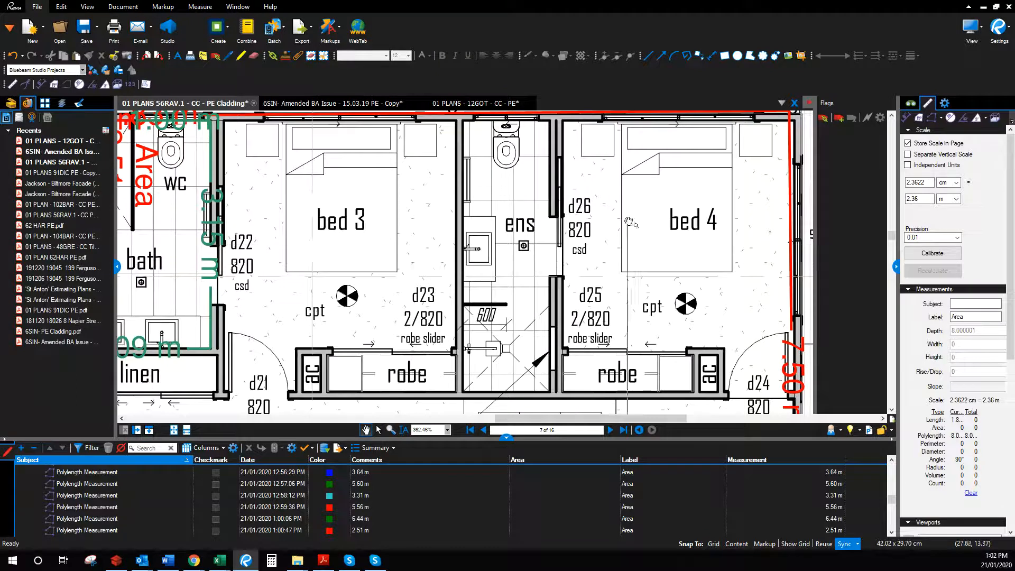
click(932, 118)
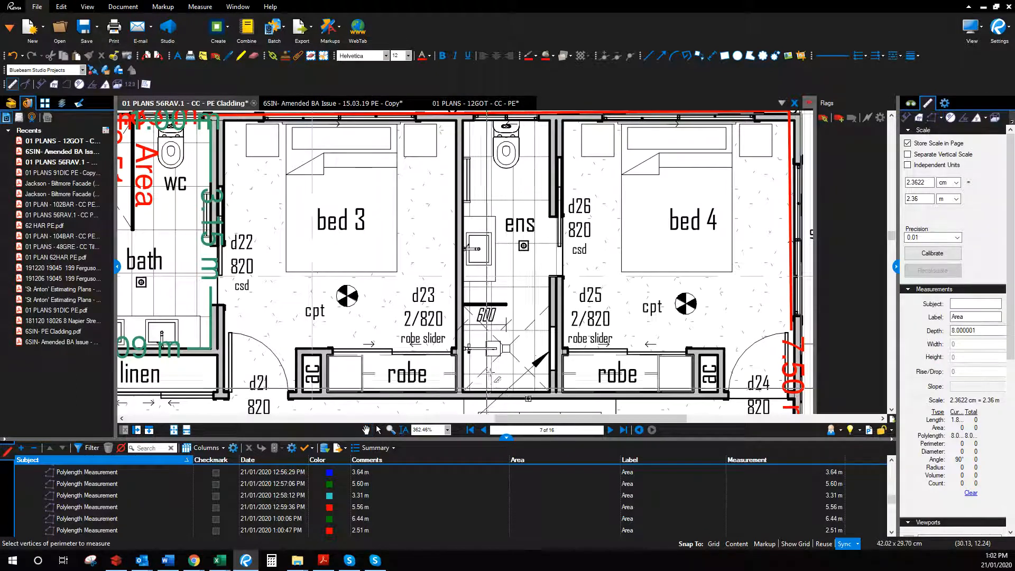
click(549, 306)
scroll(535, 397, down, 1)
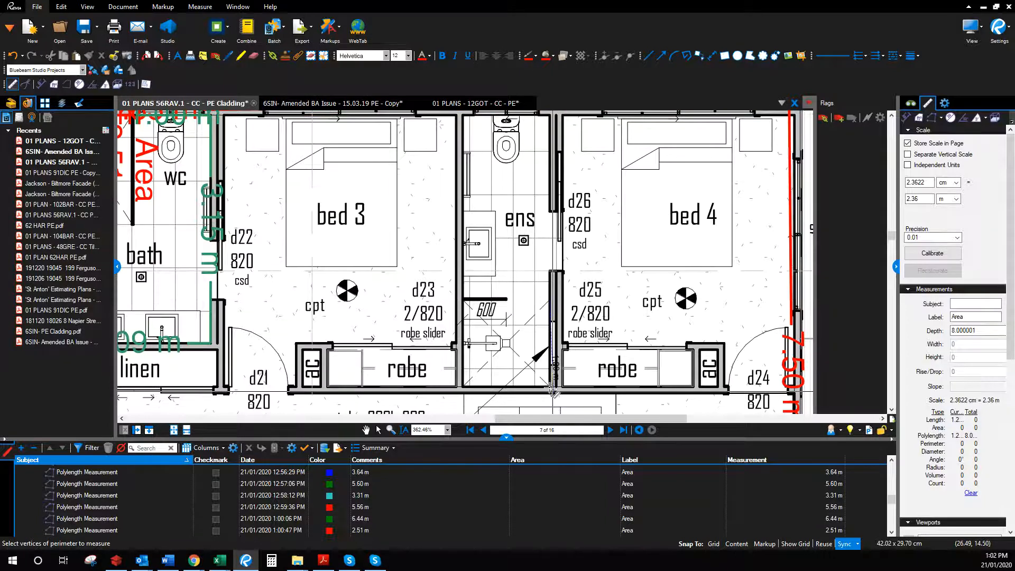
click(550, 390)
click(463, 388)
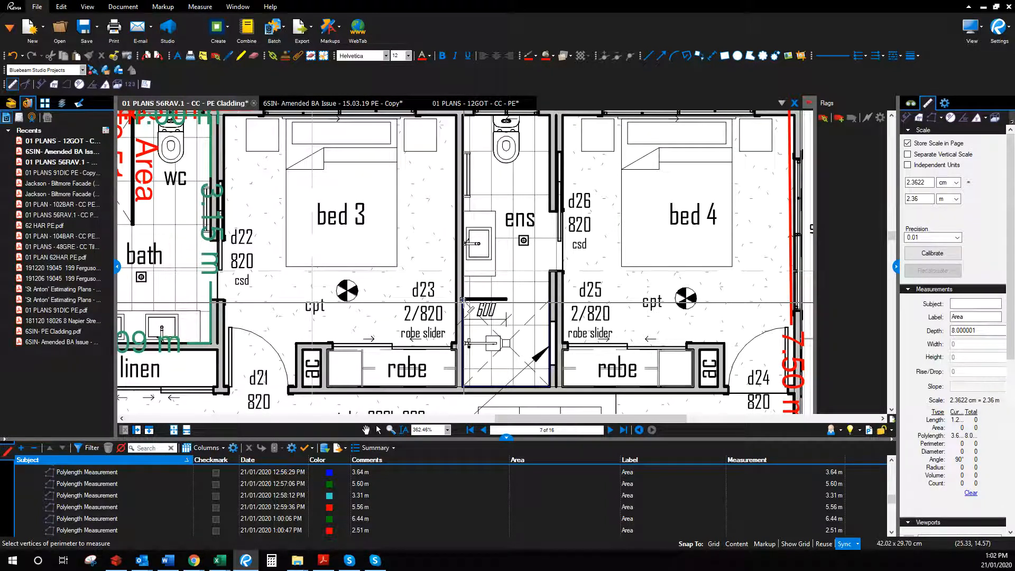
double_click(464, 300)
click(379, 430)
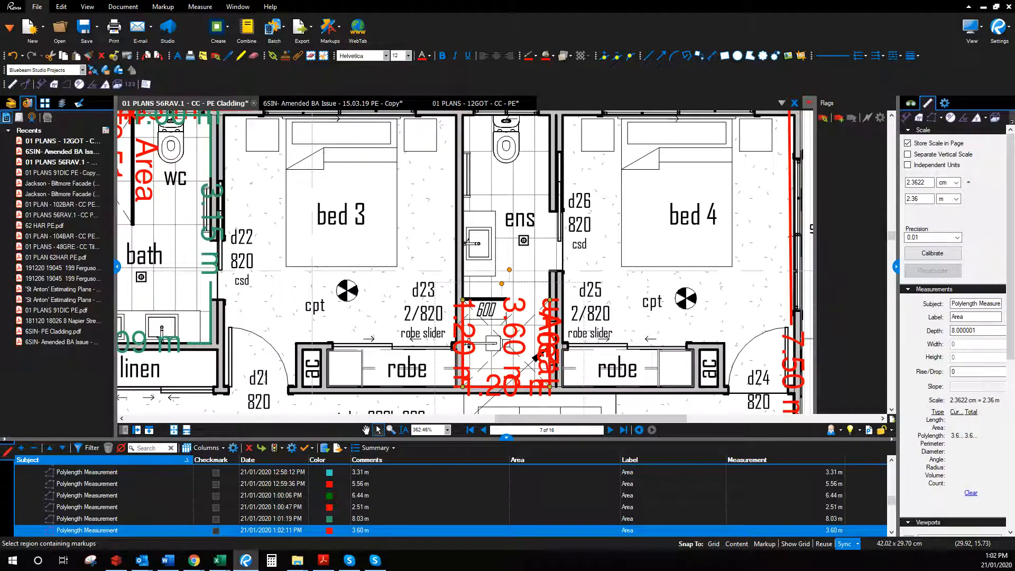
click(220, 560)
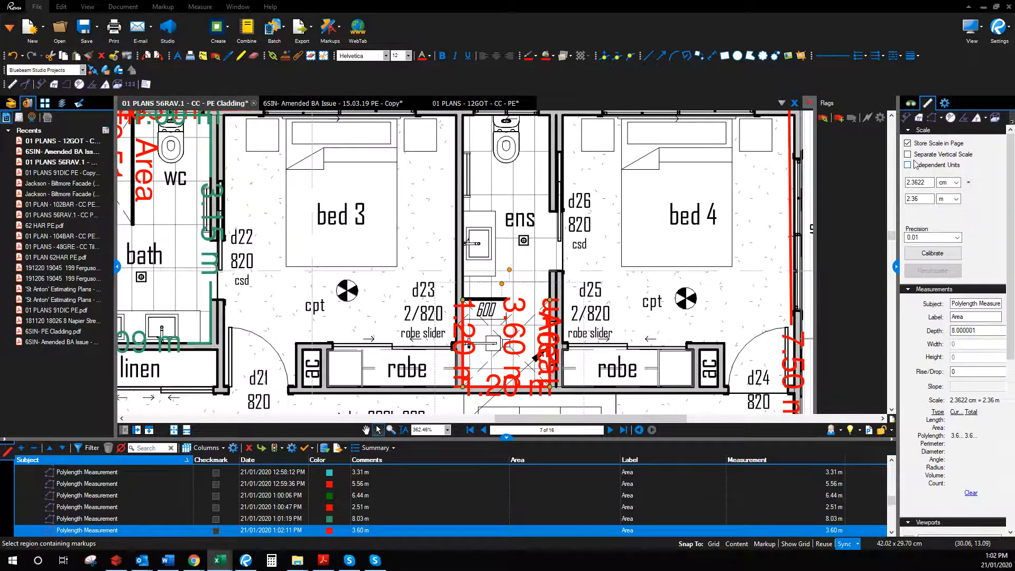
Take a teal-green polylength measurement around that ensuite's remaining walls, past the toilet and vanity, with matching text, and switch to the workbook.
click(933, 118)
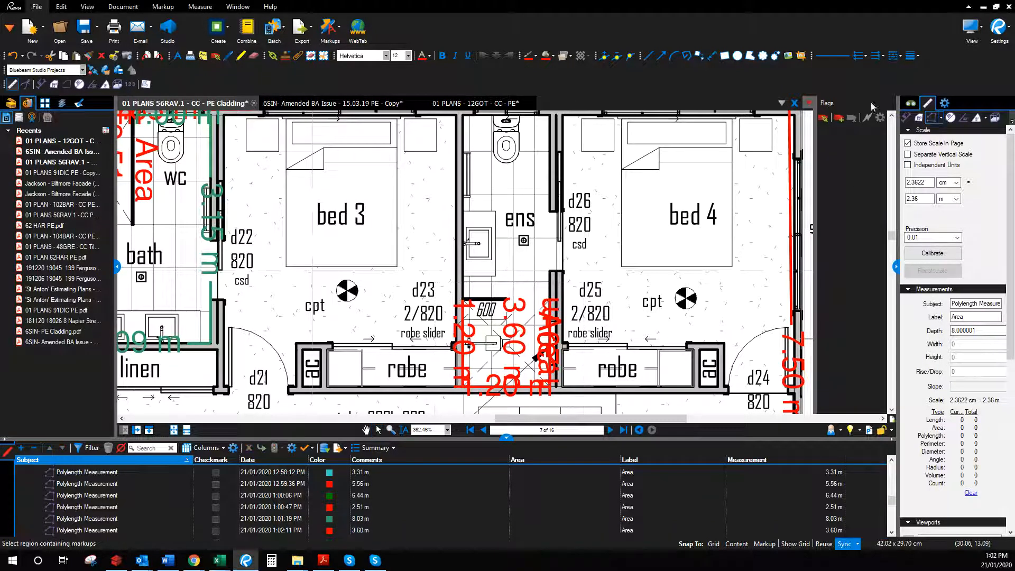
click(537, 58)
click(564, 95)
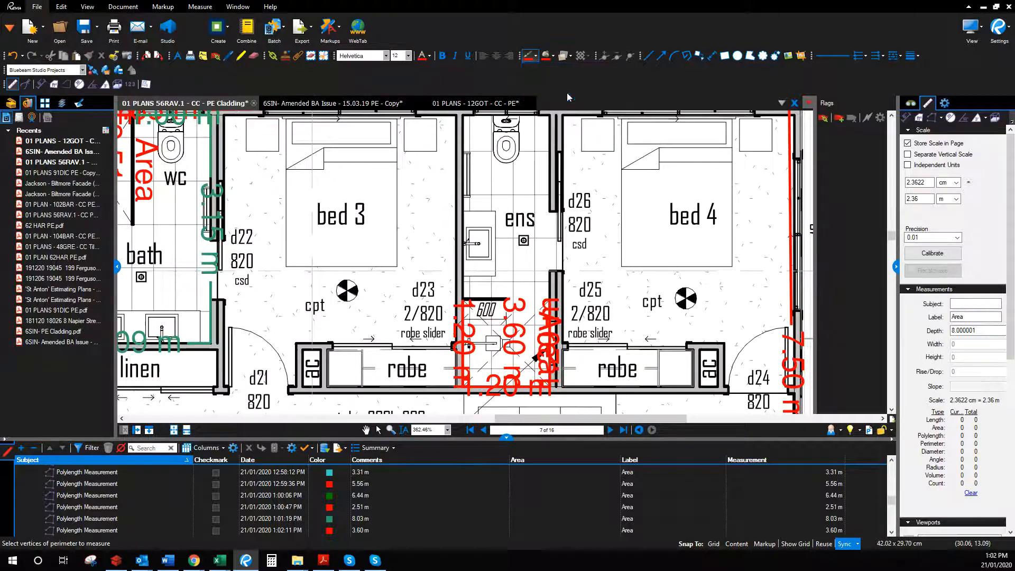
click(430, 56)
click(464, 96)
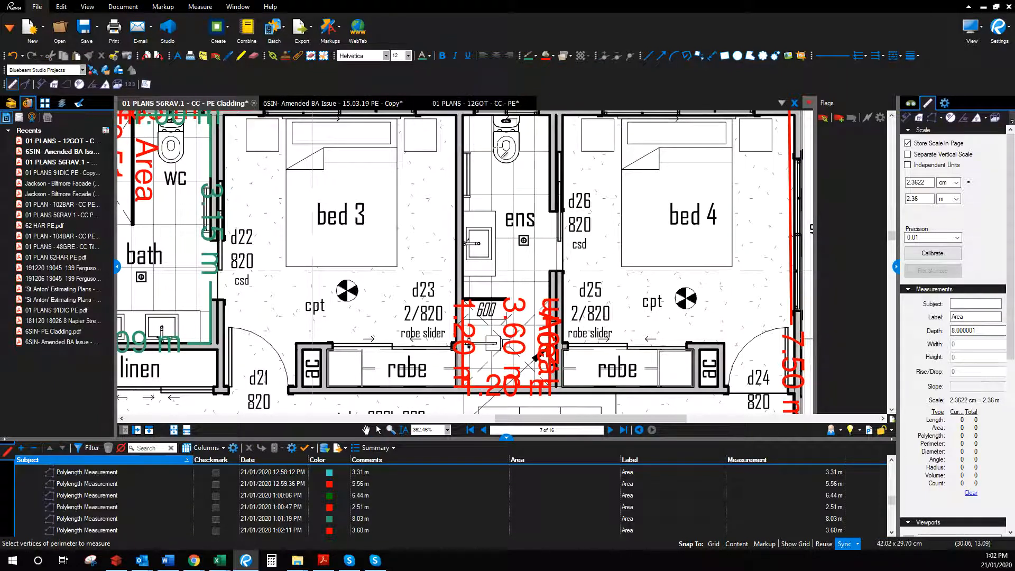
click(552, 303)
scroll(553, 302, up, 2)
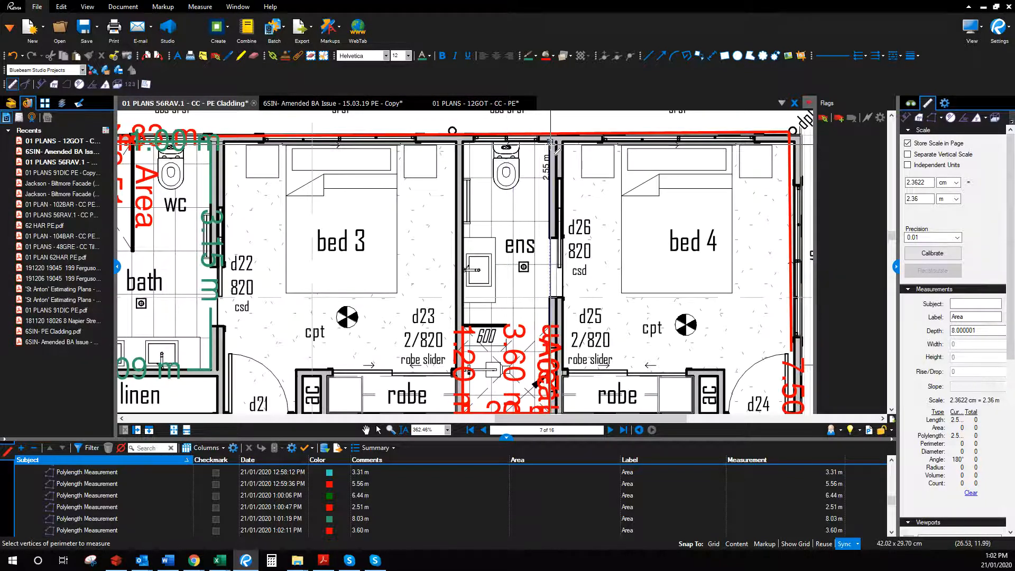
click(549, 141)
click(463, 141)
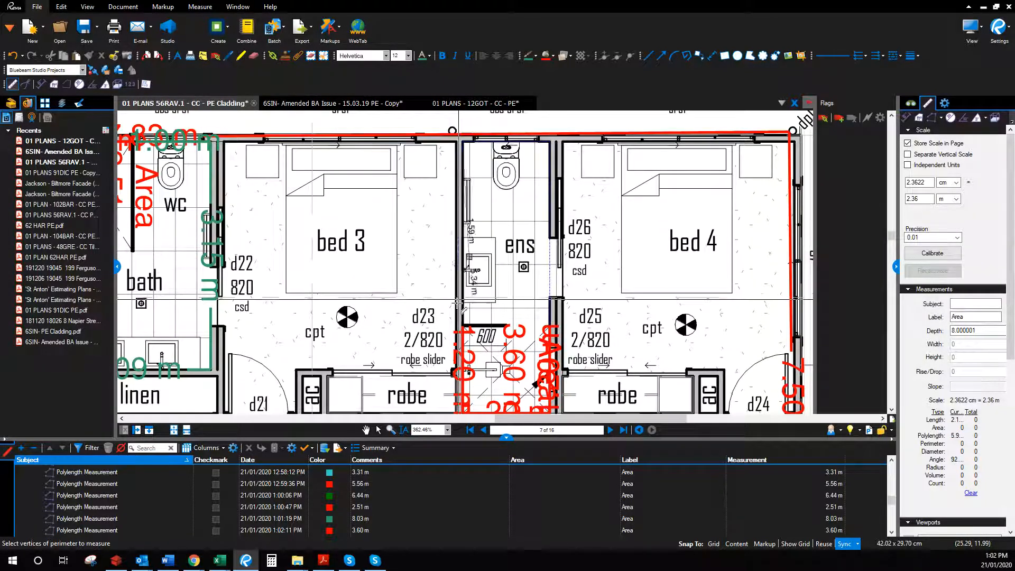
double_click(464, 324)
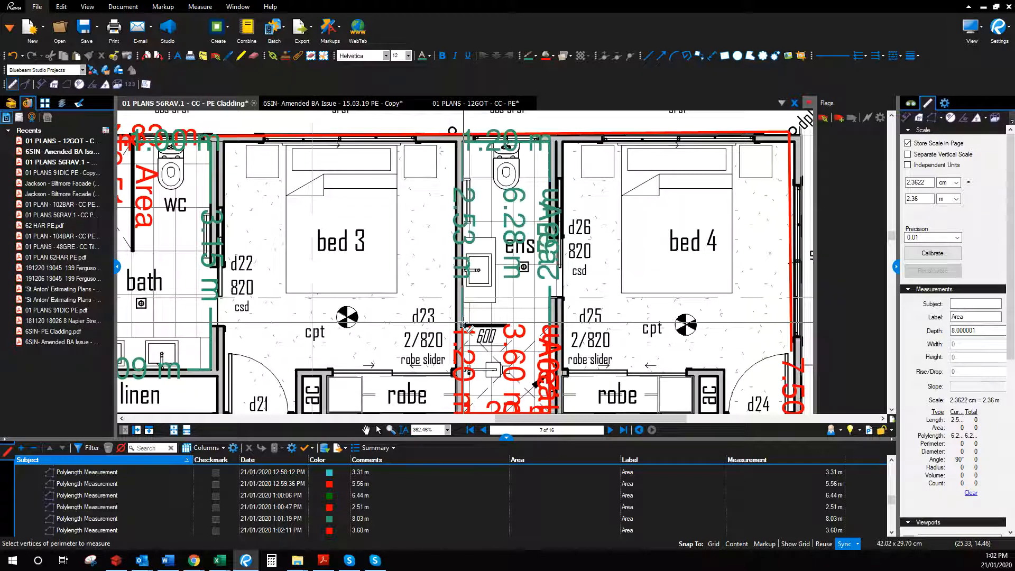
key(alt+Tab)
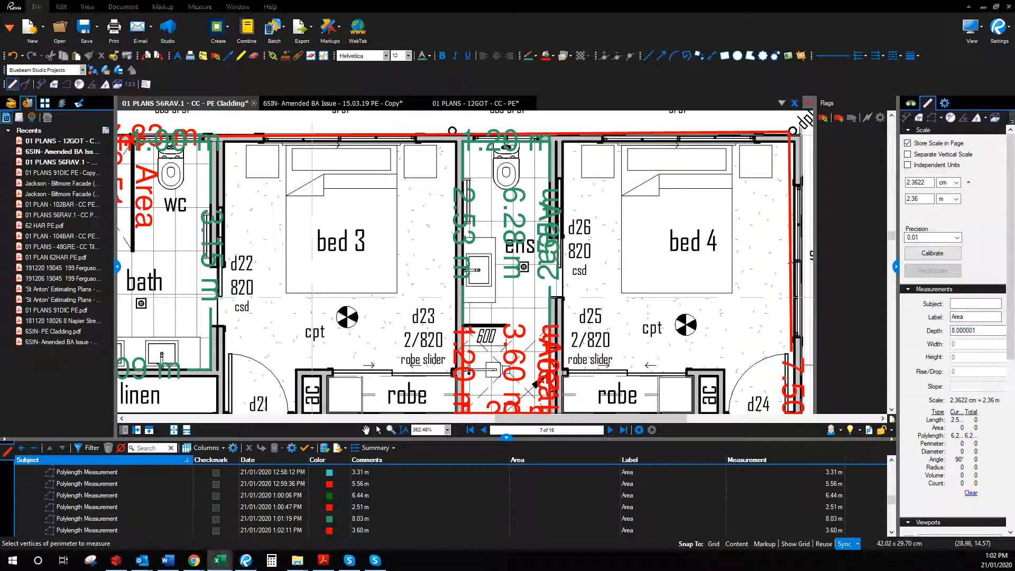
Return to the 56RAV plans and go back from the first level to the ground-floor plan on page 6.
key(alt+Tab)
scroll(690, 349, down, 3)
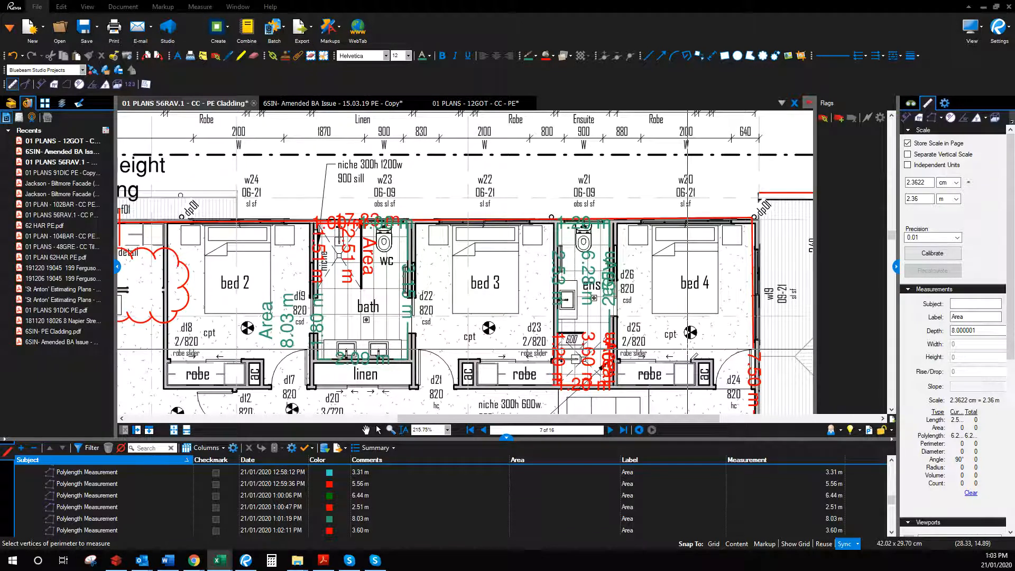
scroll(688, 350, down, 5)
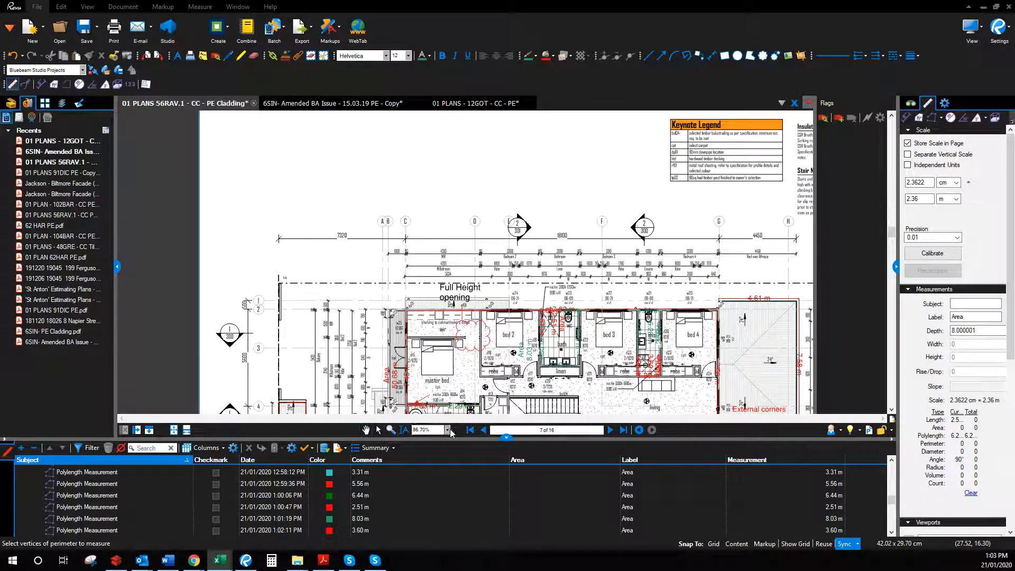
click(485, 430)
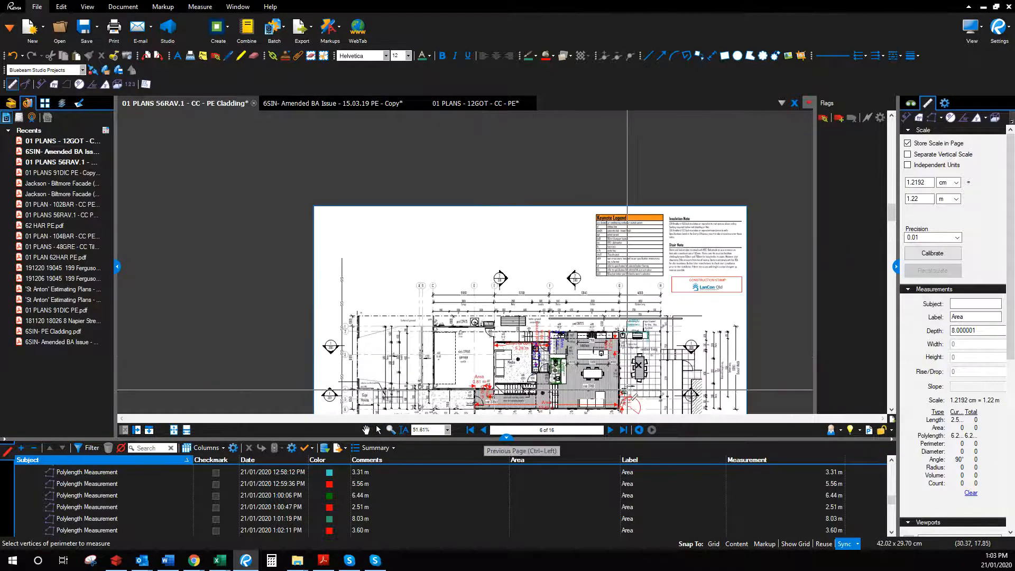
Set up an area measurement for the ground-floor outdoor living space, with a light blue fill at 20% opacity.
click(366, 430)
drag(370, 349, 179, 172)
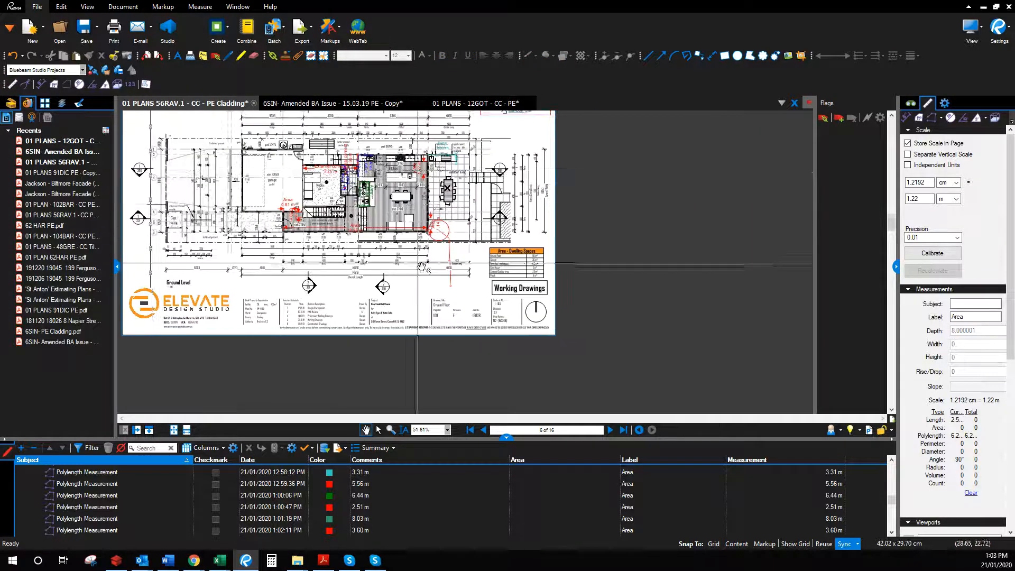
scroll(419, 265, up, 3)
drag(491, 223, 487, 307)
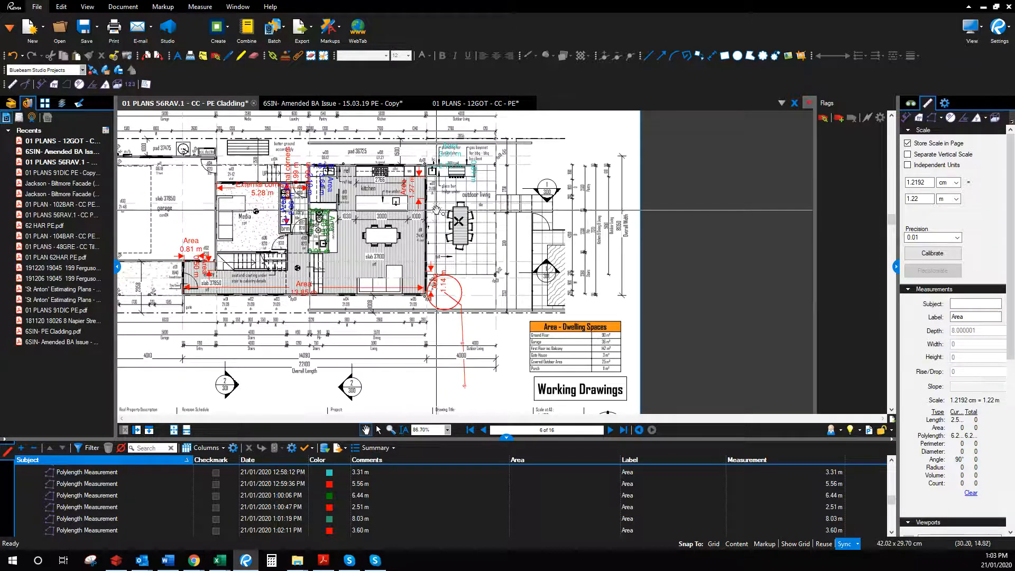
scroll(452, 256, up, 1)
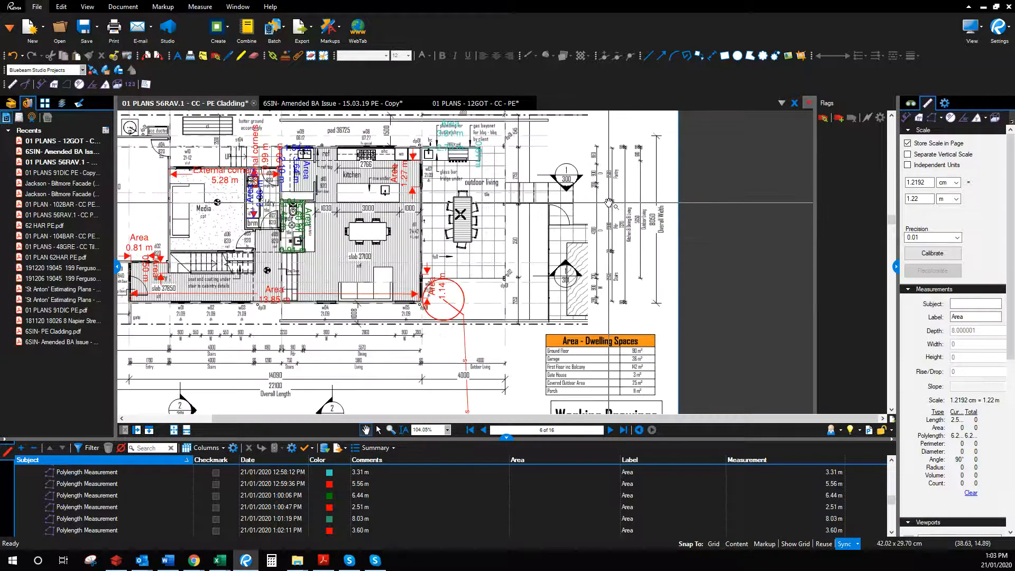
click(919, 118)
click(552, 56)
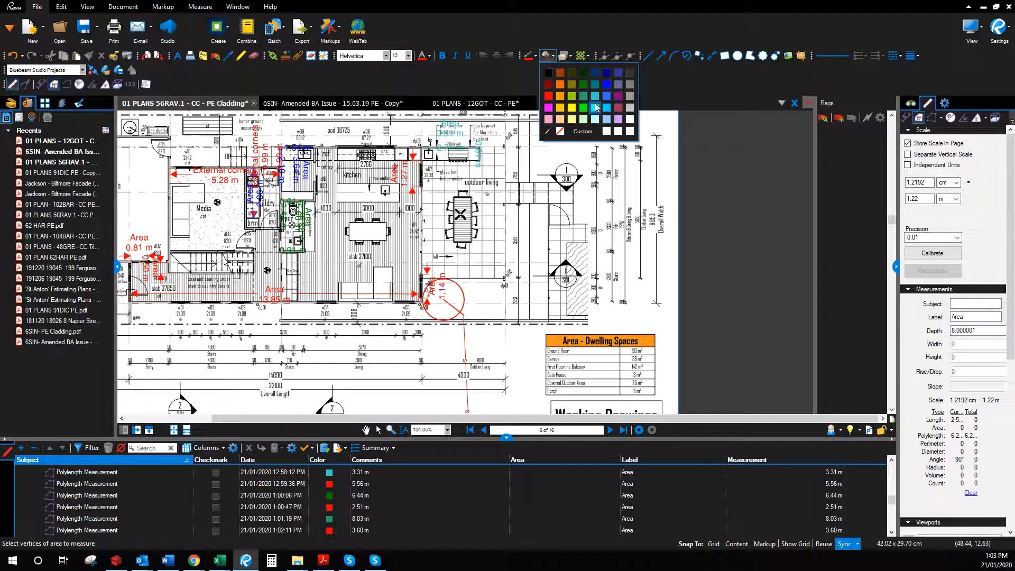
click(608, 114)
click(571, 57)
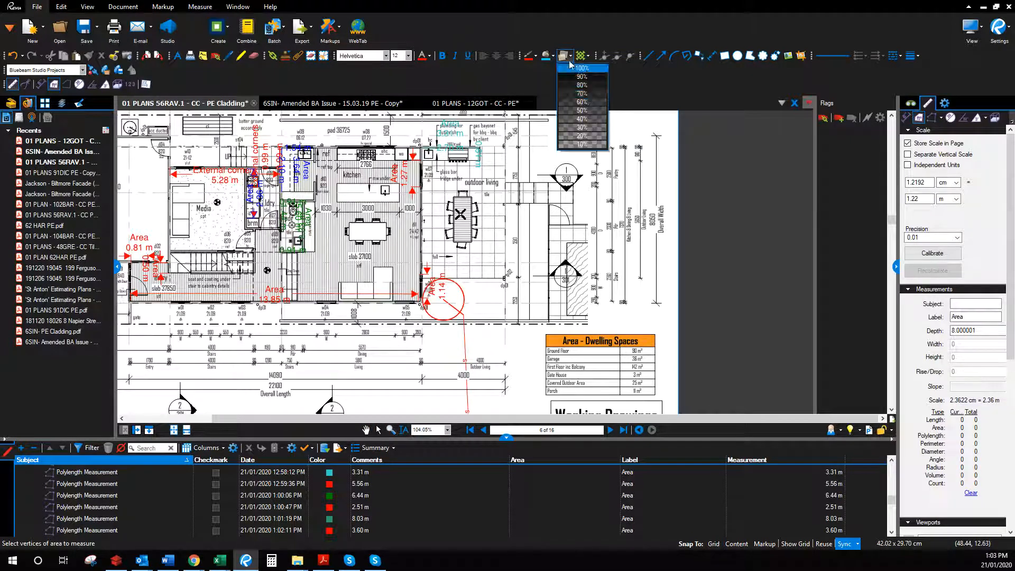
click(591, 139)
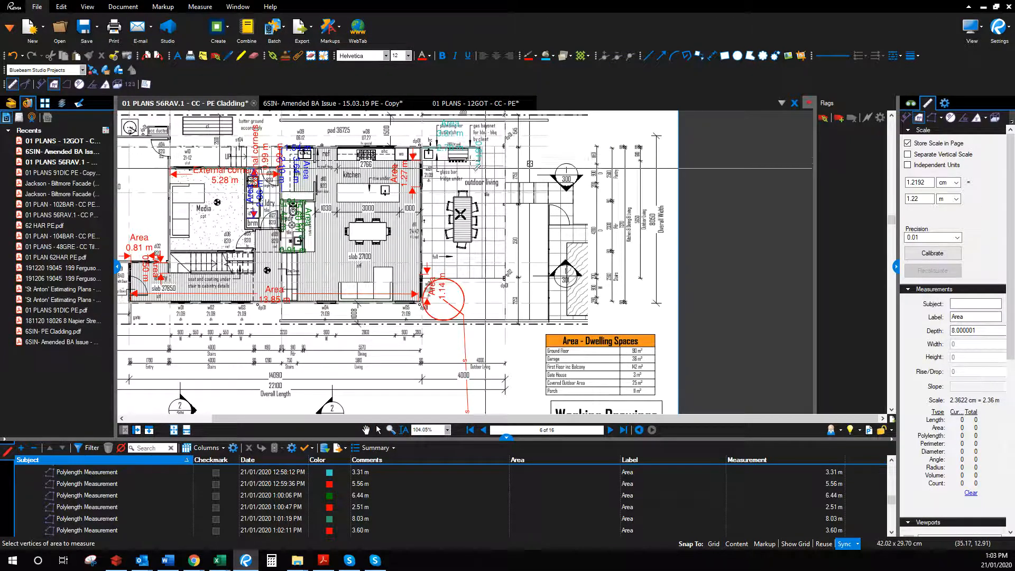
Take an area measurement around the tiled outdoor living floor and its adjoining steps and paths, and switch to the Full Calculator workbook.
click(424, 163)
click(480, 162)
click(480, 150)
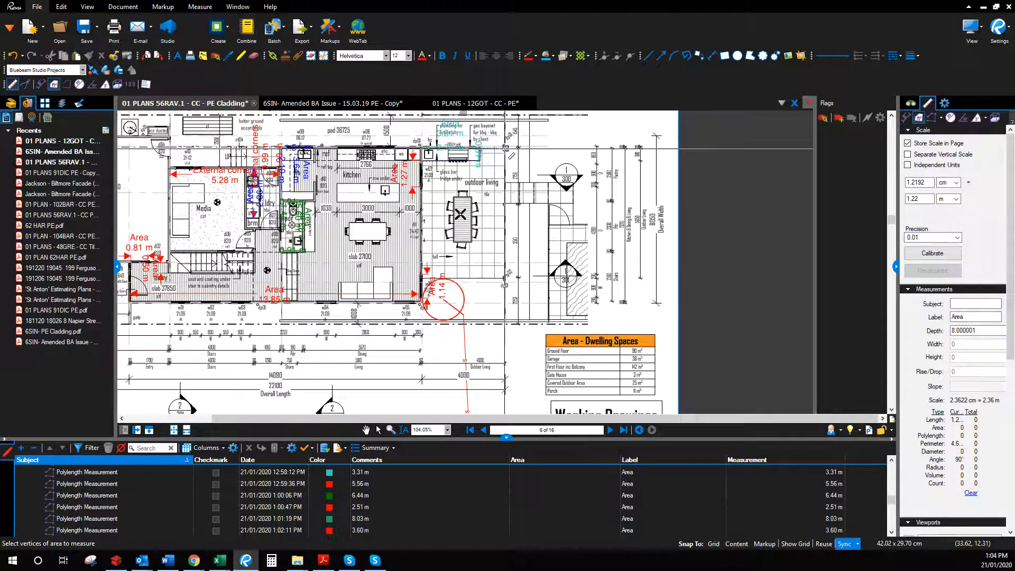
click(506, 149)
click(506, 182)
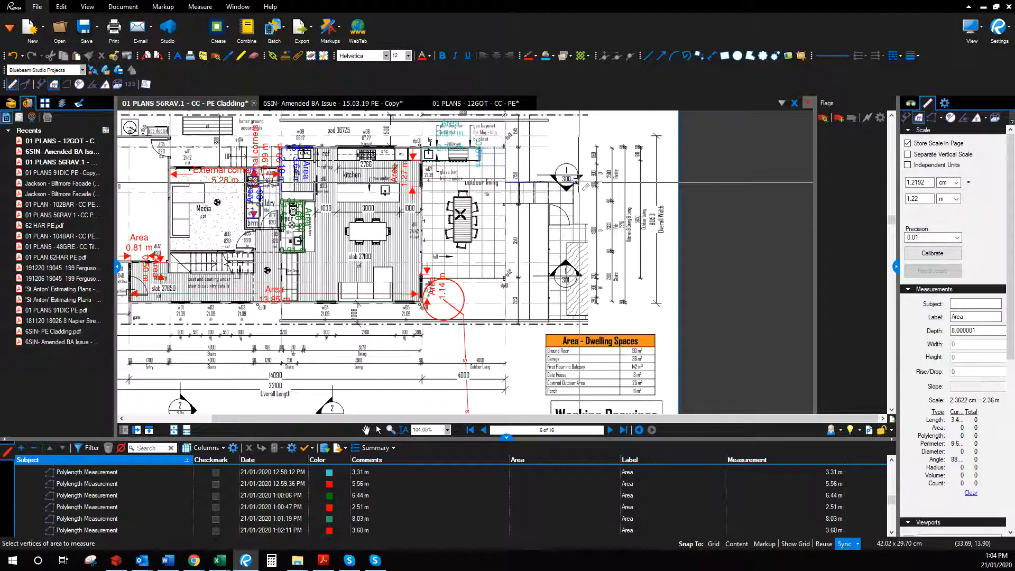
click(573, 181)
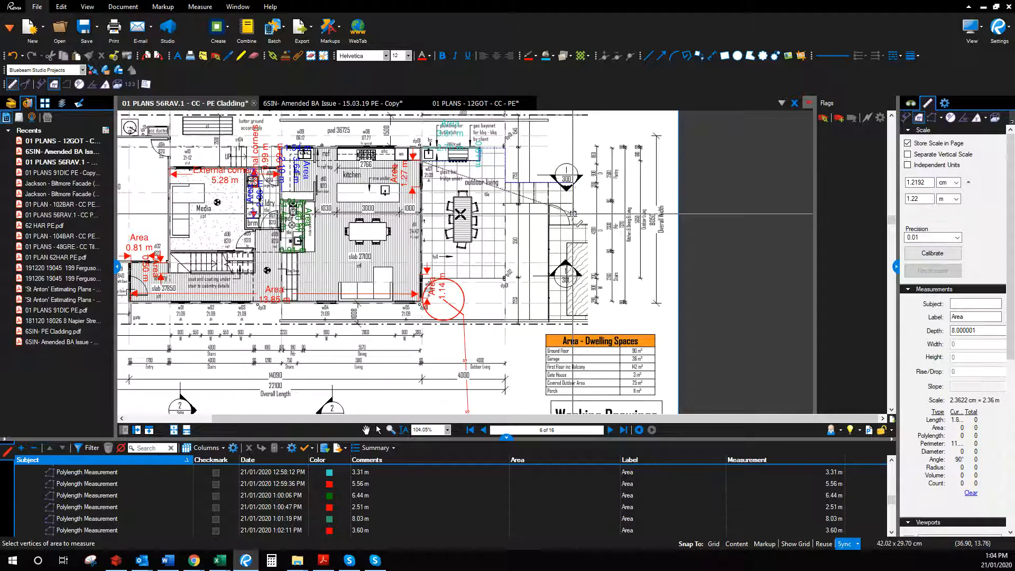
click(573, 223)
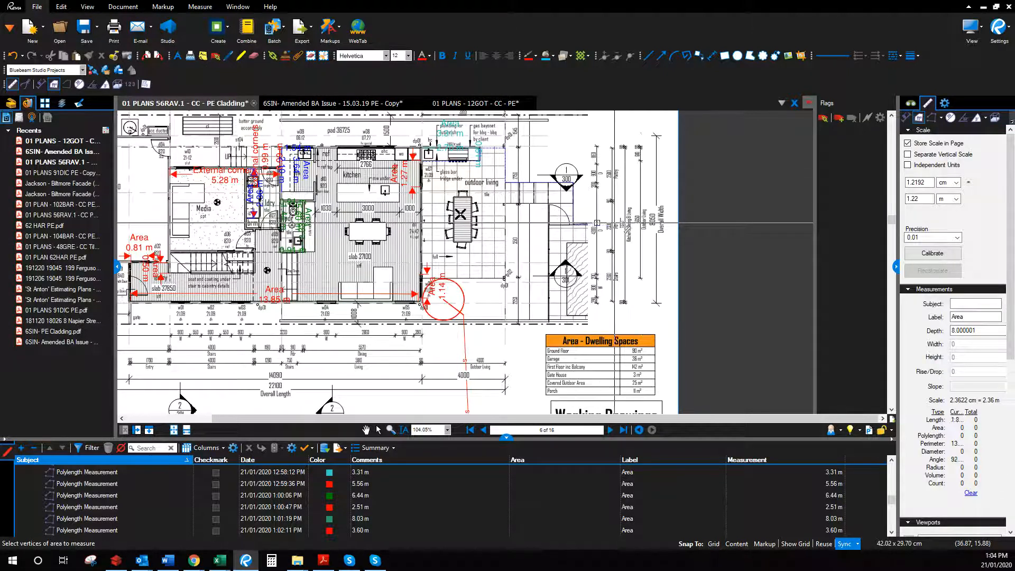
click(652, 229)
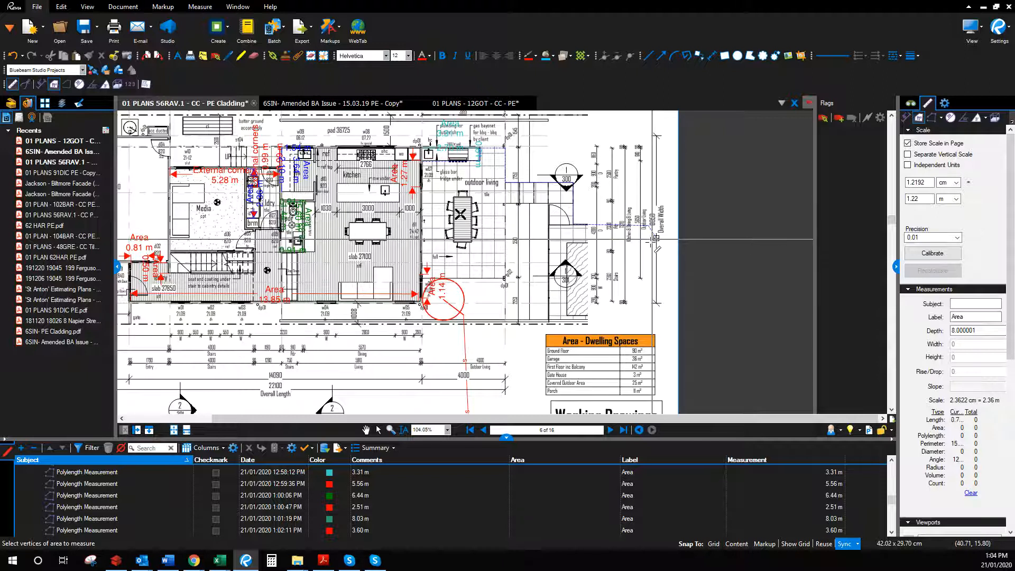
click(653, 244)
click(569, 244)
click(570, 304)
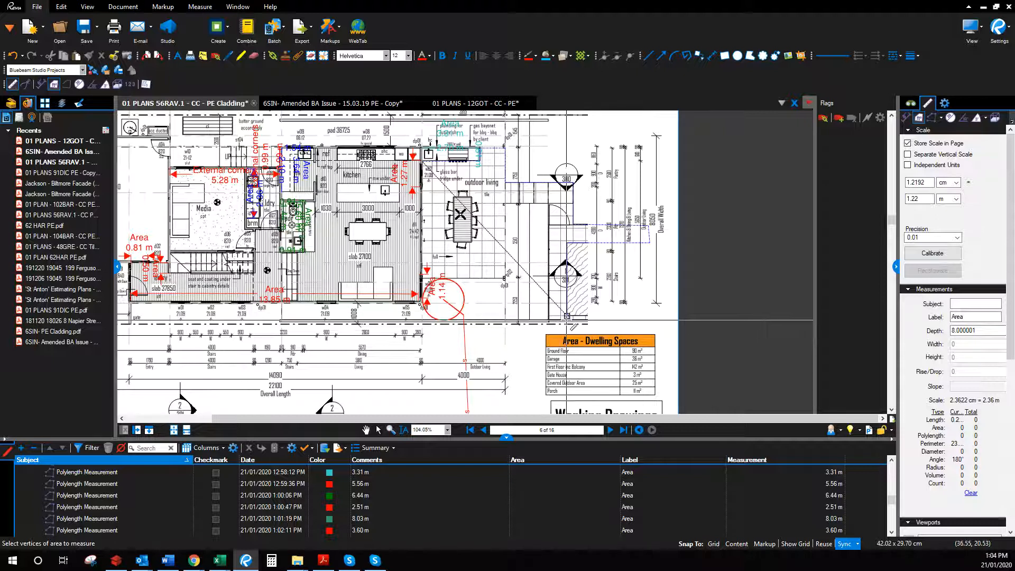
click(567, 320)
click(549, 322)
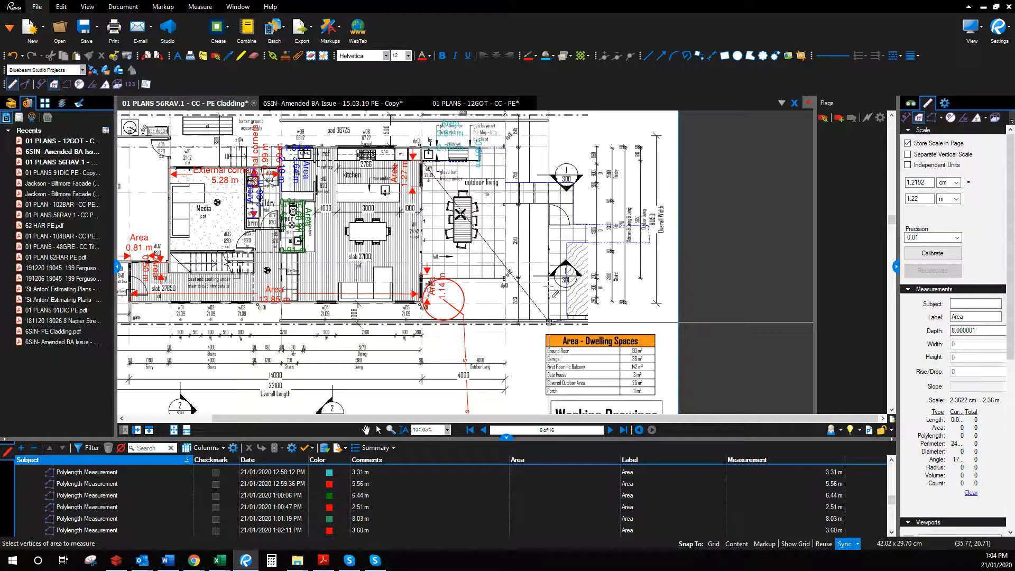
click(550, 203)
click(505, 201)
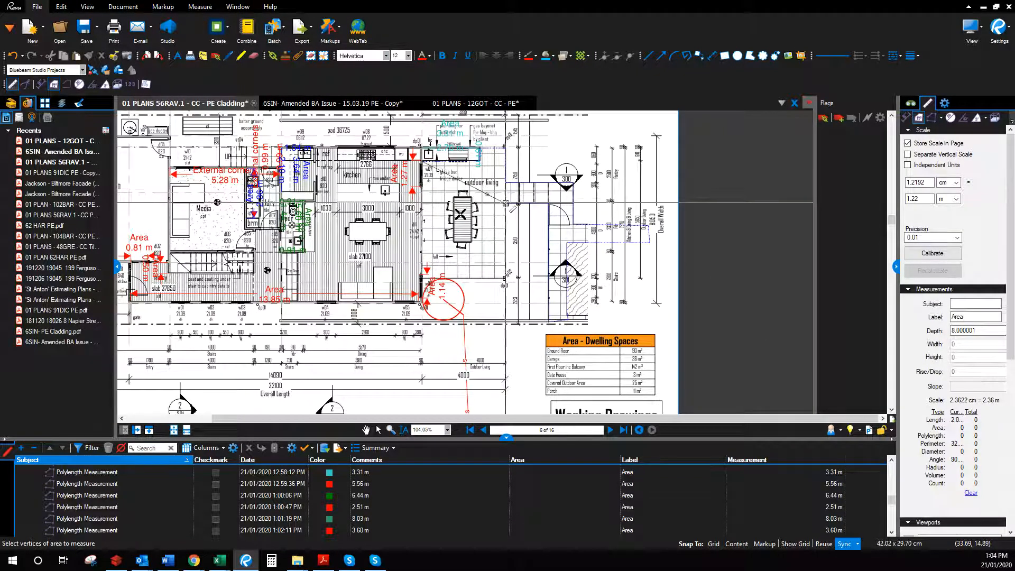
click(505, 279)
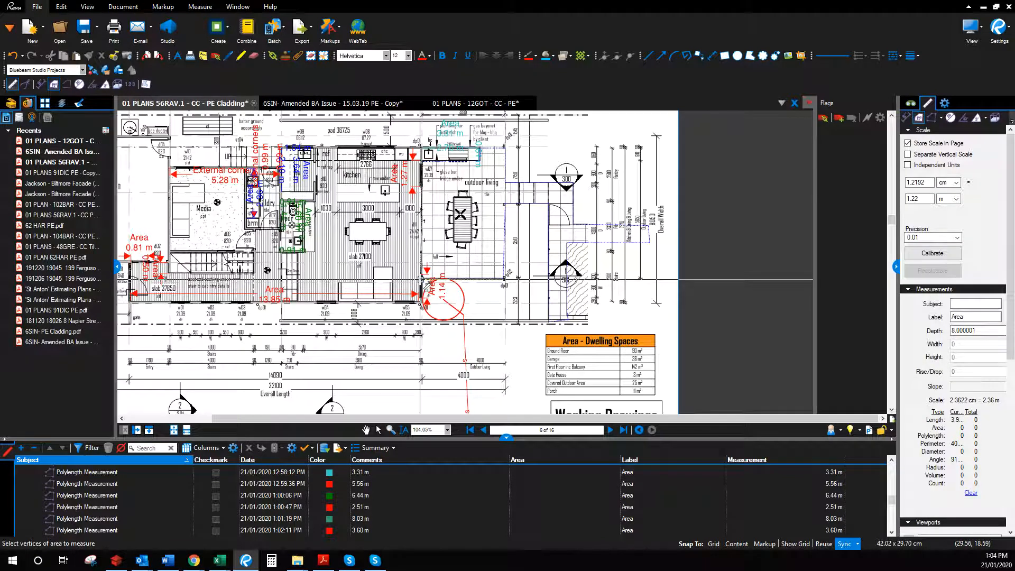
double_click(421, 279)
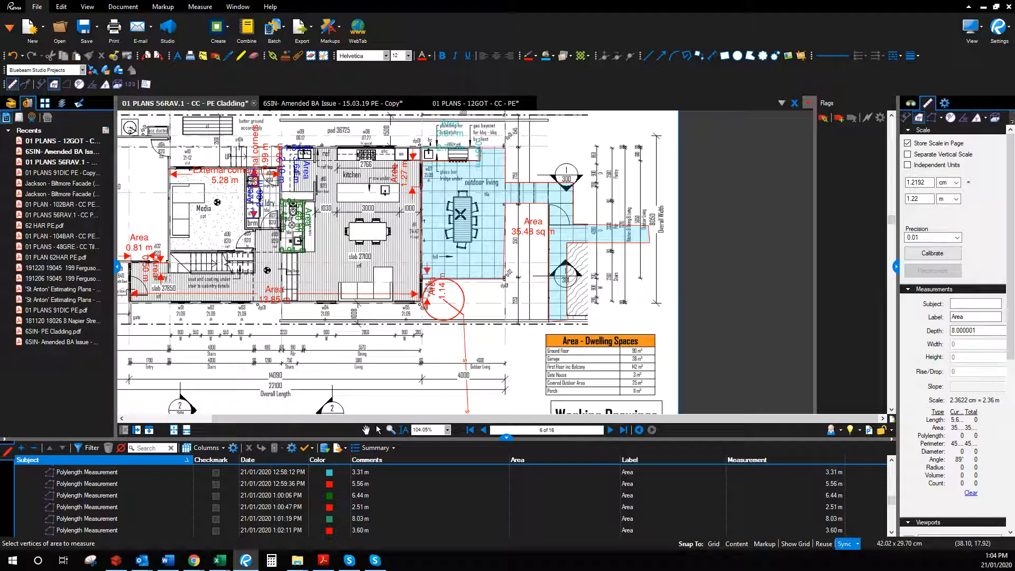
key(alt+Tab)
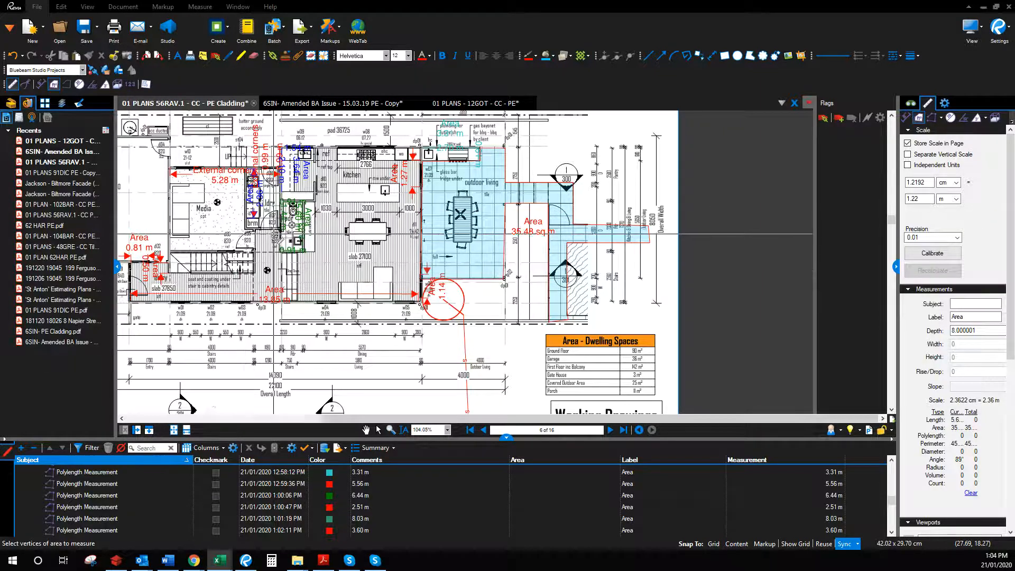
Take an area measurement of the powder room floor beside the laundry on the ground-floor plan.
scroll(275, 236, up, 3)
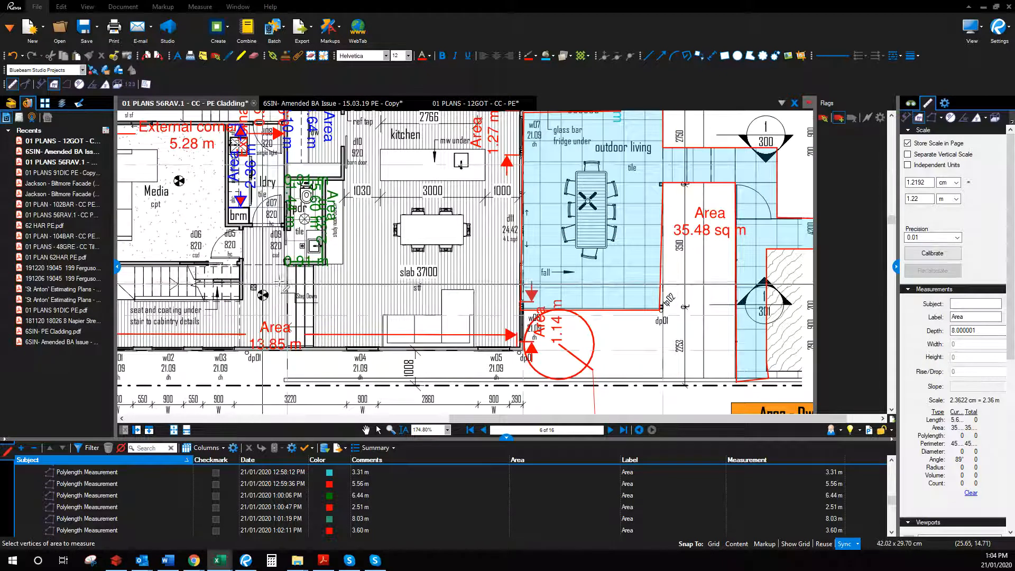
click(324, 263)
click(321, 183)
click(288, 181)
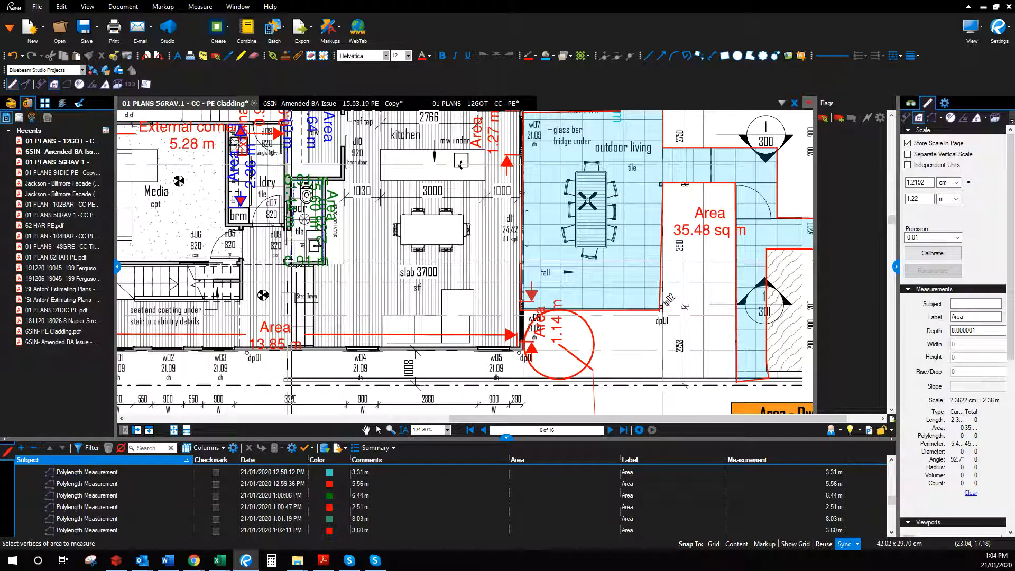
double_click(288, 263)
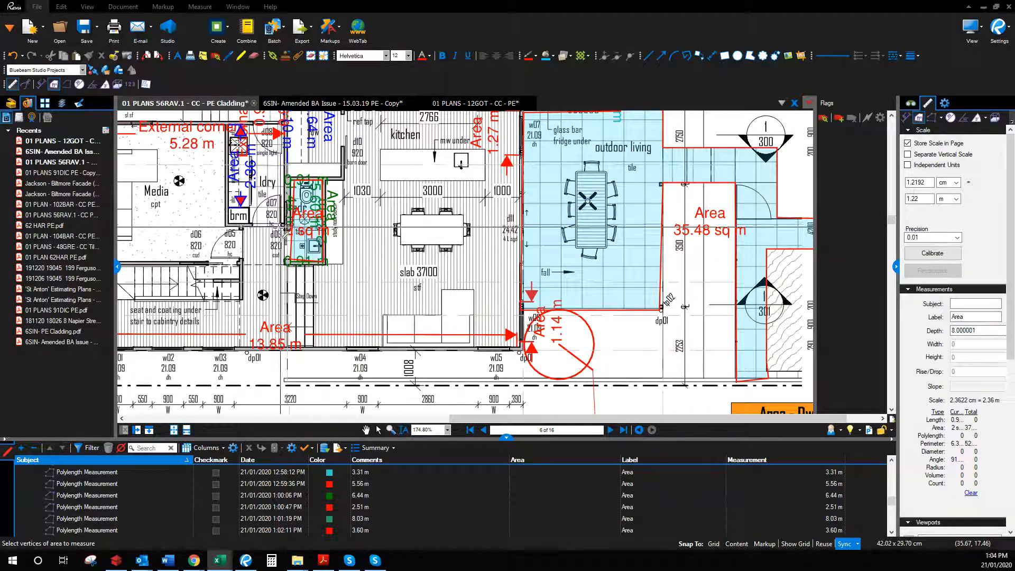
Take an area measurement of the laundry floor, including the broom cupboard, and switch to the Full Calculator workbook.
click(282, 126)
click(231, 125)
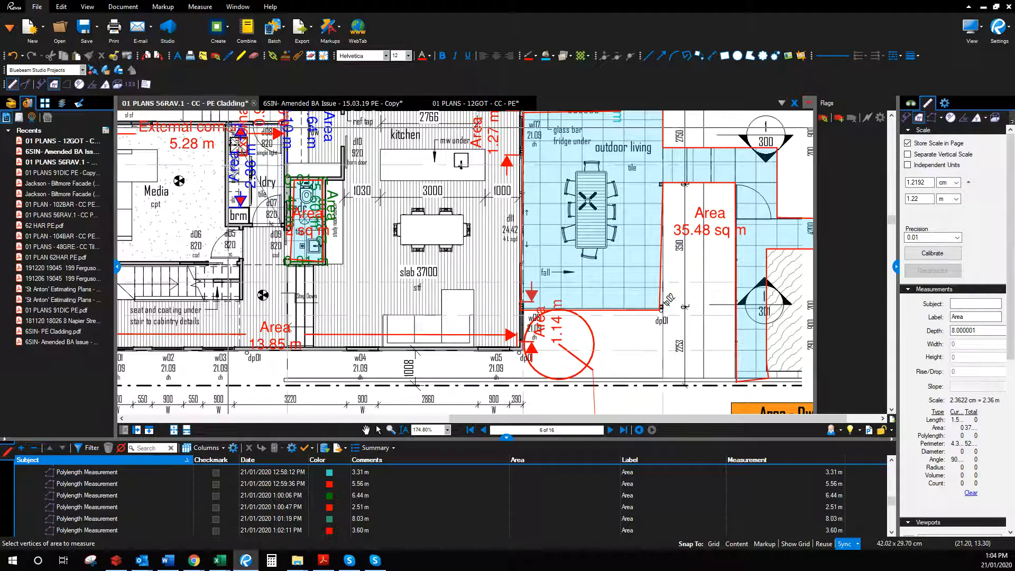
double_click(231, 226)
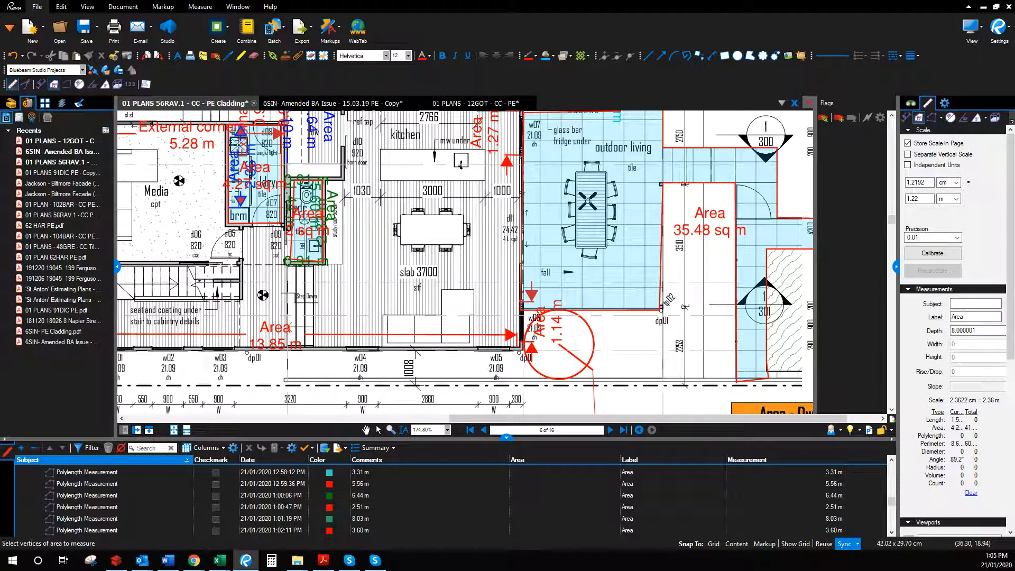
key(alt+Tab)
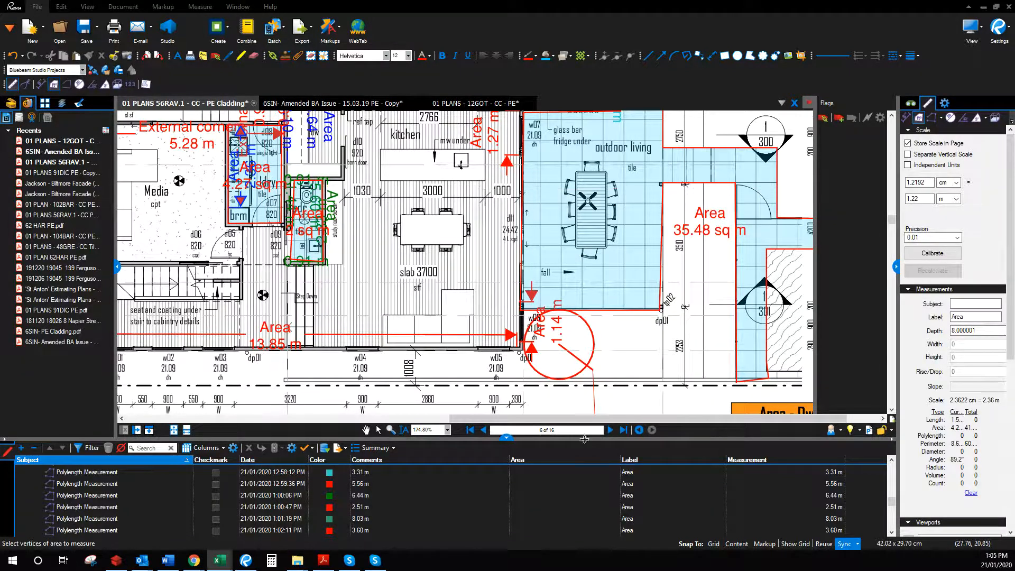
Go to the first-level plan on page 7 and set up an area measurement with a cyan fill at 20% opacity.
click(610, 431)
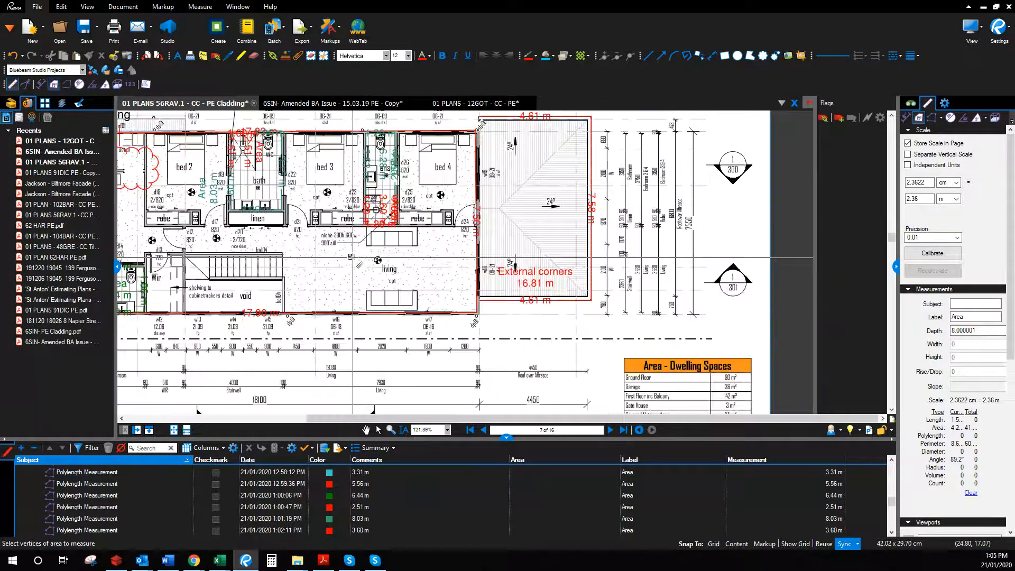
click(367, 429)
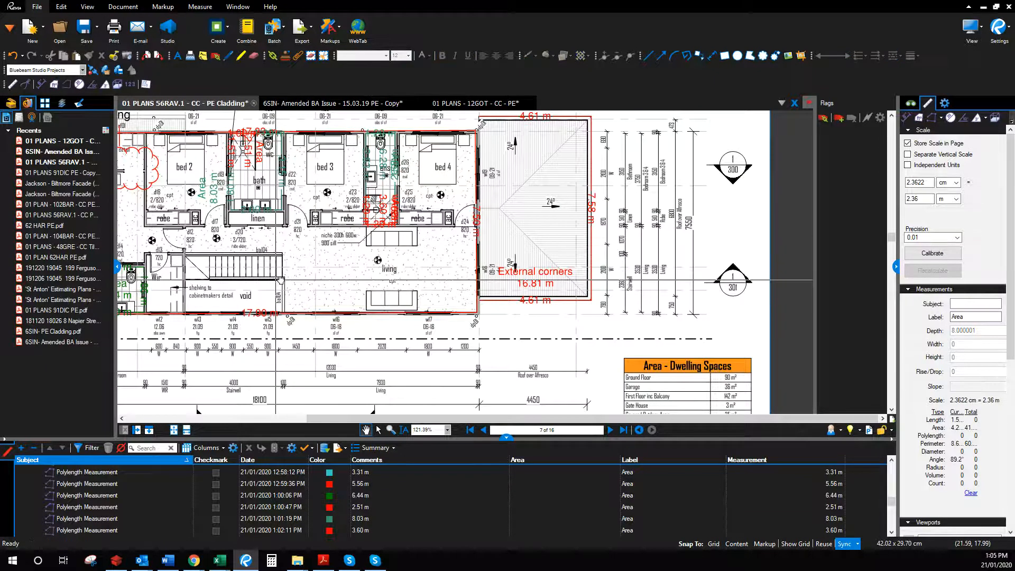
drag(257, 280, 411, 301)
scroll(224, 343, up, 3)
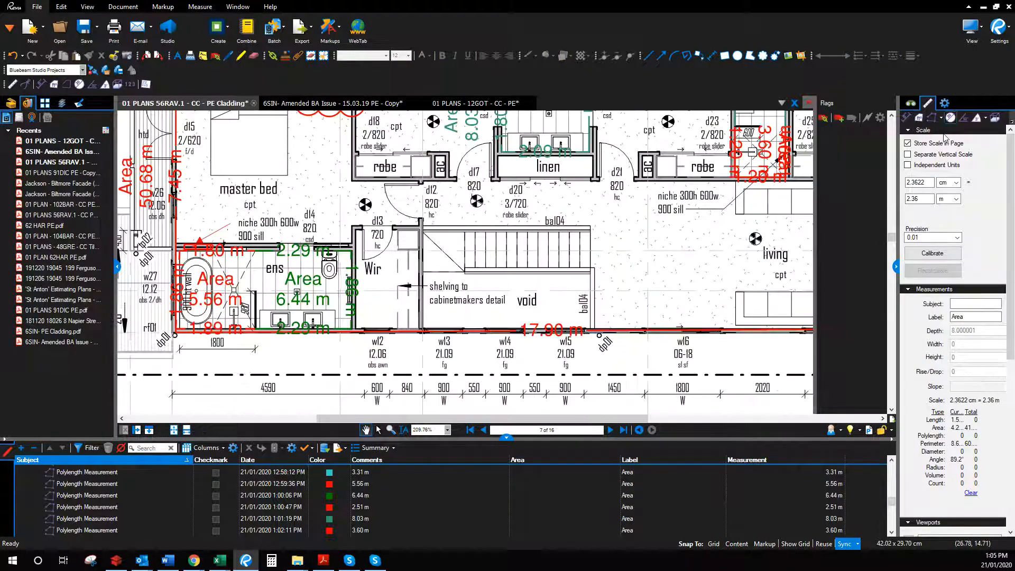
click(919, 122)
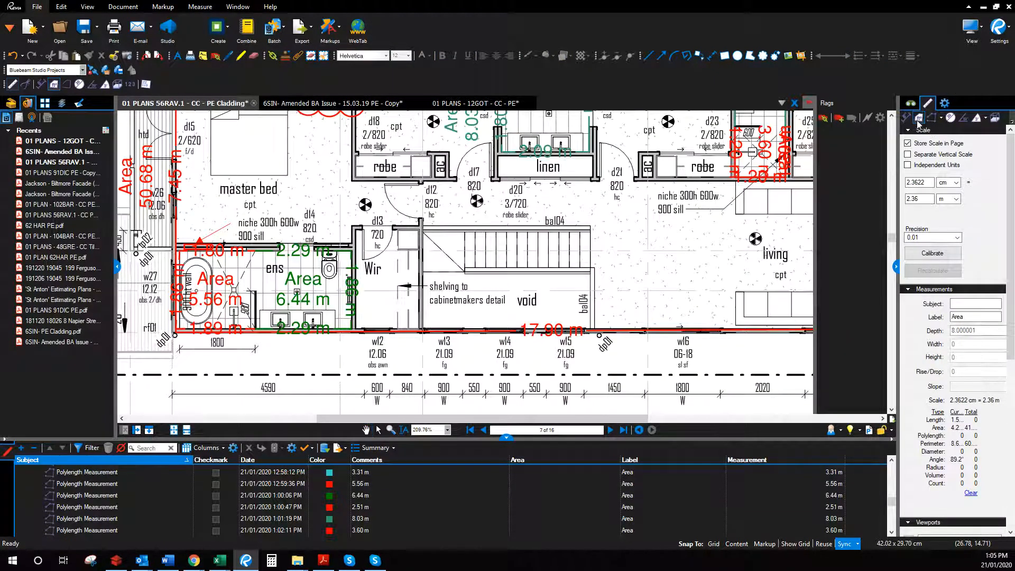
click(569, 56)
click(584, 108)
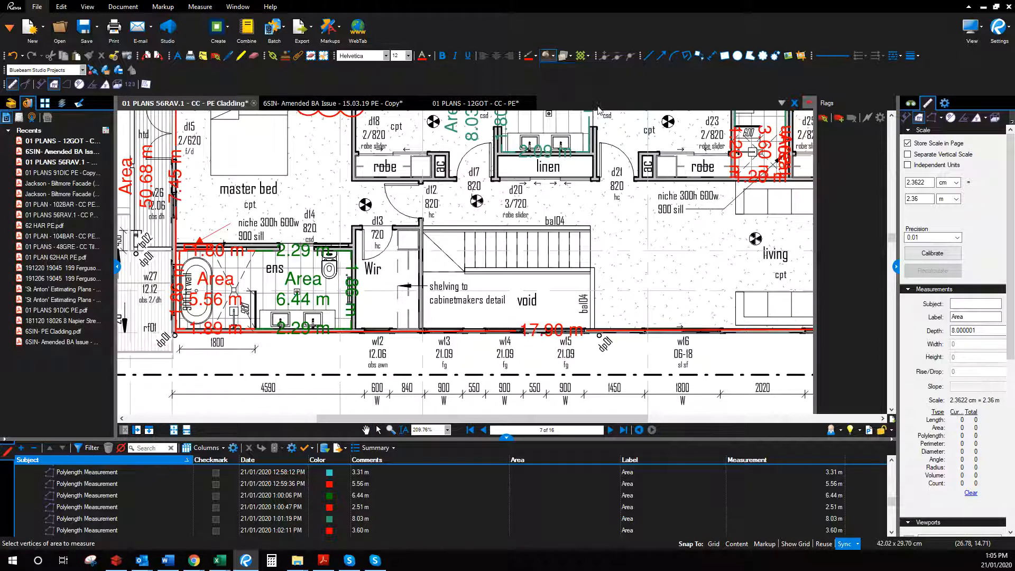
click(571, 56)
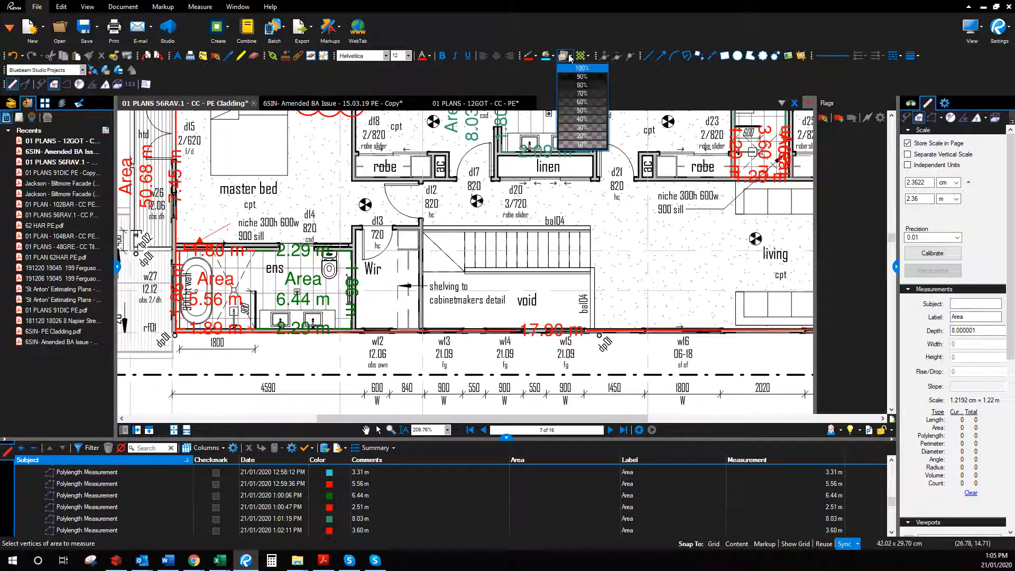
click(583, 137)
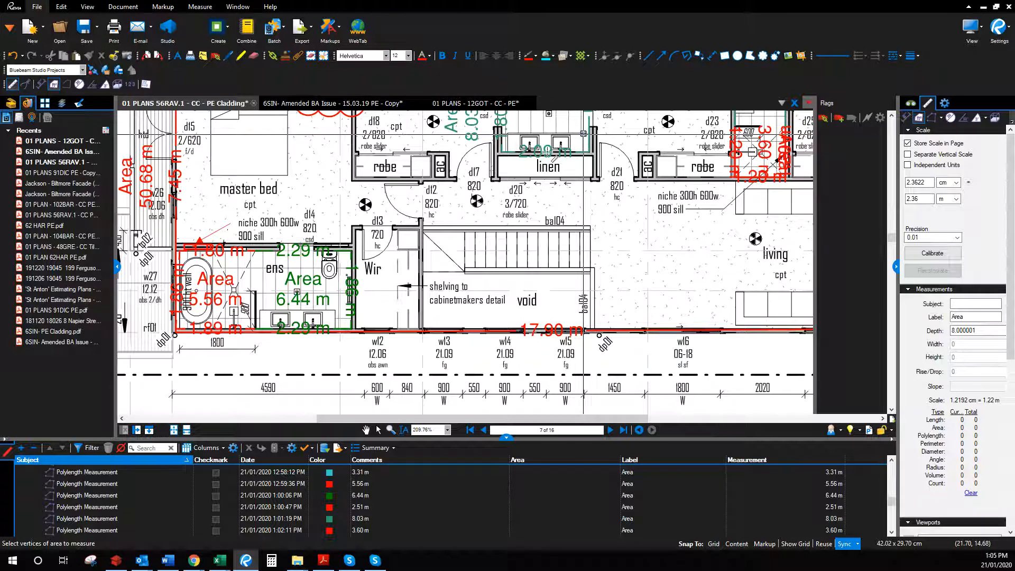
Take an area measurement of the whole master ensuite floor, including the bath and shower end, and switch to the Full Calculator workbook.
click(353, 329)
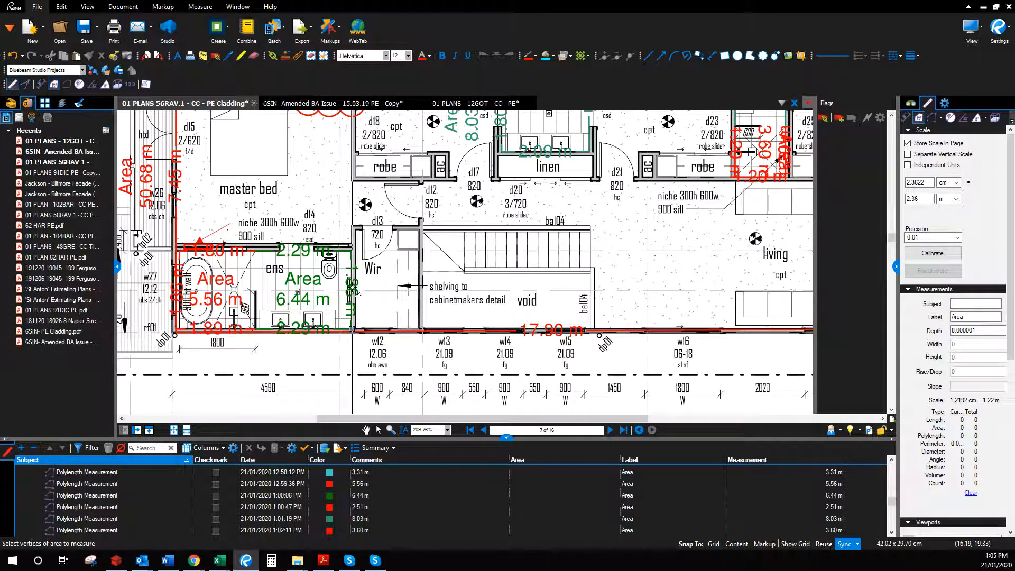
click(353, 247)
click(179, 247)
click(178, 330)
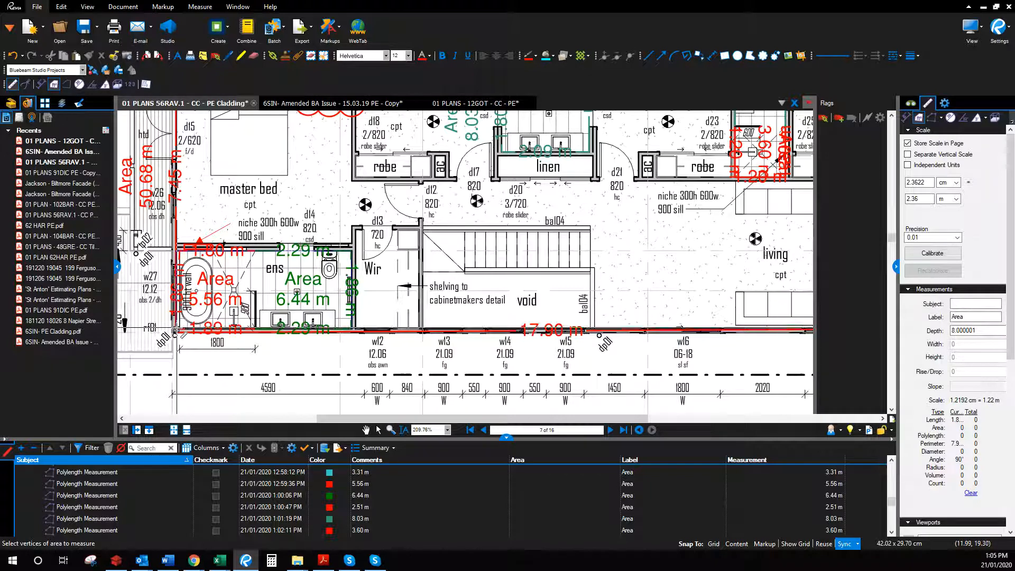
click(354, 329)
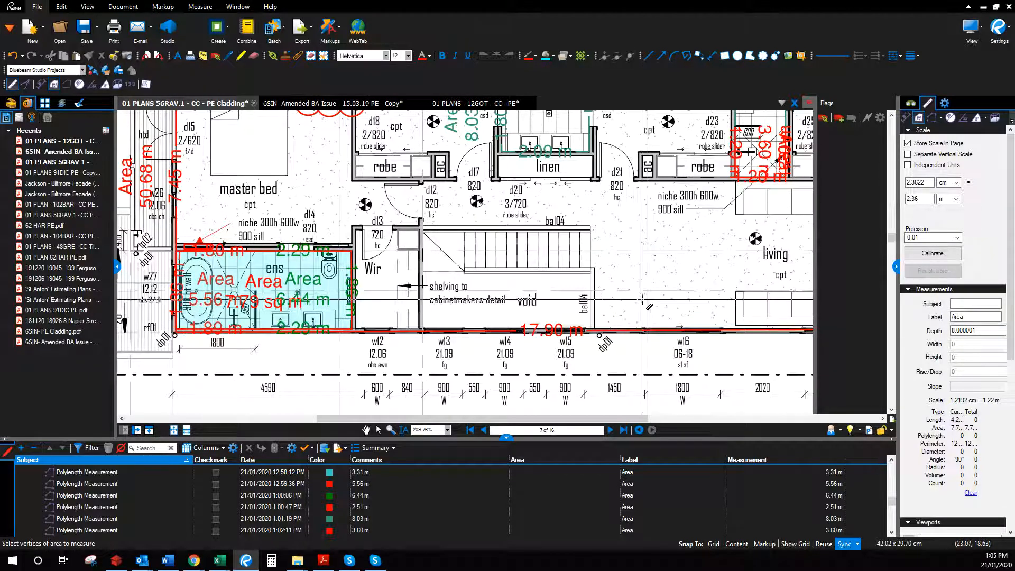
click(220, 560)
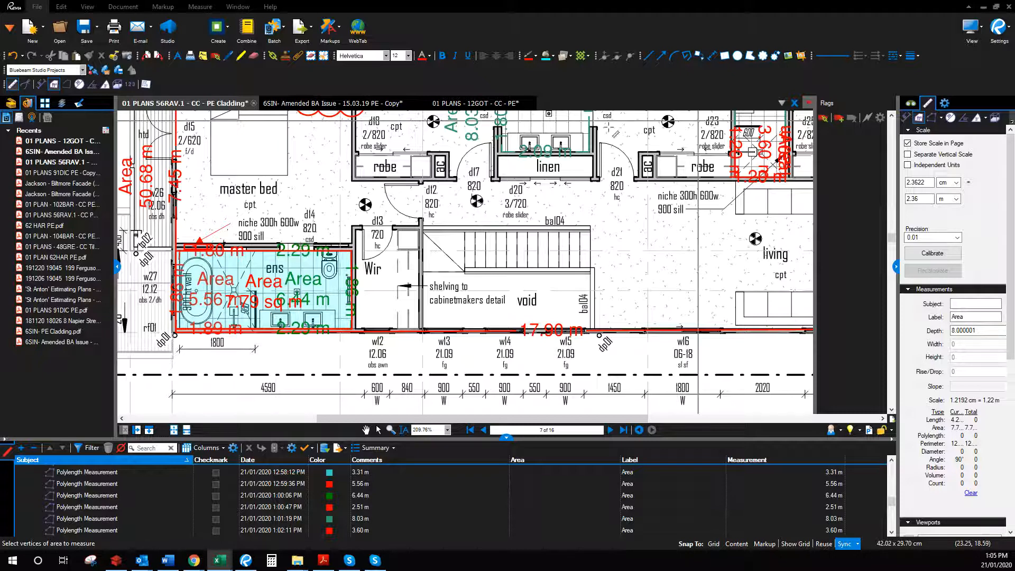
Take an area measurement of the bathroom floor between bed 2 and bed 3, including the shower and wc, on the first-level plan.
click(365, 429)
drag(608, 233, 538, 363)
click(919, 117)
click(434, 149)
click(518, 149)
click(522, 282)
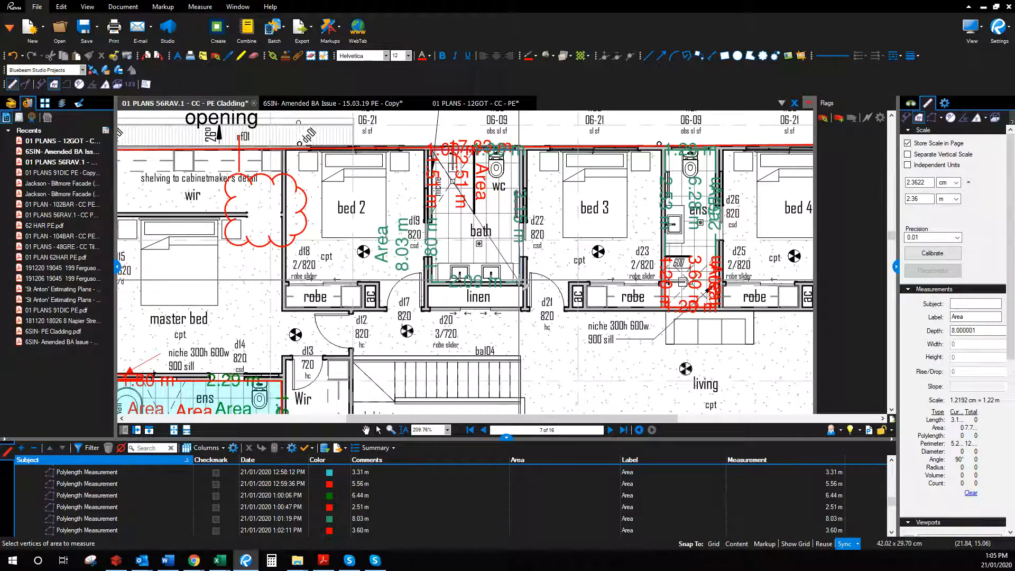
double_click(432, 282)
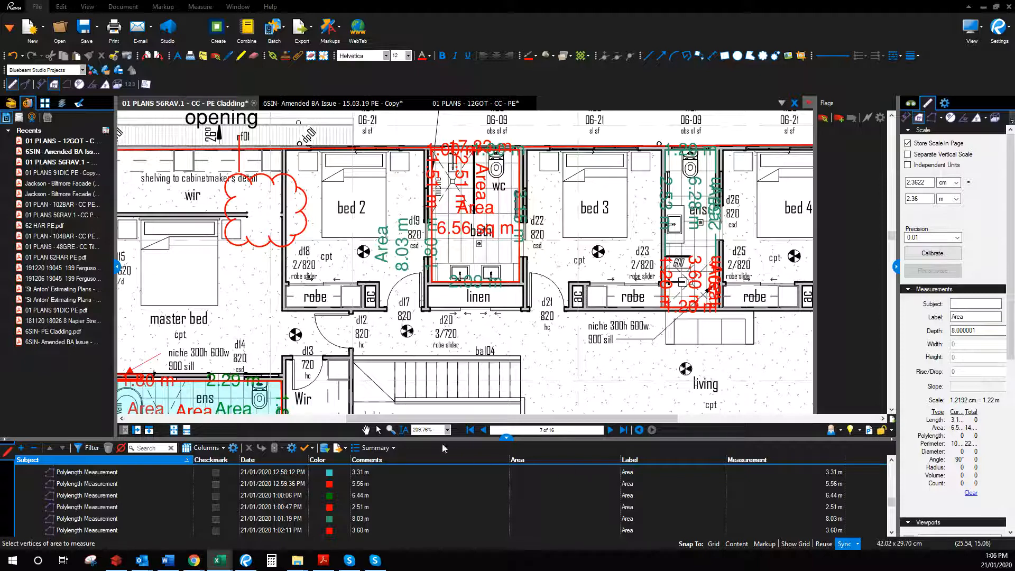
click(366, 430)
drag(659, 390, 402, 415)
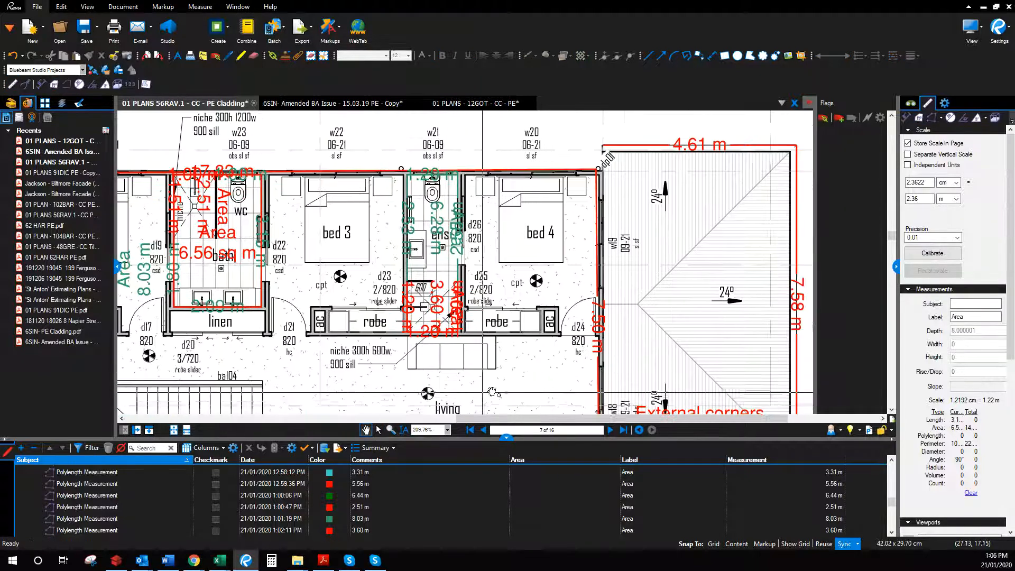
click(920, 117)
click(407, 175)
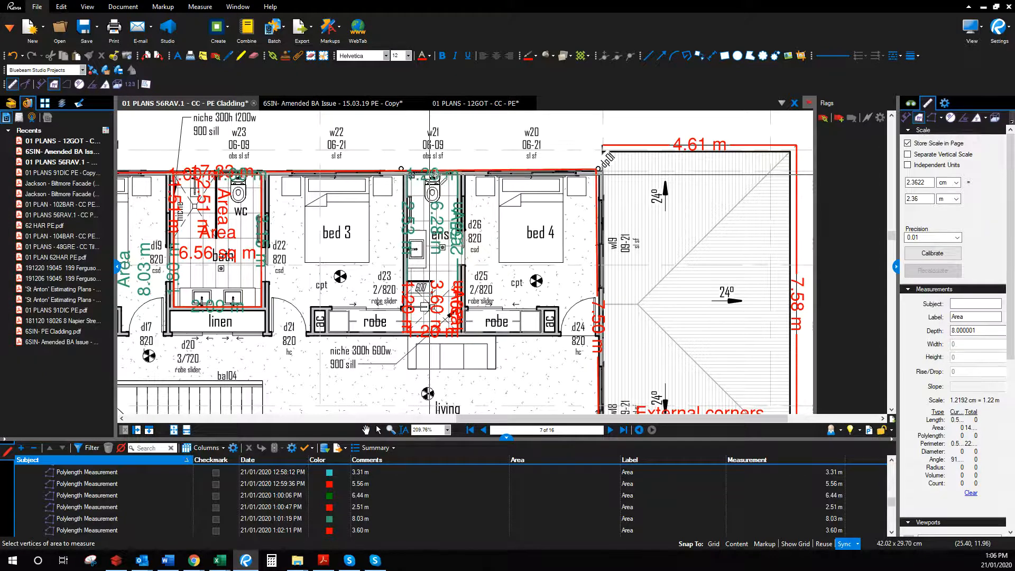
click(457, 174)
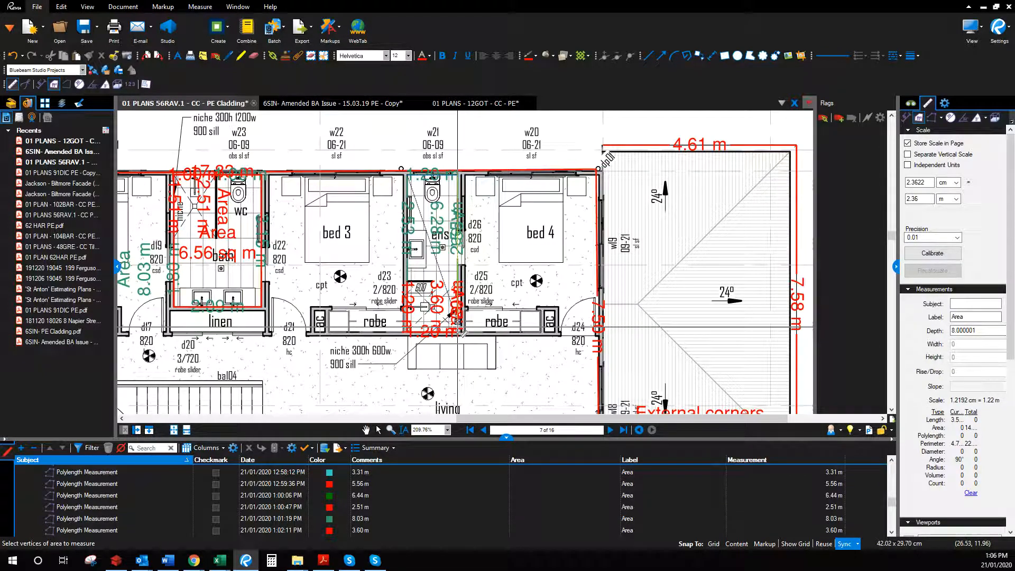
click(457, 329)
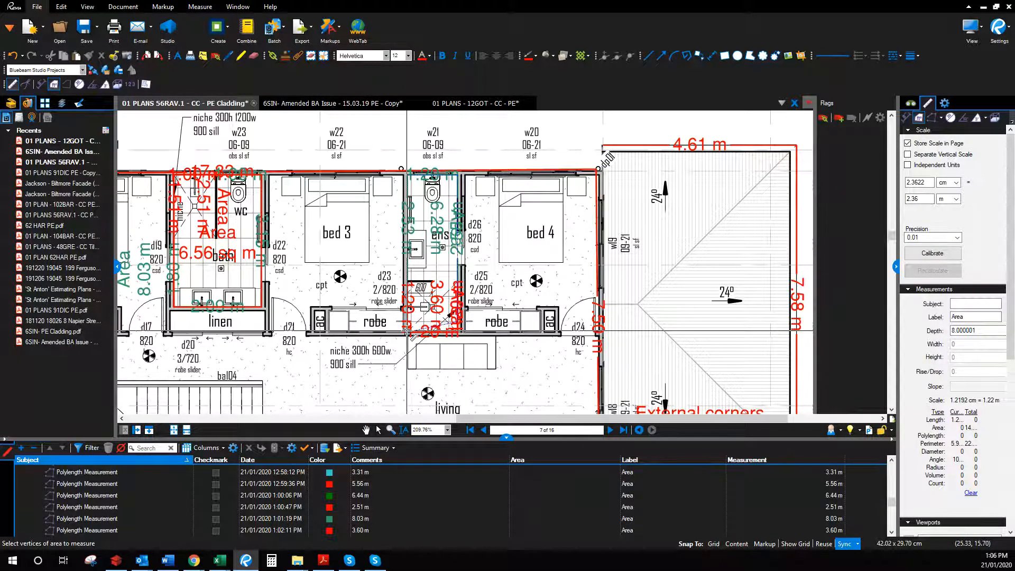
double_click(407, 331)
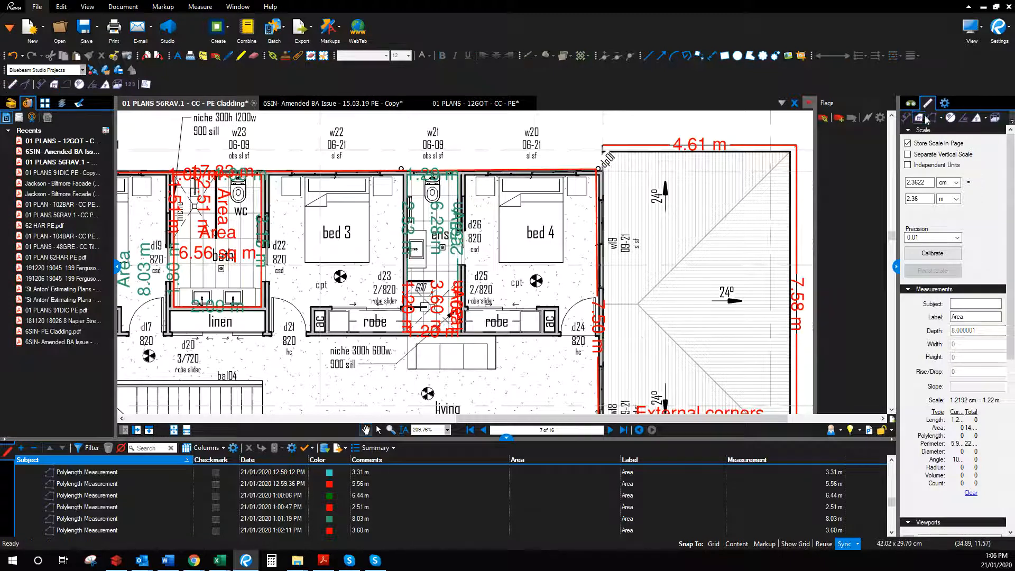
key(shift+alt+a)
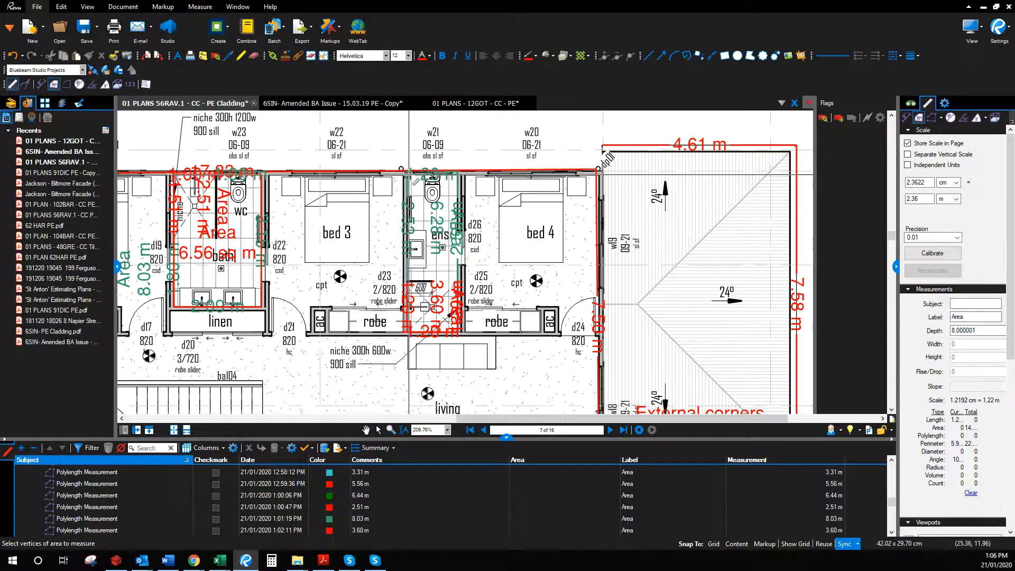
click(461, 173)
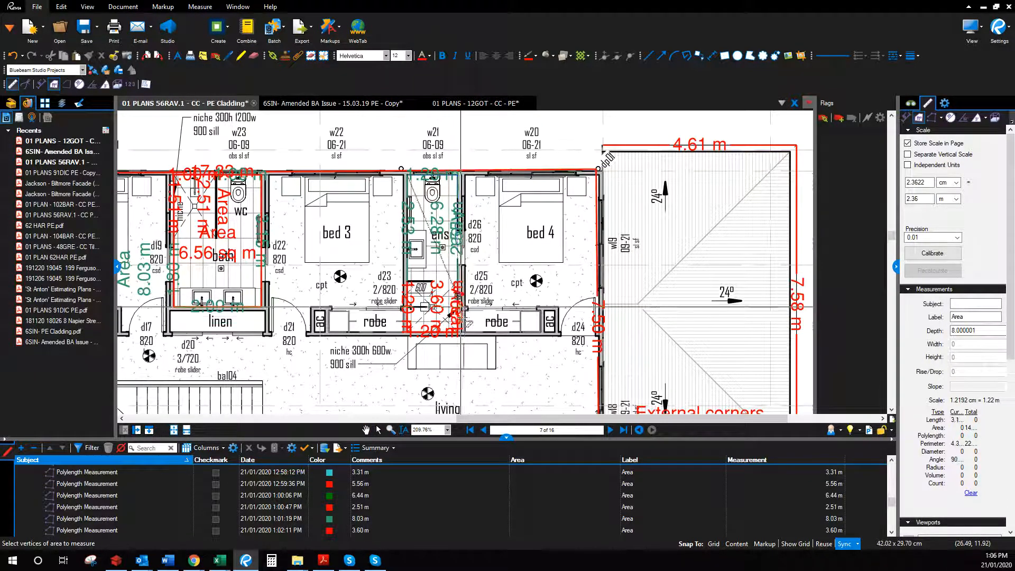
click(462, 332)
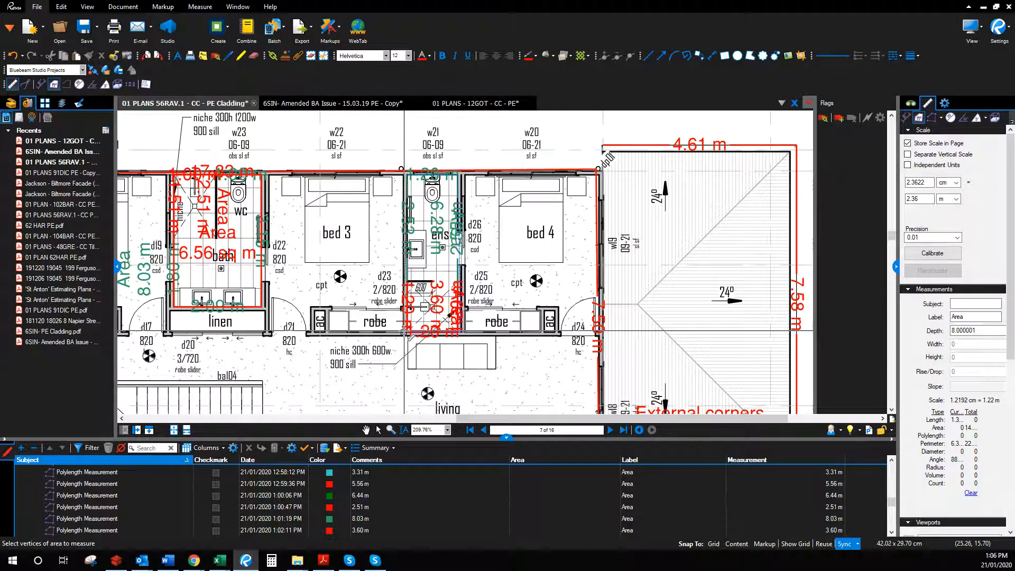
double_click(405, 332)
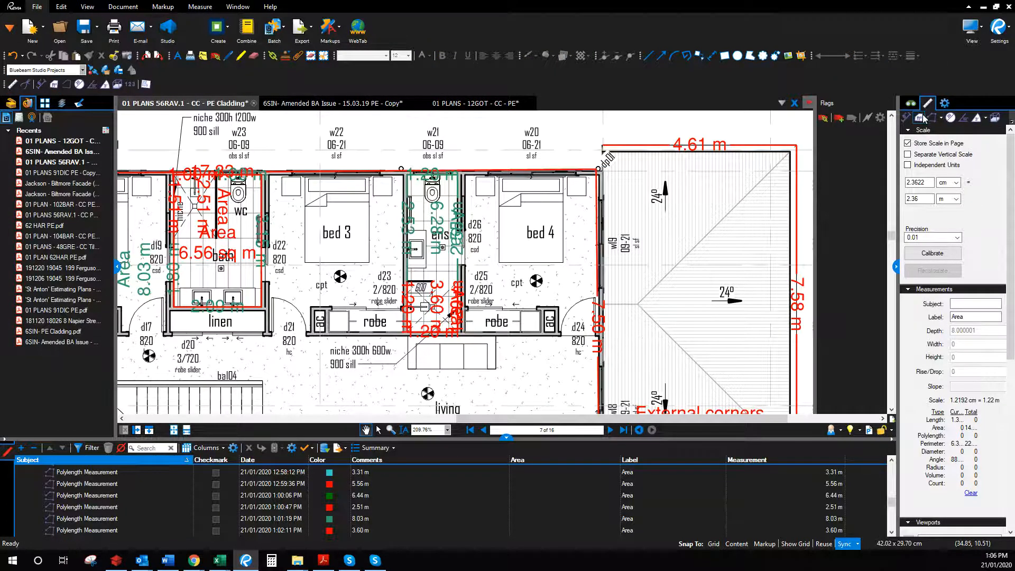
Take an area measurement of the ensuite floor between bed 3 and bed 4, including the shower, and switch to the Full Calculator workbook.
key(shift+alt+a)
scroll(477, 254, up, 2)
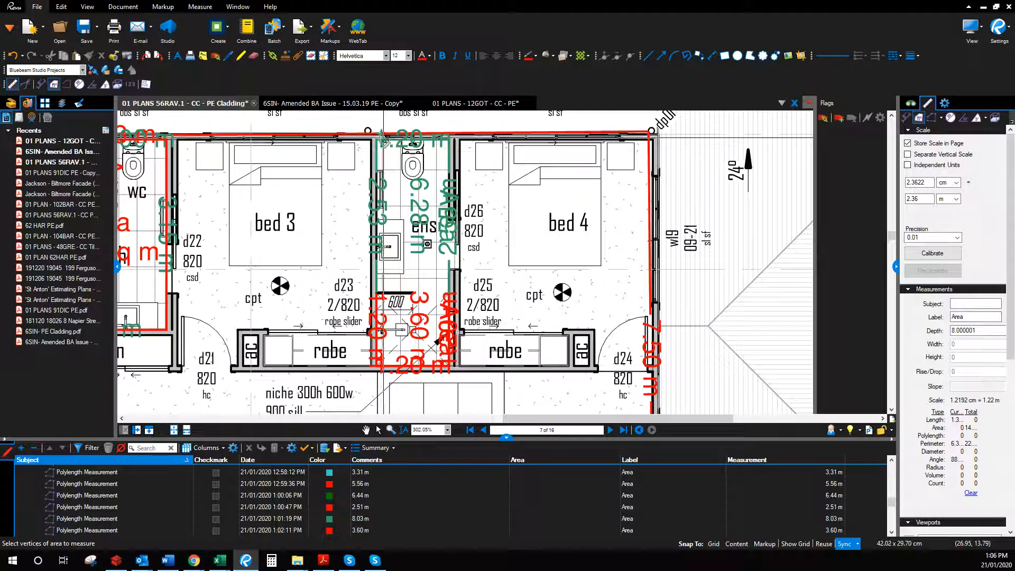
click(377, 138)
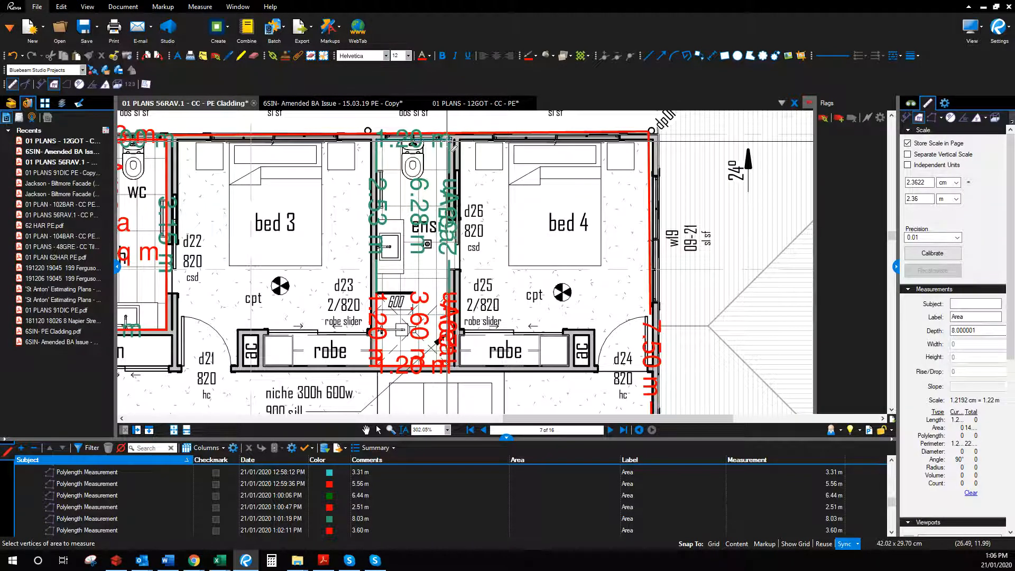
click(449, 366)
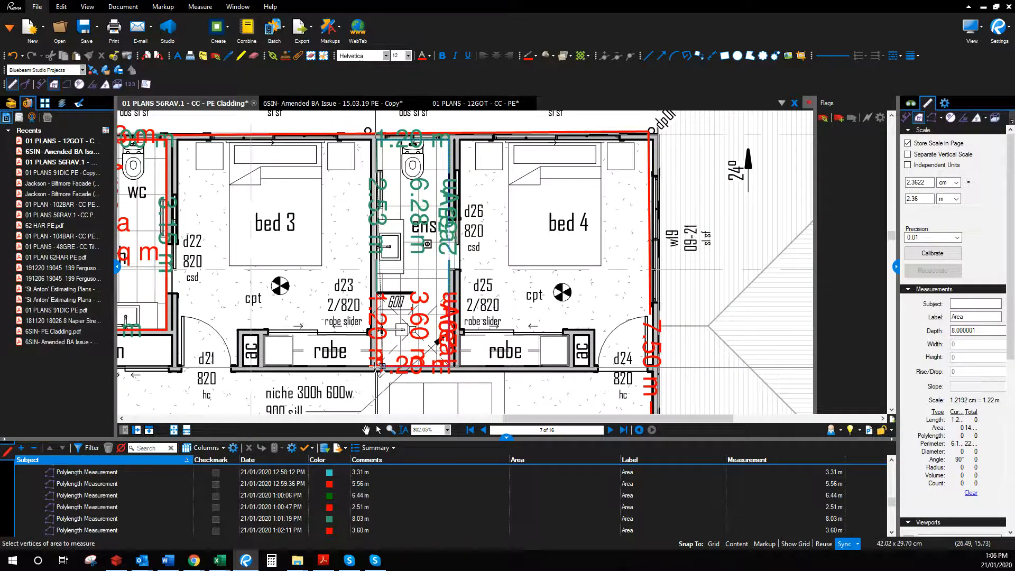
double_click(377, 366)
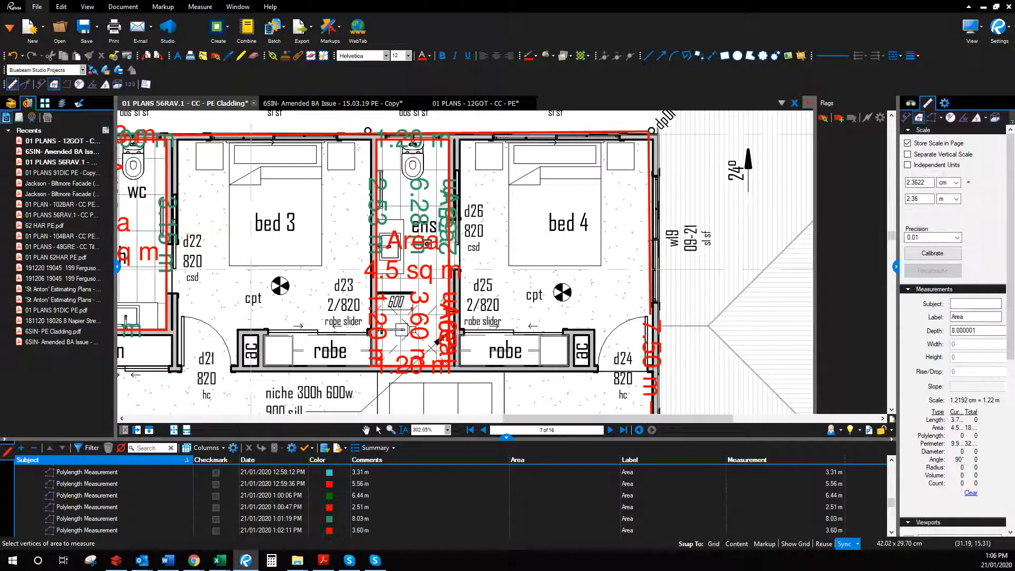
key(alt+Tab)
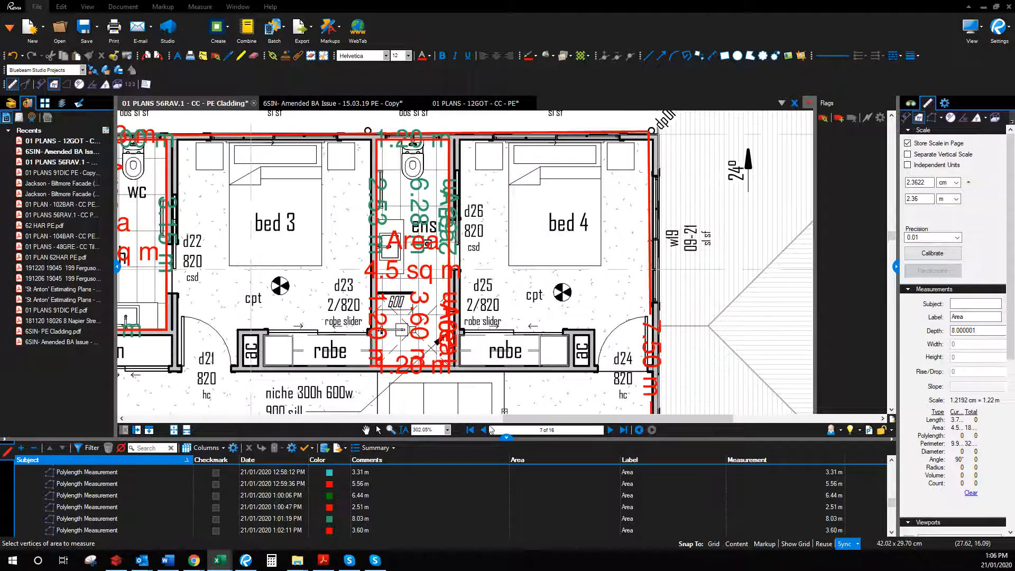
Go to the ground-floor plan on page 6 and set up a polylength measurement with a blue line.
click(516, 355)
key(Escape)
scroll(516, 355, down, 5)
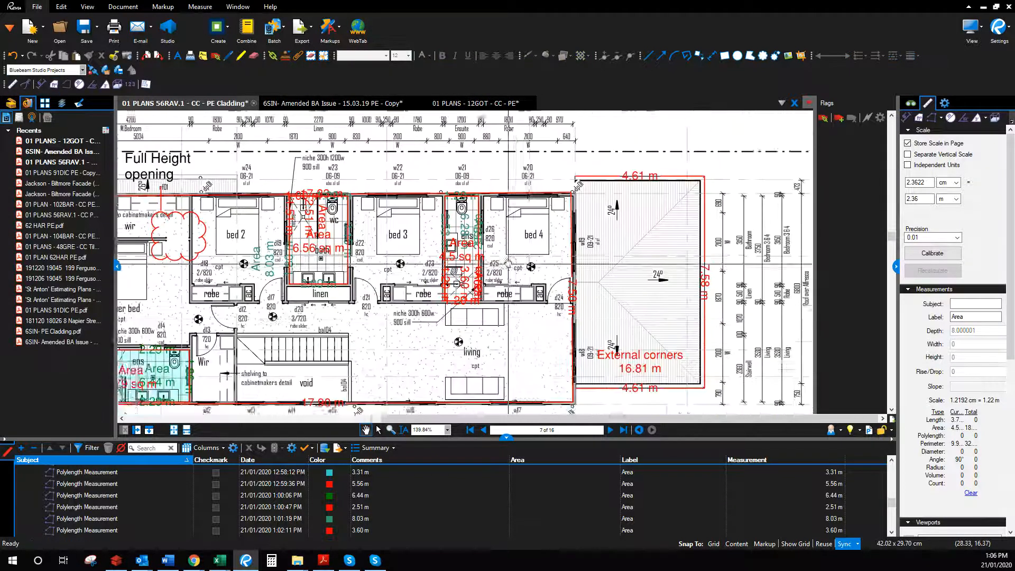
click(483, 430)
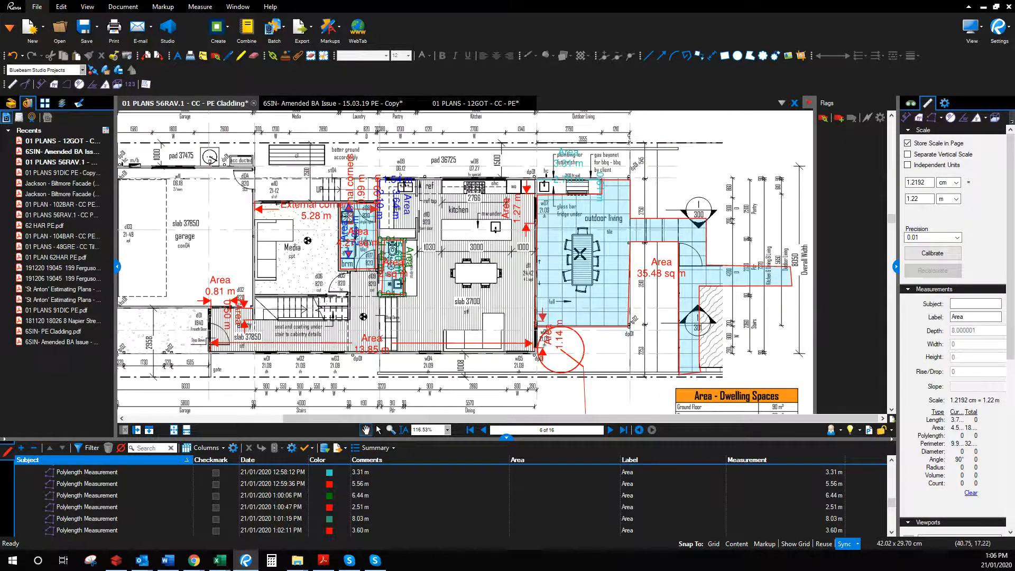
click(930, 117)
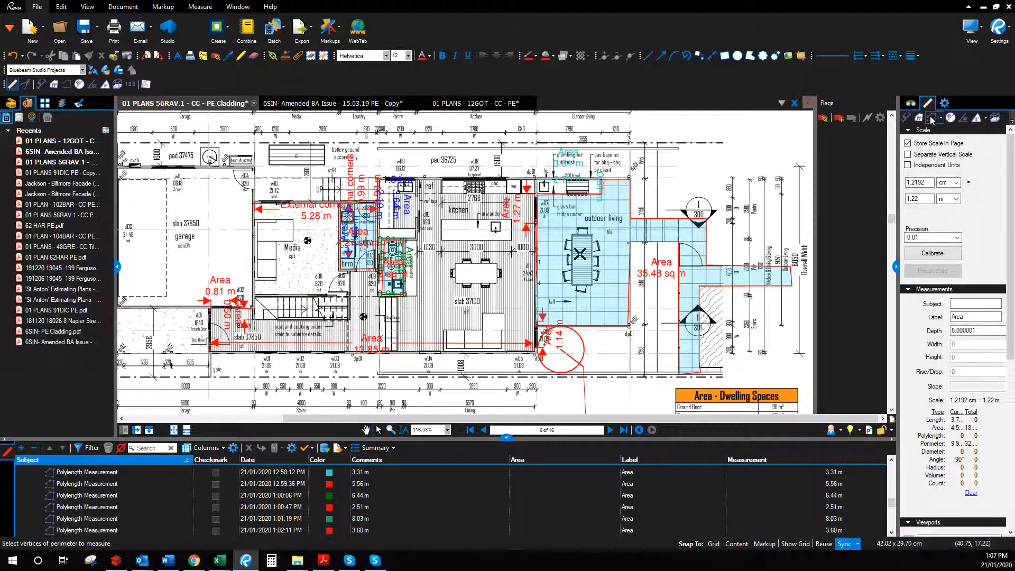
click(535, 56)
click(589, 96)
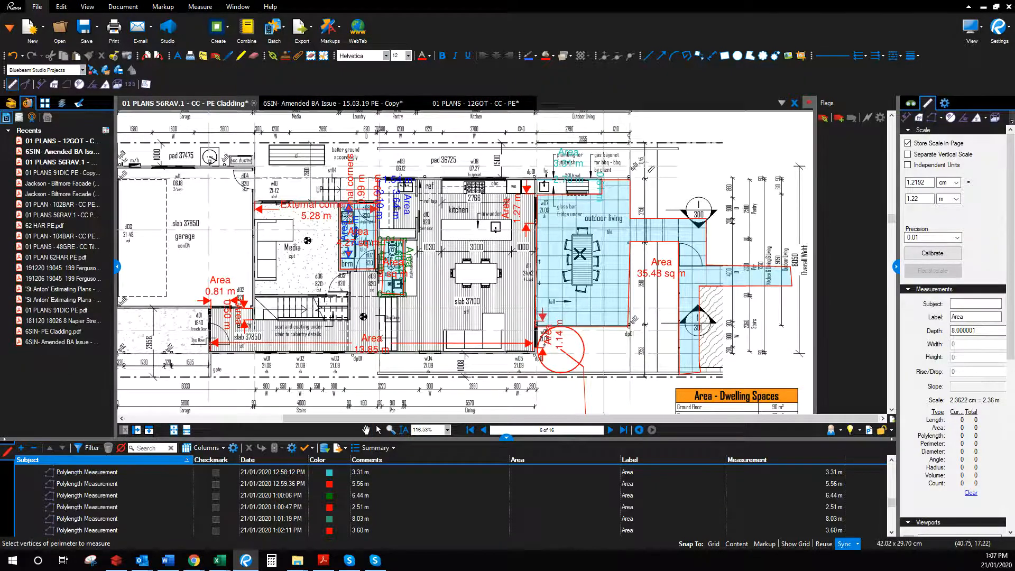
Take a polylength measurement around the outer edges of the outdoor living area and switch to the Full Calculator workbook.
click(630, 177)
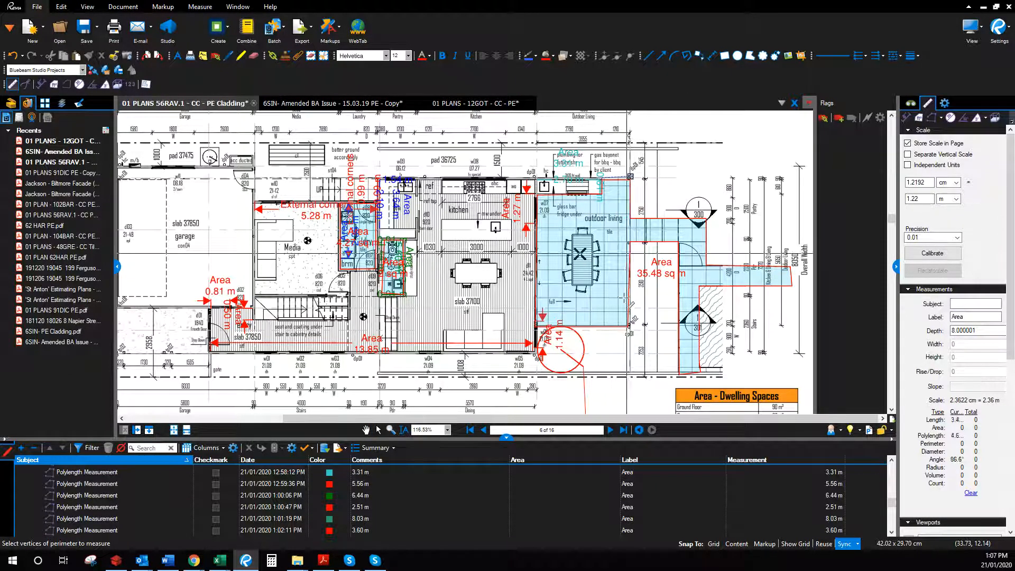
click(630, 323)
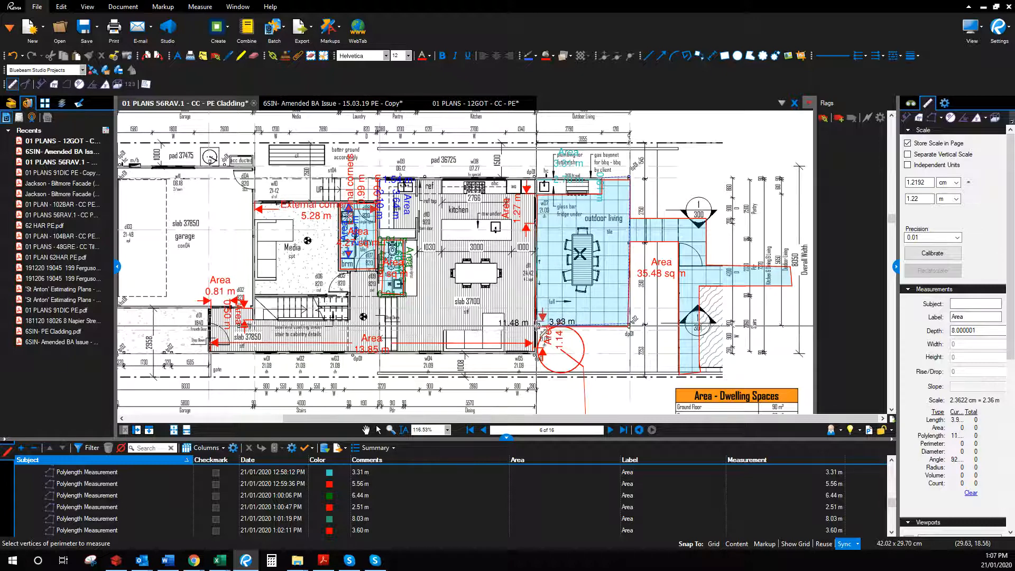
double_click(537, 324)
key(alt+Tab)
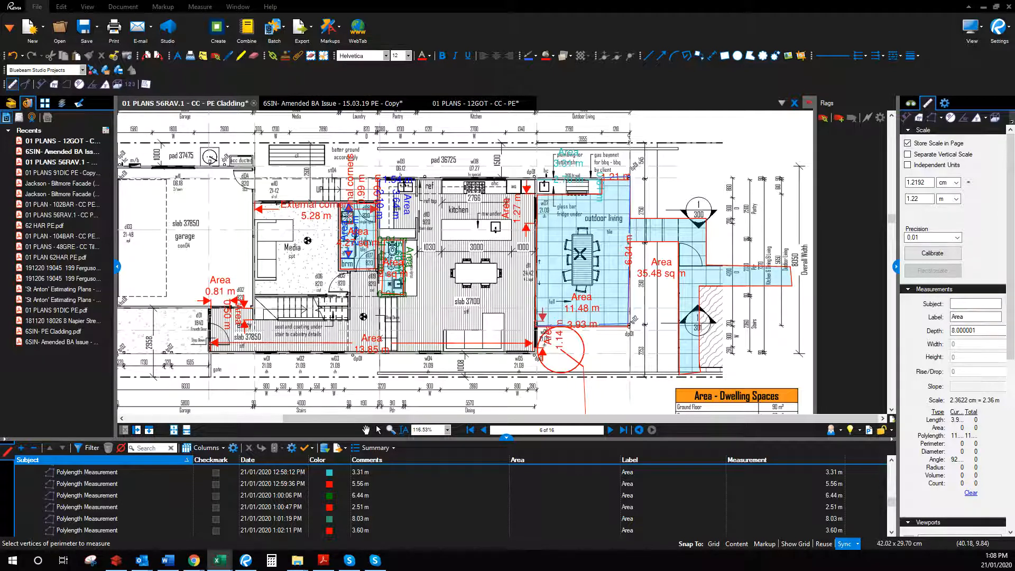
Unhide columns W to AC on the Ceramic Tile Supply sheet and fill the 1.28 from W3 down to W40.
drag(632, 568, 576, 24)
click(645, 9)
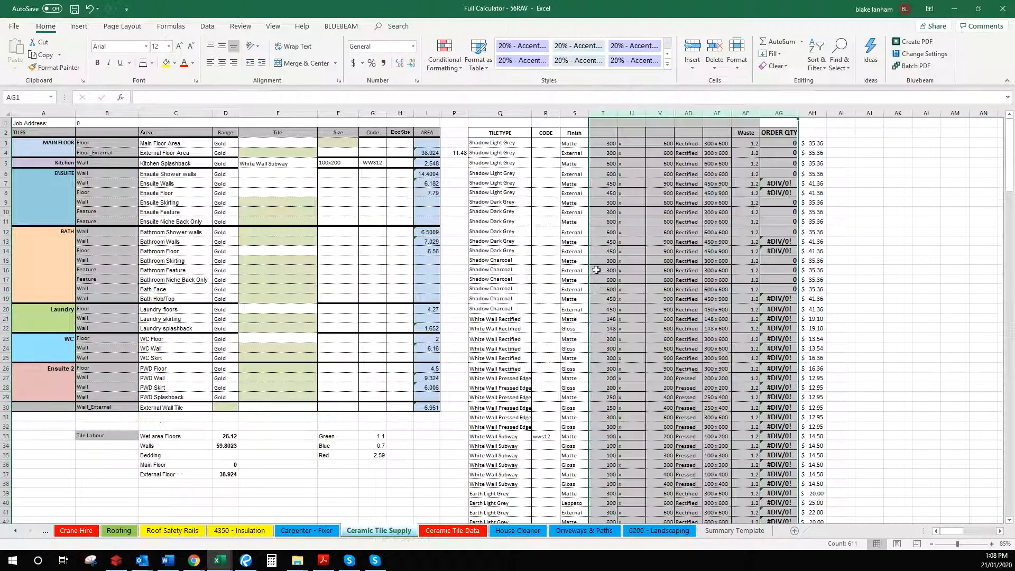
right_click(667, 257)
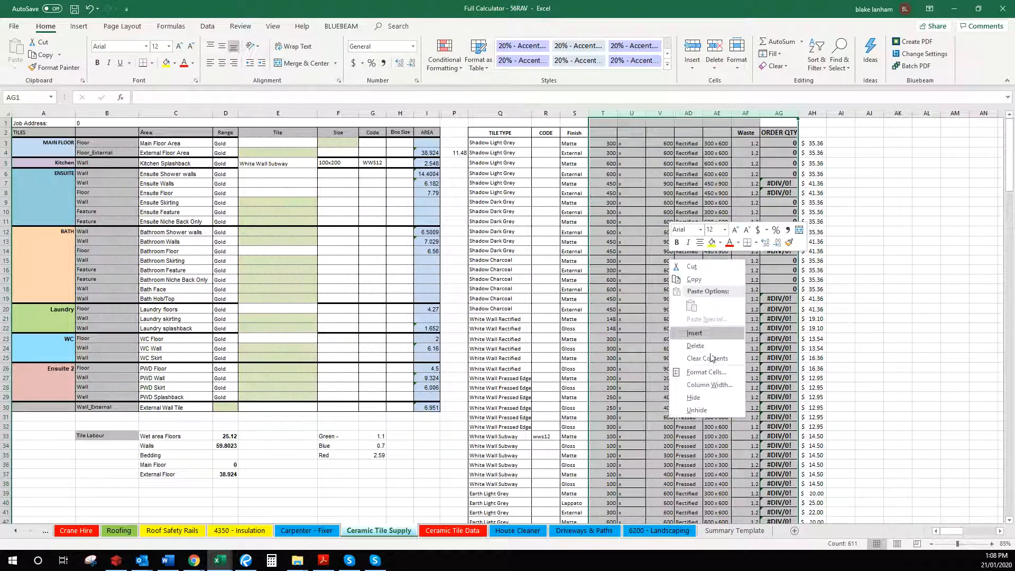
click(697, 410)
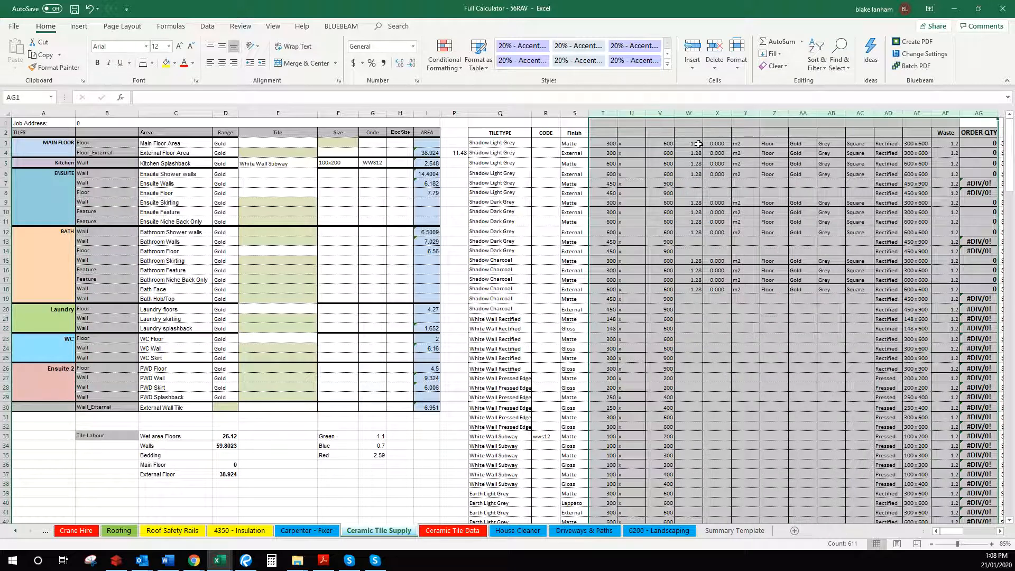
drag(697, 144, 693, 503)
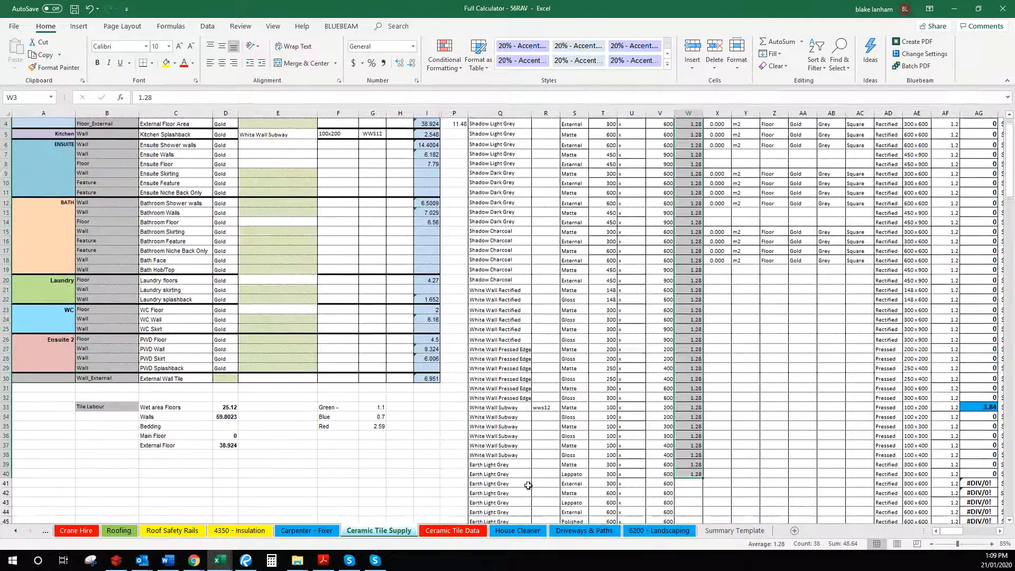
Copy Earth Charcoal from the tile type list into the Tile cells for External Floor Area and Ensuite Floor.
scroll(527, 485, down, 3)
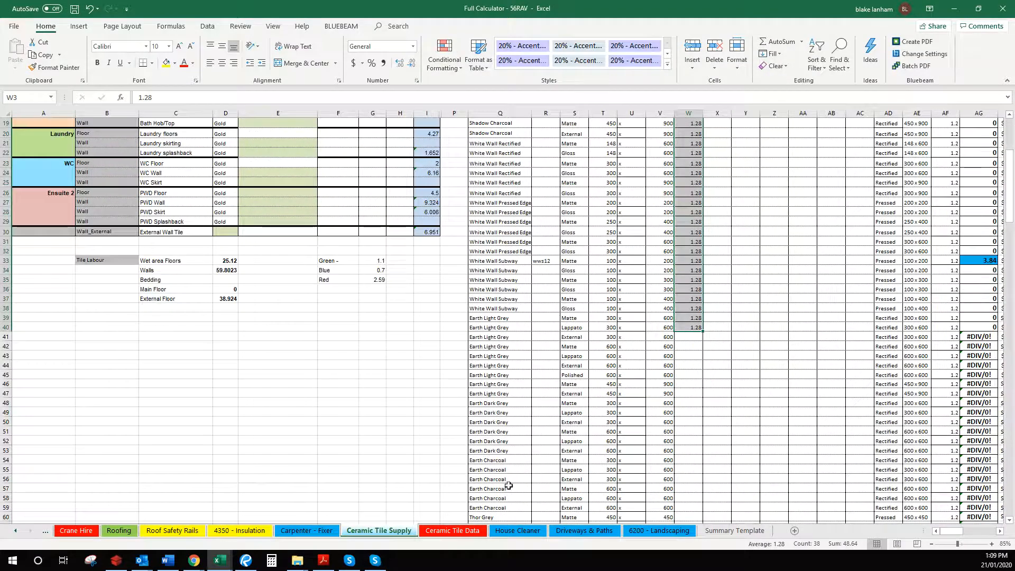
click(504, 461)
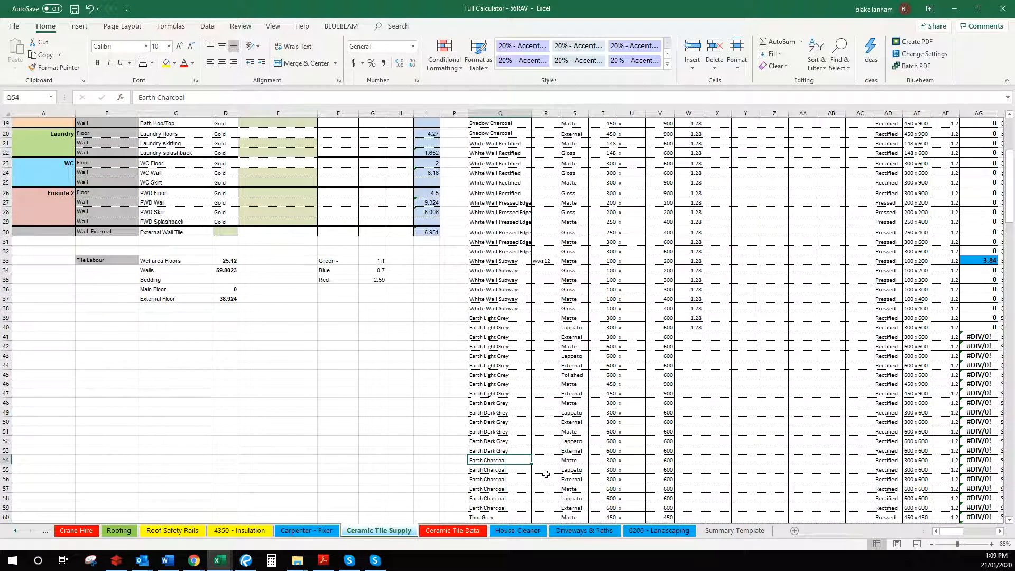
key(ctrl+c)
scroll(340, 317, up, 6)
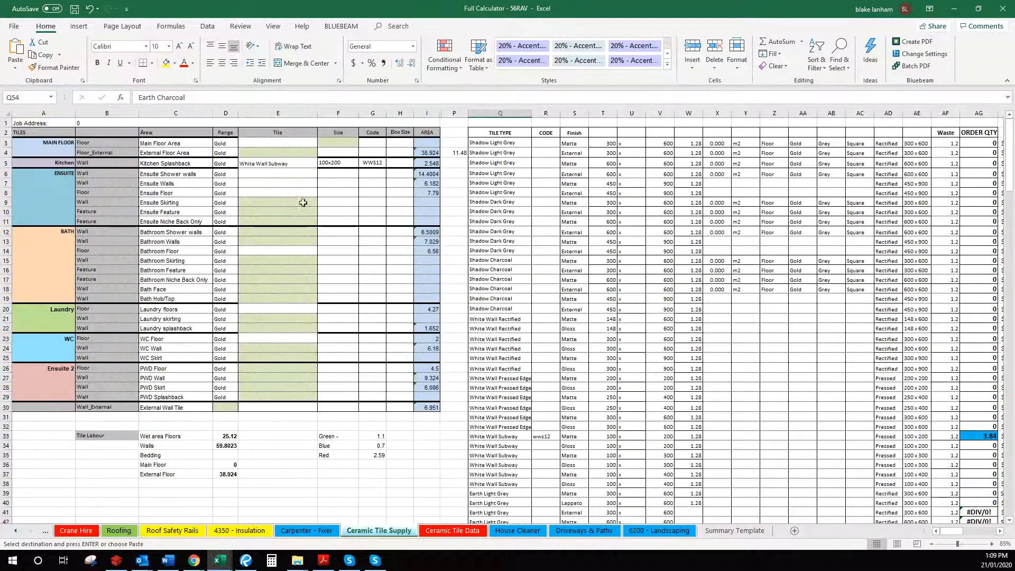
click(272, 145)
click(281, 154)
key(ctrl+v)
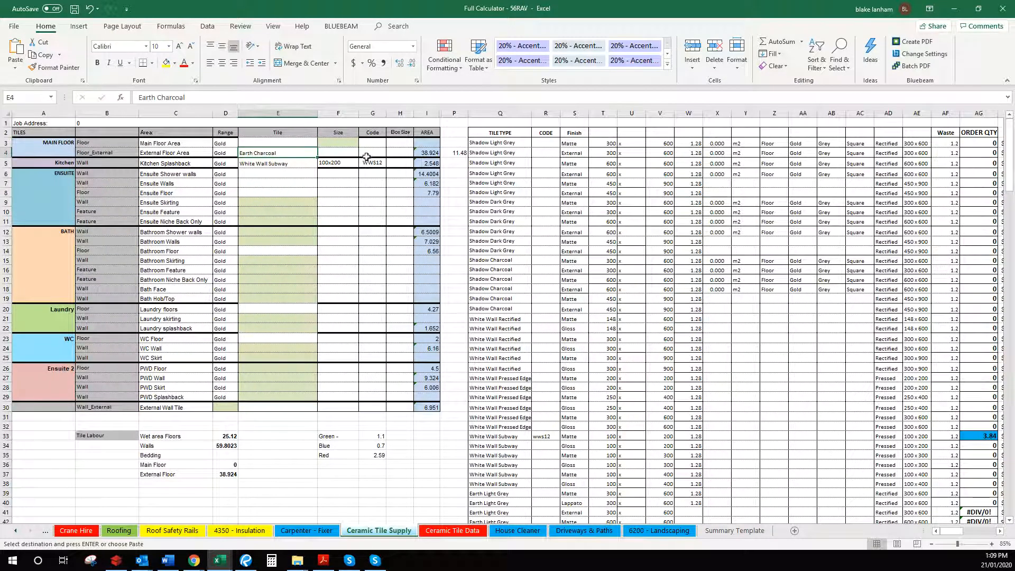
click(282, 192)
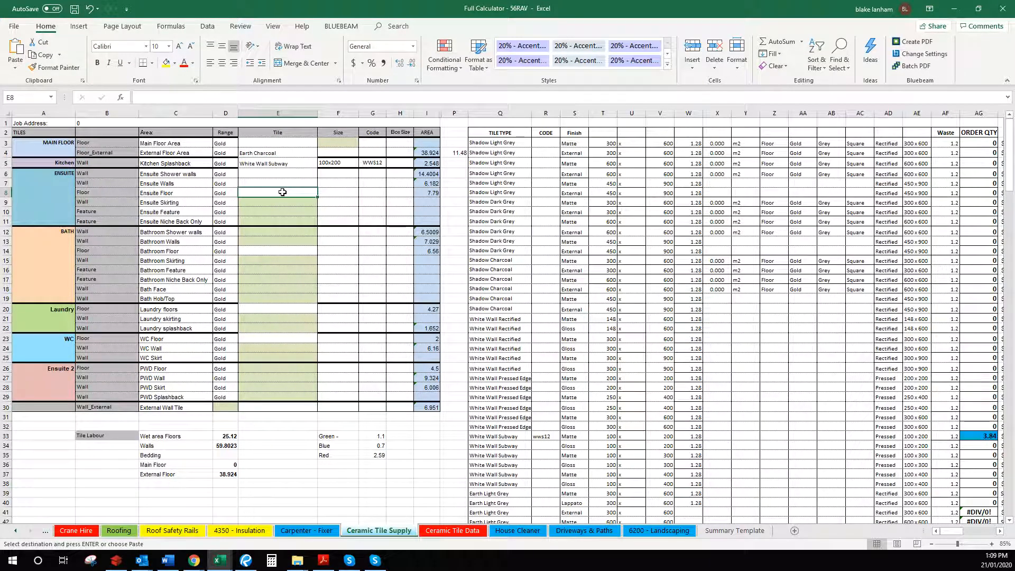
key(ctrl+v)
Enter the code ECM36 for the Earth Charcoal Matte 300 x 600 row of the tile type list.
scroll(524, 506, down, 2)
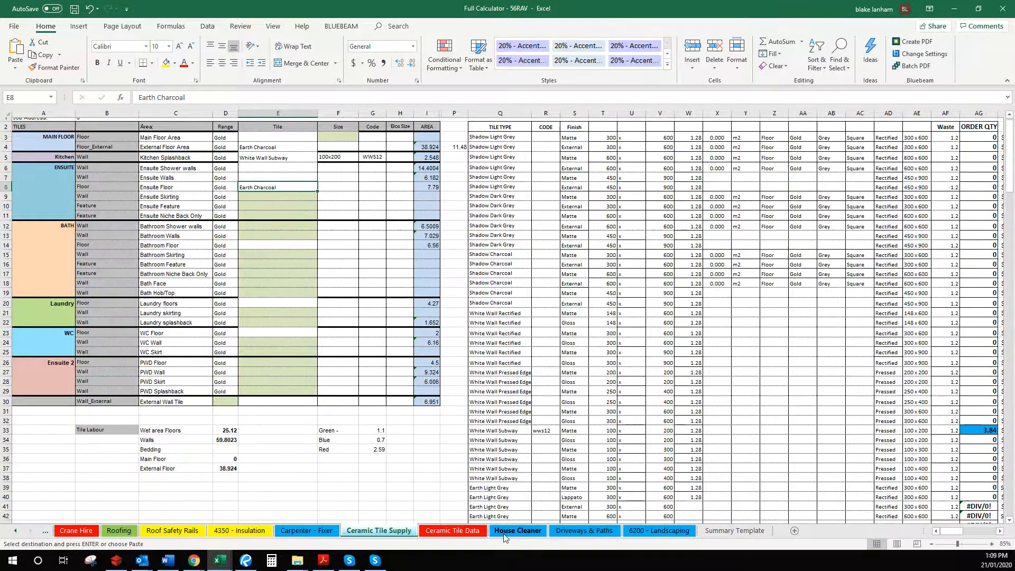
scroll(524, 506, down, 4)
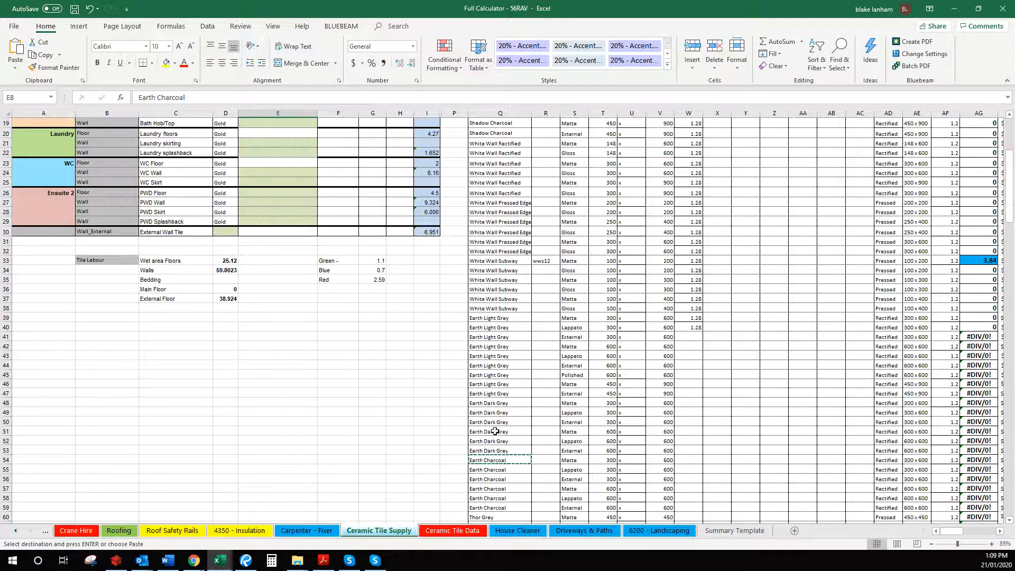
click(543, 460)
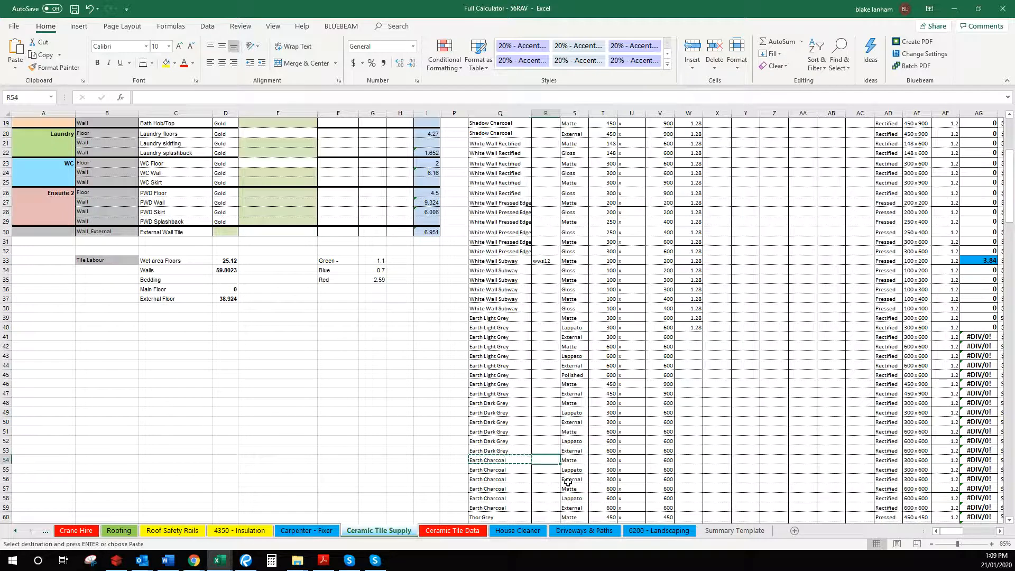
text(ECM36)
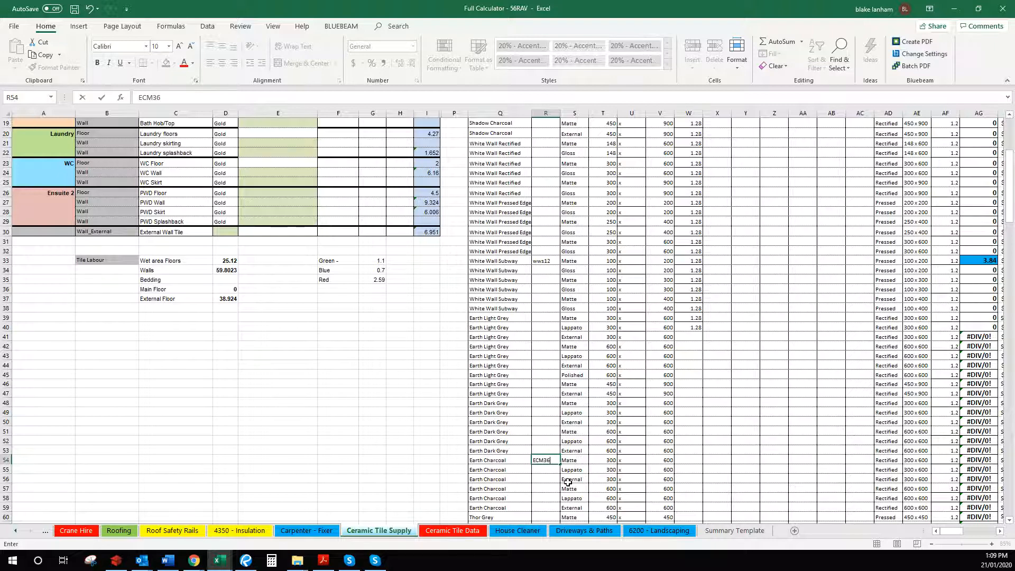
key(ctrl+Return)
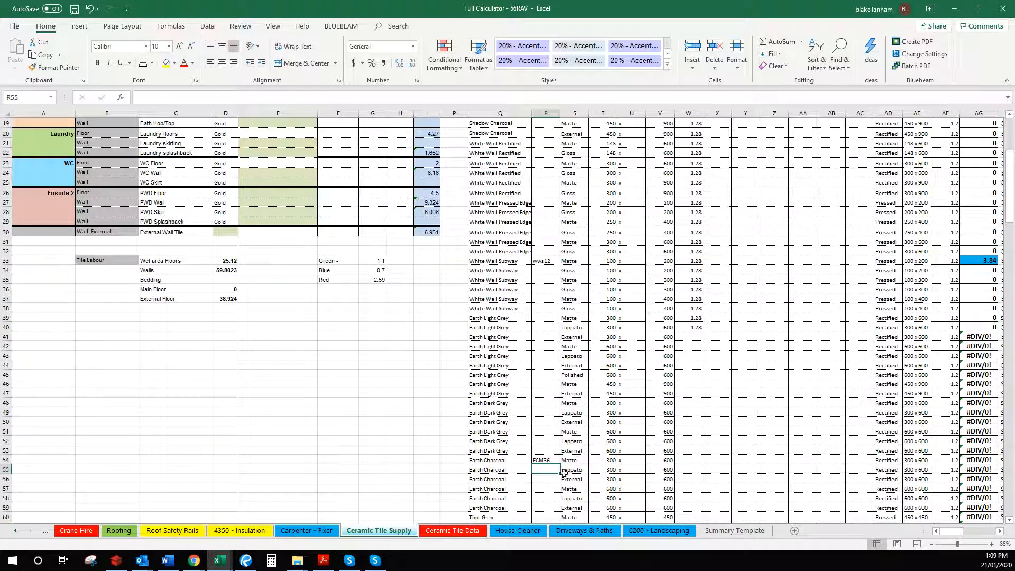
Put the code ECM36 in the Ensuite Floor row's Code cell and set its Size to 300x600.
key(ctrl+c)
scroll(317, 281, up, 6)
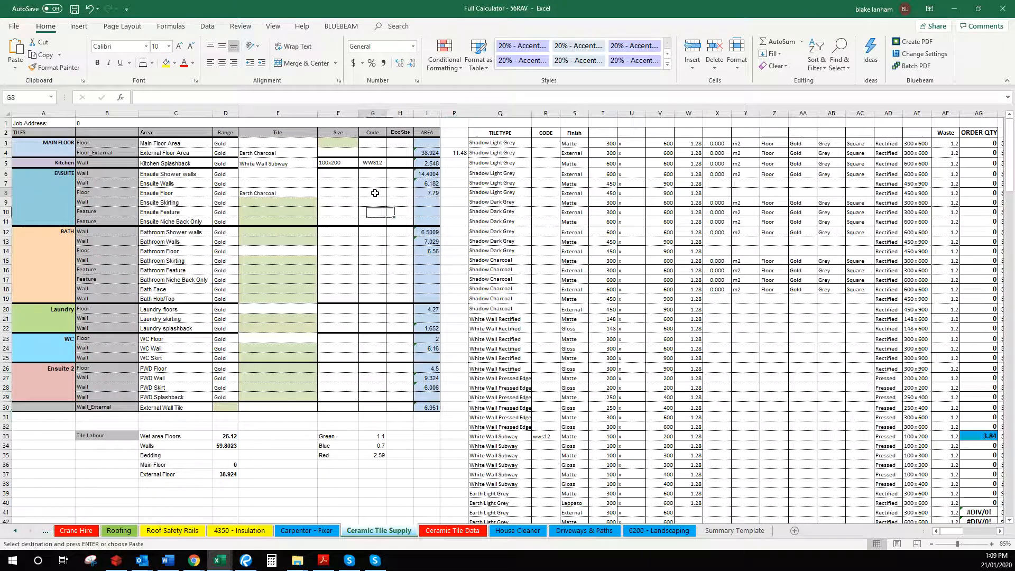
click(374, 194)
key(ctrl+v)
click(342, 193)
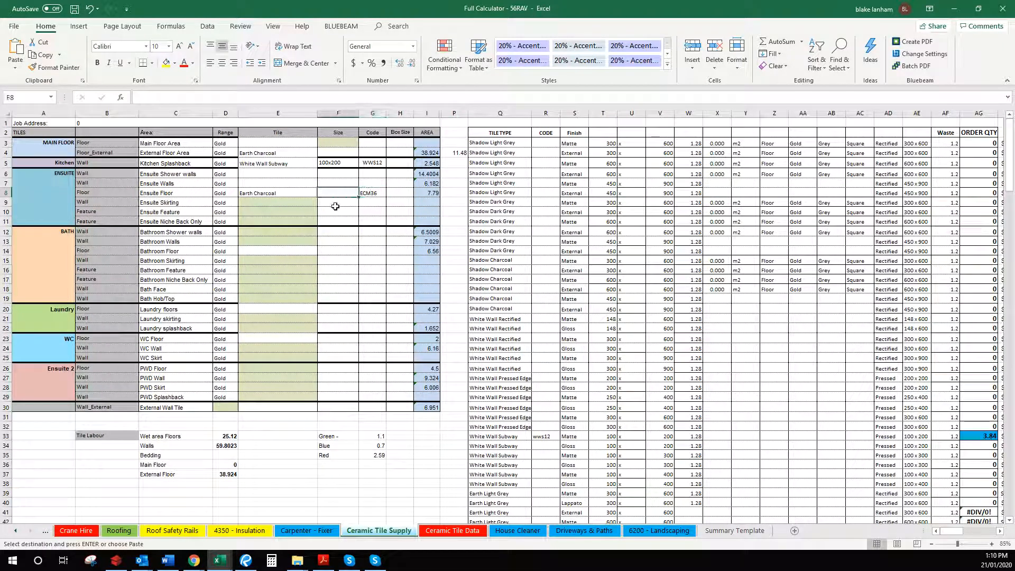
text(300x600)
key(Return)
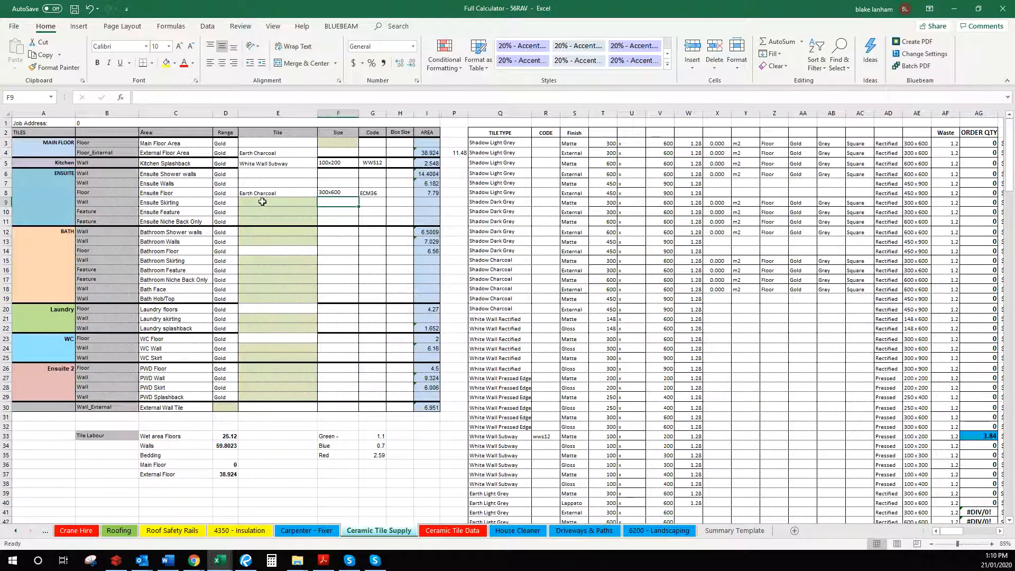
Extend the Ensuite Floor tile name to Earth Charcoal Matt.
click(280, 196)
click(203, 94)
text(Mat)
key(Return)
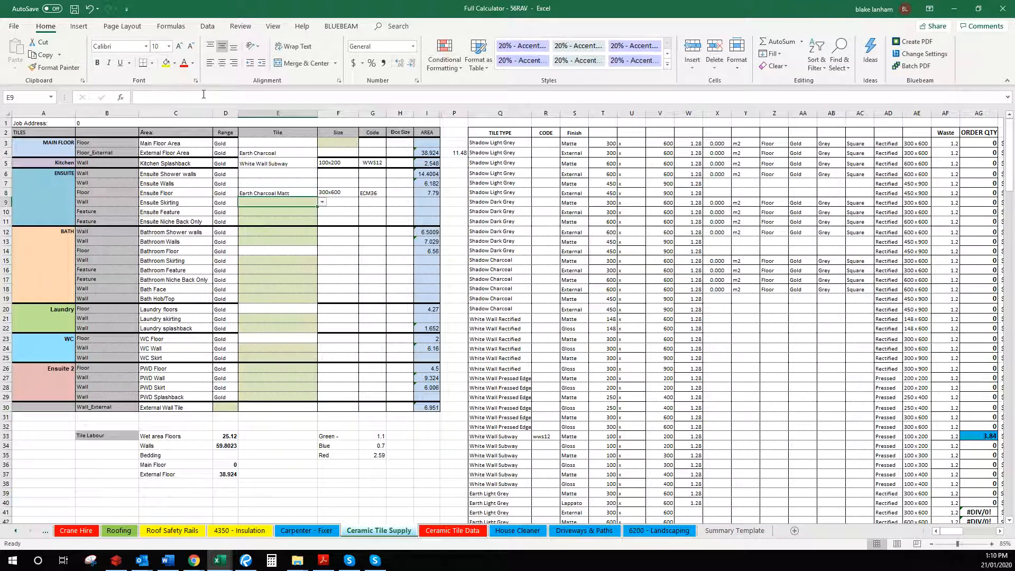
Extend the External Floor Area tile name to Earth Charcoal External and set its Size to 300x600.
click(291, 152)
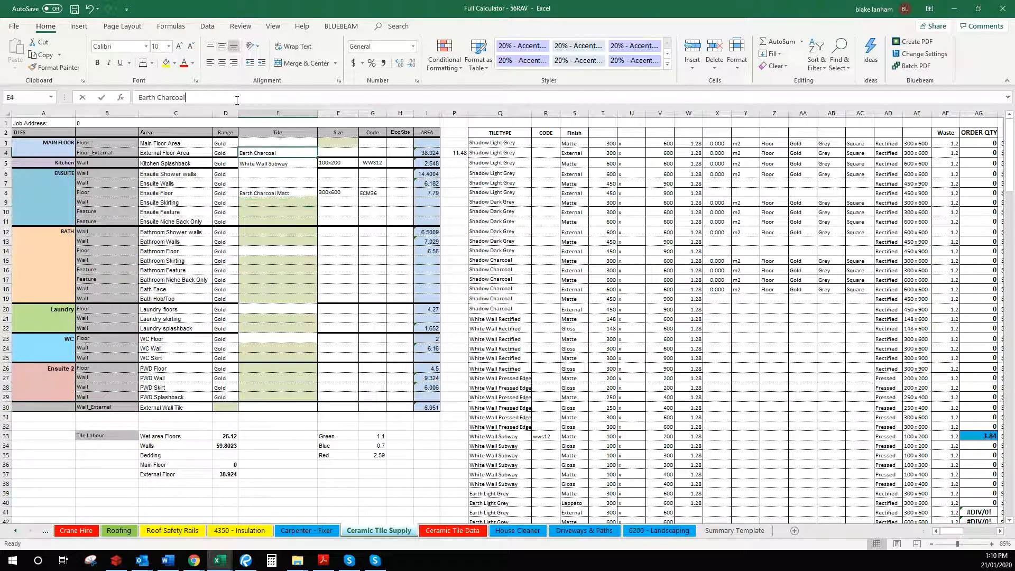
text(E)
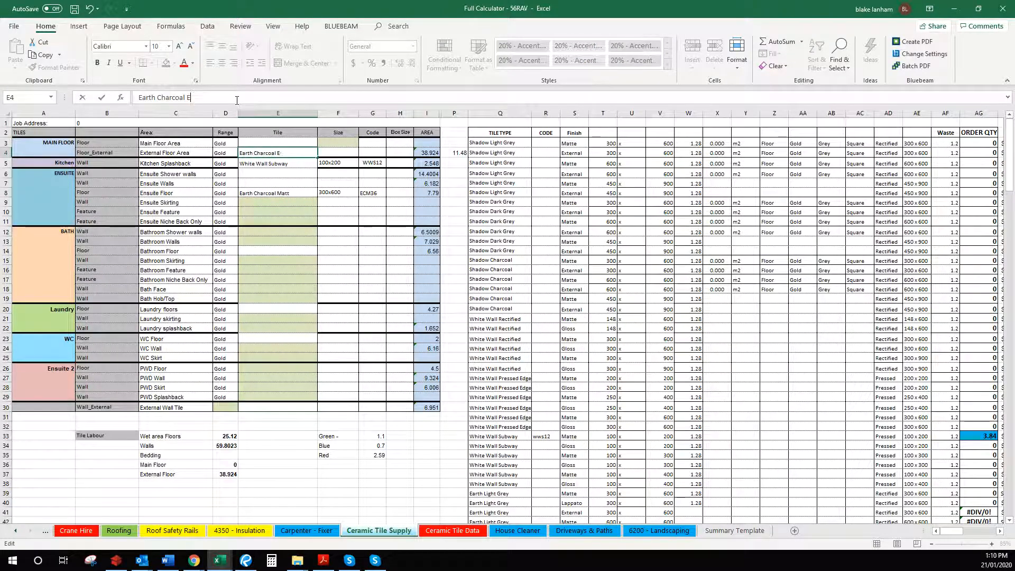
text(xternal)
click(344, 151)
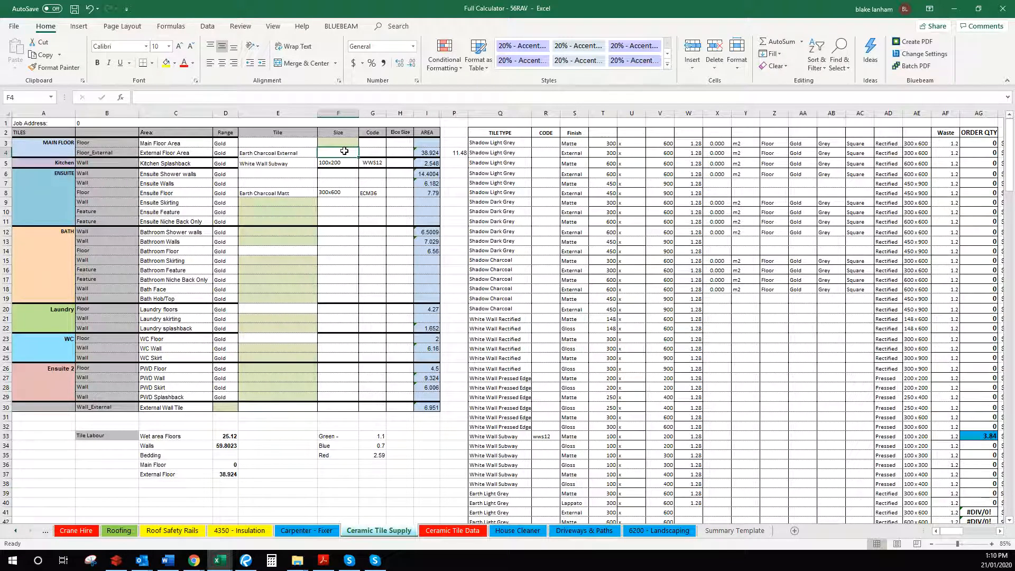
text(300x600)
key(Return)
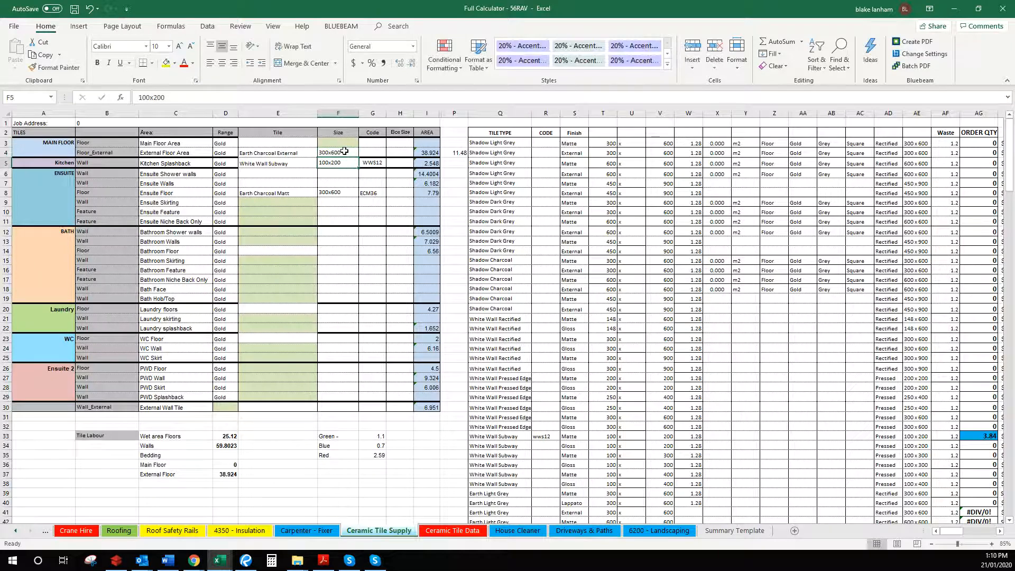
Enter the code ECE36 for the Earth Charcoal External 300 x 600 row of the tile type list.
scroll(589, 473, down, 7)
scroll(589, 473, down, 2)
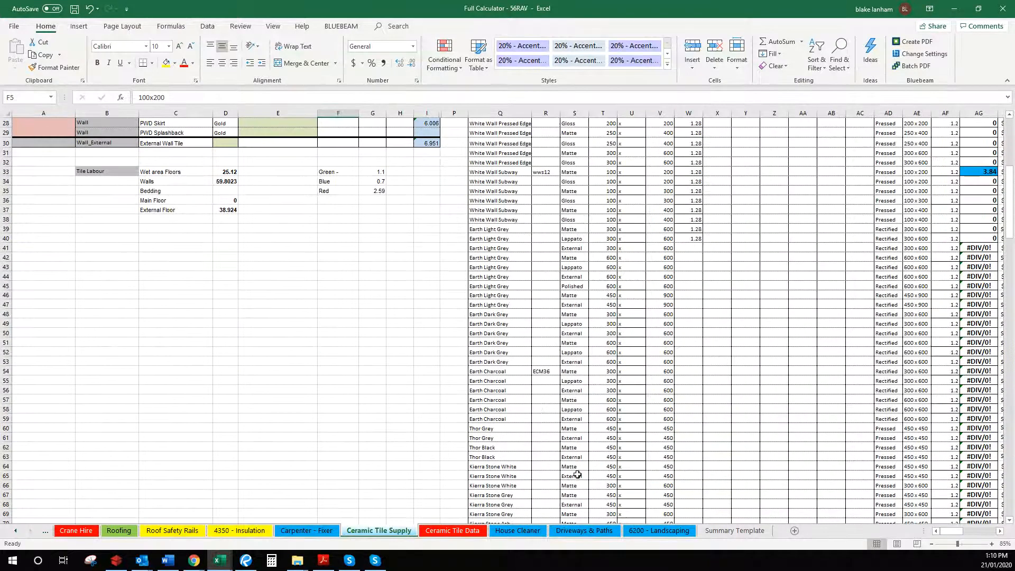
click(538, 391)
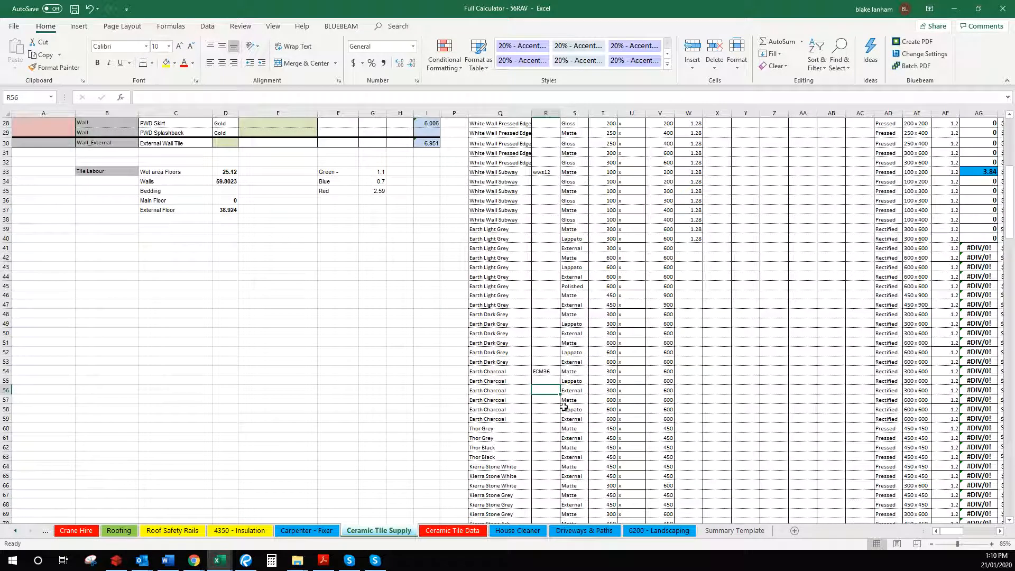
text(ECM36)
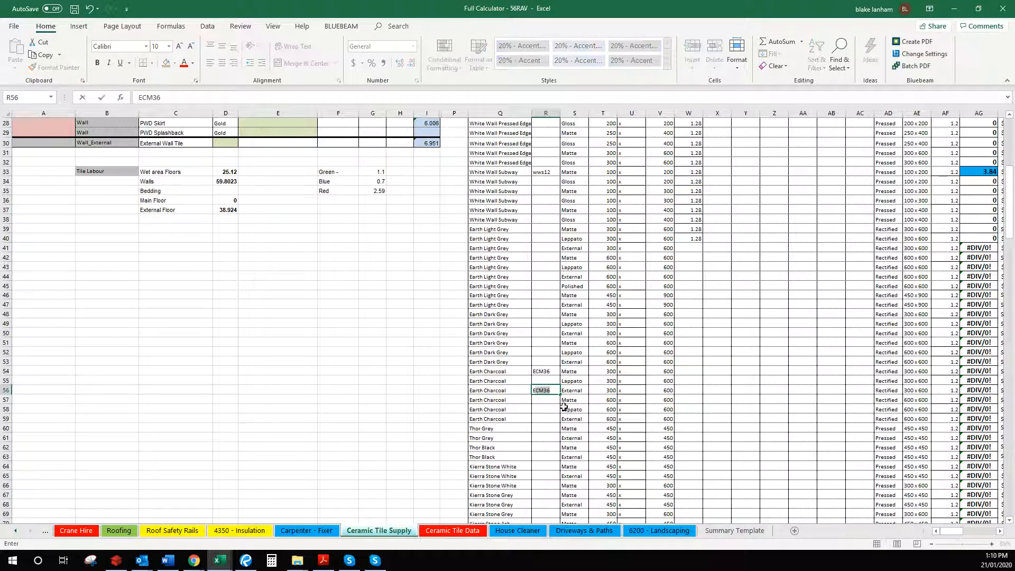
text(E)
key(Return)
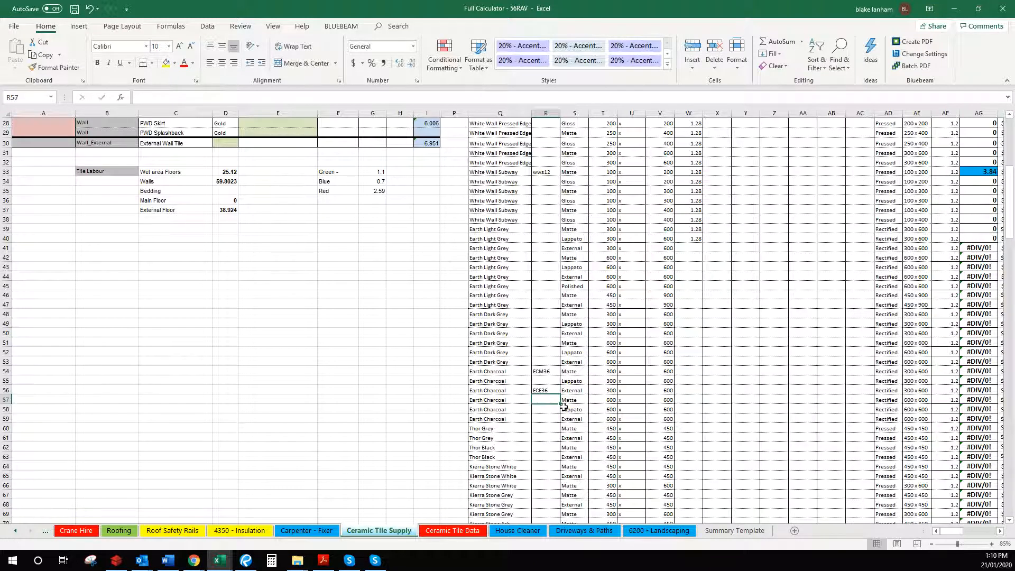
Fill the 1.28 from W38 down column W to W67, past the Earth Charcoal rows.
drag(693, 220, 689, 495)
scroll(303, 351, up, 8)
scroll(309, 323, up, 1)
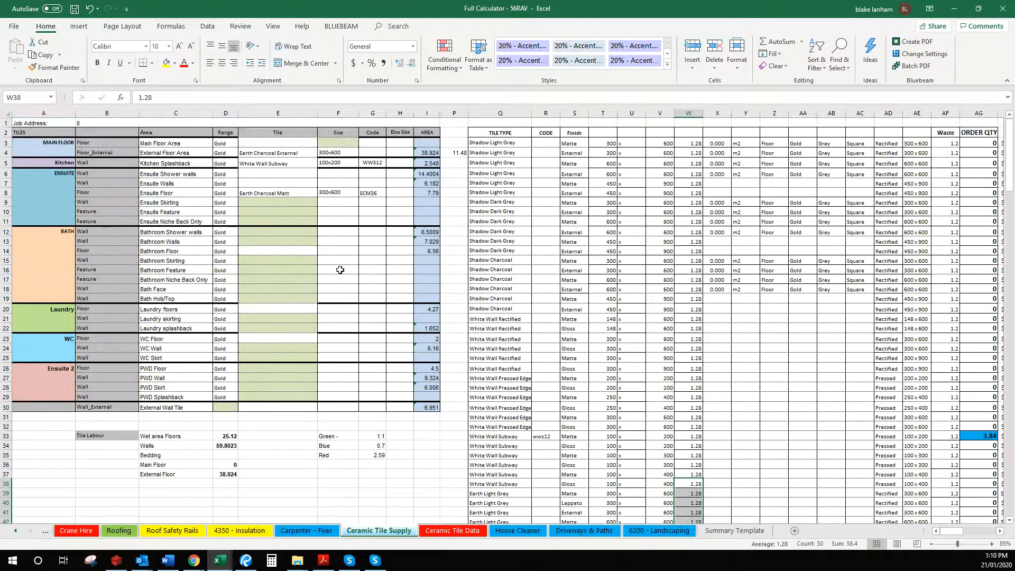
Copy the Kitchen Splashback's White Wall Subway tile, size and code into the Ensuite Shower walls and Ensuite Walls rows.
drag(286, 165, 370, 164)
key(ctrl+c)
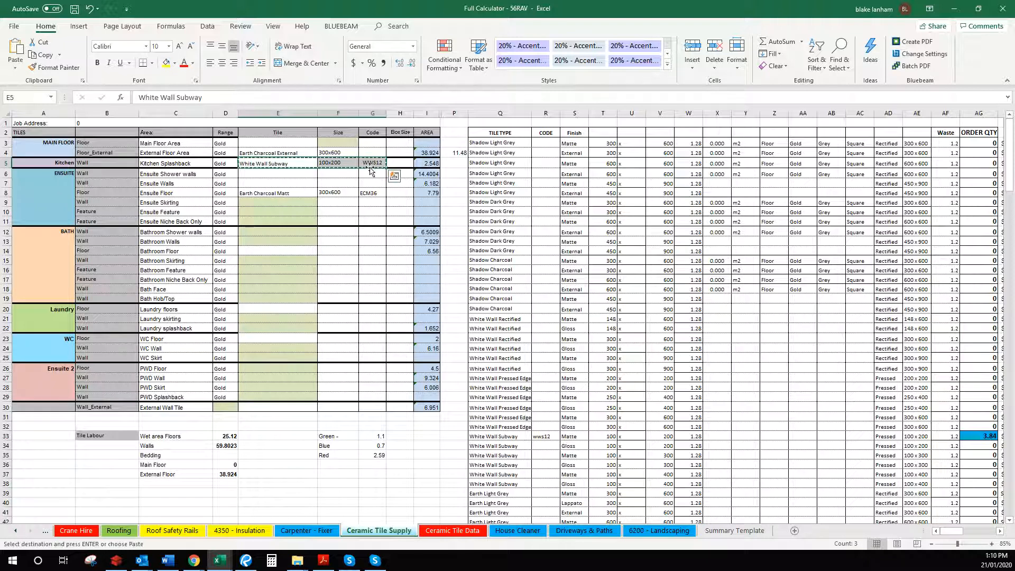
right_click(276, 174)
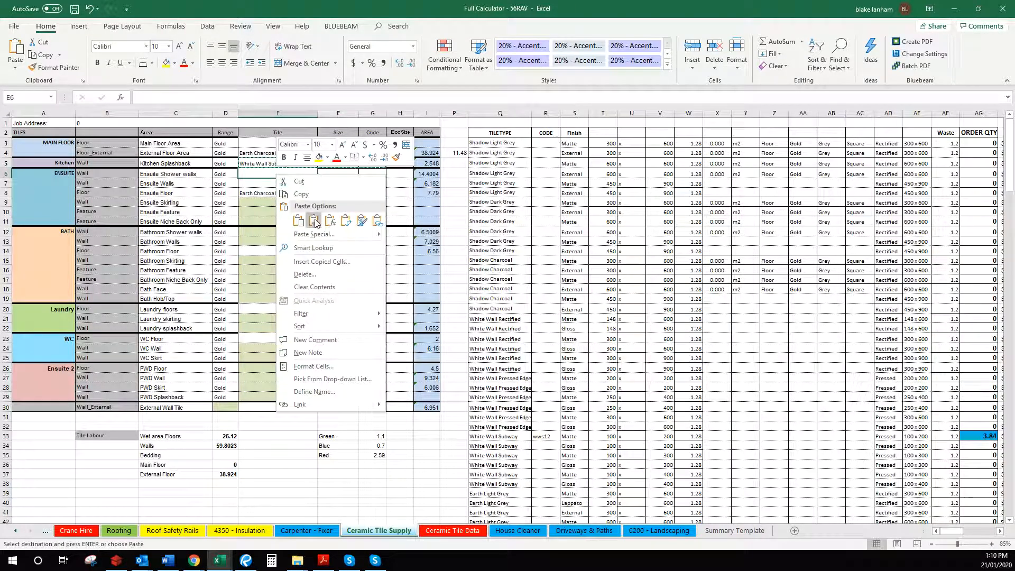
click(299, 204)
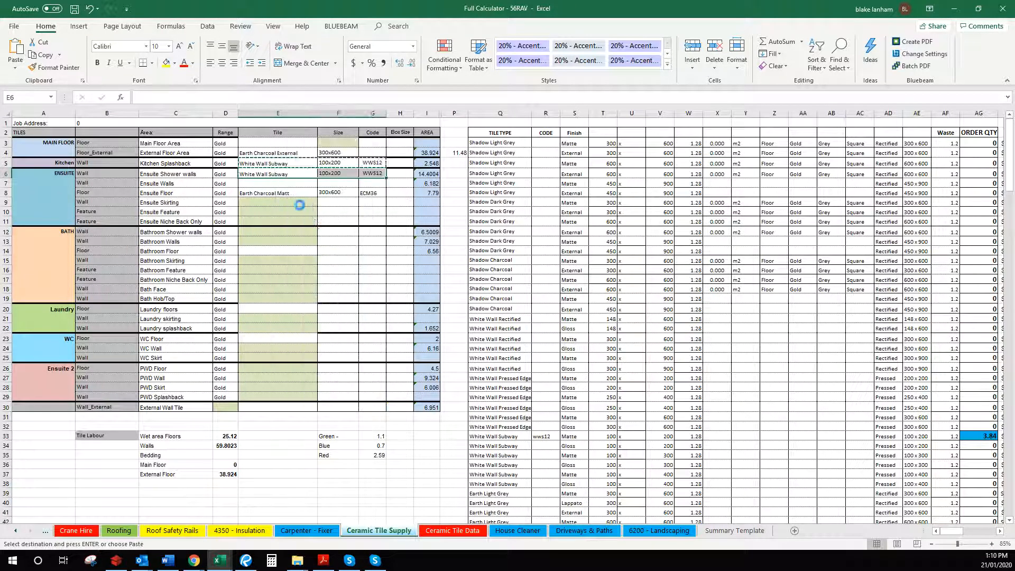
right_click(284, 183)
click(320, 230)
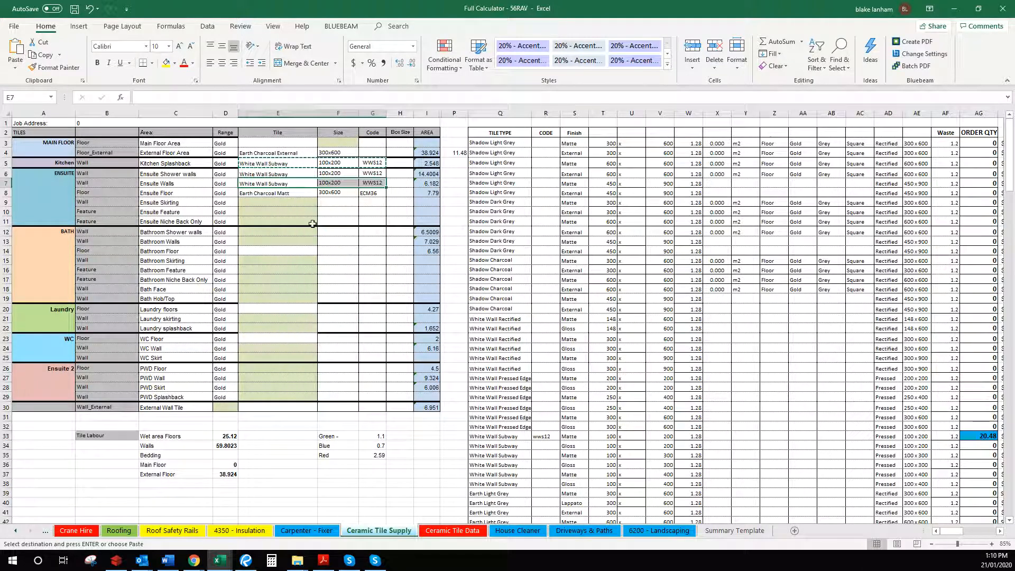
Paste the copied White Wall Subway tile, size and code into the Bathroom Shower walls and Bathroom Walls rows.
right_click(274, 231)
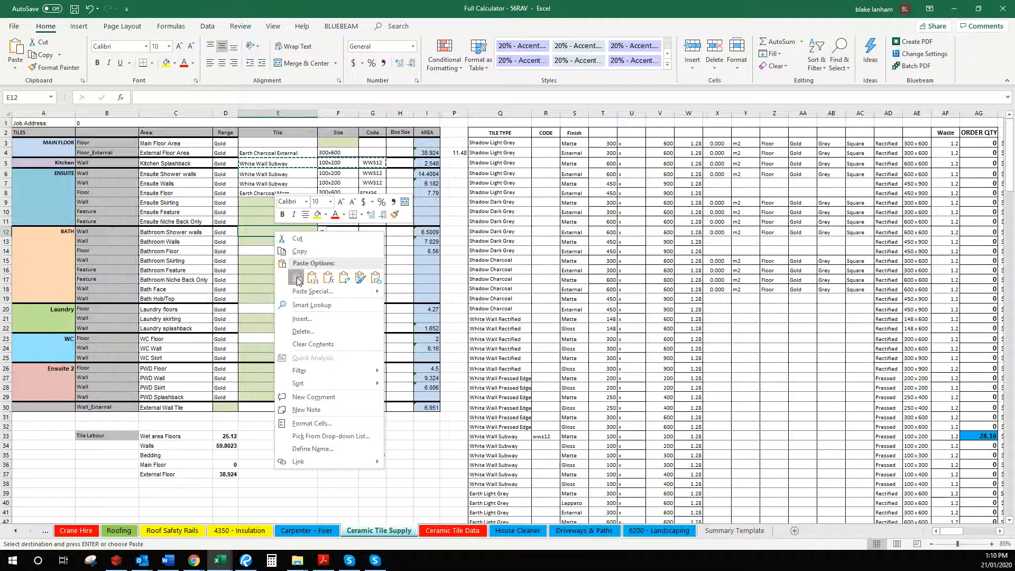
click(297, 278)
click(282, 243)
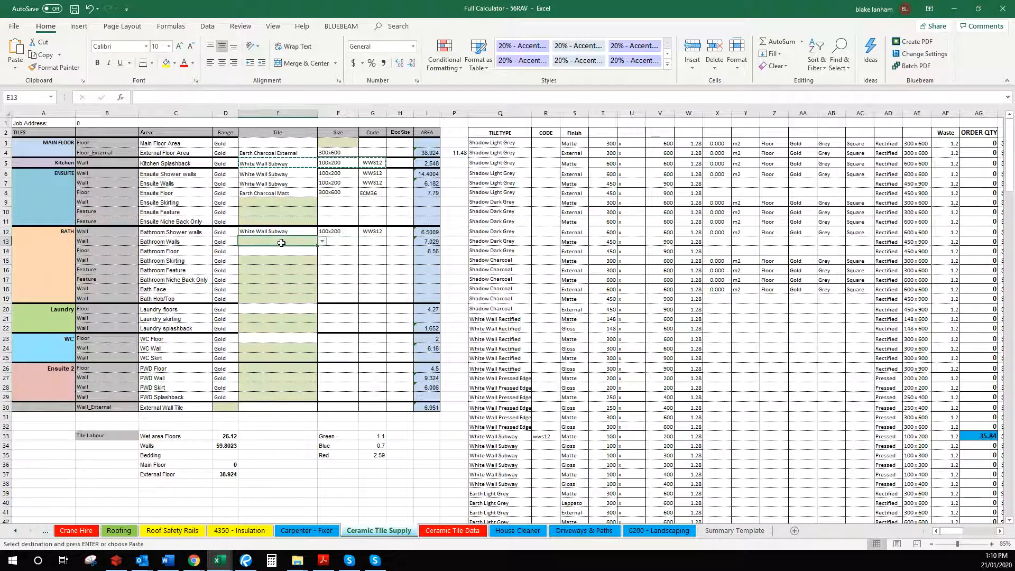
right_click(281, 242)
click(306, 291)
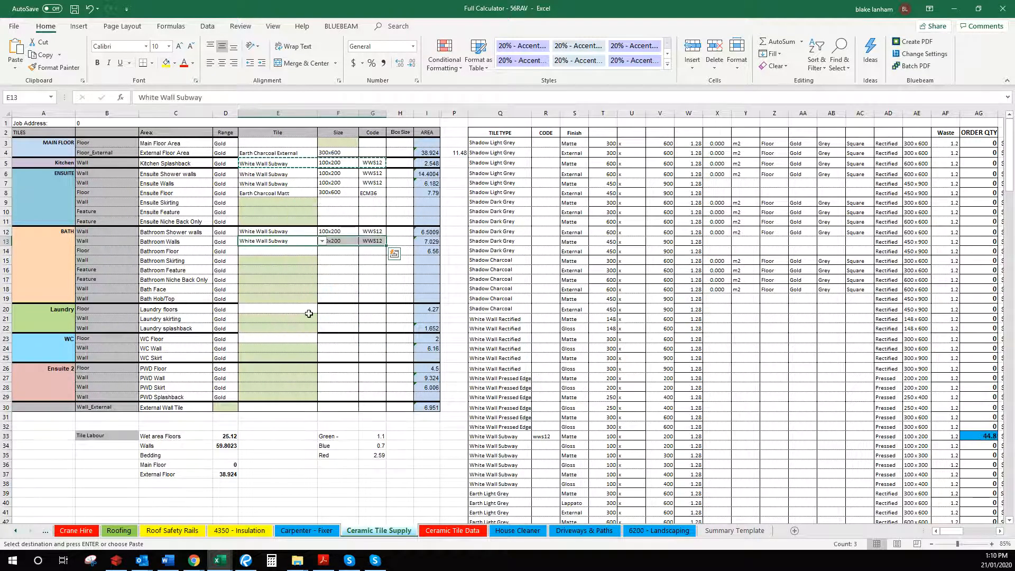
Paste the copied White Wall Subway tile, size and code into the Laundry splashback and WC Wall rows.
click(290, 329)
right_click(292, 329)
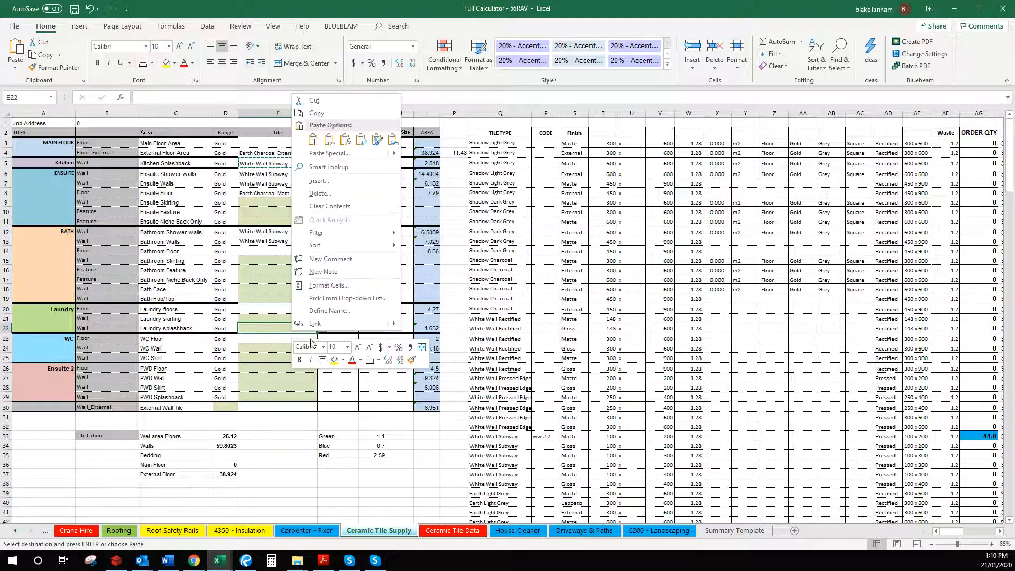
click(314, 139)
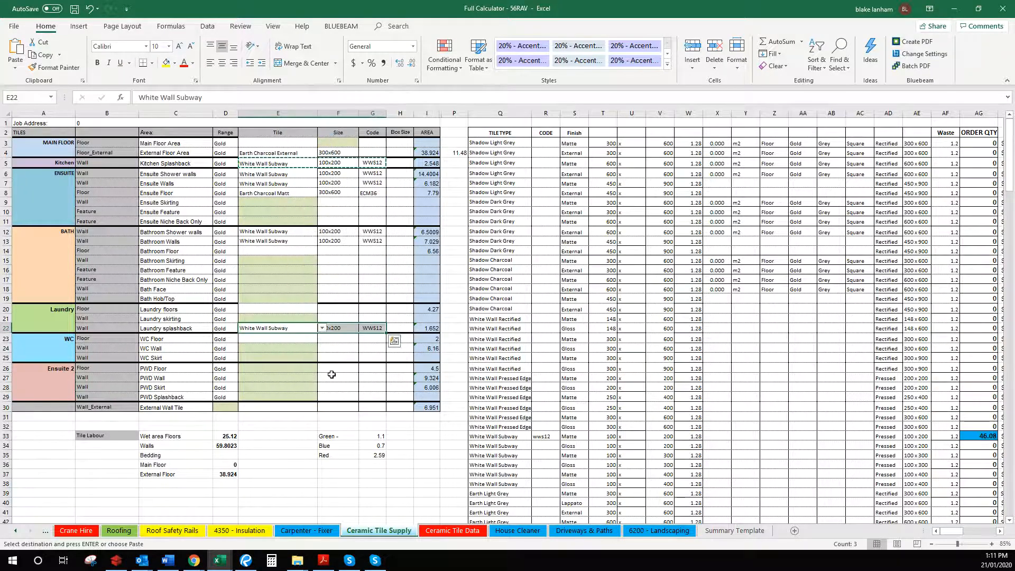
click(278, 352)
right_click(278, 352)
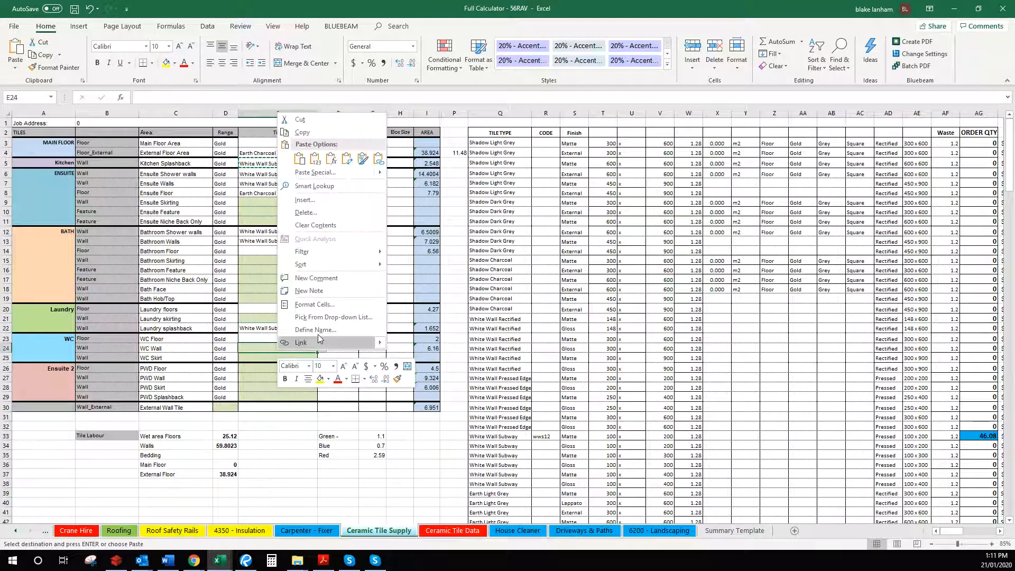
click(318, 165)
Paste the copied White Wall Subway tile, size and code into the PWD Wall and PWD Skirt rows.
click(261, 381)
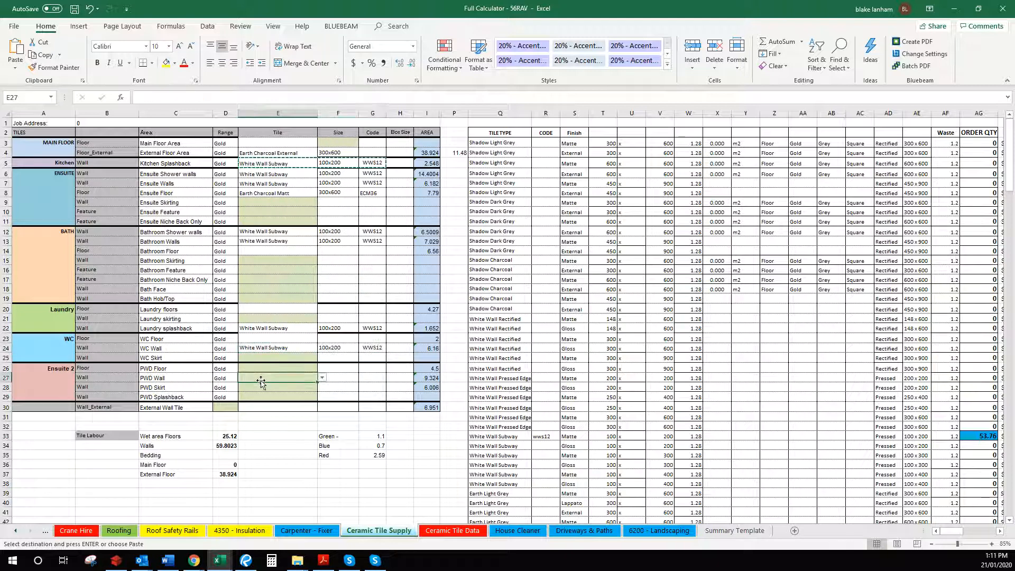
right_click(274, 379)
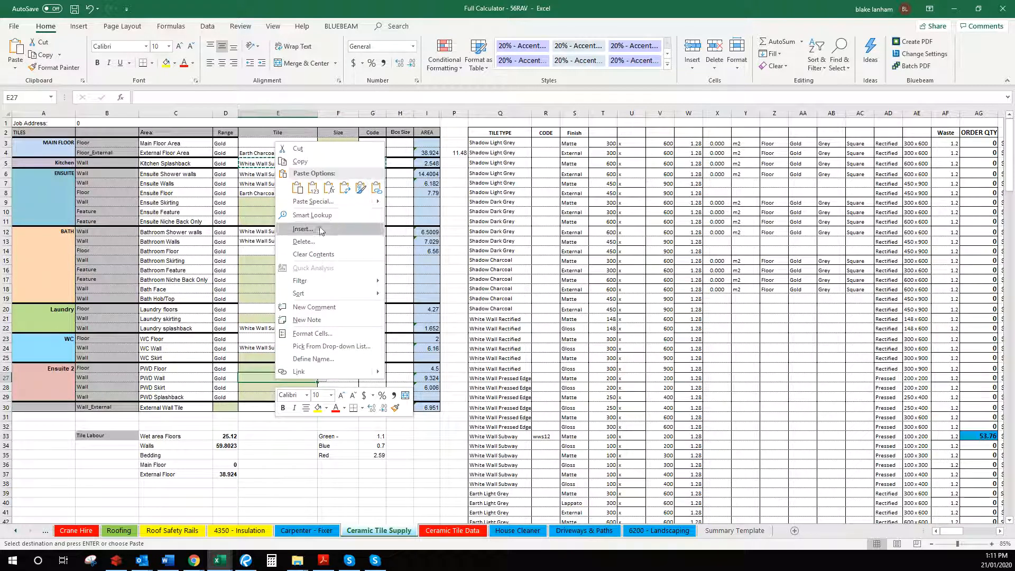
click(313, 188)
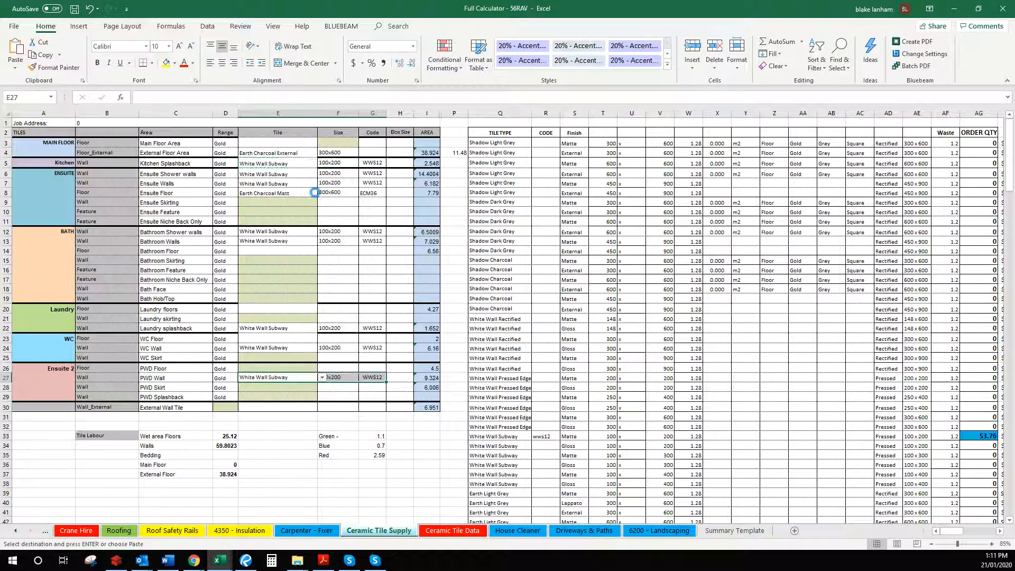
click(279, 388)
right_click(279, 388)
click(318, 197)
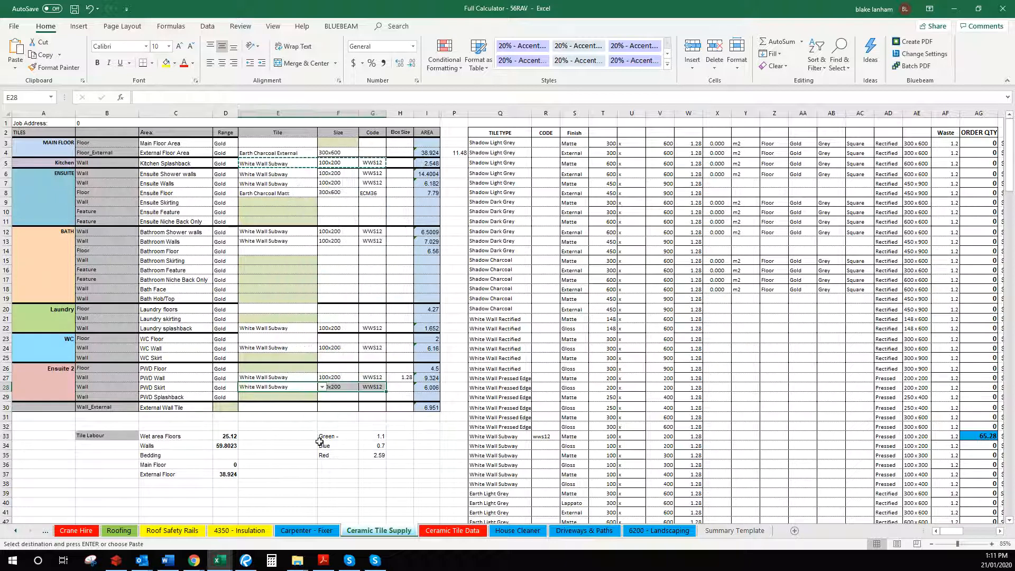
click(423, 454)
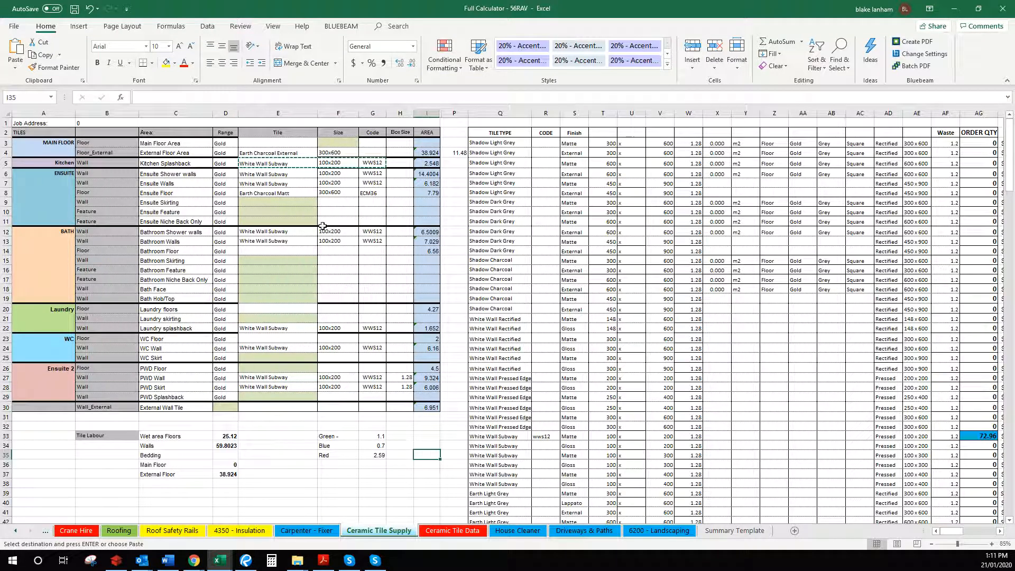
Copy the Ensuite Floor's Earth Charcoal Matt tile, size and code into the Bathroom Floor and Laundry floors rows.
drag(299, 193, 372, 193)
right_click(330, 194)
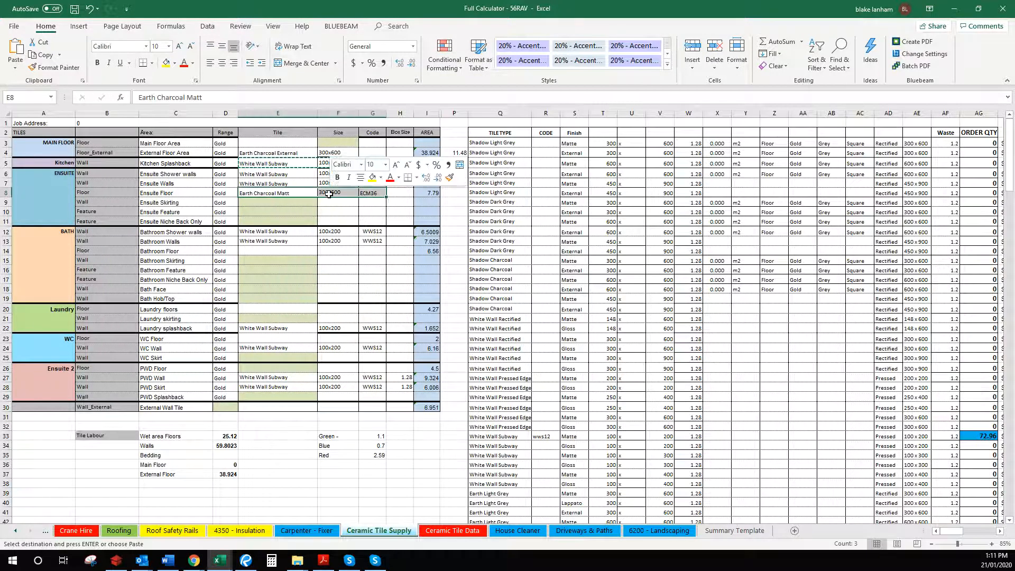
click(354, 216)
right_click(281, 252)
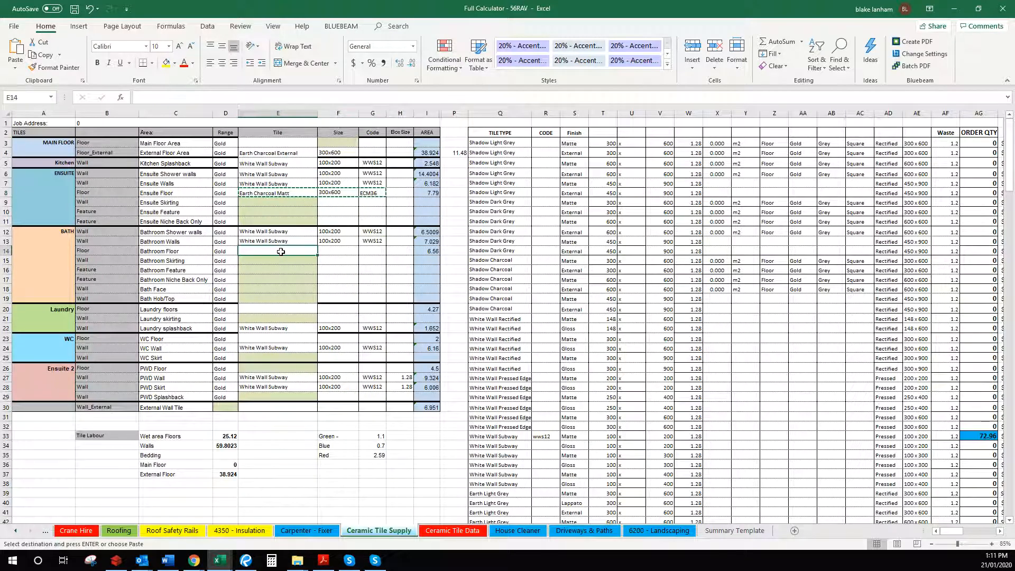
click(318, 299)
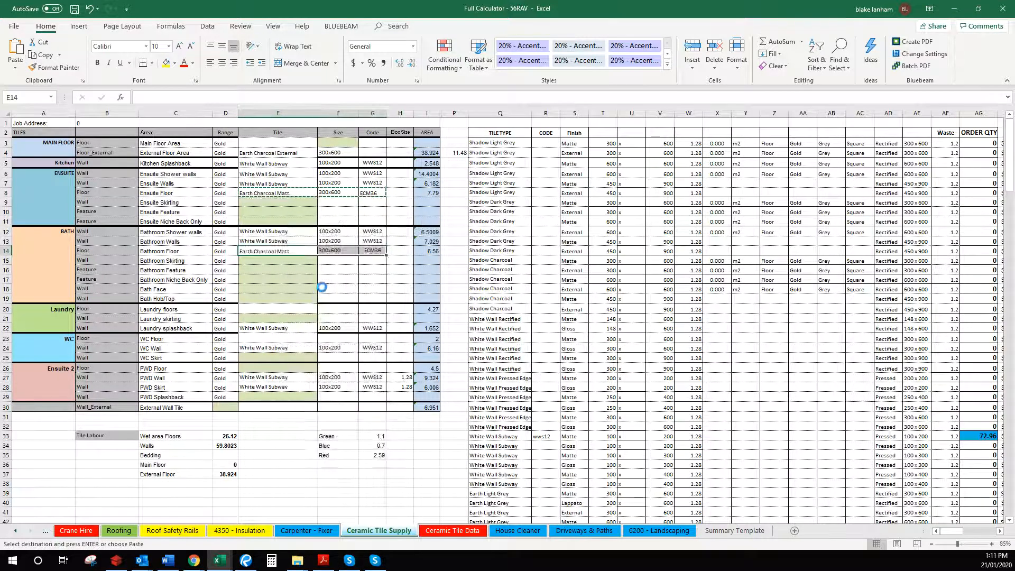
right_click(275, 309)
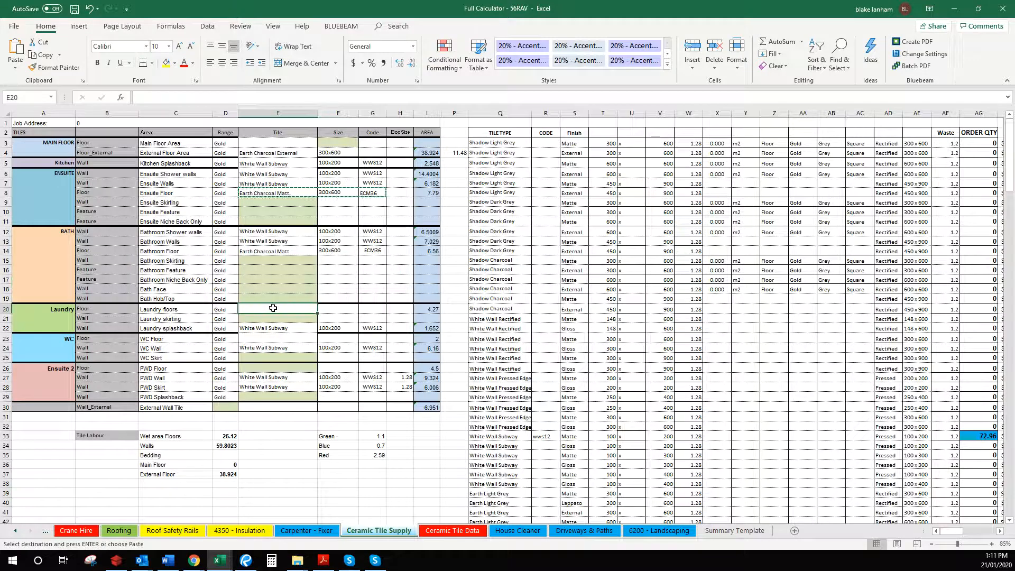
click(314, 354)
Paste the copied Earth Charcoal Matt tile, size and code into the WC Floor and PWD Floor rows.
right_click(268, 339)
click(308, 146)
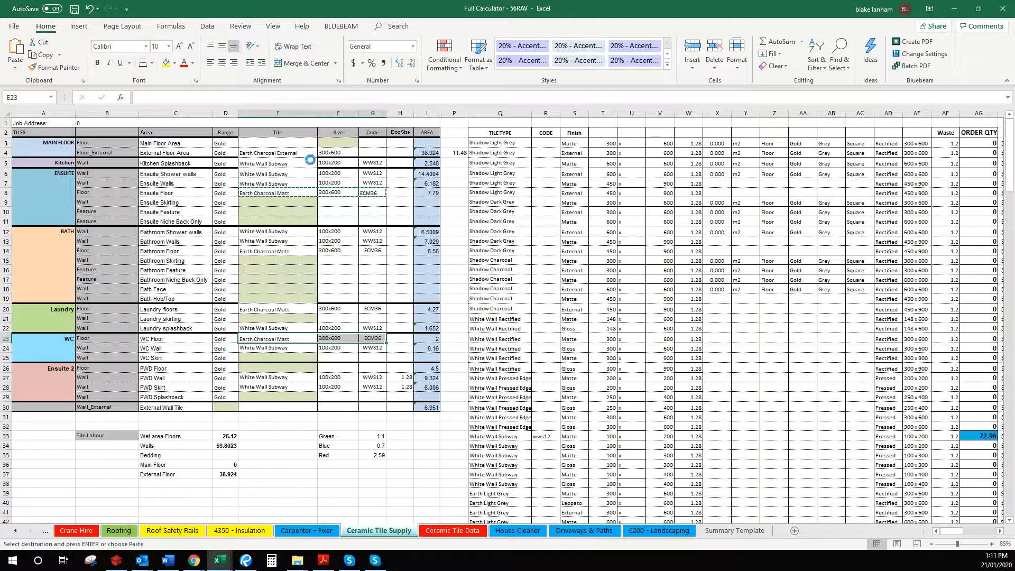
click(272, 371)
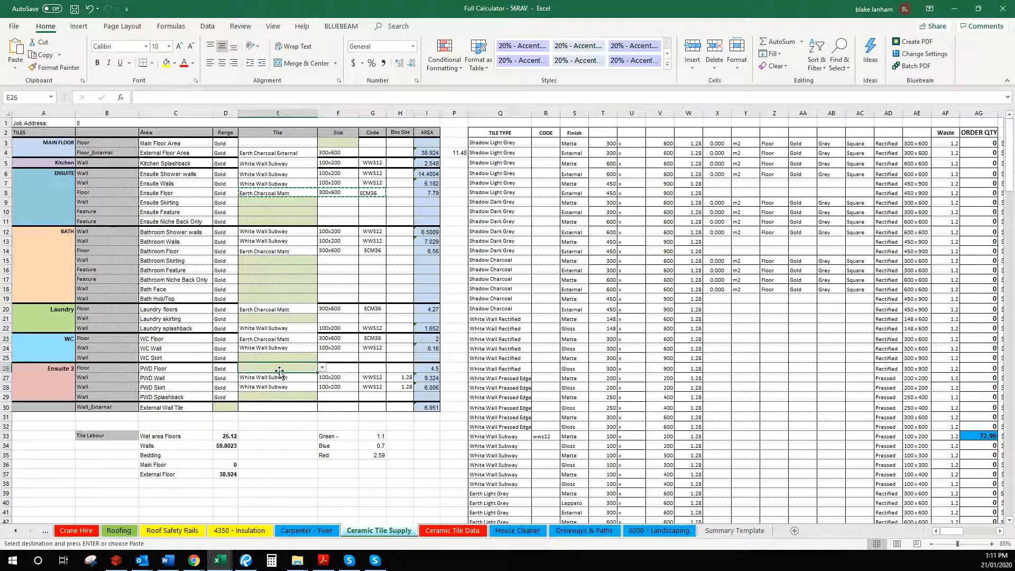
right_click(295, 369)
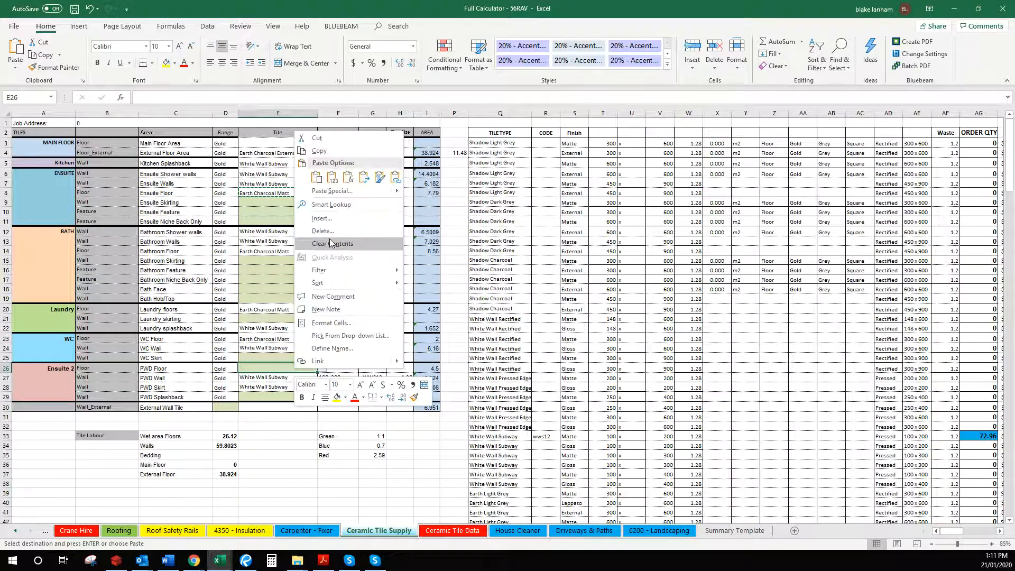
click(332, 177)
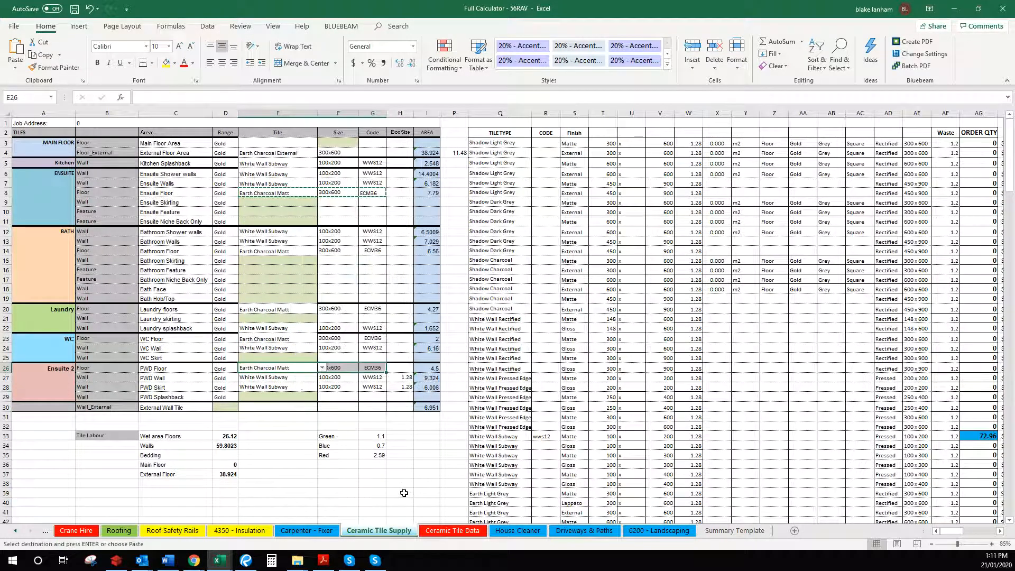
click(306, 434)
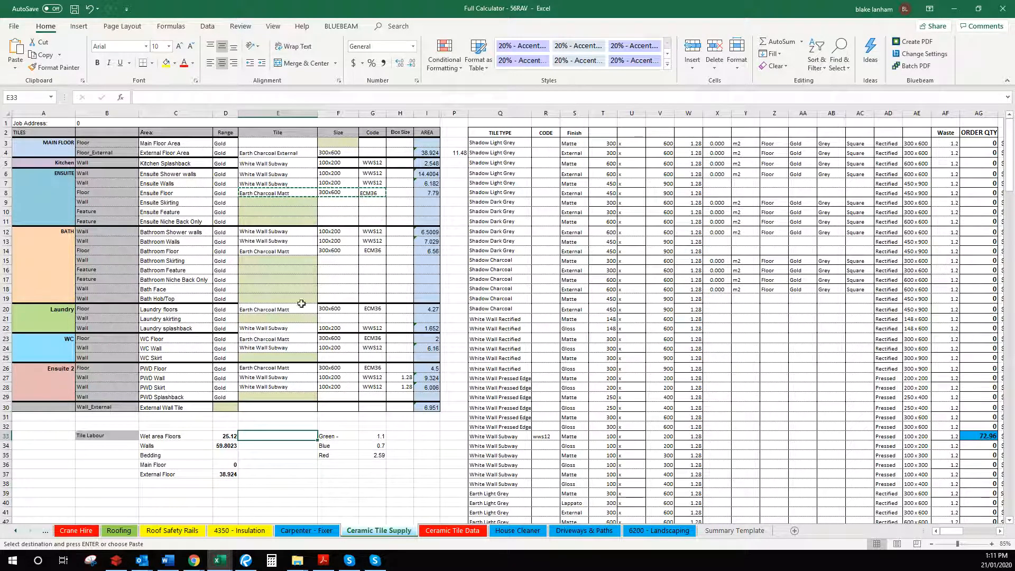
Copy the PWD Skirt's White Wall Subway tile, size and code into the External Wall Tile row.
drag(265, 387, 360, 386)
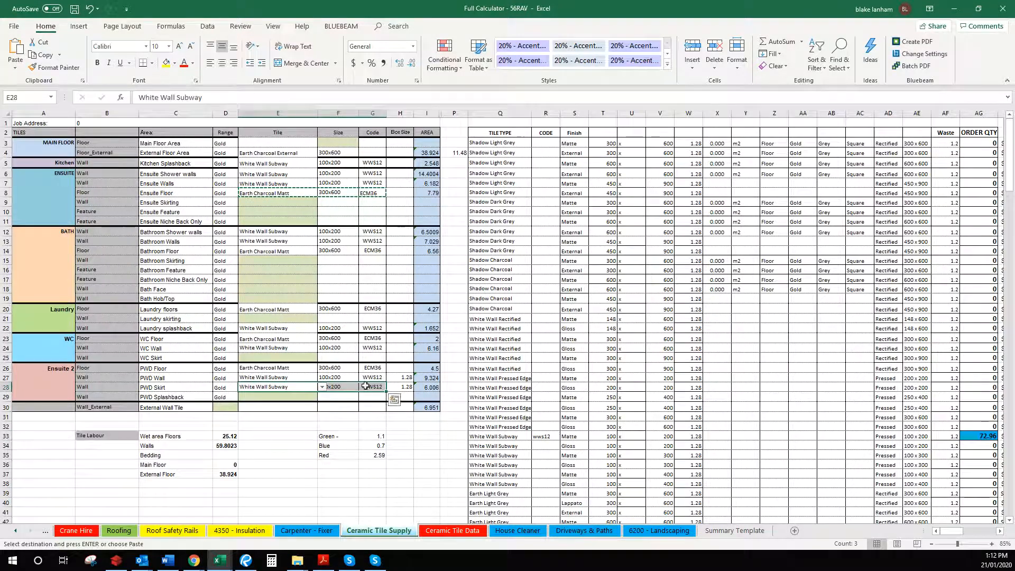
right_click(296, 386)
click(323, 180)
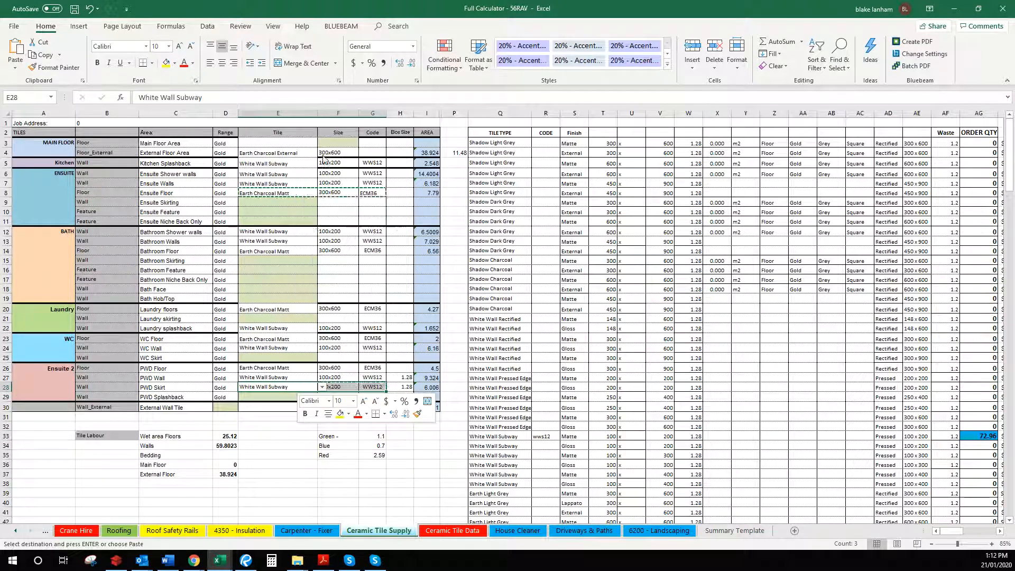
click(283, 408)
right_click(283, 409)
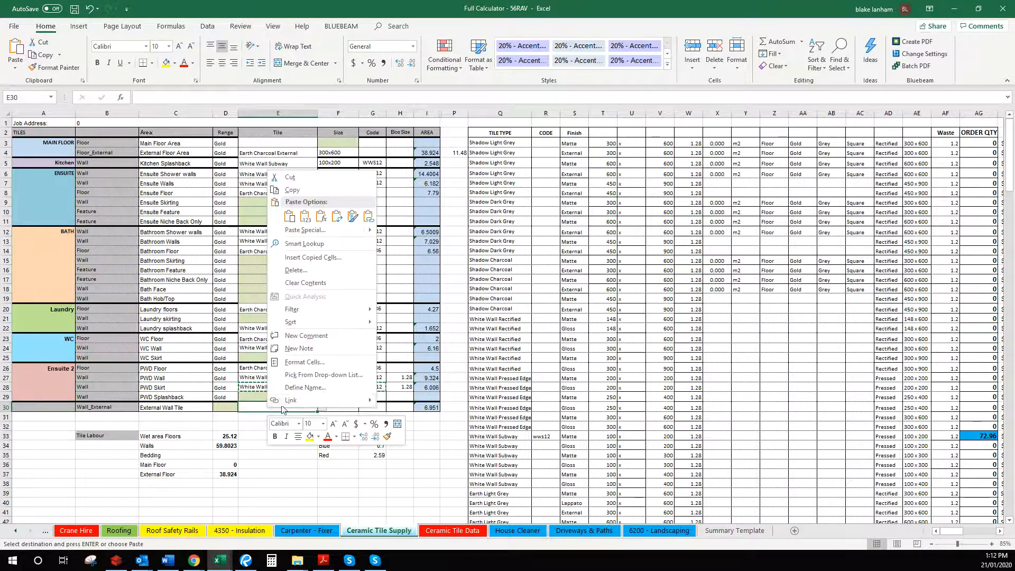
click(305, 216)
click(415, 454)
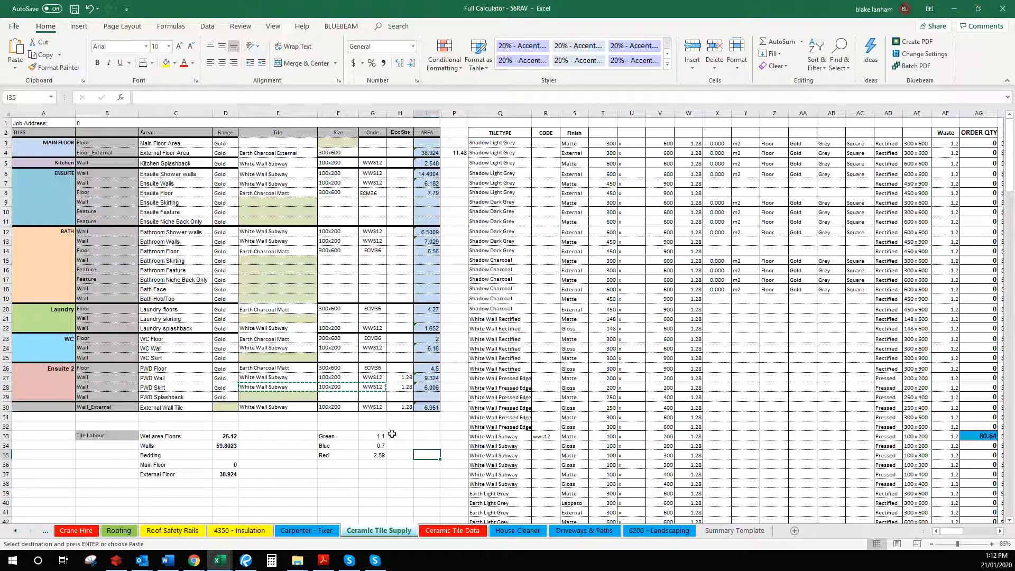
key(Escape)
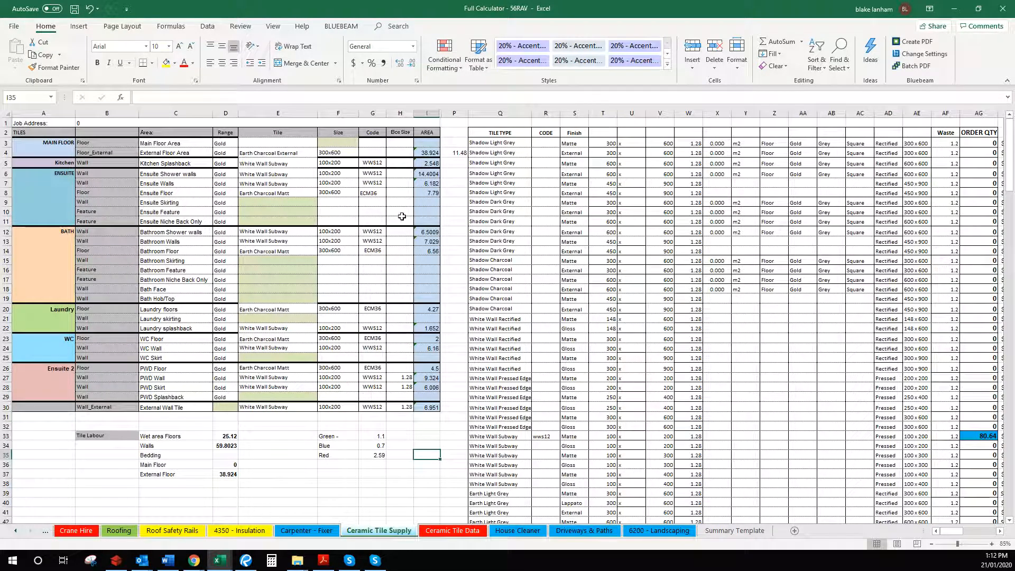
Copy code ECE36 from the tile list's external Earth Charcoal row into the External Floor Area row's code cell.
scroll(860, 460, down, 7)
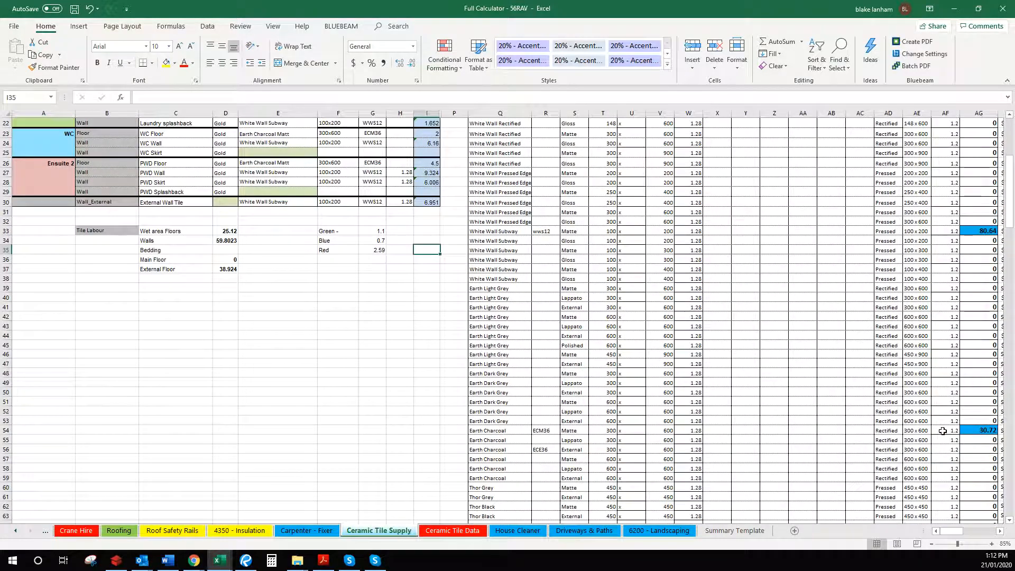
click(538, 451)
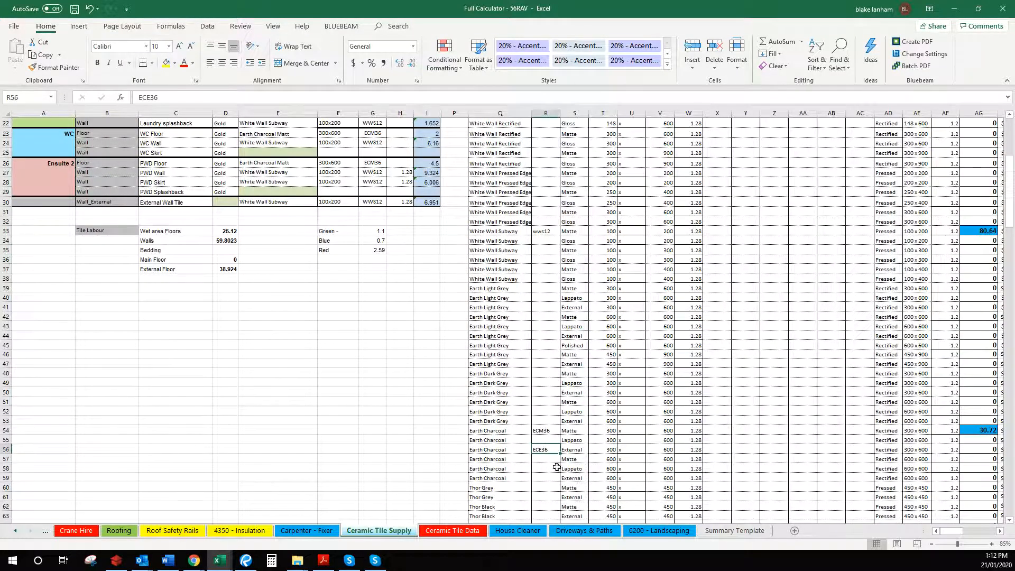
scroll(333, 380, up, 7)
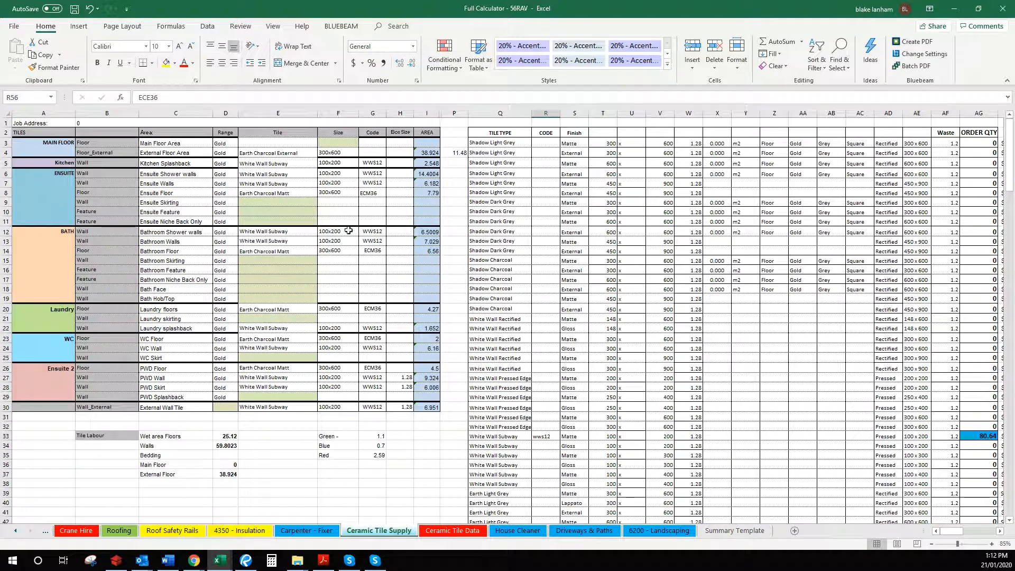
key(ctrl+c)
click(372, 153)
key(ctrl+v)
click(764, 415)
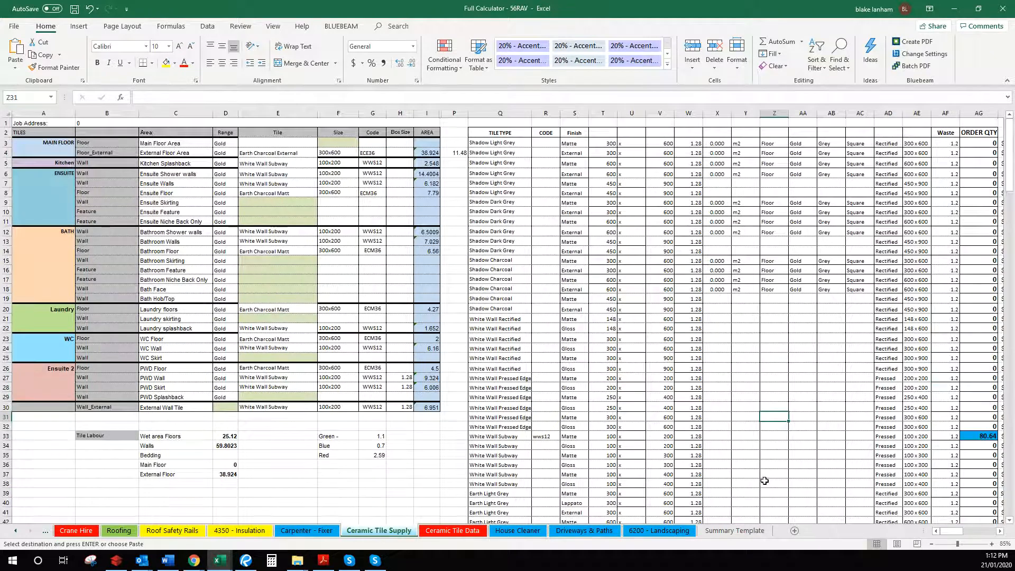
Review the tile list's order quantities and try to unhide columns within the U to AF range.
scroll(764, 478, down, 7)
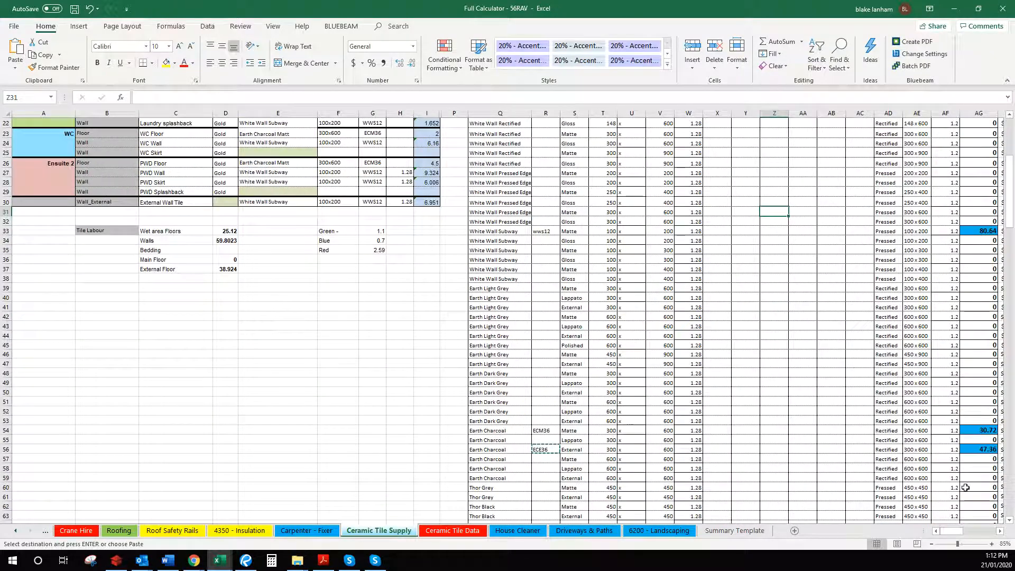
scroll(927, 268, up, 3)
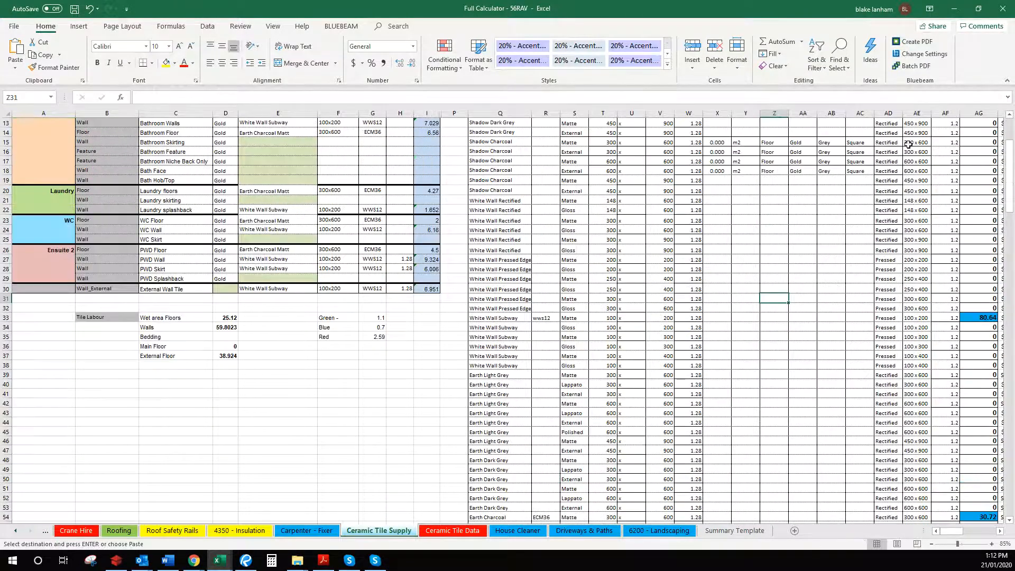
mouse_move(941, 112)
mouse_down()
mouse_move(661, 114)
mouse_move(634, 126)
mouse_up()
right_click(628, 110)
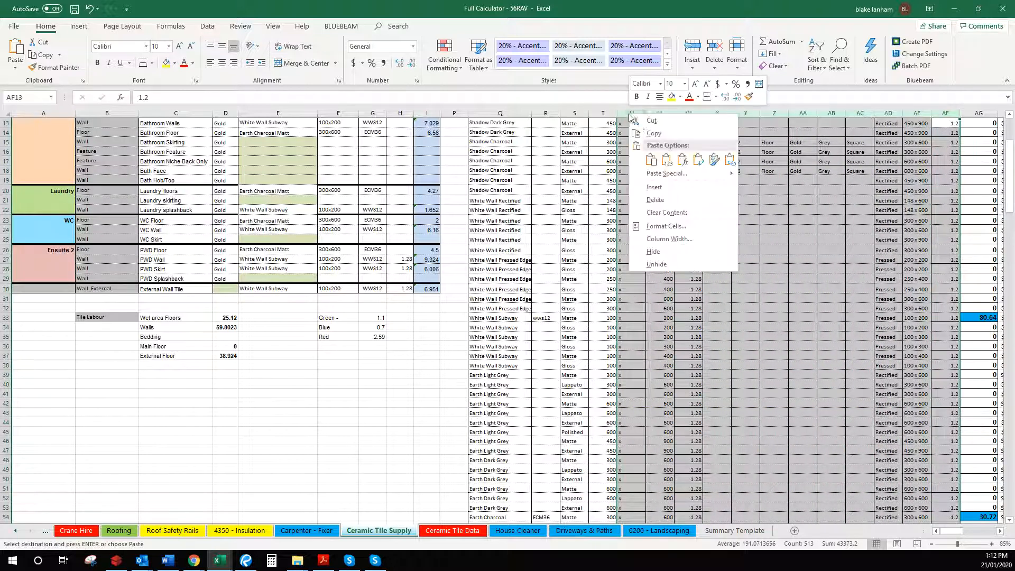
click(690, 265)
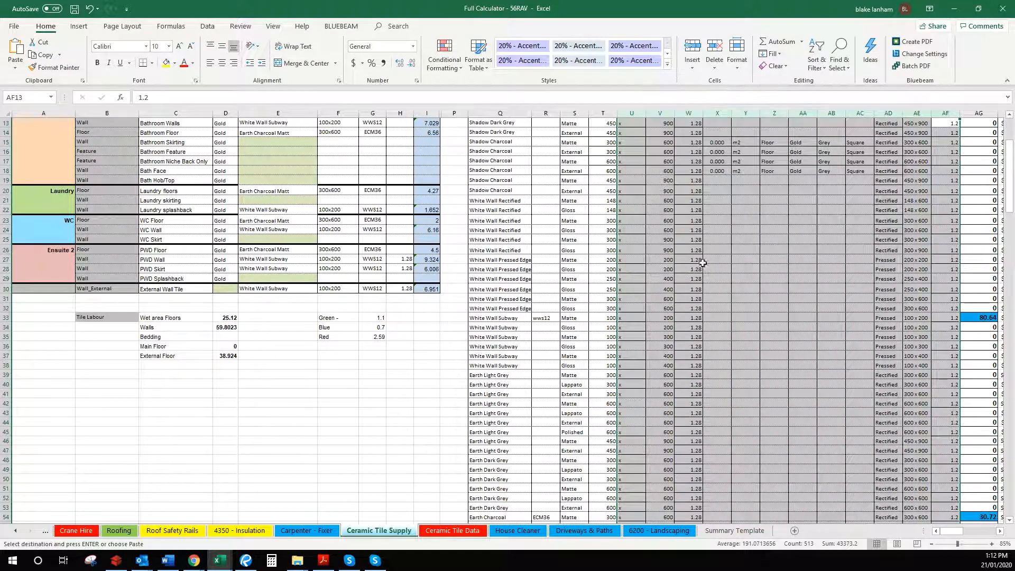
Switch to the Lan Con Qld estimating program and maximize its window over the workbook.
key(alt+Tab)
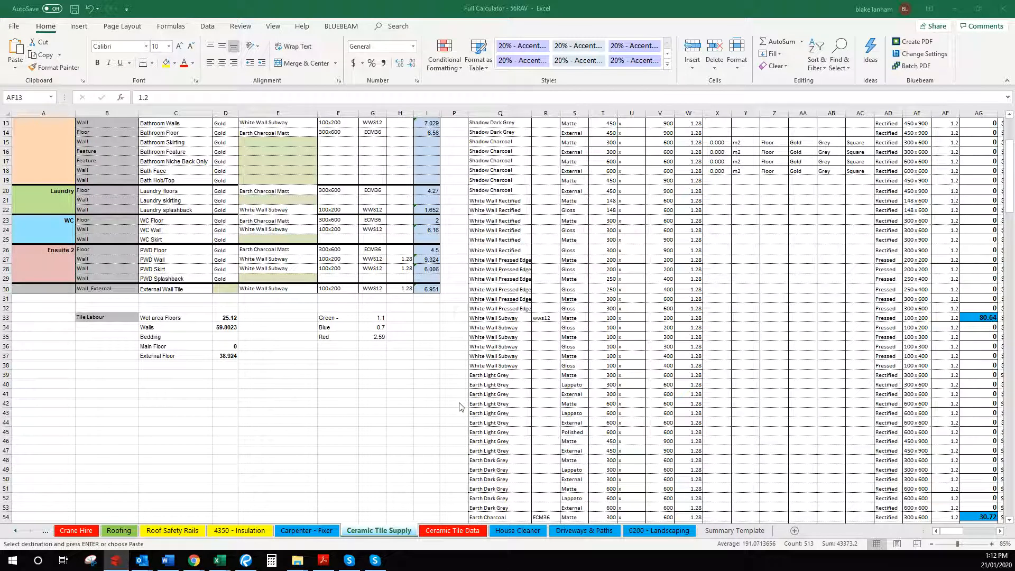
key(alt+Tab)
scroll(322, 415, up, 4)
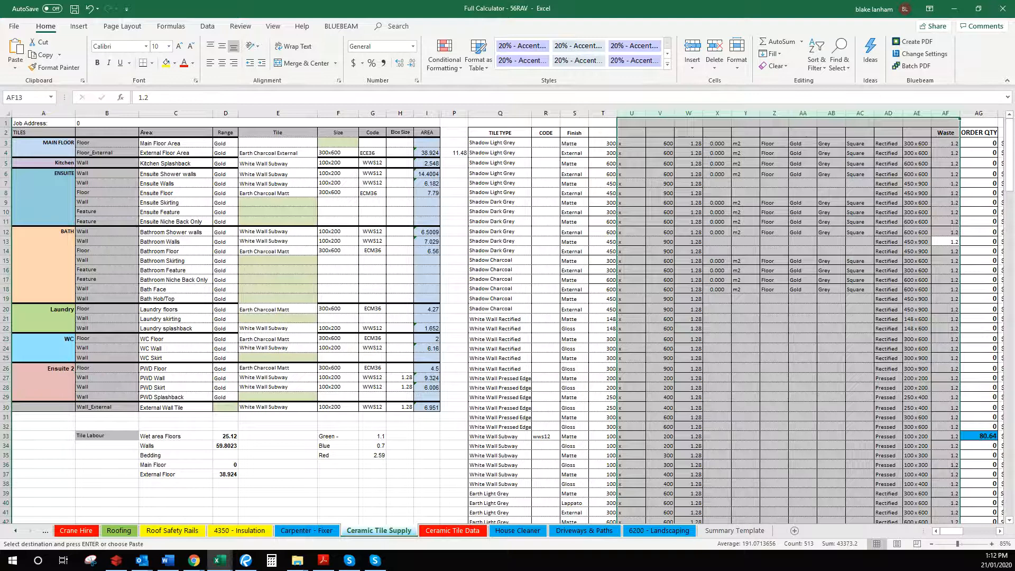
key(alt+Tab)
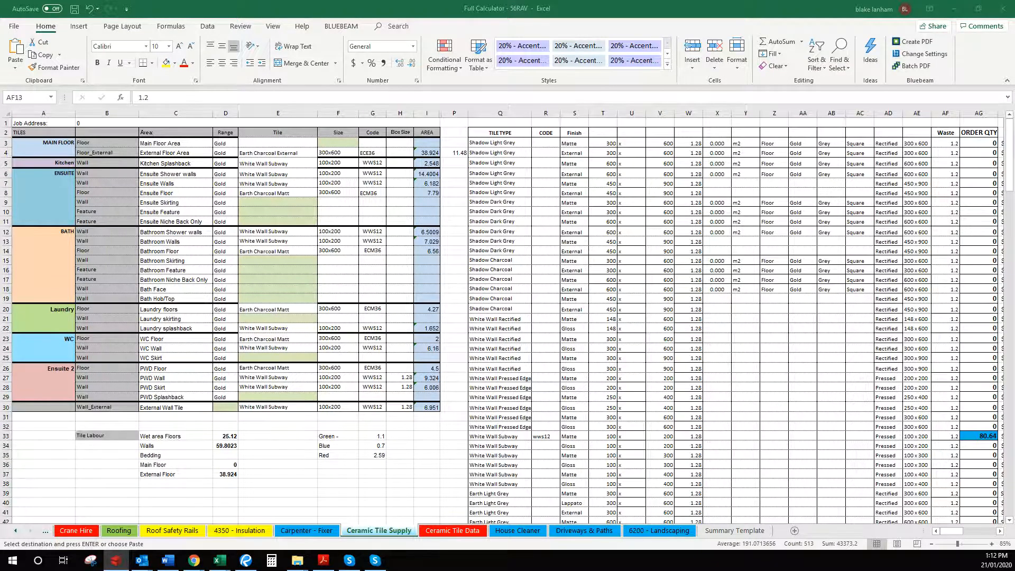
drag(1014, 178, 689, 77)
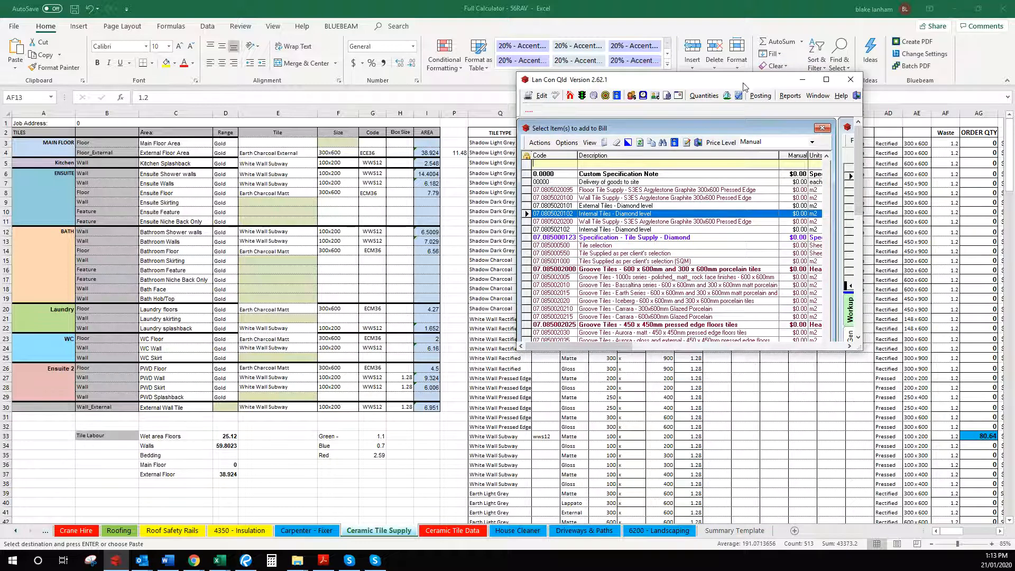
click(826, 79)
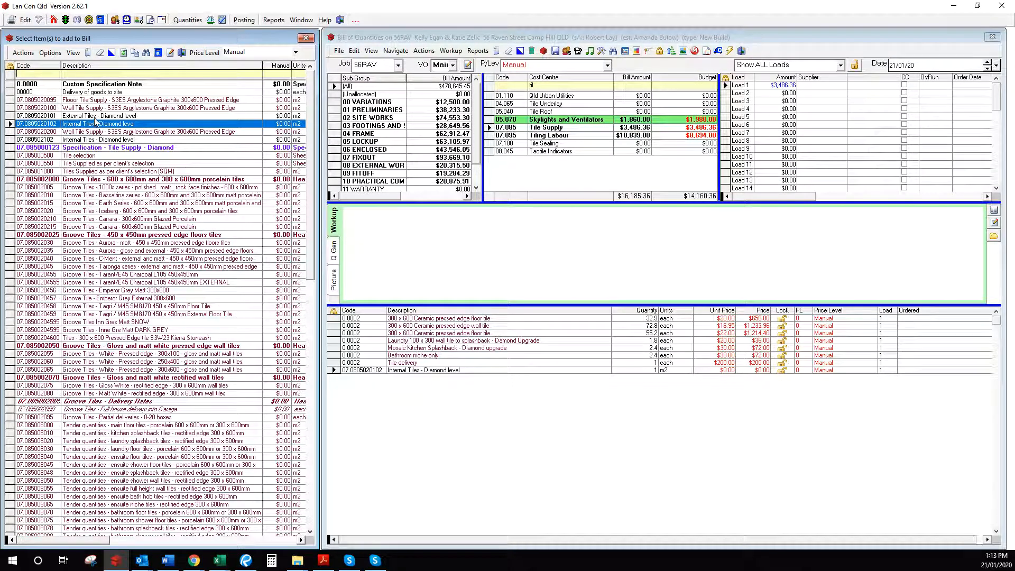
Add External Tiles - Diamond level to the tile supply bill and search the item descriptions for "sub".
drag(95, 117, 465, 403)
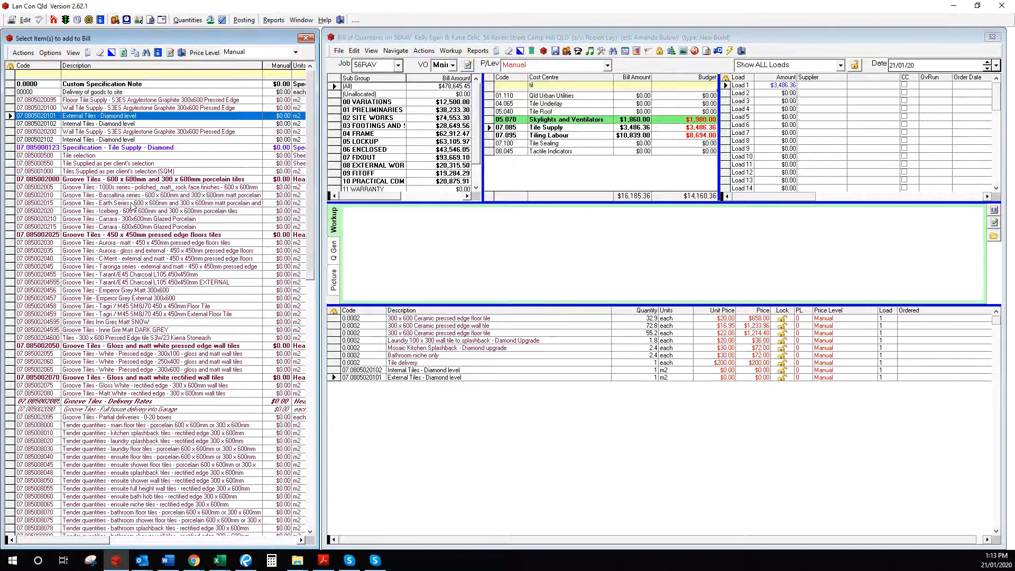
click(110, 75)
text(sub)
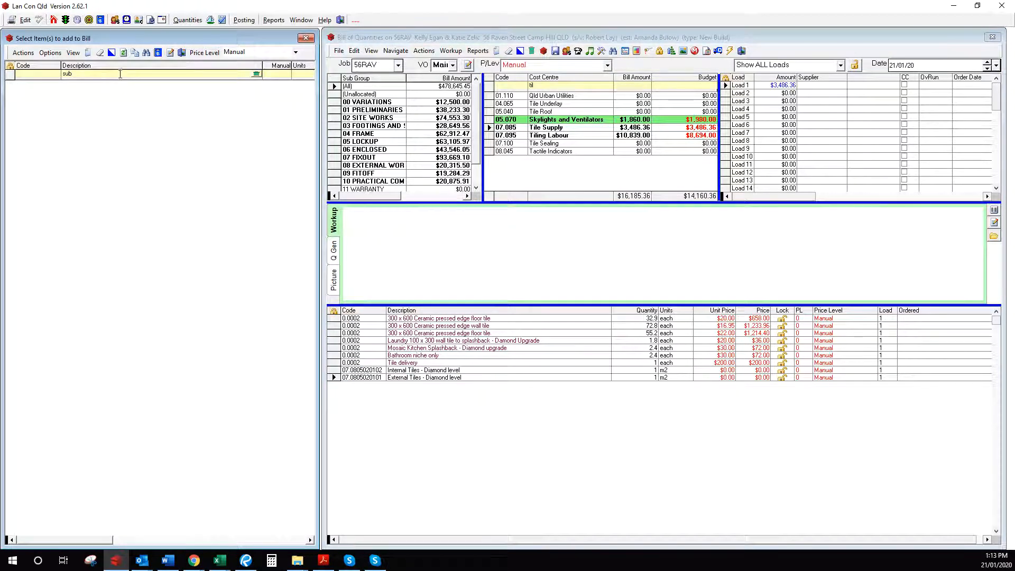
key(BackSpace)
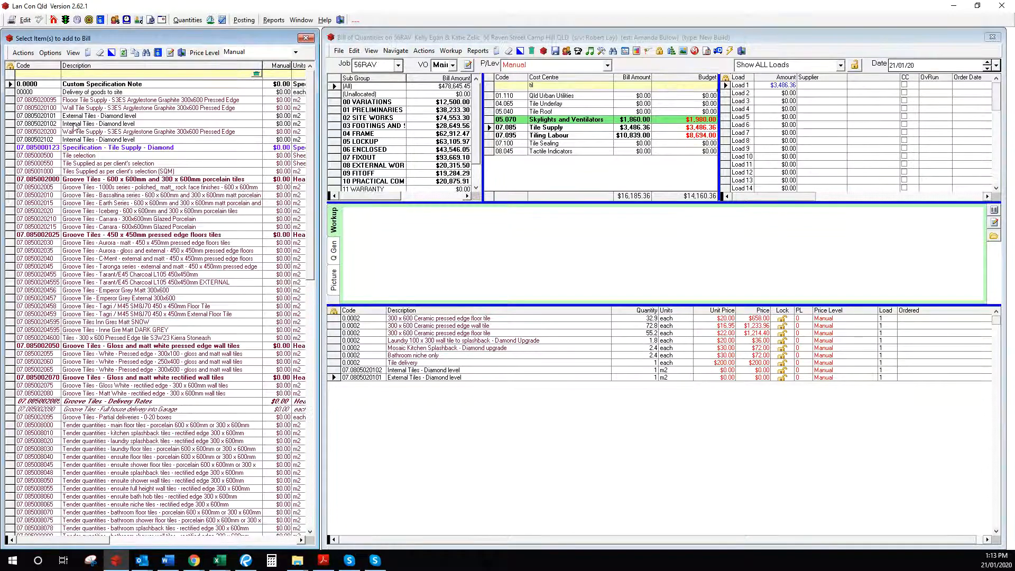
Add another Internal Tiles - Diamond level item and a Delivery of goods to site item with quantity 4 to the bill.
drag(76, 125, 531, 416)
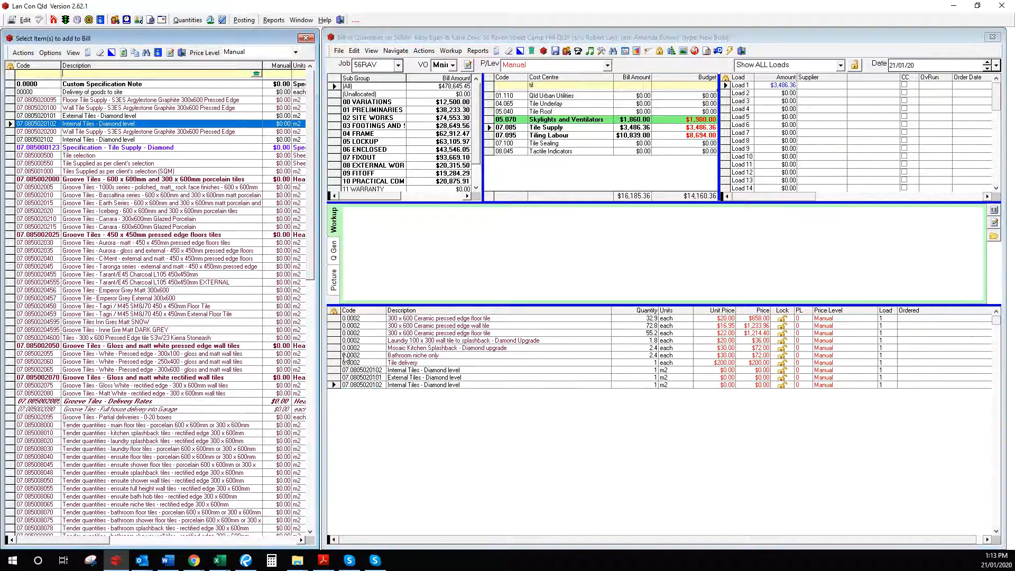
drag(132, 93, 544, 423)
drag(645, 392, 736, 407)
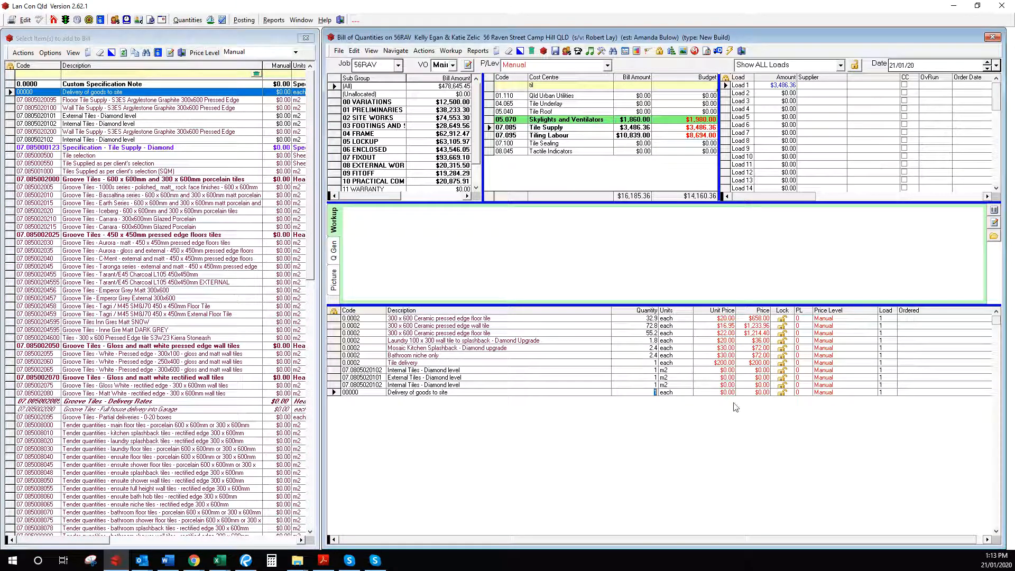
text(4)
key(Tab)
Assign GROOVE (Groove Tiles) as the supplier for Load 1.
click(843, 87)
click(842, 86)
click(821, 104)
Set the load to 9 for the seven original bill items, from 300 x 600 Ceramic pressed edge floor tile through Tile delivery.
click(888, 319)
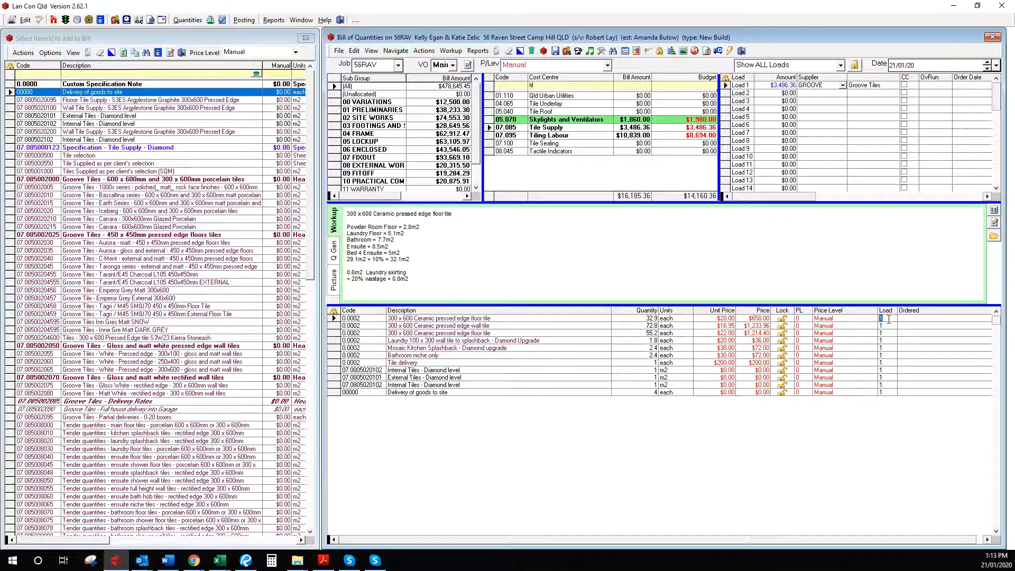
text(9)
key(Down)
text(9)
key(Down)
key(9)
key(Down)
key(9)
key(Down)
key(9)
key(Down)
key(9)
key(Down)
text(9)
key(Down)
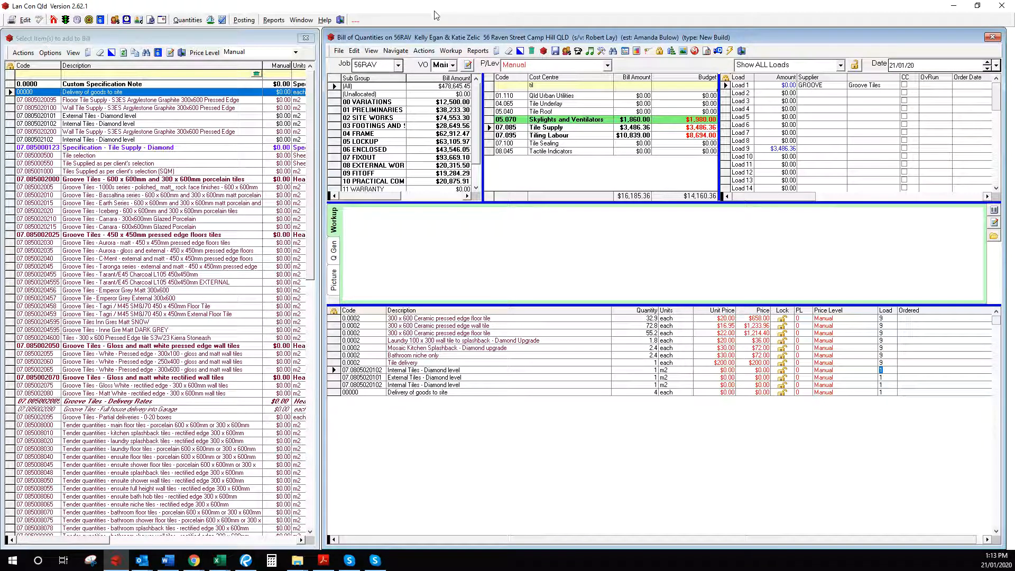
Copy the Ensuite Floor tile name and size, Earth Charcoal Matt 300x600, from the Full Calculator workbook into the first Internal Tiles - Diamond level item's workup.
click(220, 560)
click(306, 537)
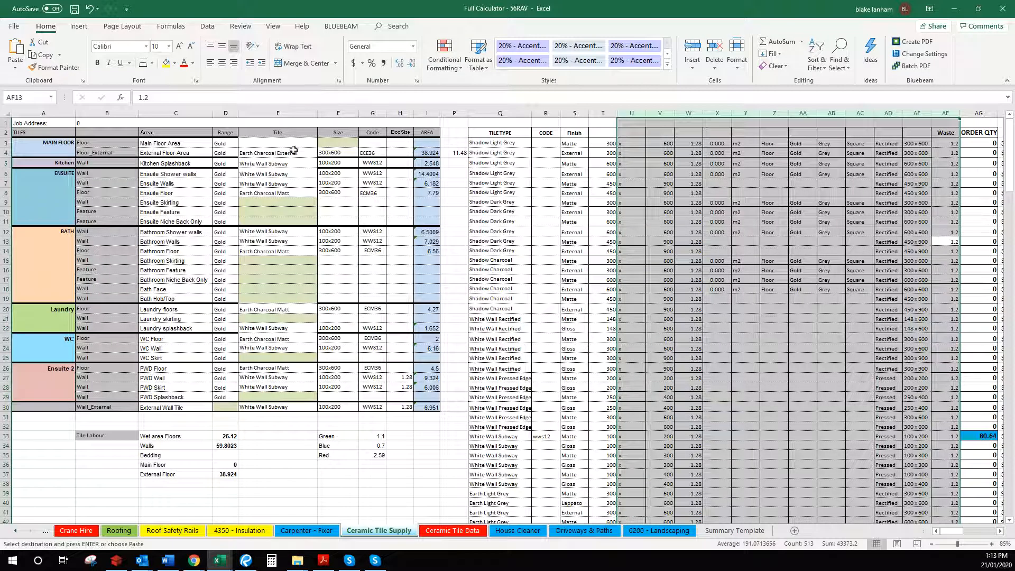
drag(276, 197, 346, 192)
key(ctrl+v)
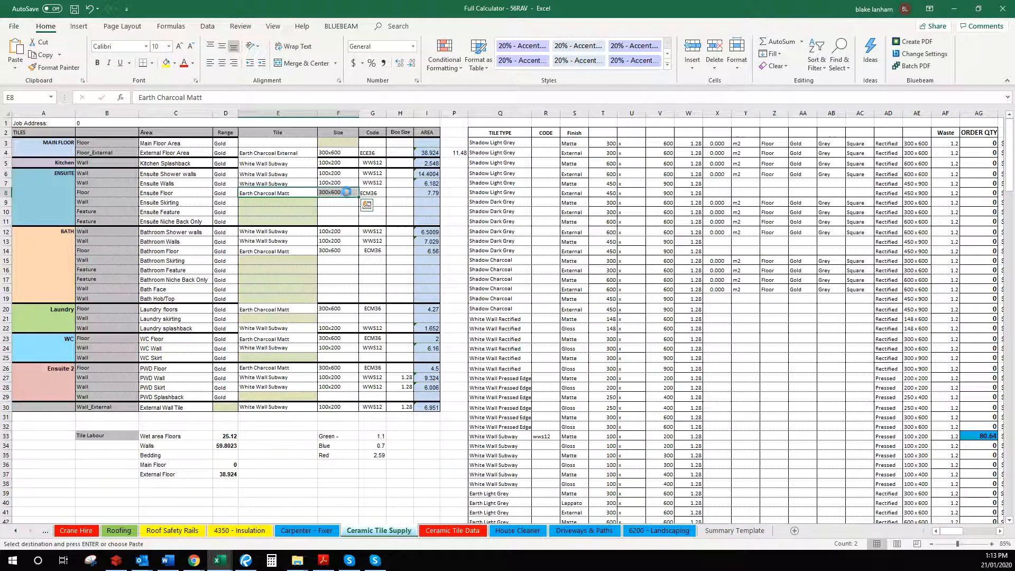
click(955, 9)
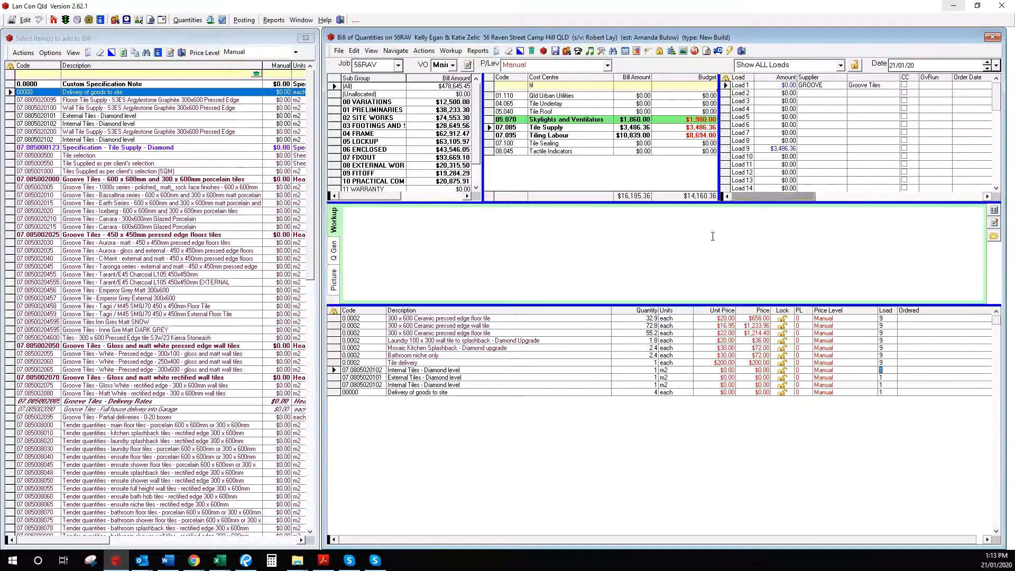
right_click(559, 240)
click(595, 266)
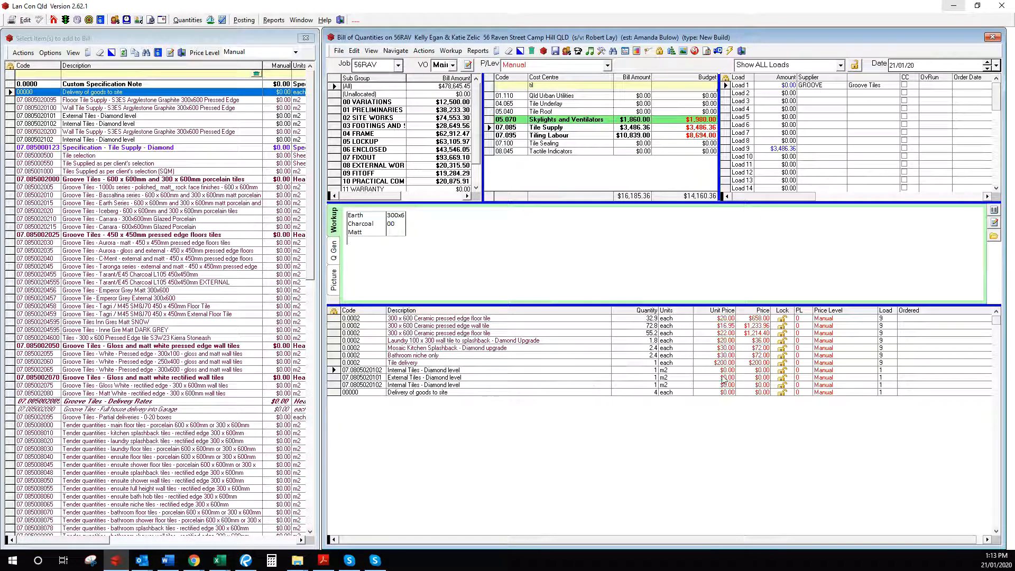
click(656, 370)
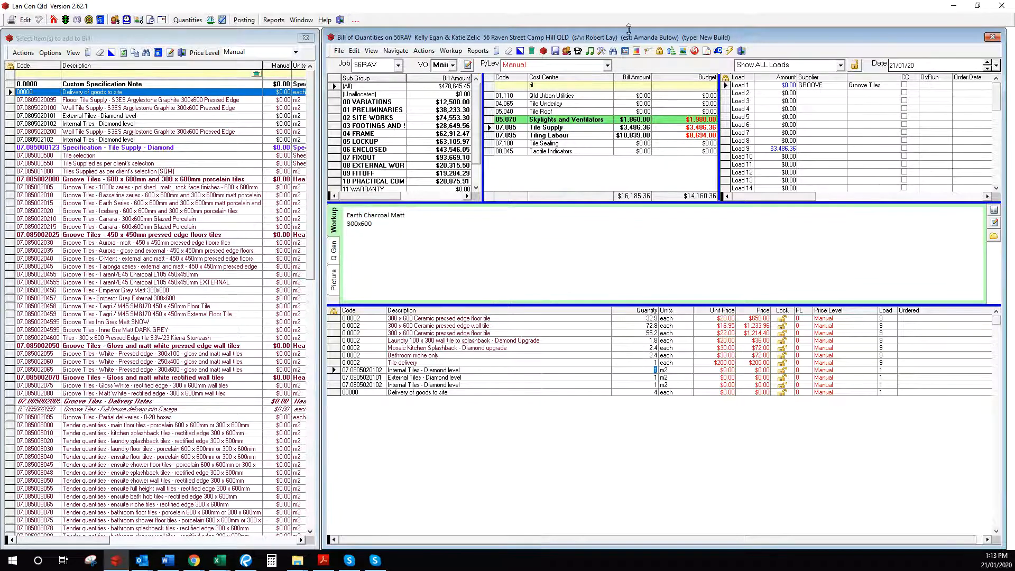
Hide columns U to AE on the Ceramic Tile Supply sheet of the Full Calculator workbook and check the Earth Charcoal order quantities.
mouse_move(220, 560)
click(276, 510)
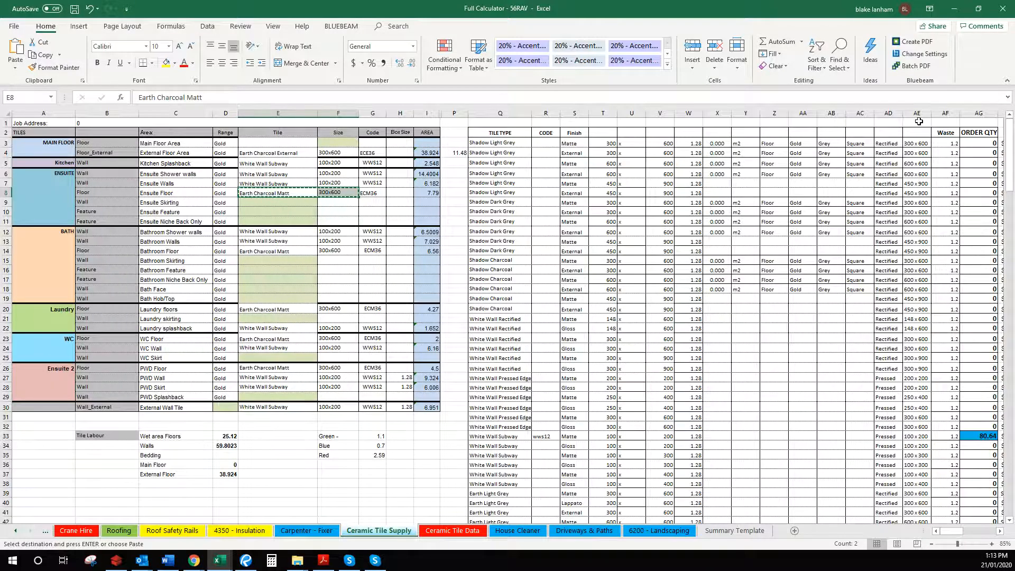
drag(921, 114, 642, 115)
right_click(643, 115)
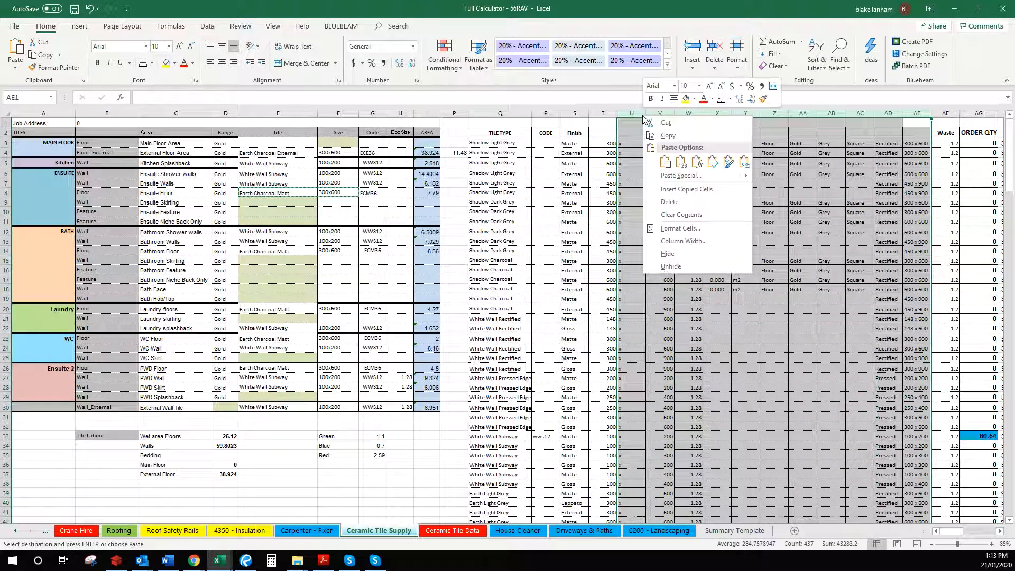
click(688, 254)
click(699, 388)
scroll(703, 383, down, 7)
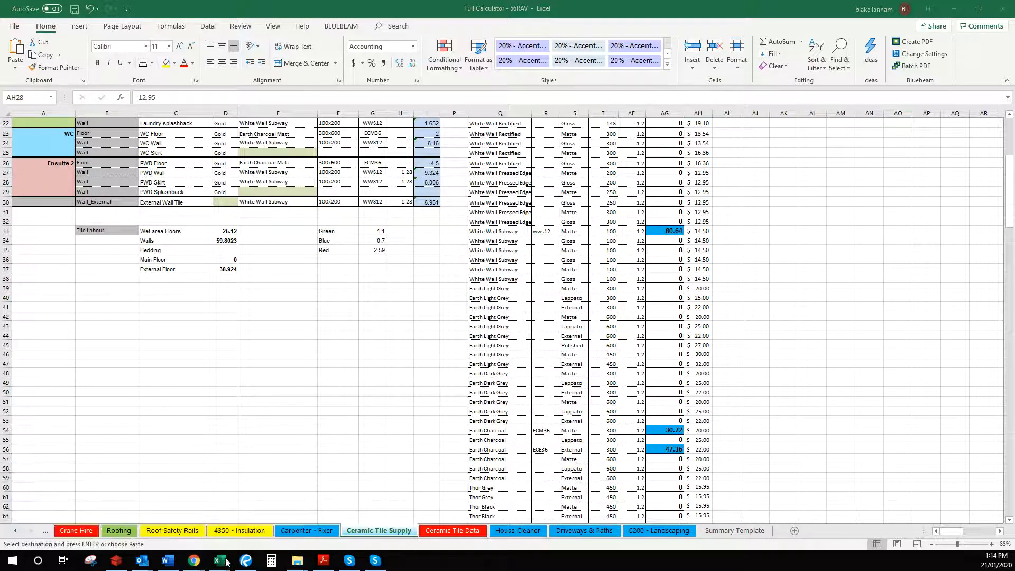
In the Bill of Quantities, set the first Internal Tiles - Diamond level item's quantity to 30.72 and its price level to -1 (Suppliers).
click(116, 561)
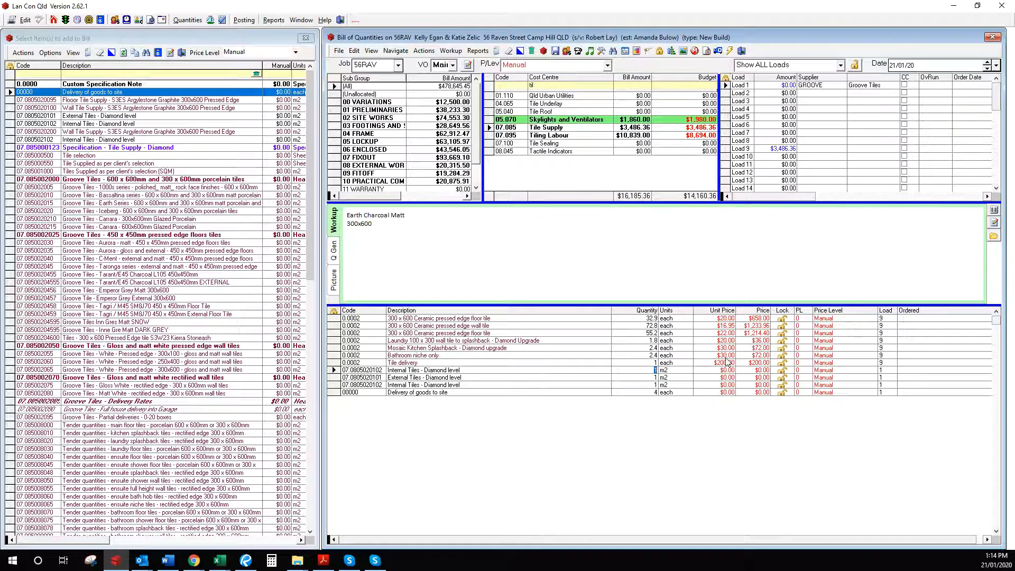
key(Tab)
click(640, 371)
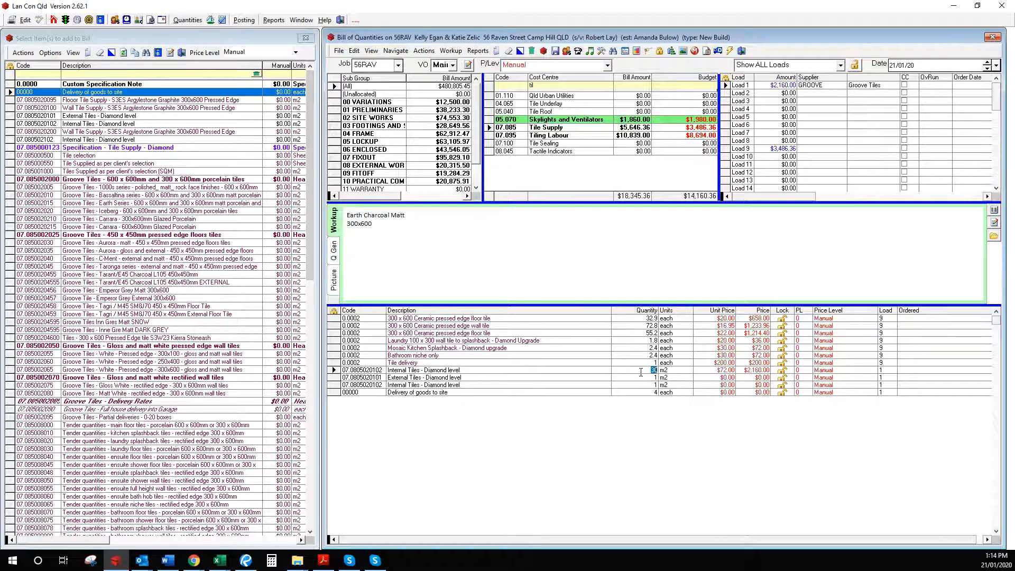
text(.72)
key(Tab)
click(805, 374)
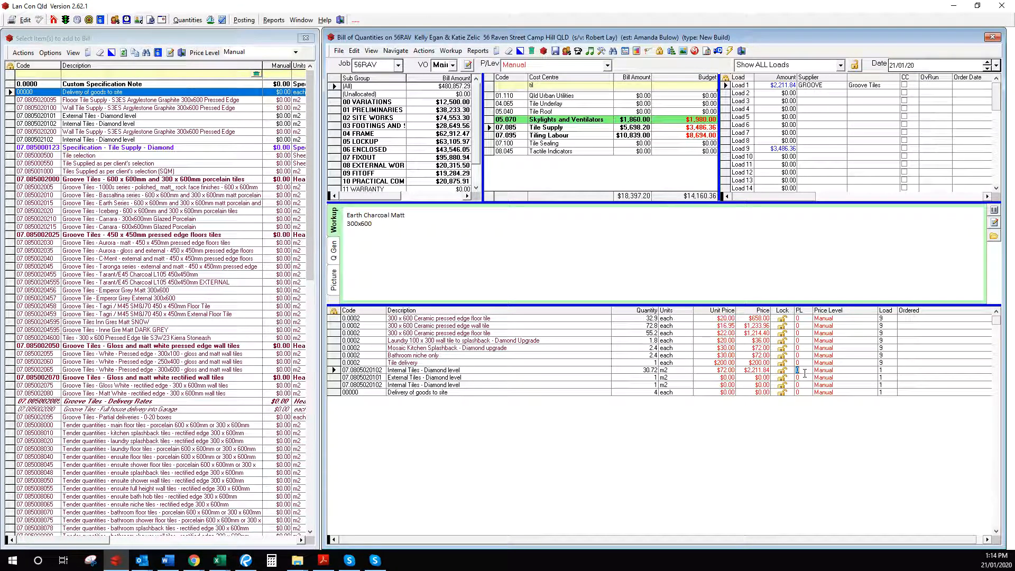
text(-1)
key(Tab)
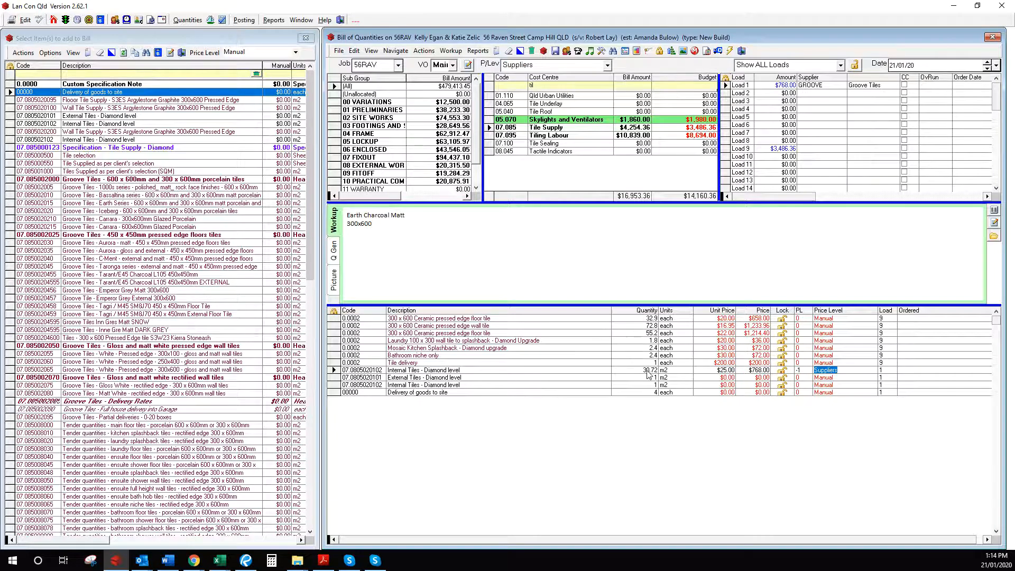
Paste the copied tile details into the External Tiles - Diamond level workup and change them to read Earth Charcoal External 300x600.
click(642, 385)
click(646, 376)
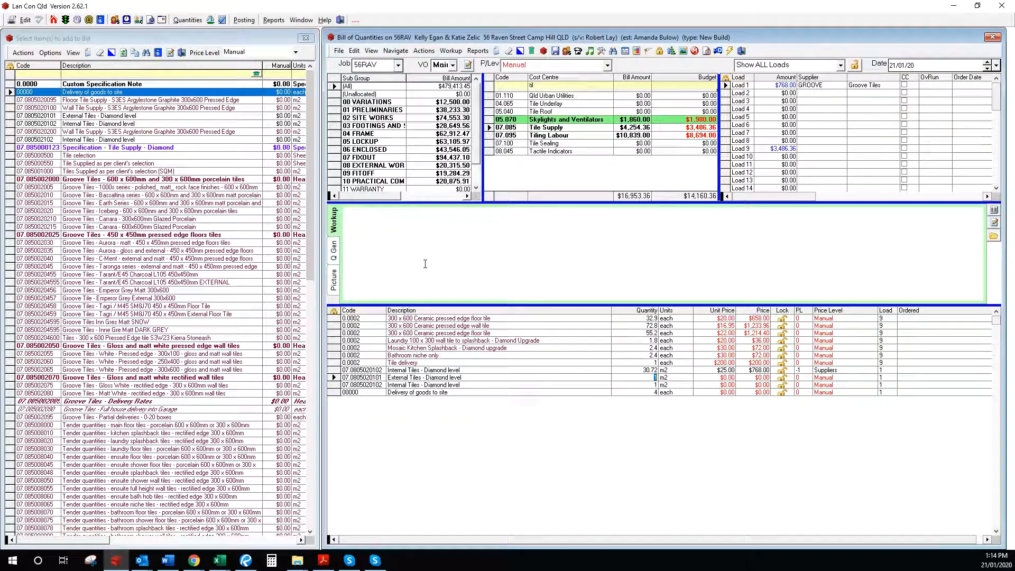
right_click(420, 256)
click(449, 286)
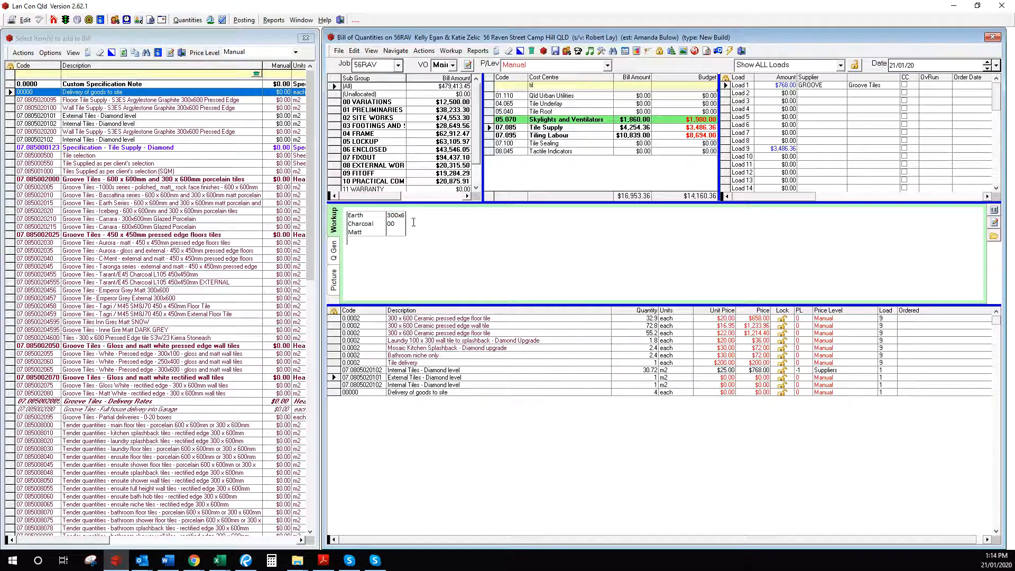
click(380, 236)
key(BackSpace)
key(BackSpace)
text(External)
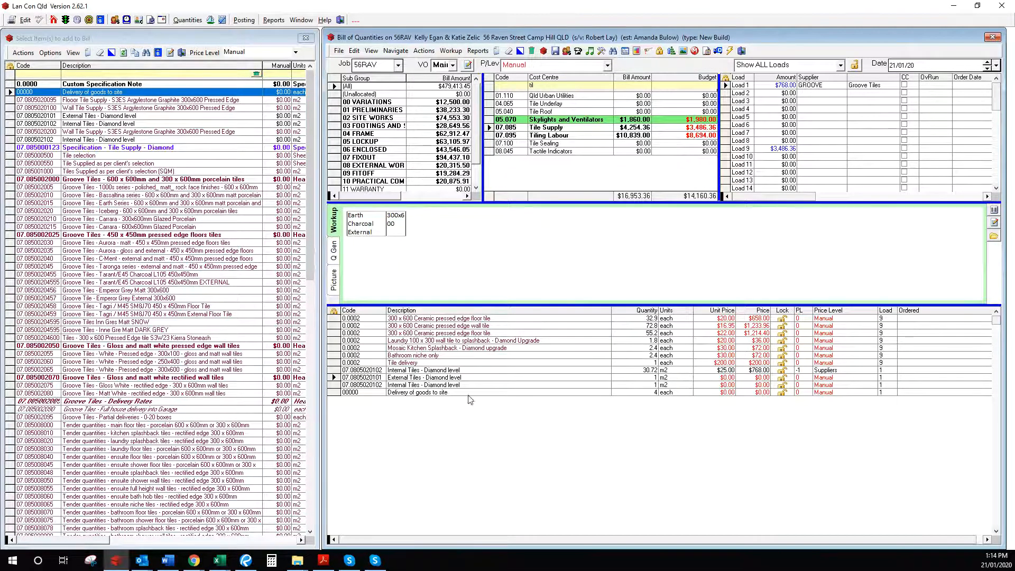
click(504, 474)
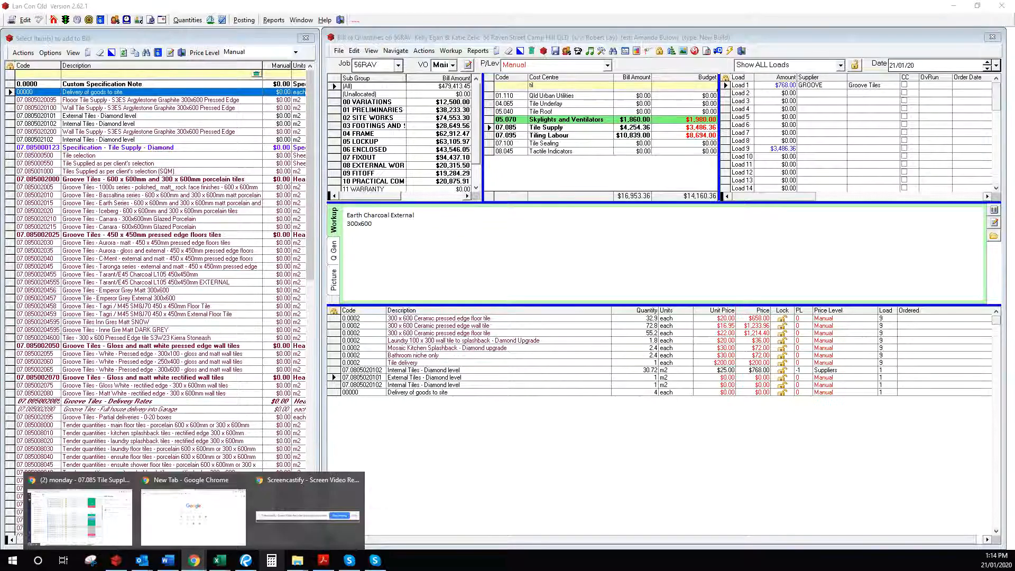
Check the Earth Charcoal External order quantity in the Full Calculator workbook and set the External Tiles - Diamond level quantity to 47.36.
mouse_move(220, 560)
click(234, 520)
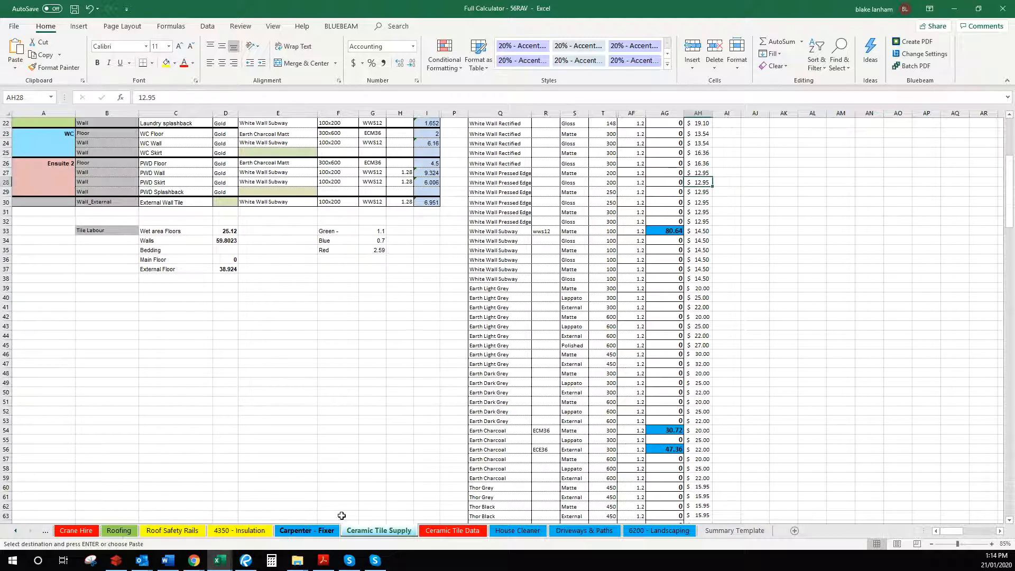
click(115, 561)
text(7.36)
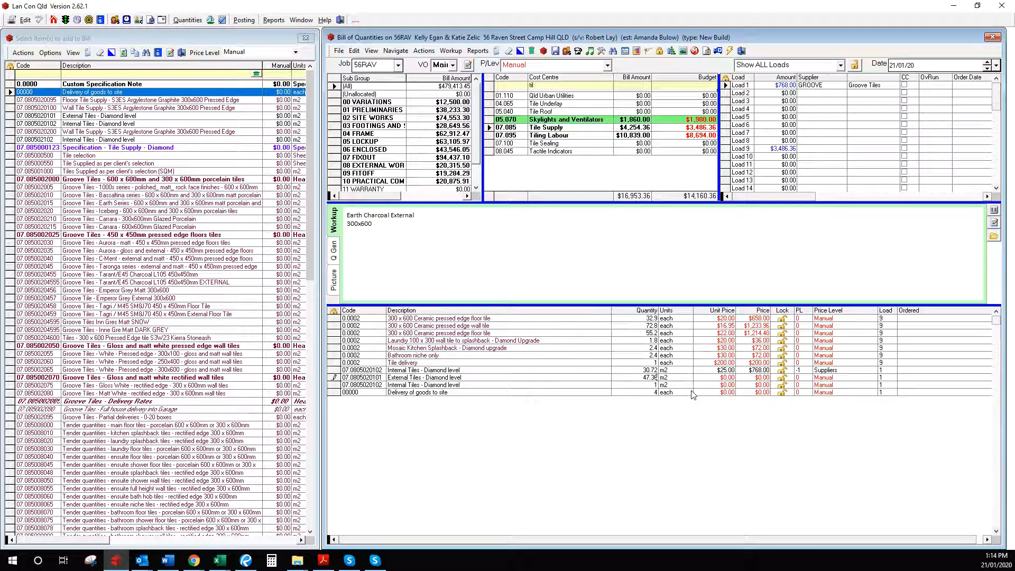
key(Down)
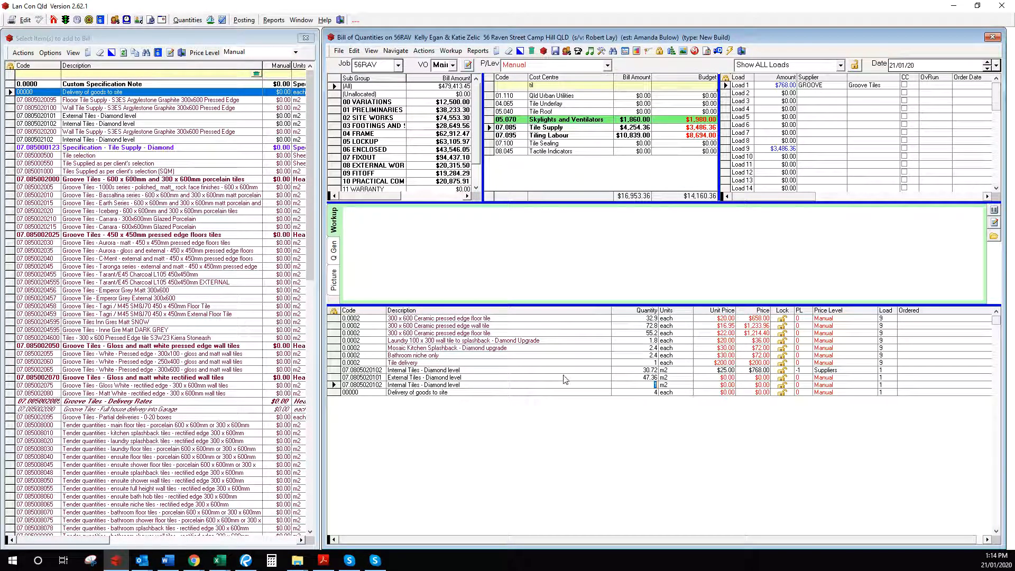
Copy the PWD Skirt tile name and size, White Wall Subway 100x200, from the Full Calculator workbook.
click(219, 560)
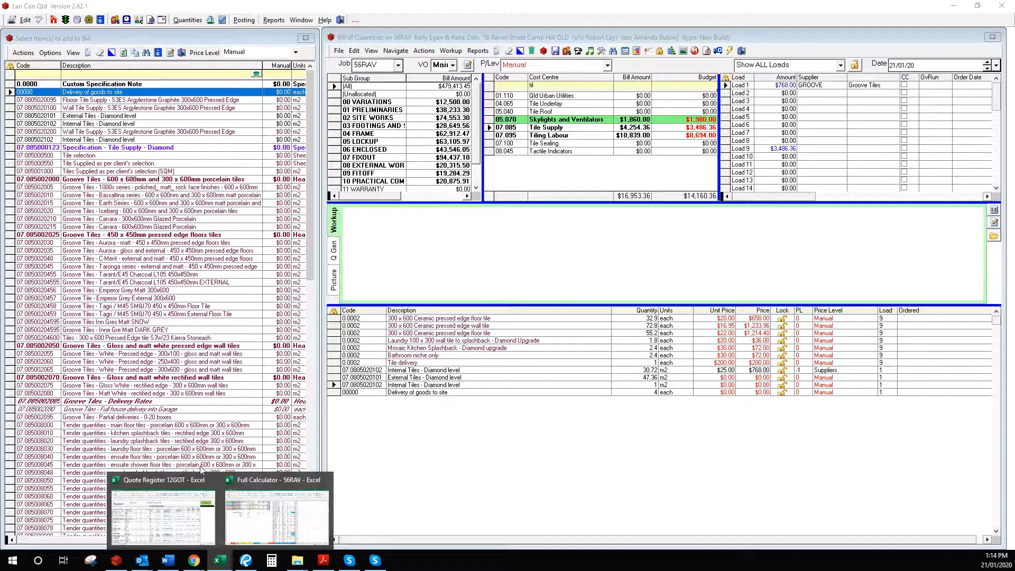
click(267, 515)
scroll(253, 291, up, 4)
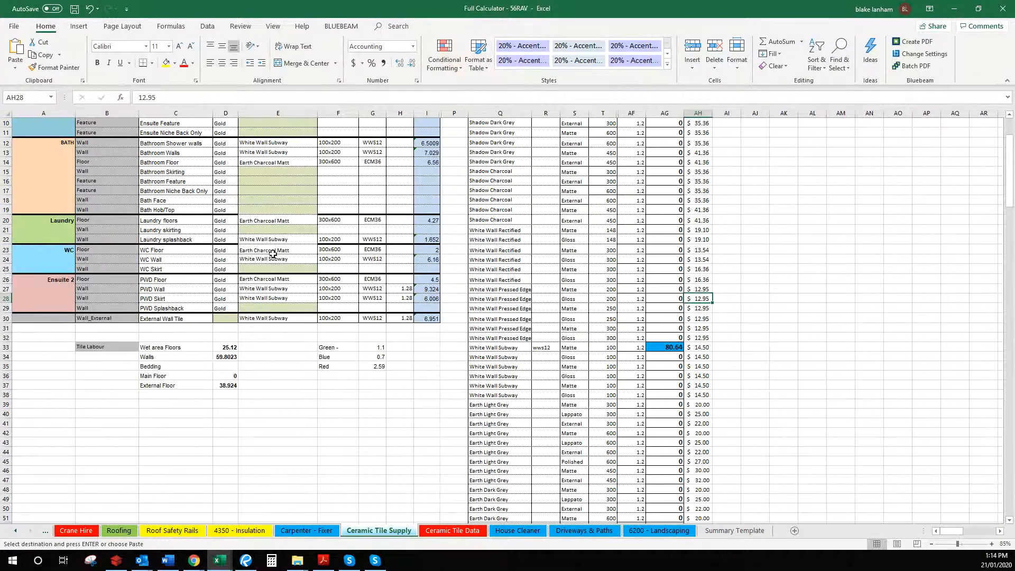
drag(271, 299, 328, 298)
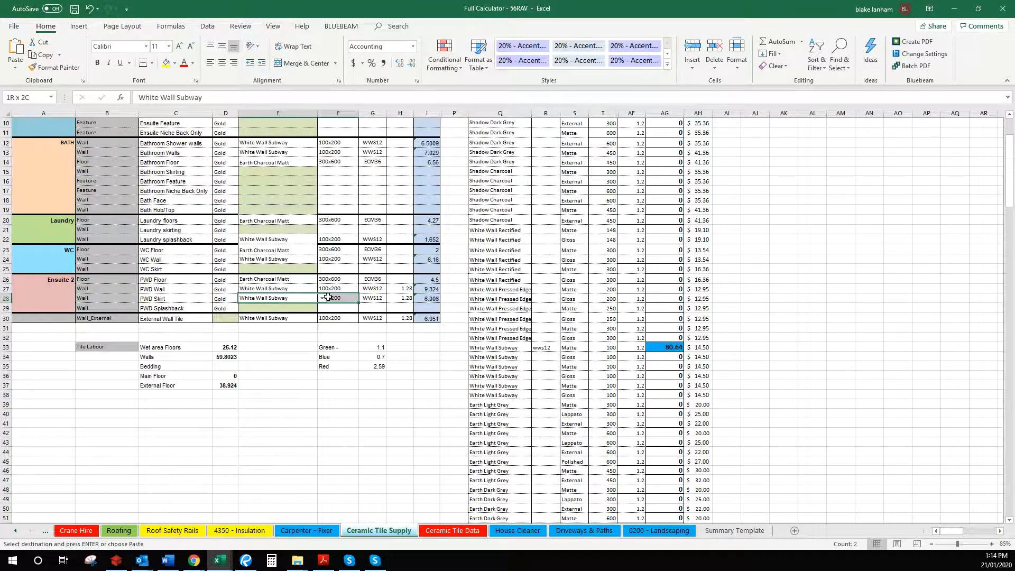
right_click(349, 305)
click(373, 65)
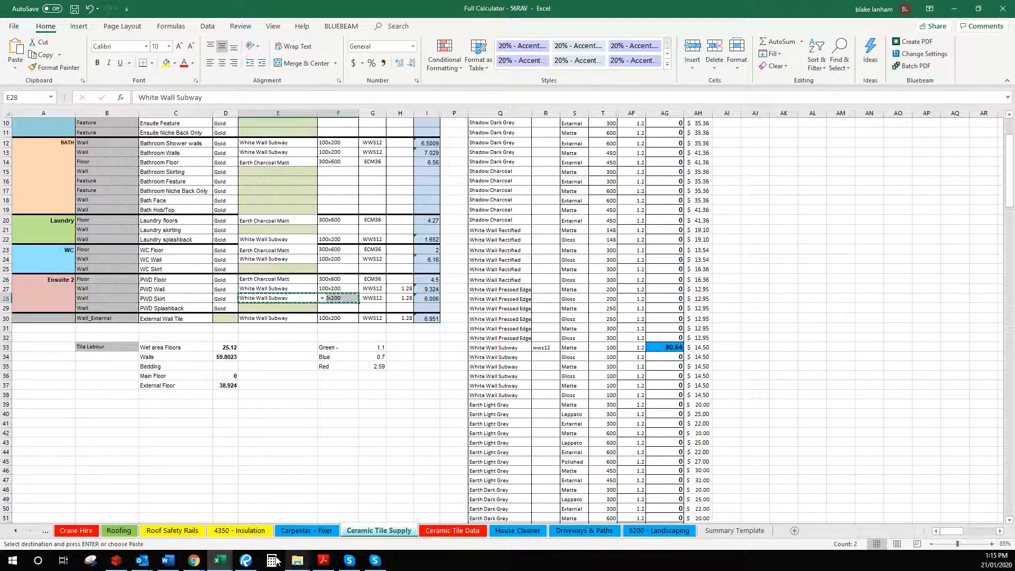
Paste White Wall Subway 100x200 into the second Internal Tiles - Diamond level item's workup in the Bill of Quantities and add the line Ceramic.
click(115, 561)
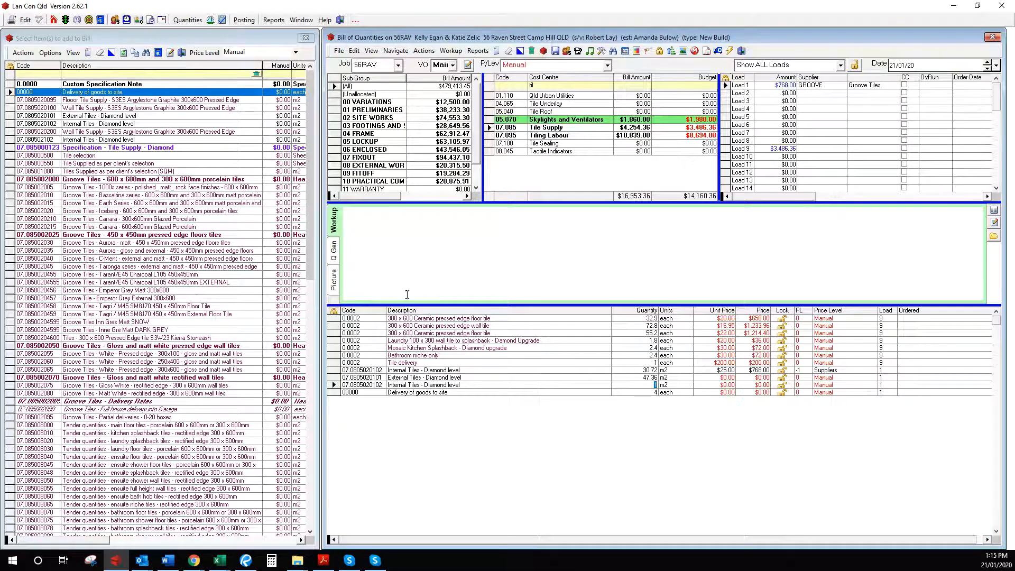
right_click(404, 262)
click(436, 296)
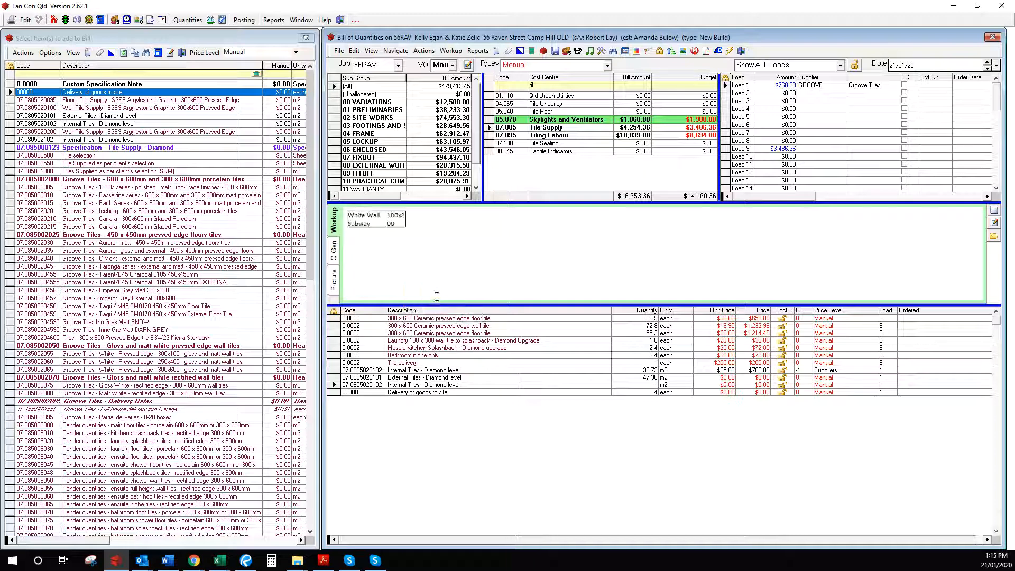
text(Ceramic)
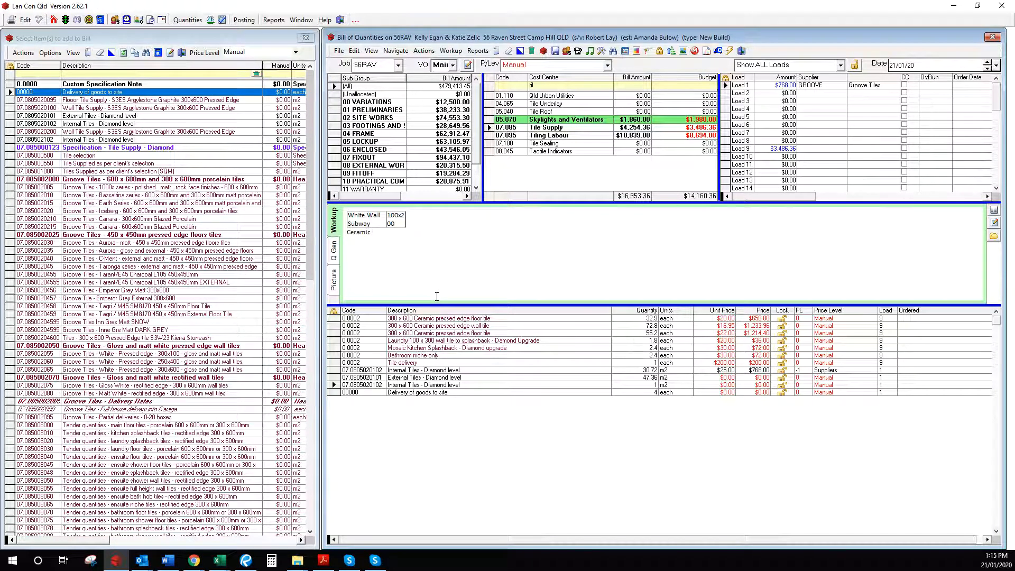
click(570, 425)
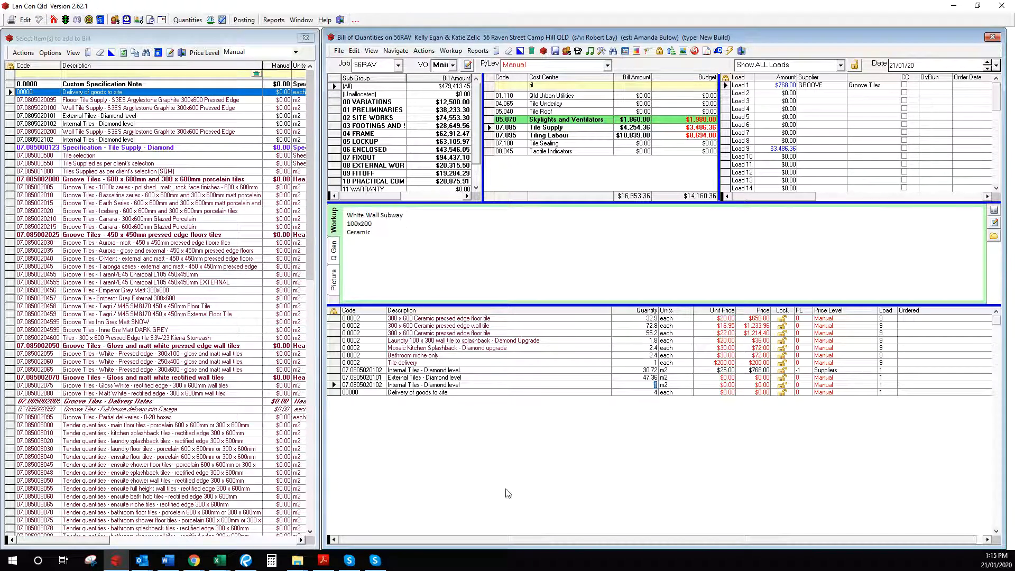
Check the White Wall Subway order quantity in the Full Calculator workbook and set the second Internal Tiles - Diamond level quantity to 80.64.
mouse_move(216, 563)
click(267, 520)
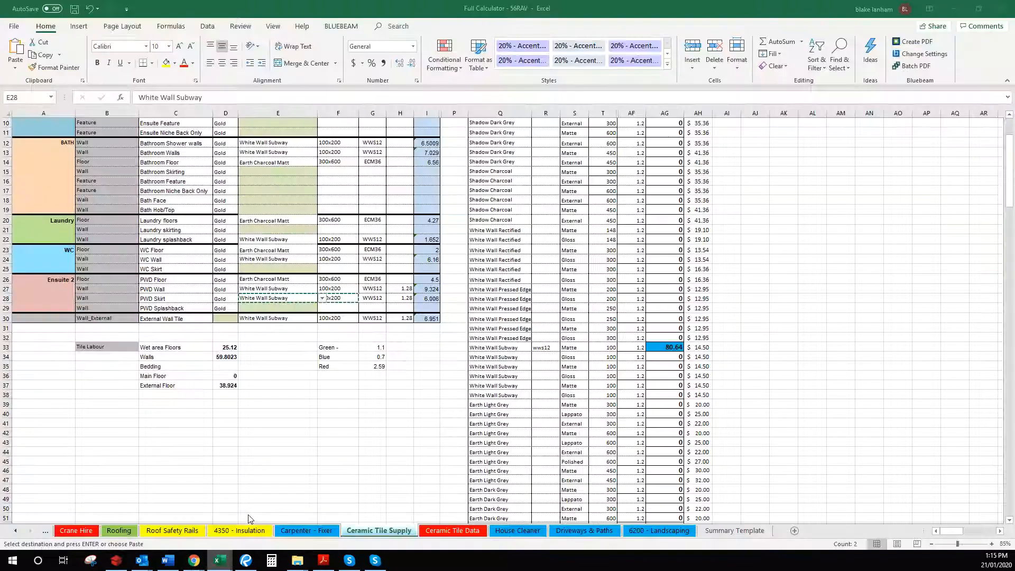
scroll(655, 402, up, 3)
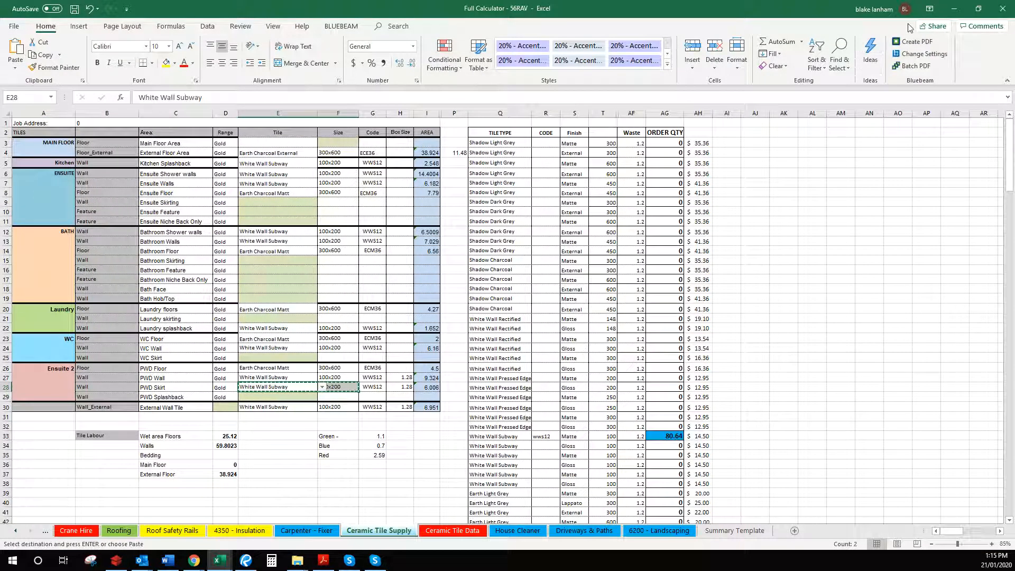
click(950, 6)
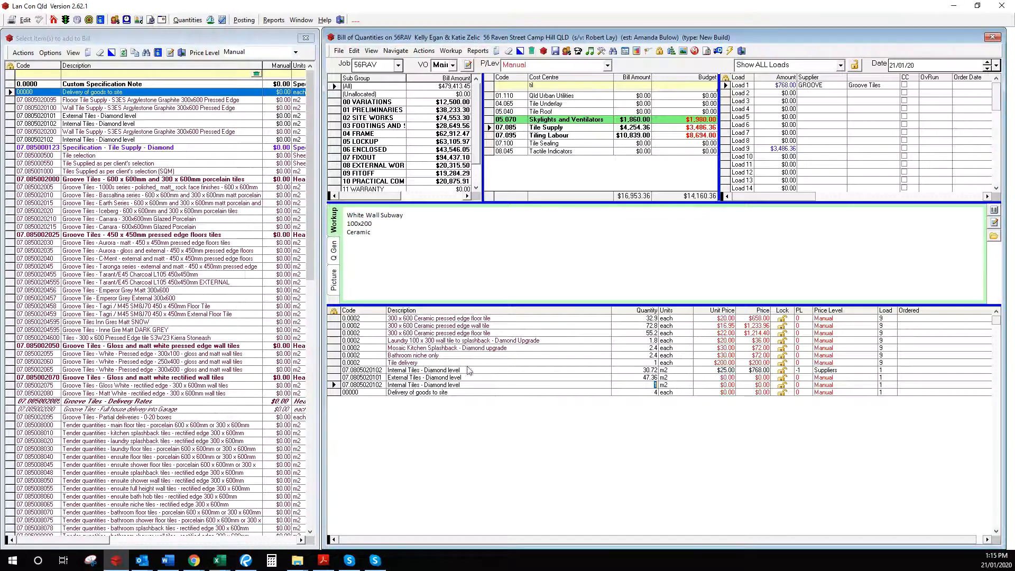
click(655, 385)
text(80.6)
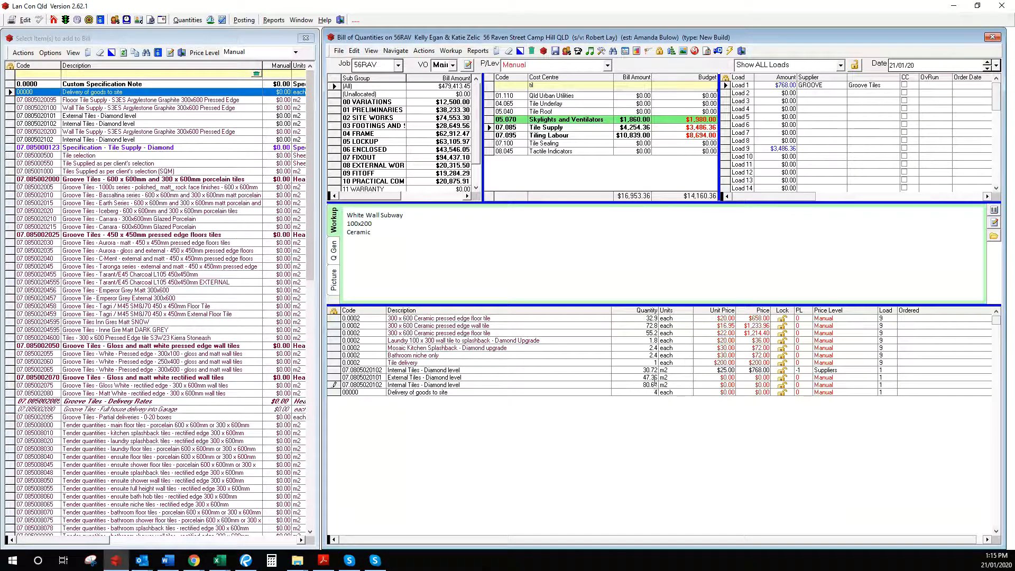
key(Tab)
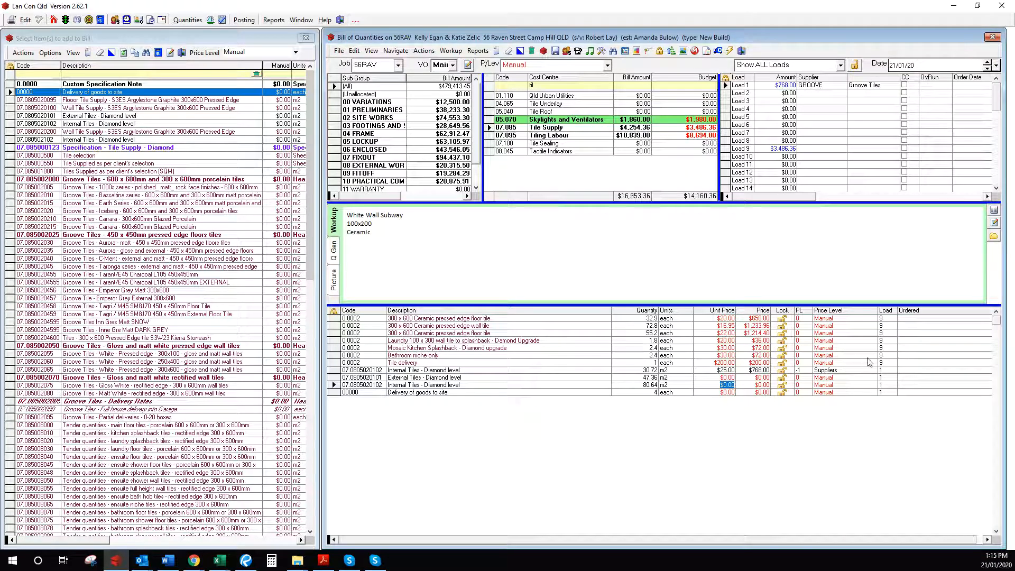
Switch to File Explorer and open the Suppliers Price Lists folder.
click(297, 560)
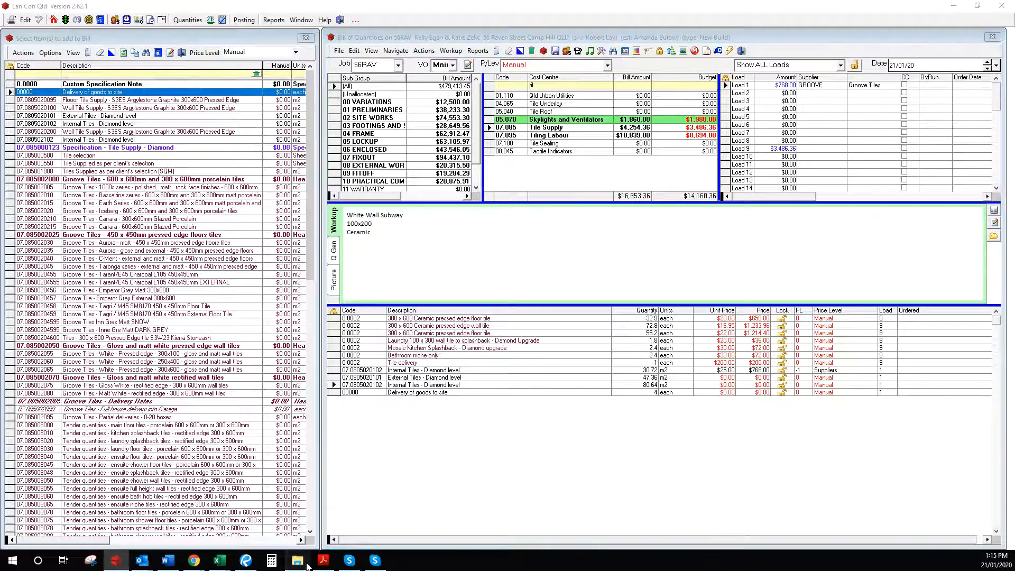
click(242, 513)
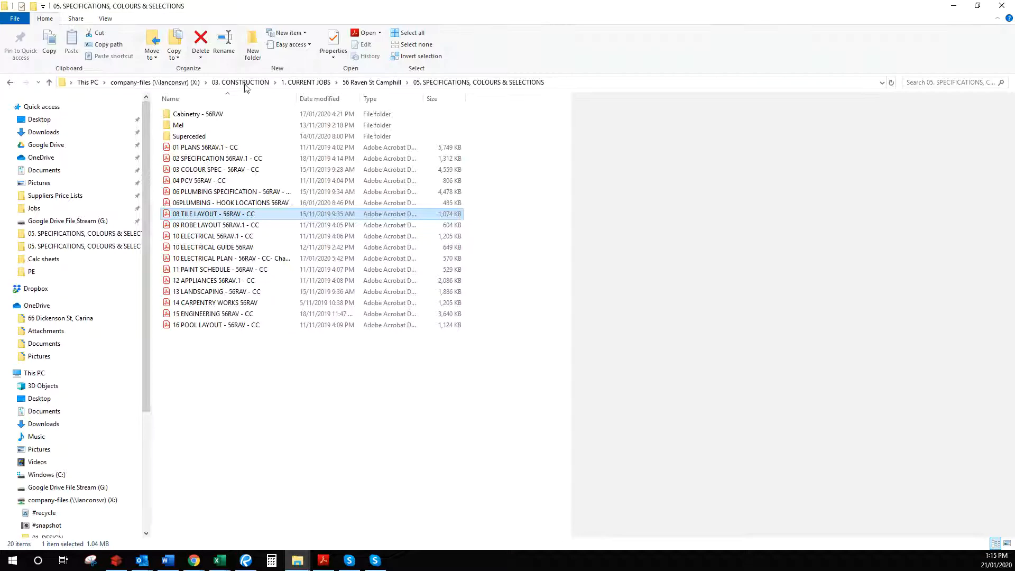
click(154, 86)
click(77, 197)
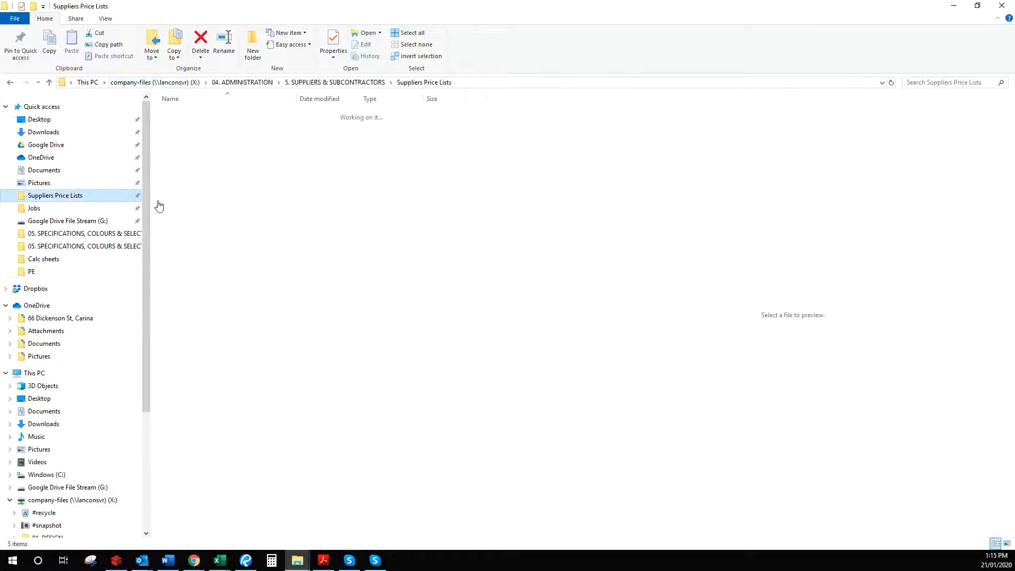
Open the price list Lancon Pricing Nov 2019 from Current Pricing > 07 Fixout > 07.085 Tile Supply > Groove.
double_click(216, 126)
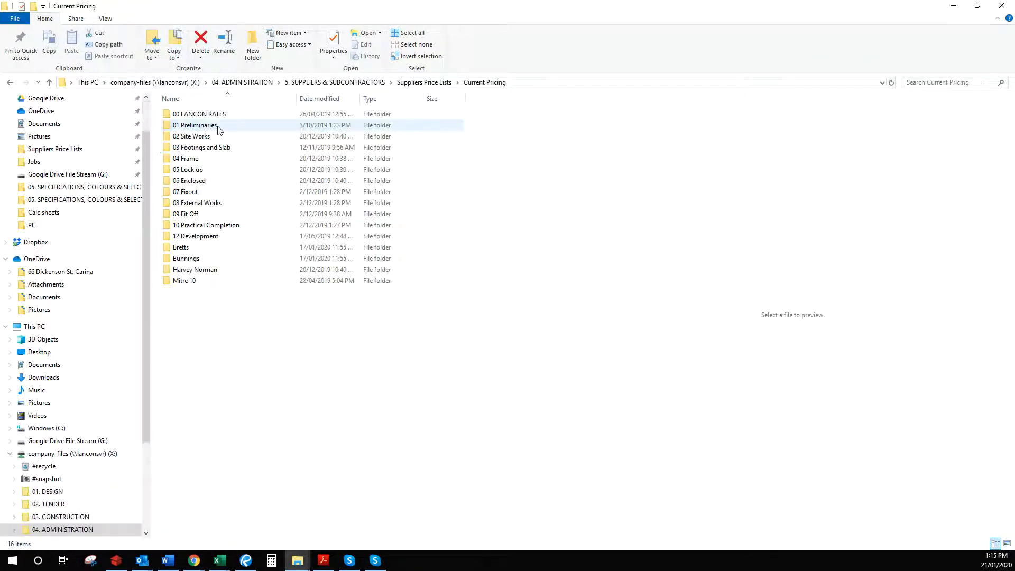
drag(796, 4, 799, 142)
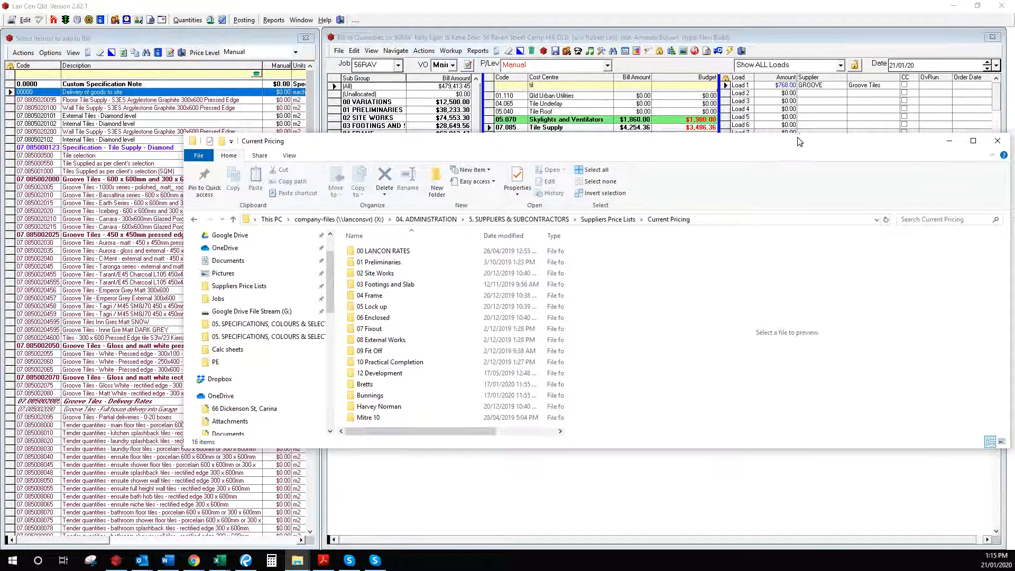
double_click(384, 327)
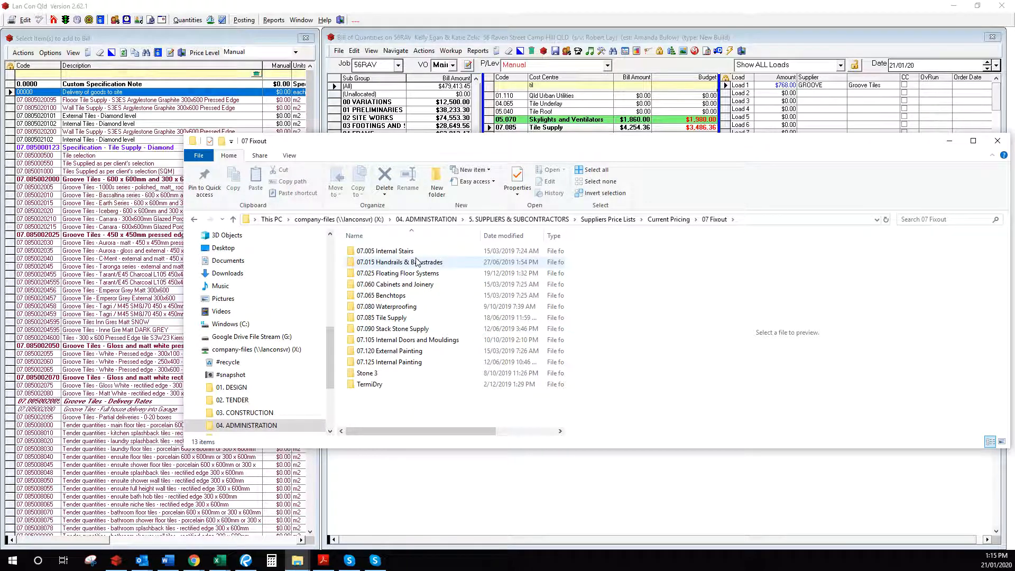
double_click(420, 318)
click(397, 252)
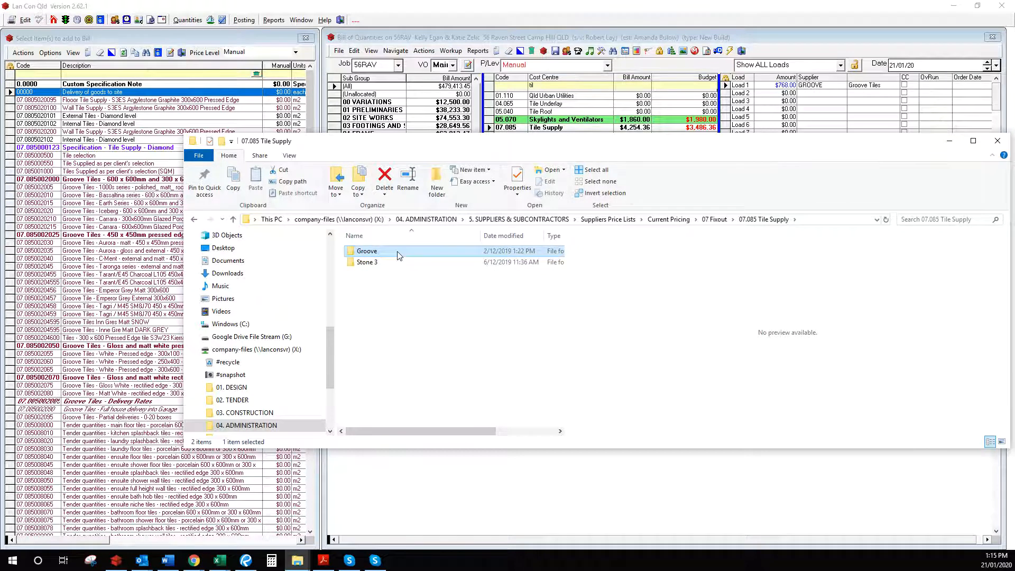
double_click(398, 254)
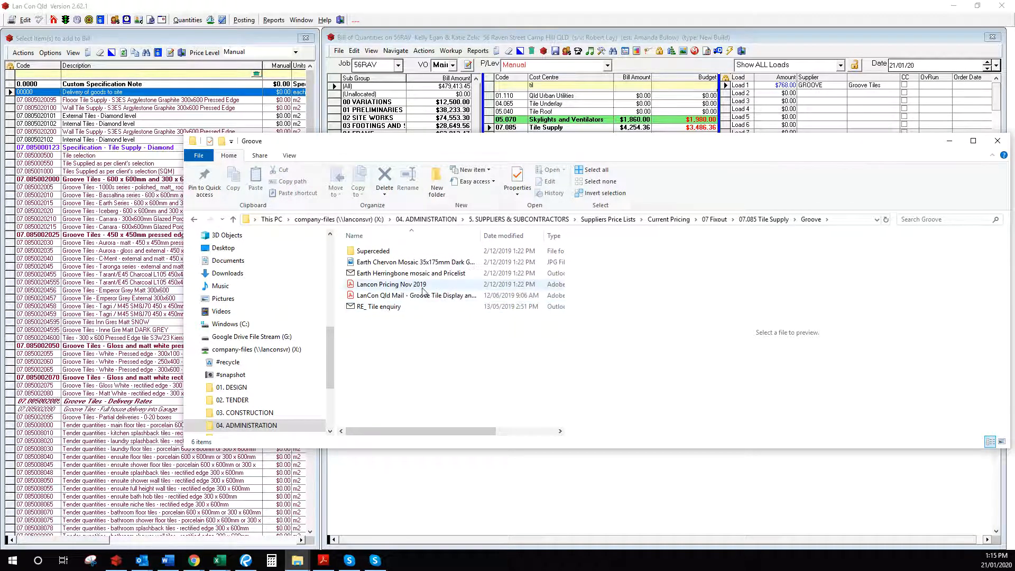
click(439, 285)
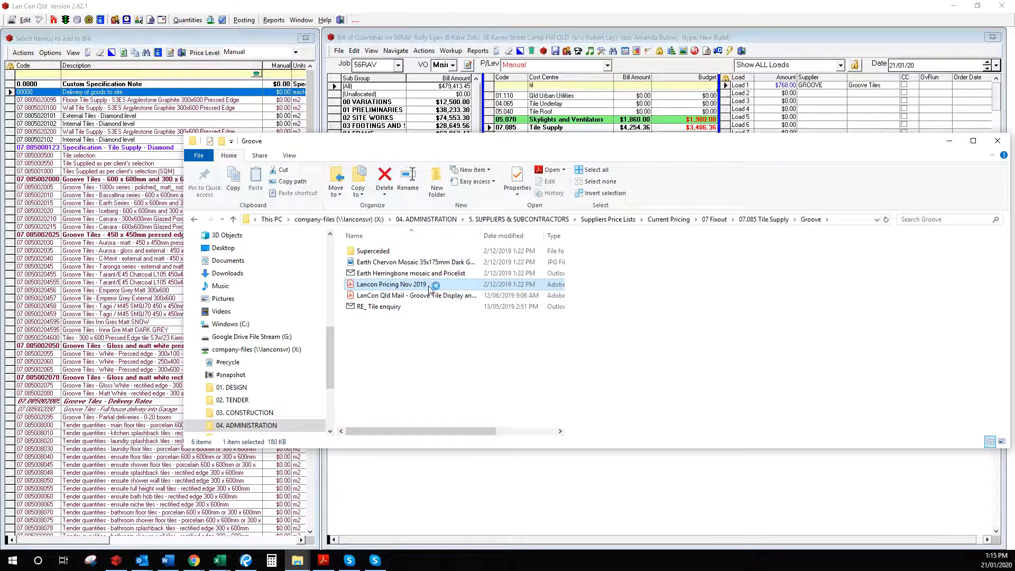
double_click(439, 285)
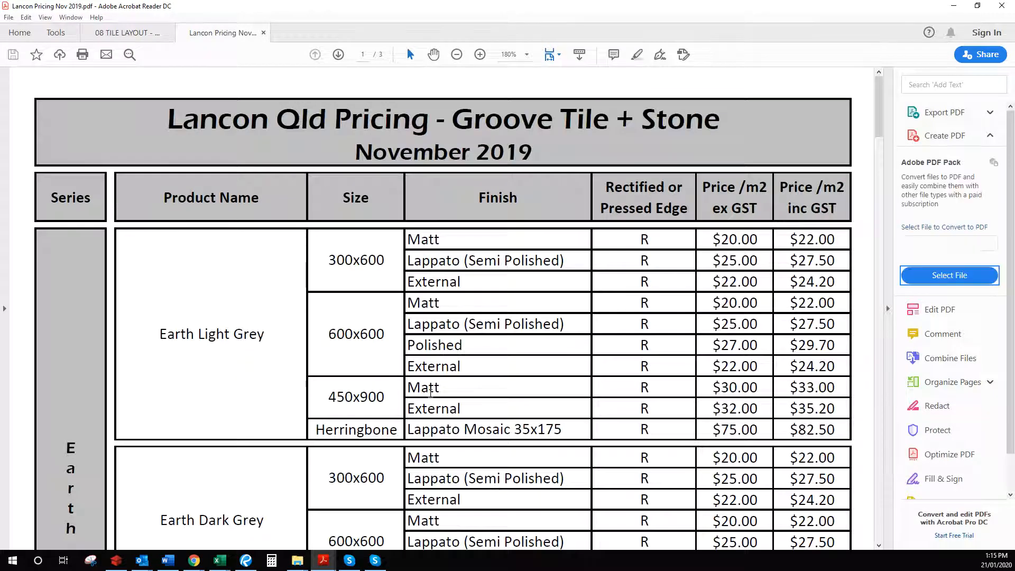
Look up the Earth Charcoal 300x600 Matt price and set the first Internal Tiles - Diamond level unit price to 20 in the Bill of Quantities.
scroll(266, 427, down, 4)
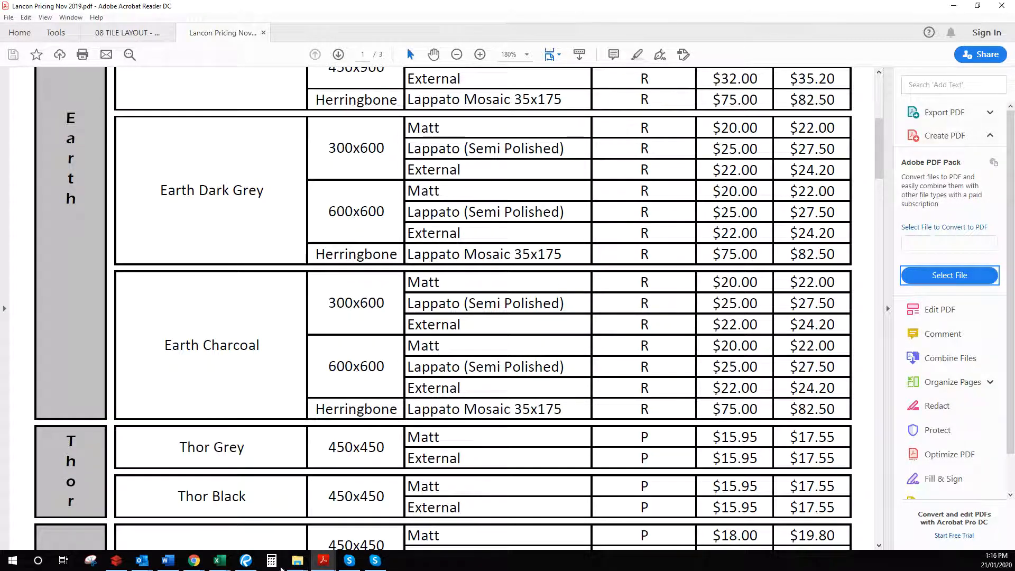
click(116, 559)
click(726, 370)
text(2)
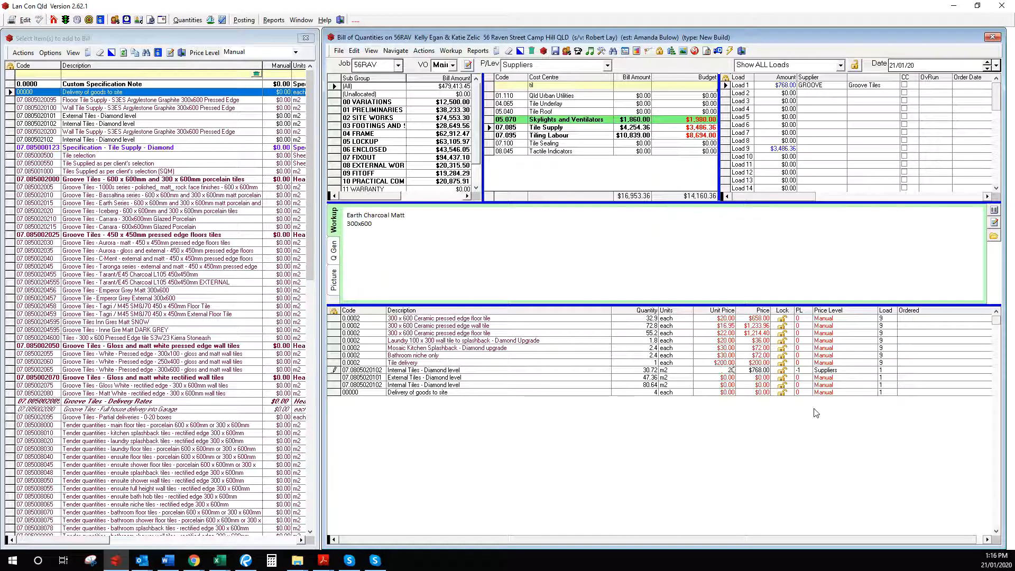
text(0)
key(Return)
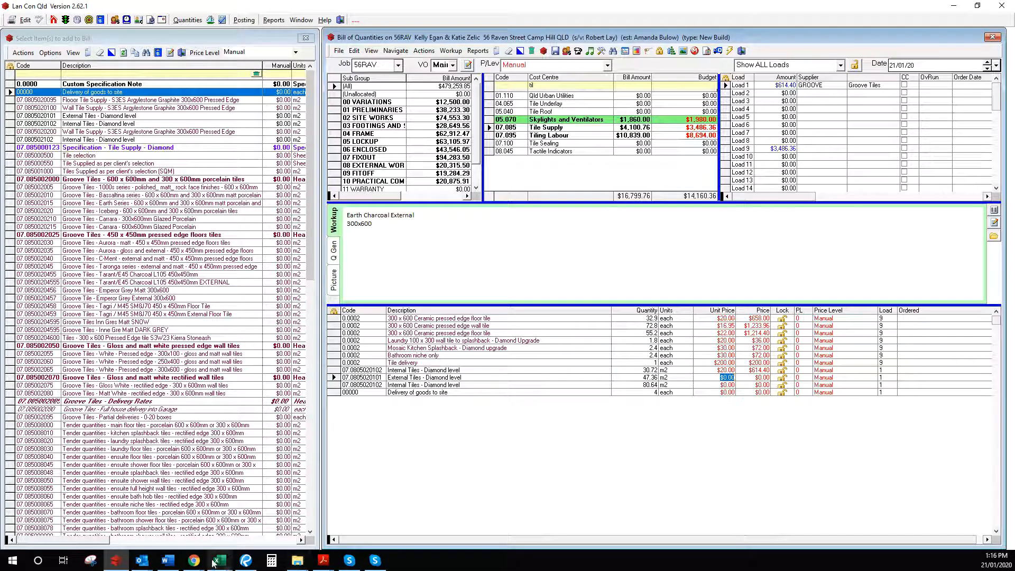
Check the Earth Charcoal 300x600 External price in the Lancon price list and set the External Tiles - Diamond level unit price to 22.
mouse_move(196, 561)
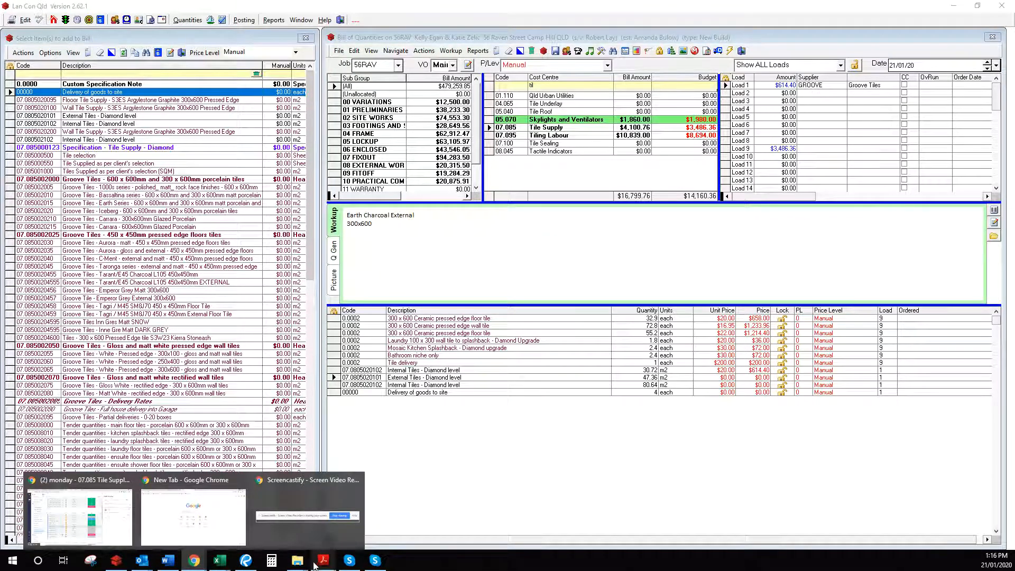
mouse_move(323, 561)
click(360, 504)
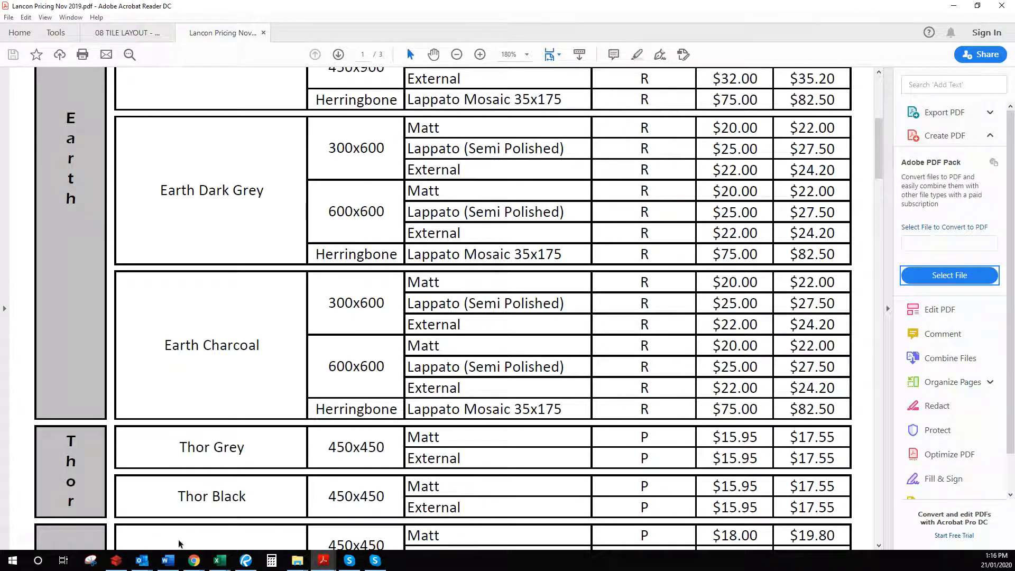
click(116, 561)
text(22)
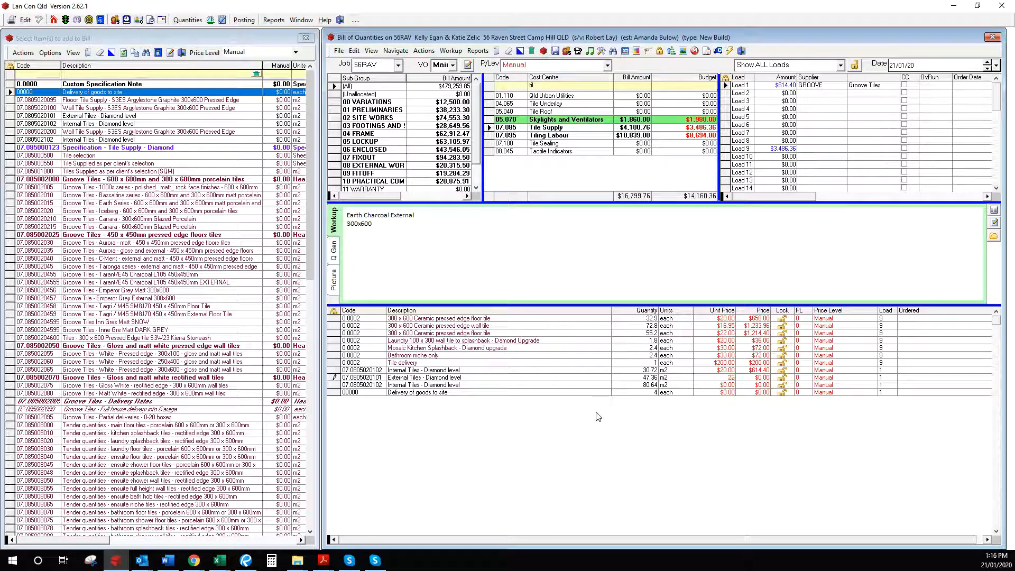
key(Return)
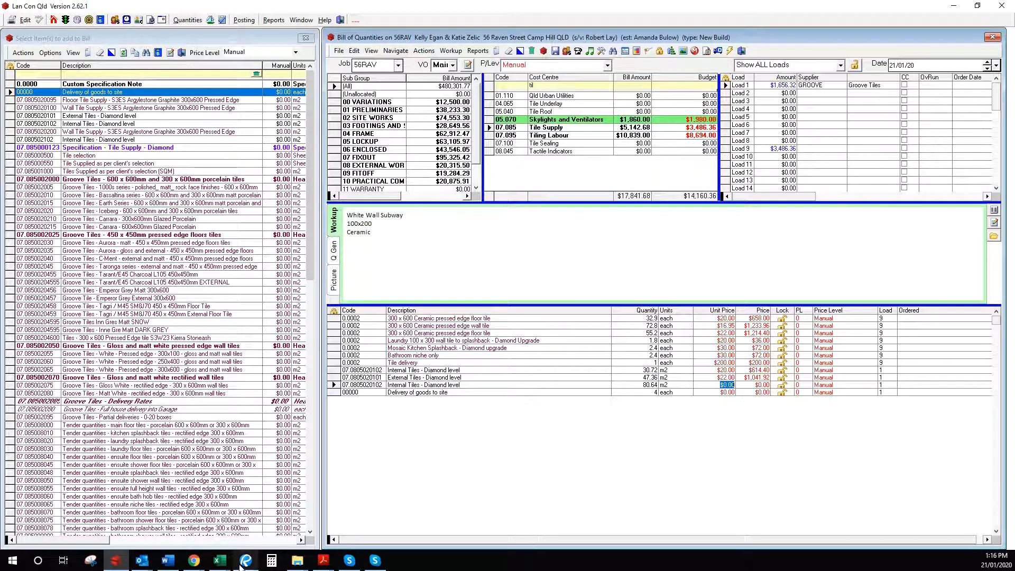
Find the White Wall subway 100x200 price in the price list and set the second Internal Tiles - Diamond level unit price to 14.50.
mouse_move(324, 561)
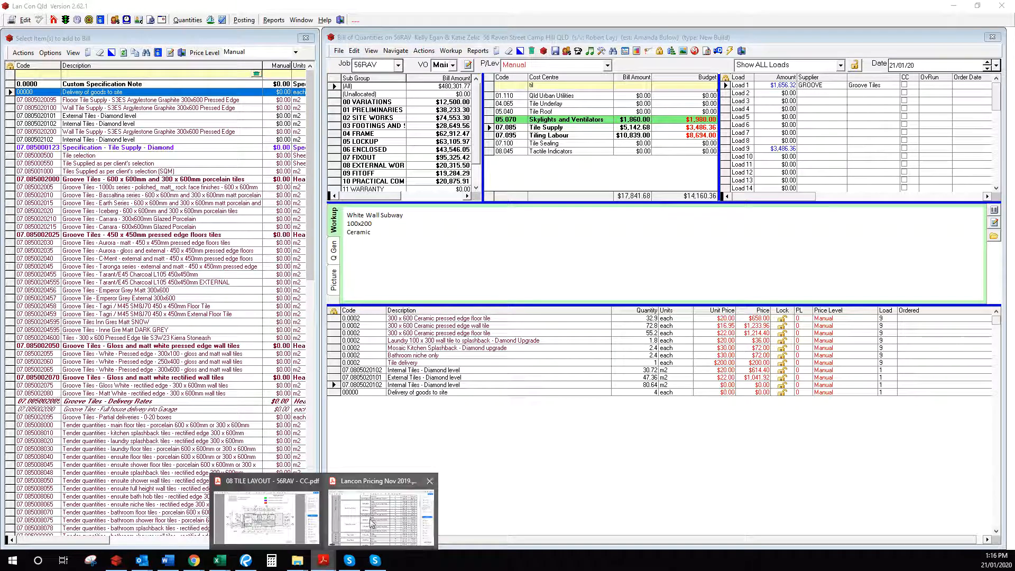
click(370, 523)
scroll(433, 495, down, 7)
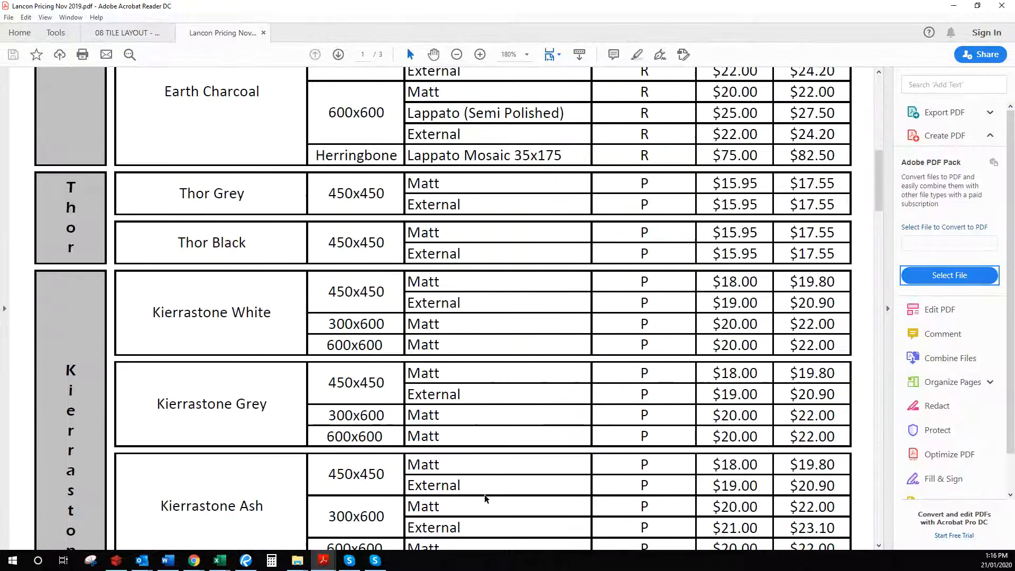
scroll(487, 488, down, 16)
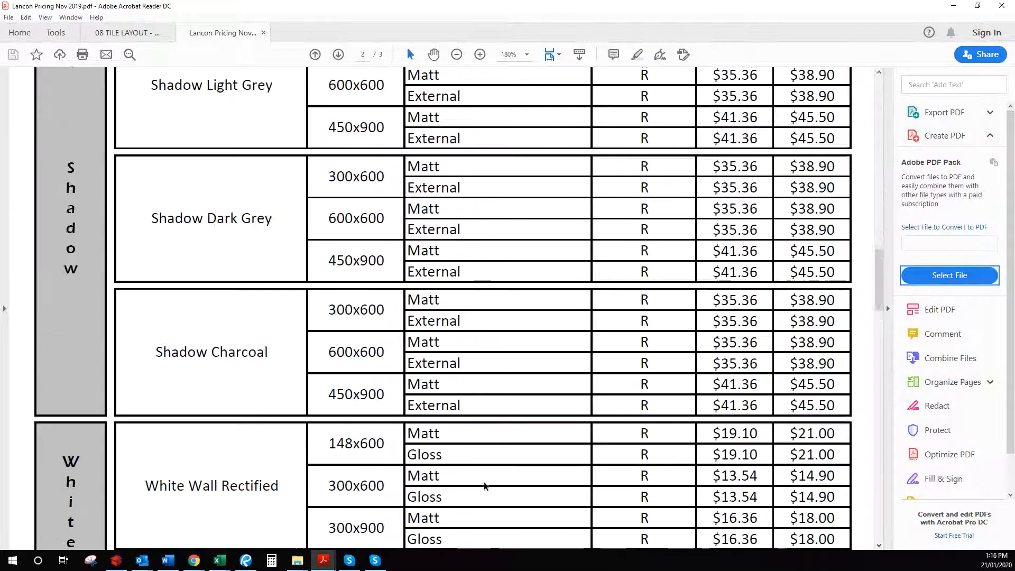
scroll(484, 481, down, 1)
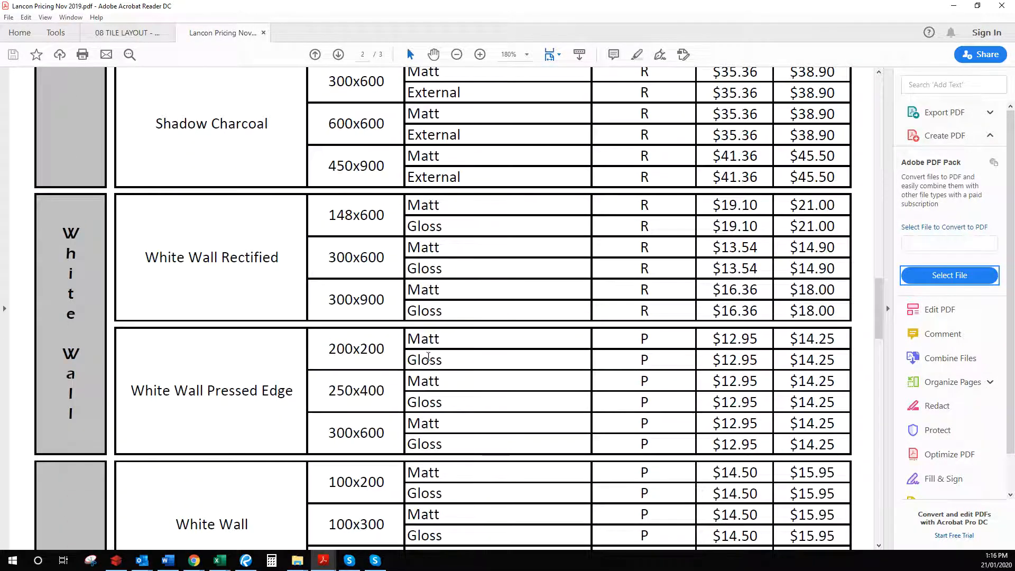
scroll(528, 402, down, 4)
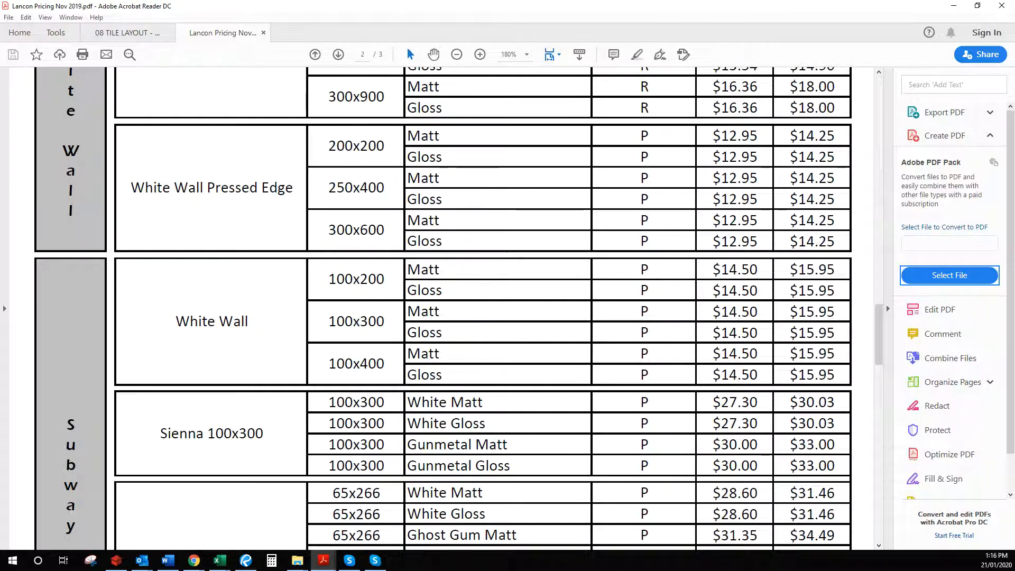
click(116, 561)
text(14.50)
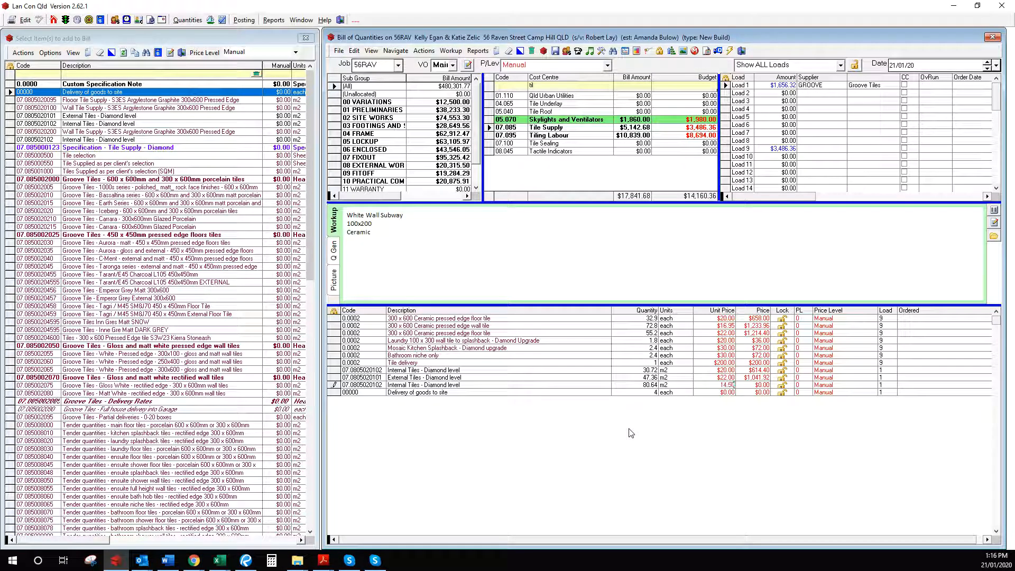
key(Tab)
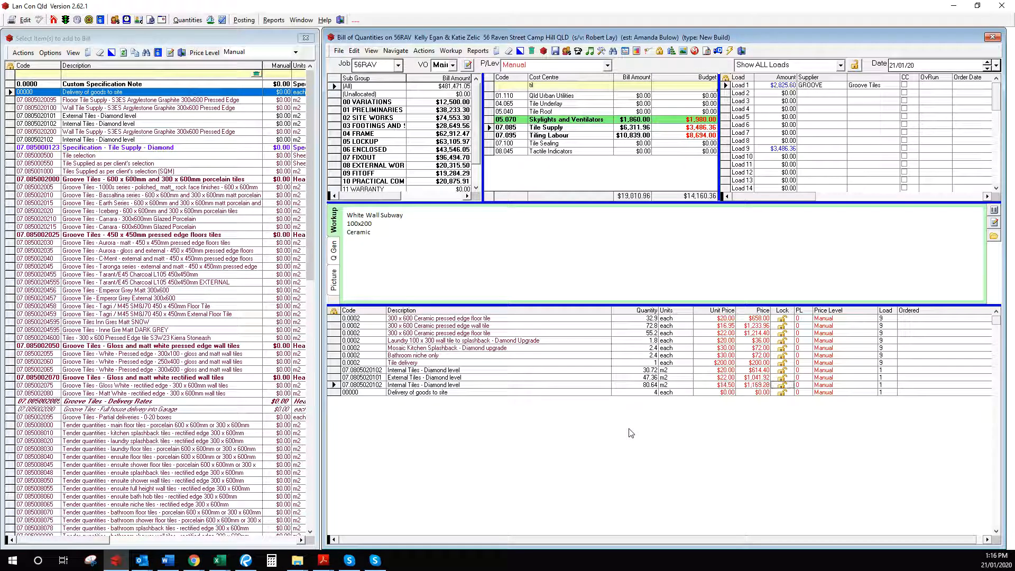
Set the price level of the Delivery of goods to site item to -1, Suppliers.
click(807, 393)
text(-1)
key(Tab)
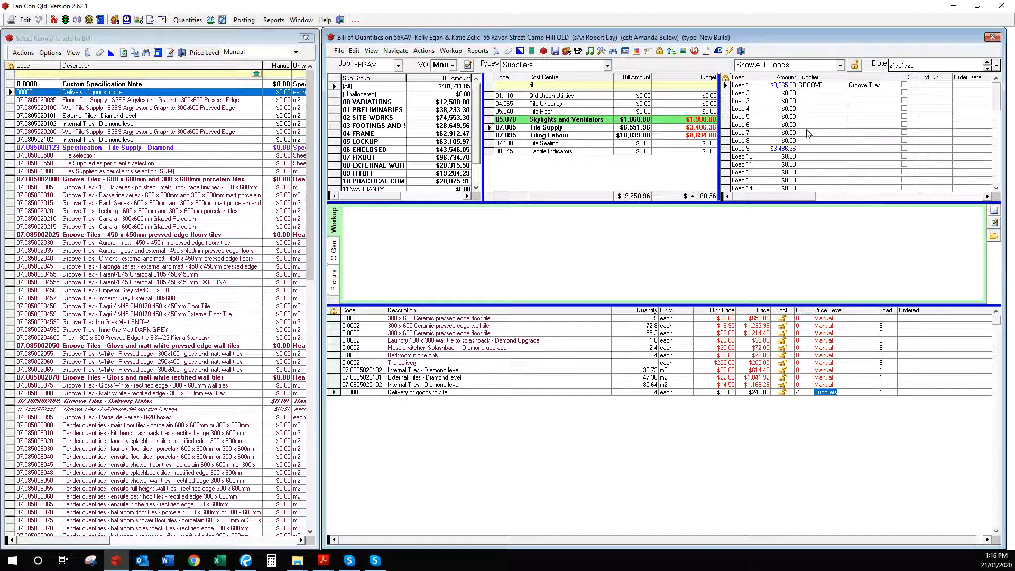
Enable CC for Load 1 of Tile Supply, check the tile items' workups, and email the order to Groove Tiles at the suggested supplier address.
click(905, 85)
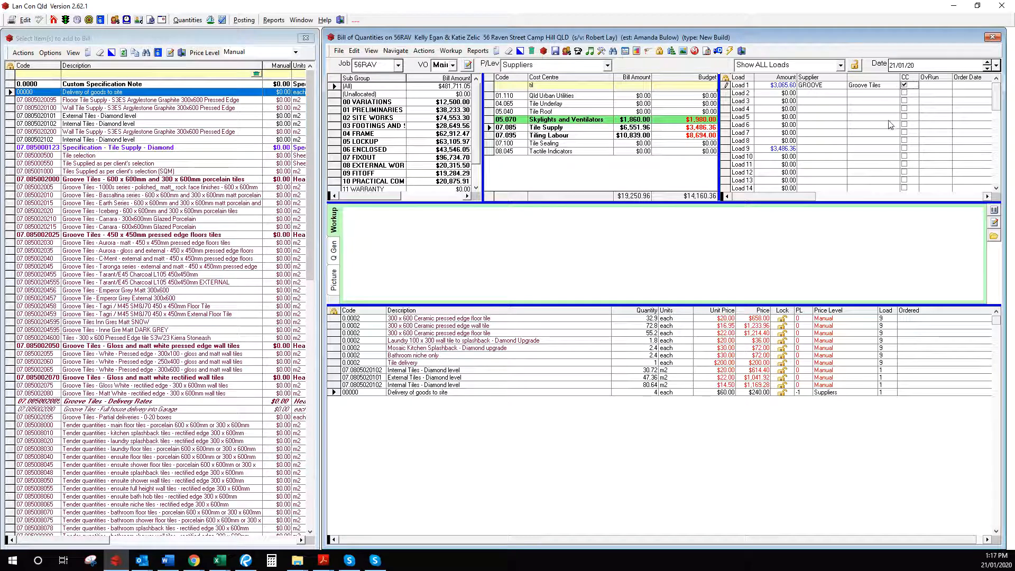
click(422, 386)
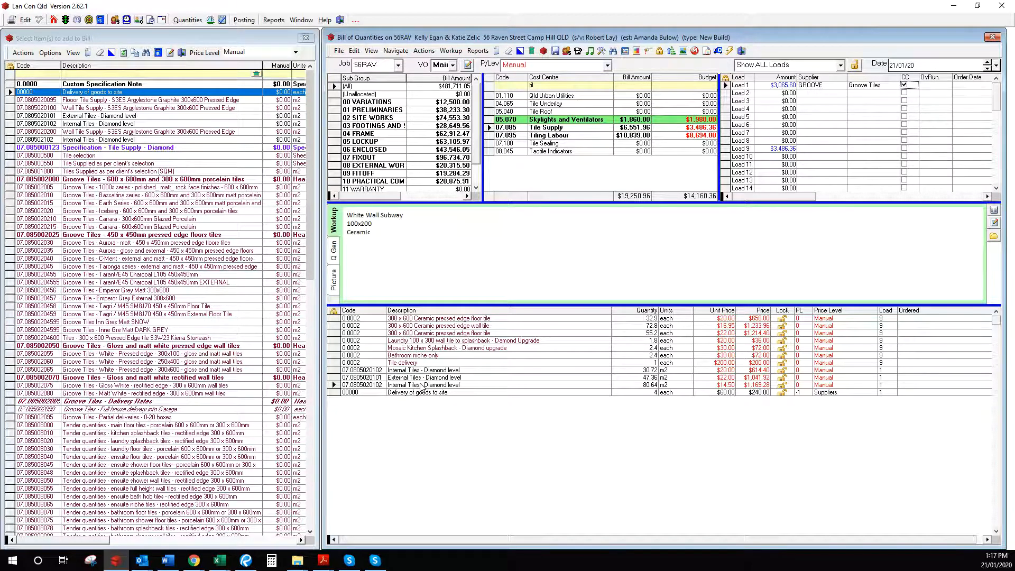
click(421, 379)
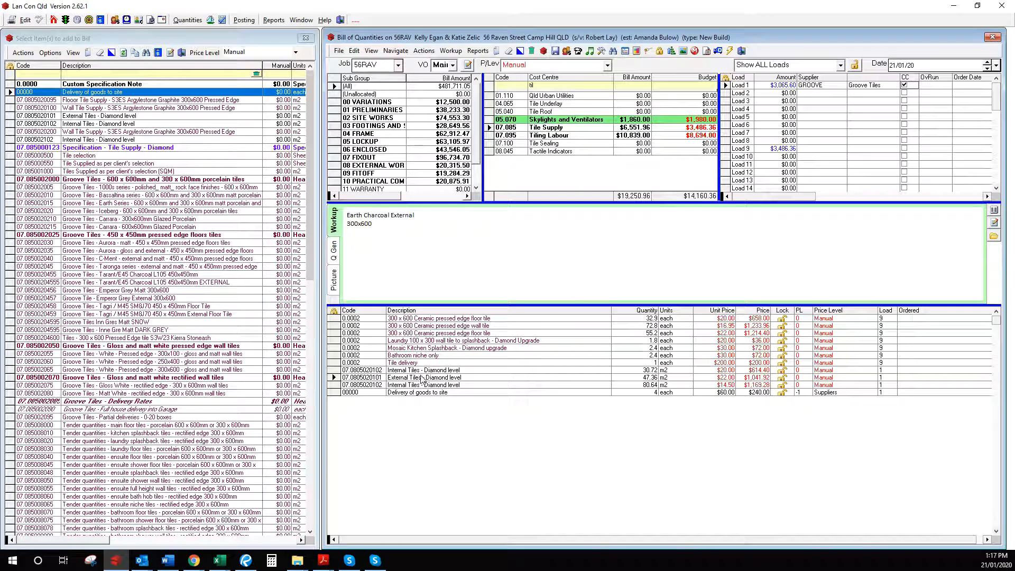
click(421, 371)
click(727, 85)
click(730, 51)
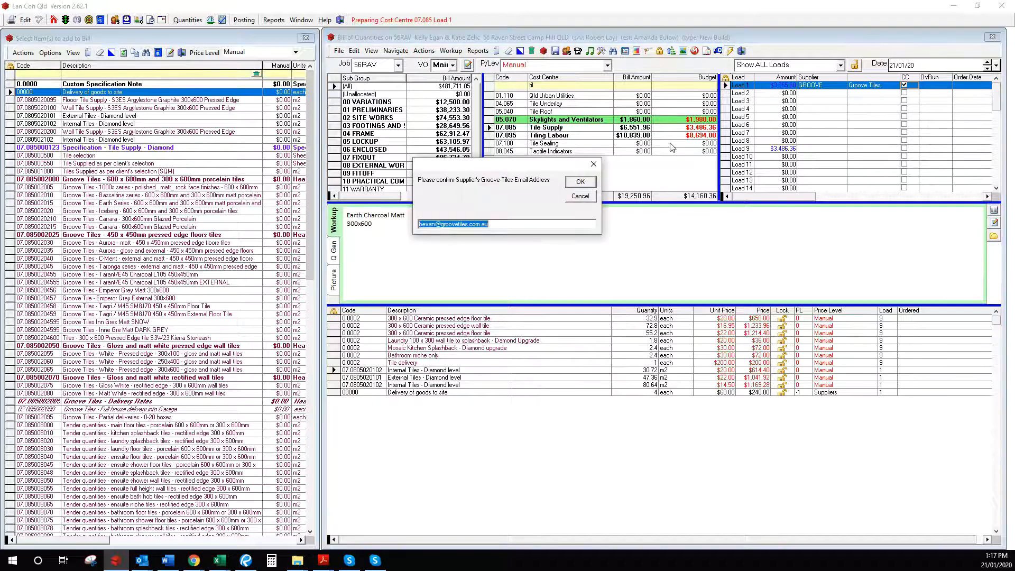
click(581, 183)
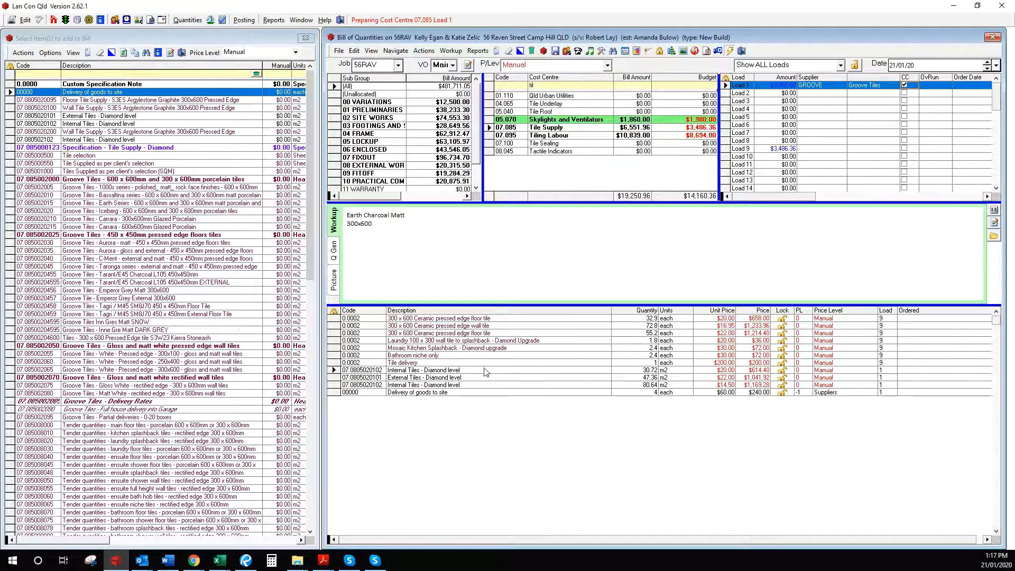
Switch to the job's monday.com board in Chrome, set the 07.085 Tile Supply status to Done and close its updates.
mouse_move(194, 558)
click(103, 505)
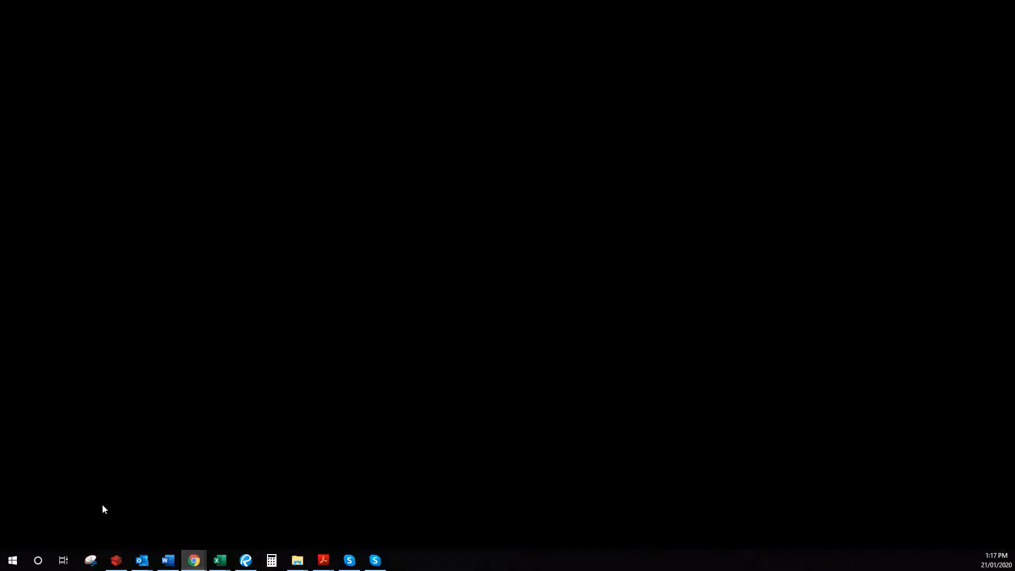
click(623, 370)
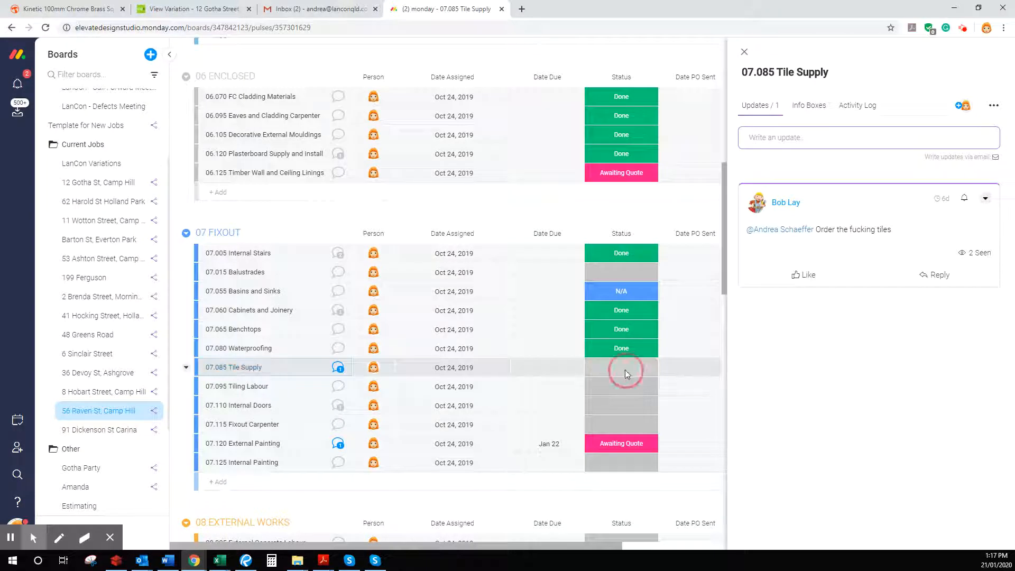
click(571, 415)
click(744, 51)
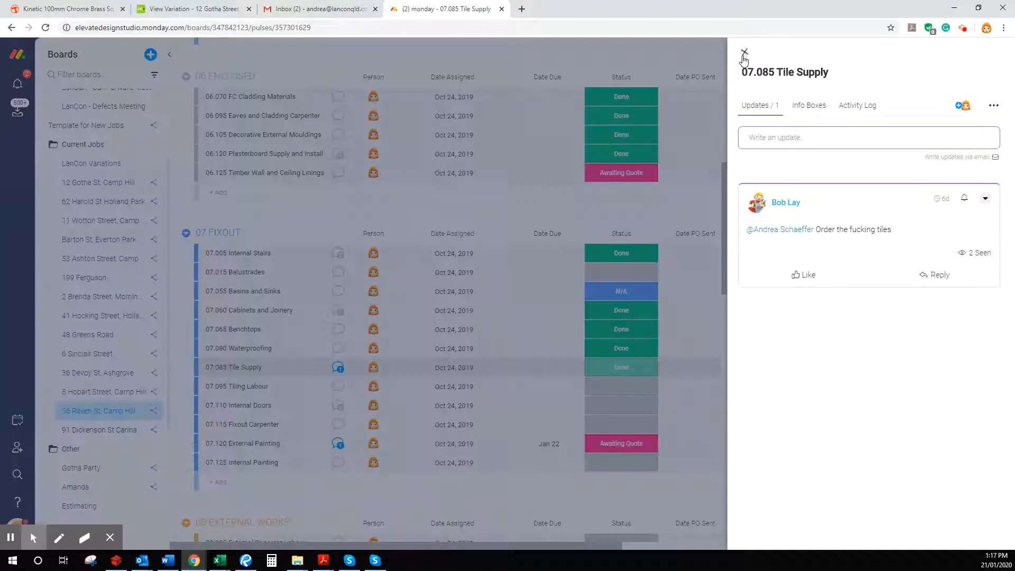
Set the 07.085 Tile Supply supplier to Groove and its Date PO Sent to January 21.
click(944, 367)
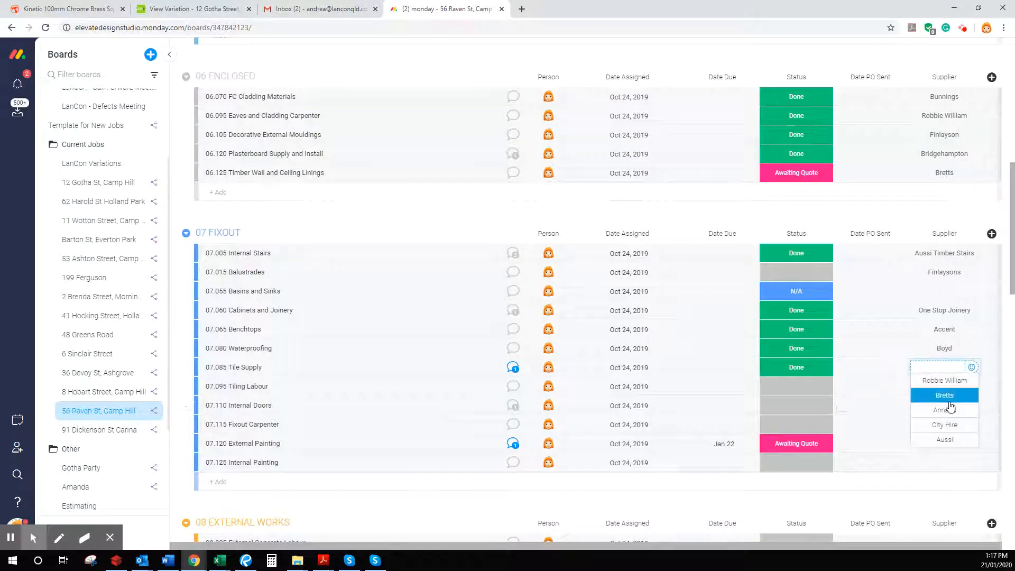
text(Groove)
key(Return)
click(889, 366)
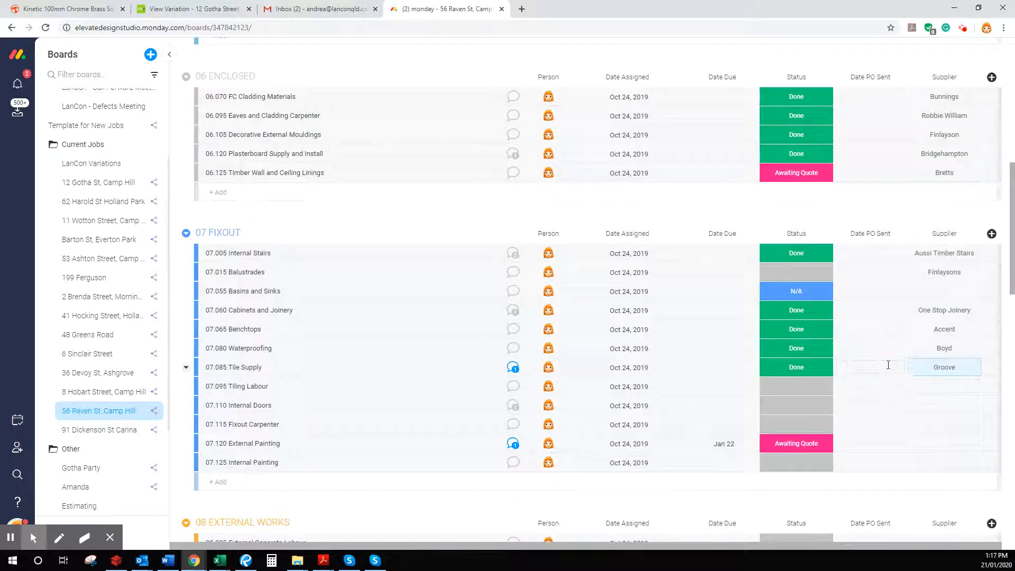
click(879, 368)
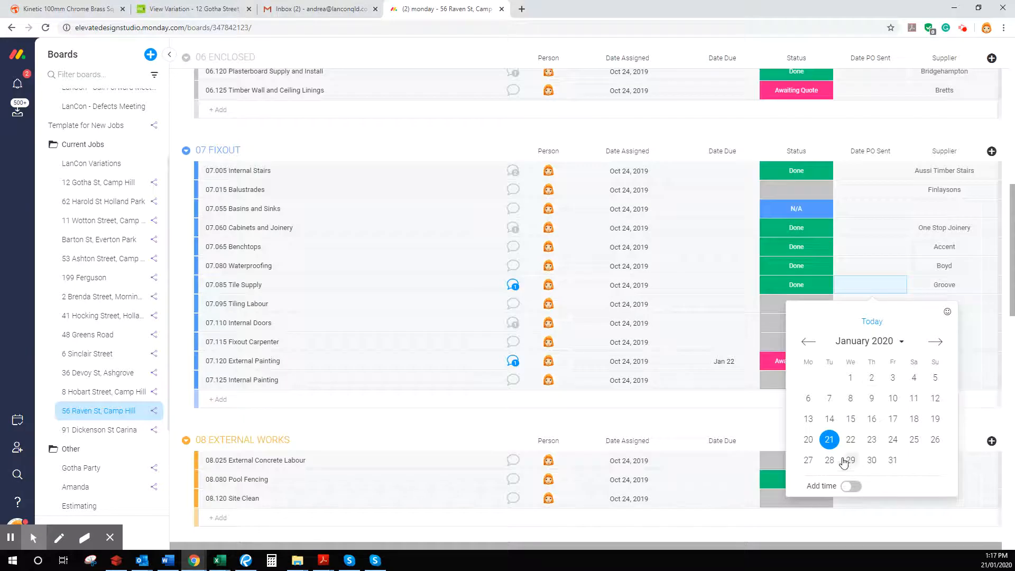
click(829, 443)
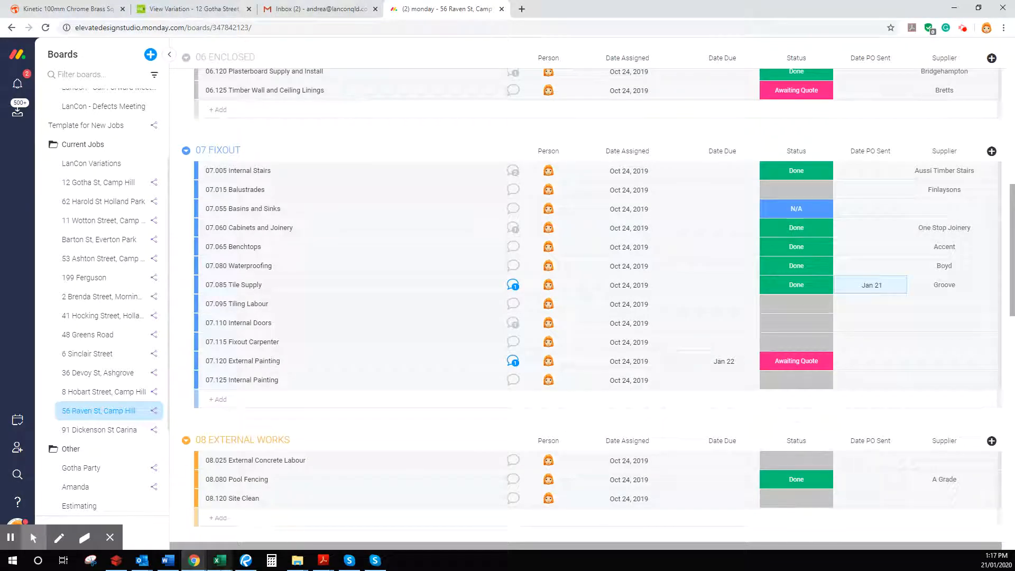
Switch back to Databuild, dismiss the order email notice and review the Tile Supply purchase order PDF's items, totals and terms.
click(194, 561)
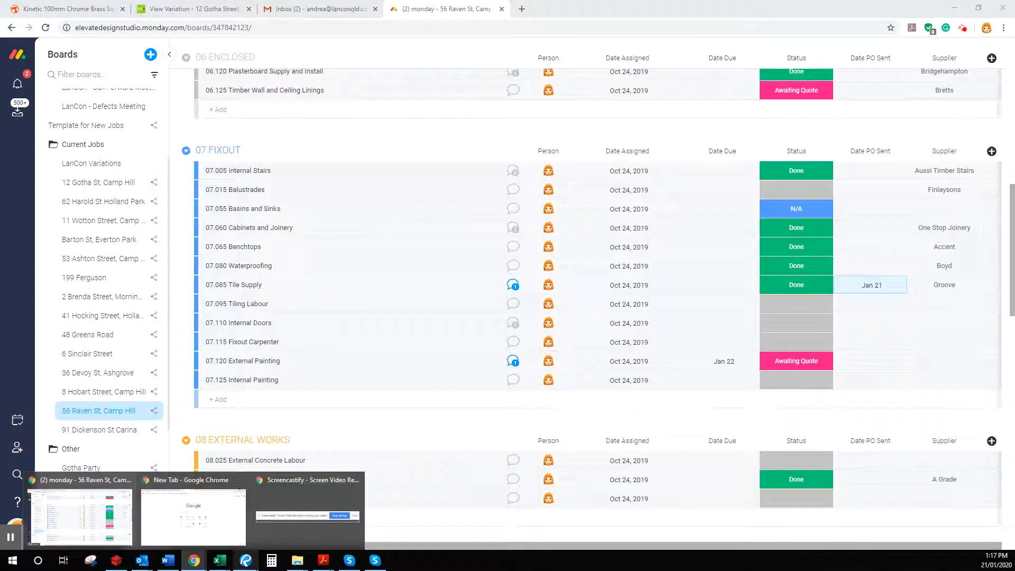
click(115, 560)
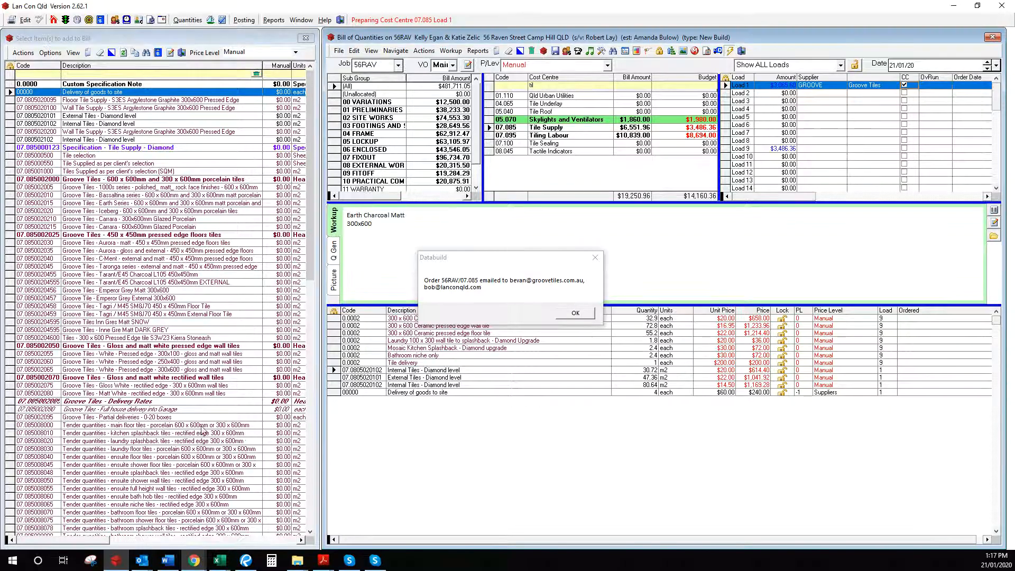
click(575, 313)
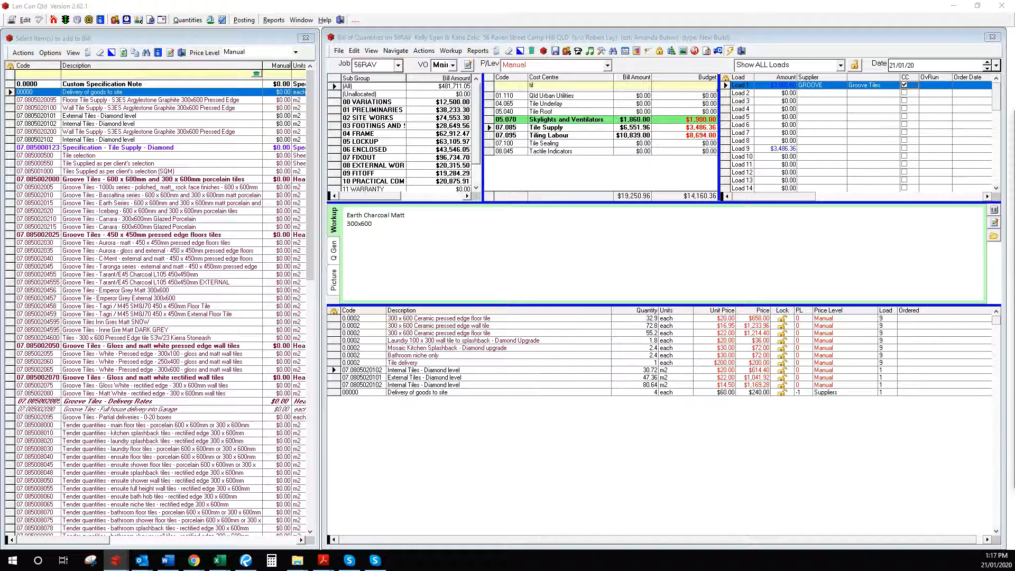
drag(1014, 114, 615, 80)
scroll(597, 229, up, 3)
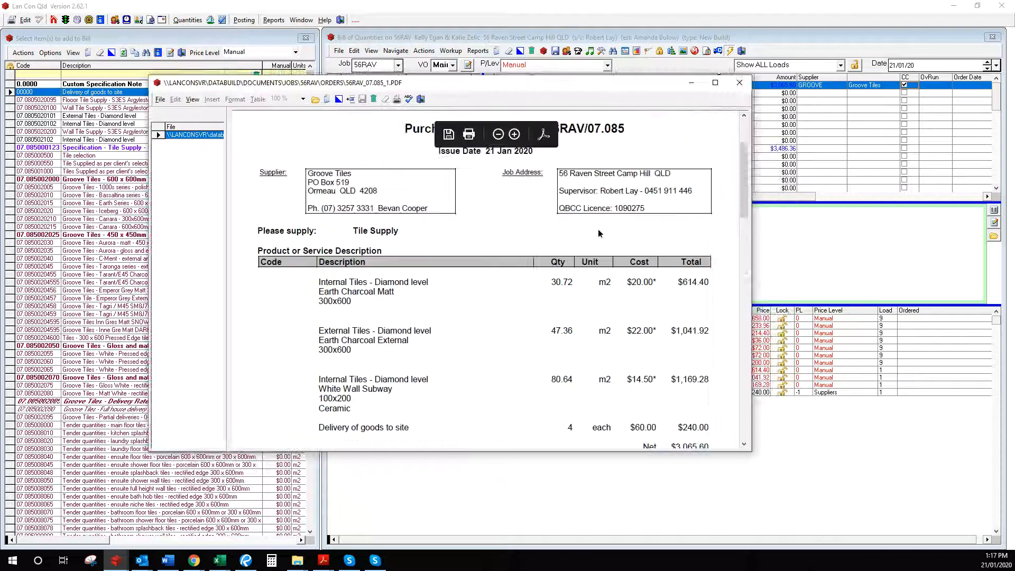
scroll(598, 229, down, 10)
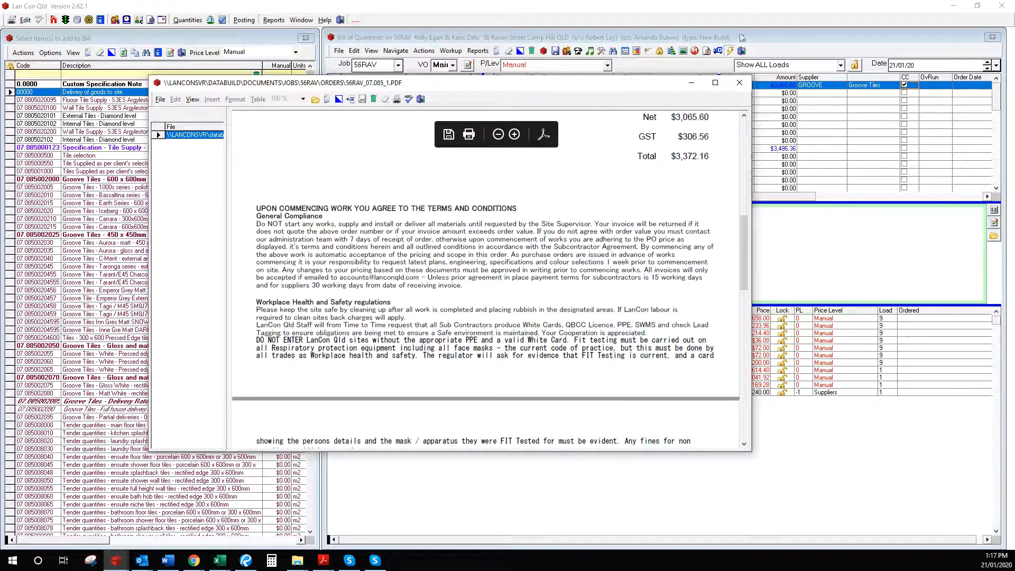